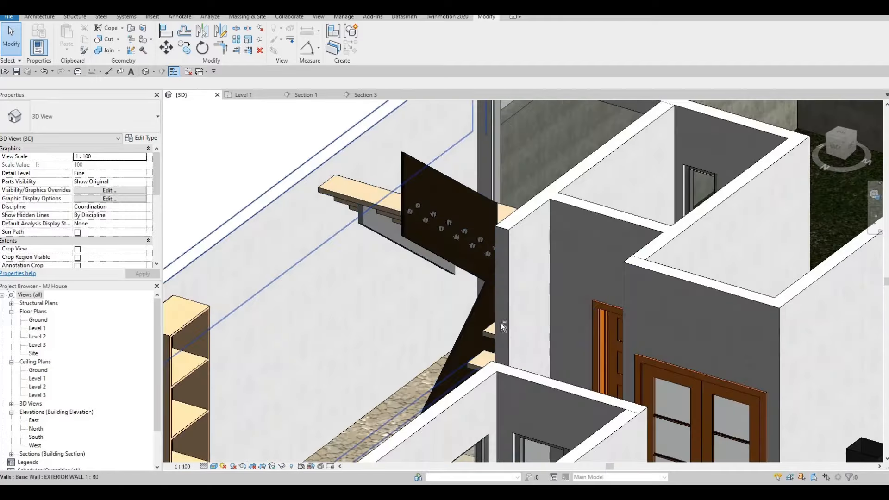
- Examine the ground-floor interior, staircase, front entrance and garden of the house in the 3D view
scroll(353, 294, down, 2)
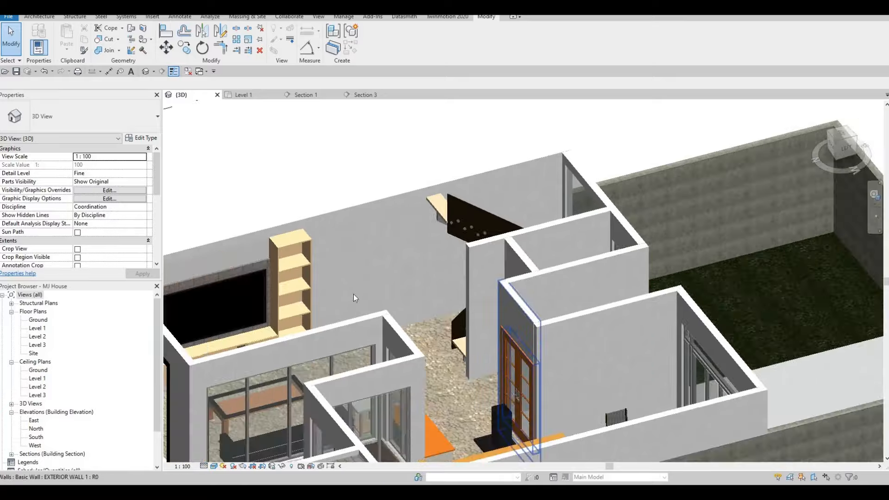
shift+middle_drag(354, 293, 545, 298)
middle_drag(387, 311, 440, 282)
scroll(543, 301, down, 3)
middle_drag(605, 406, 547, 338)
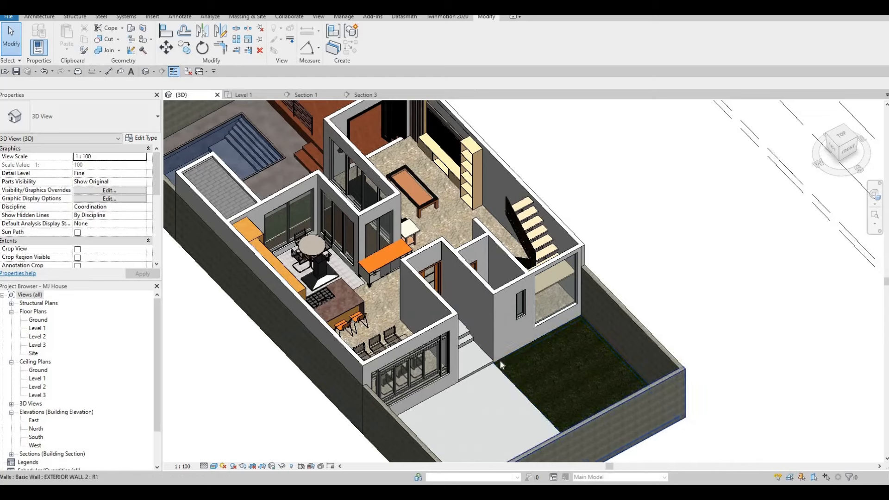
shift+middle_drag(499, 359, 493, 359)
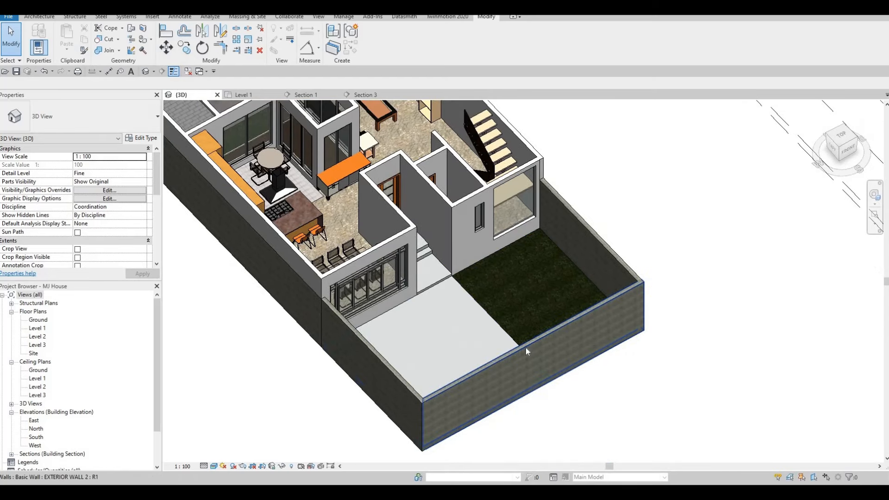
scroll(484, 306, up, 5)
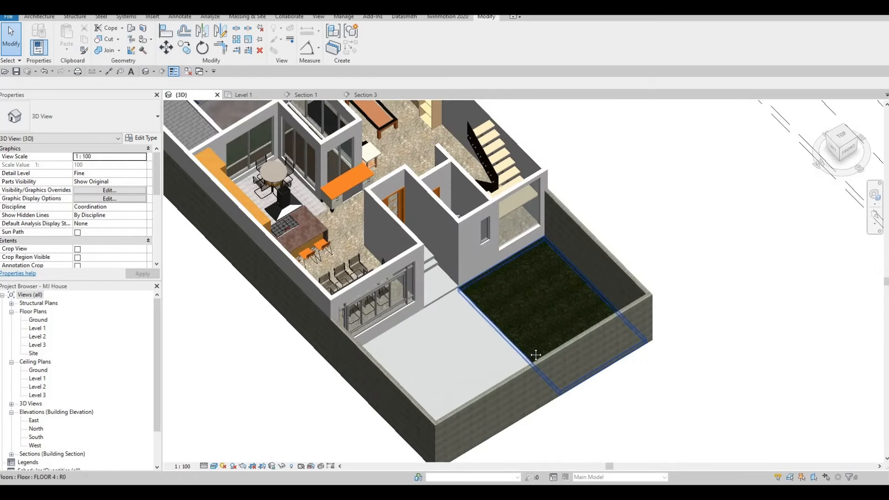
middle_drag(554, 294, 553, 307)
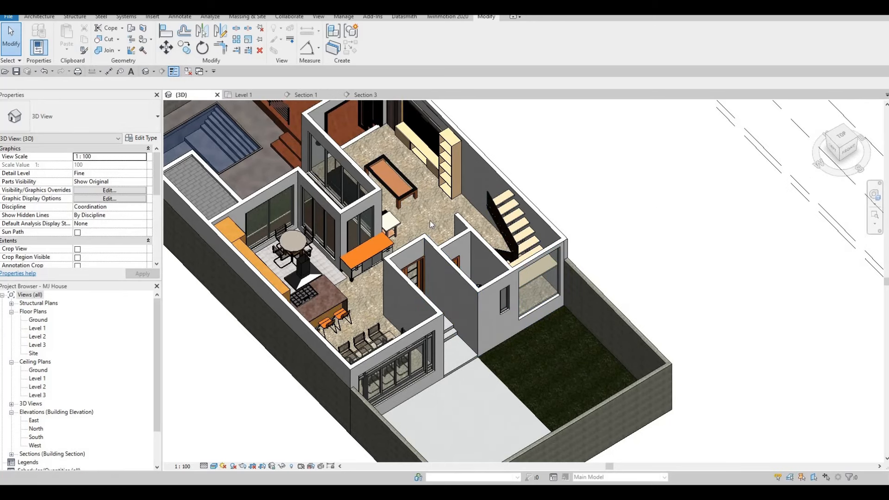
key(Escape)
middle_drag(452, 229, 488, 258)
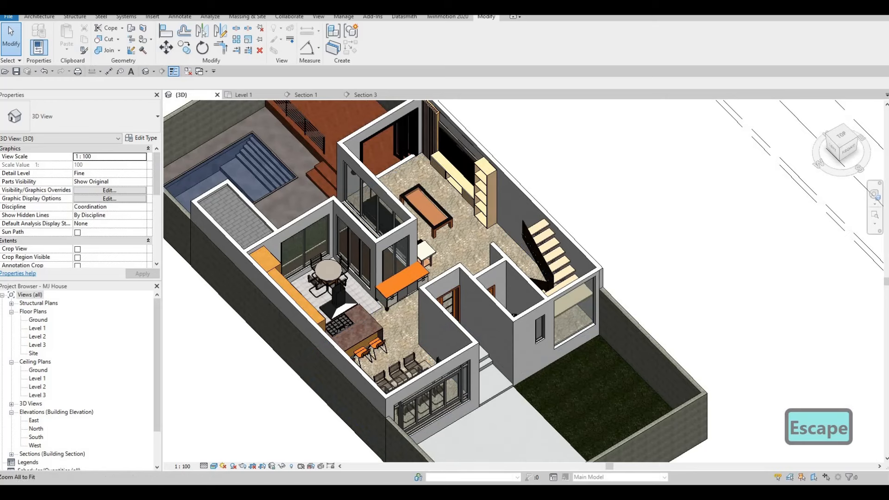
key(Escape)
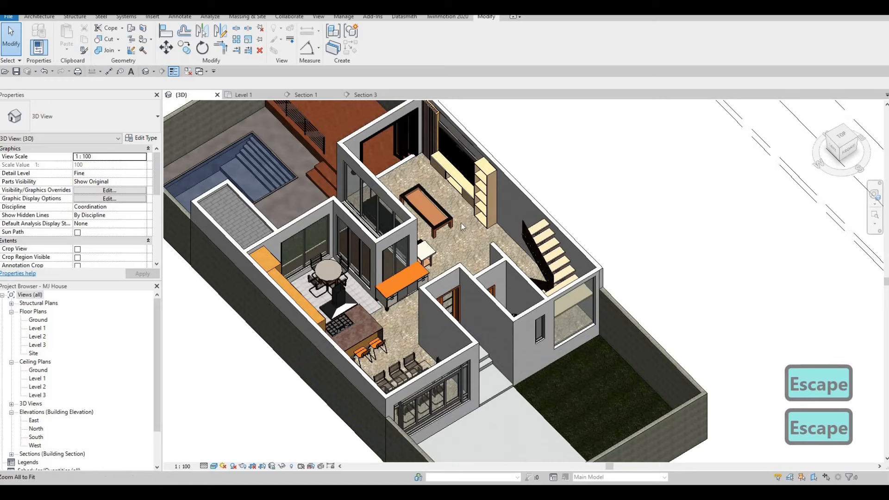
key(F1)
key(F1)
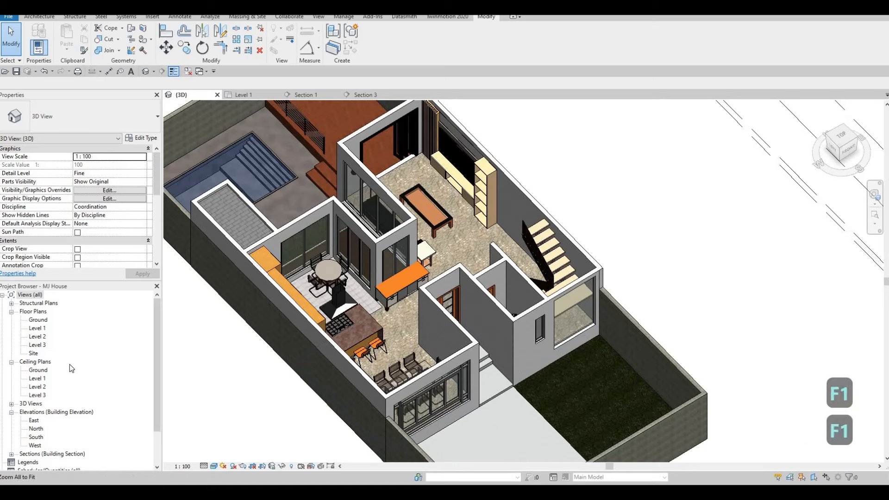
- Open the Level 2 floor plan, with the ceiling plans list collapsed, and review its underlay range settings
double_click(37, 337)
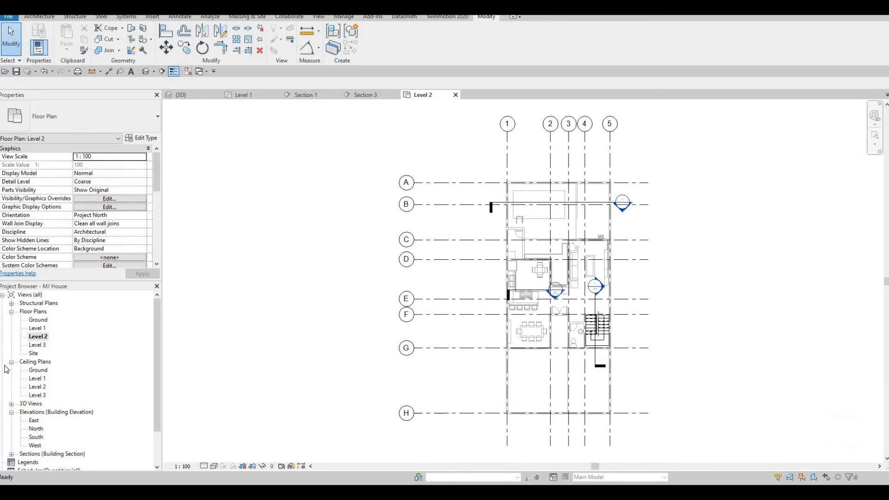
click(11, 362)
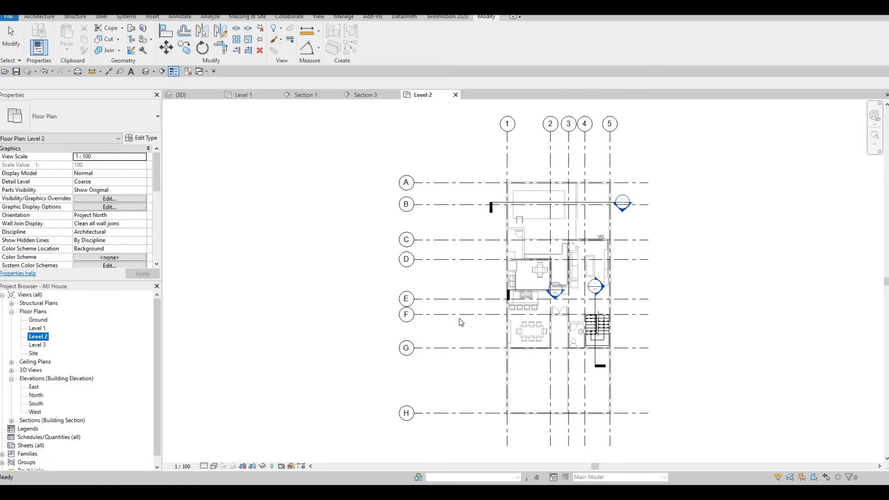
scroll(461, 320, up, 4)
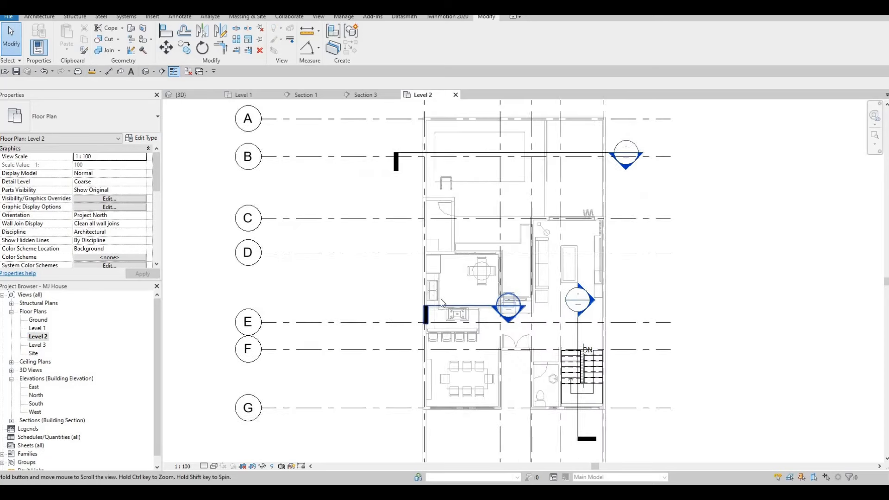
middle_drag(440, 302, 397, 287)
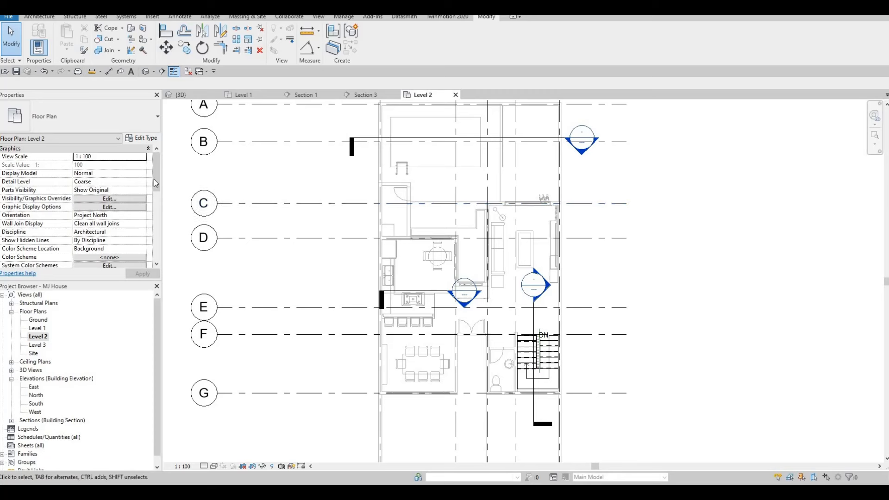
scroll(102, 208, down, 5)
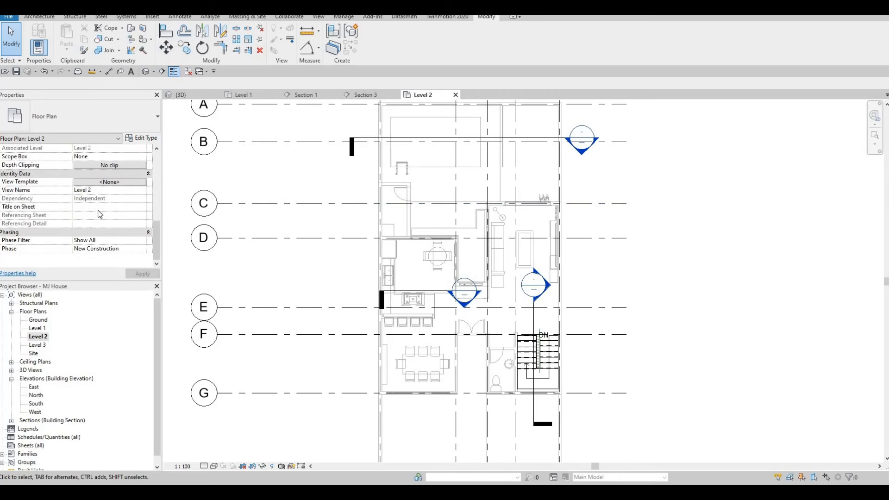
scroll(79, 229, up, 5)
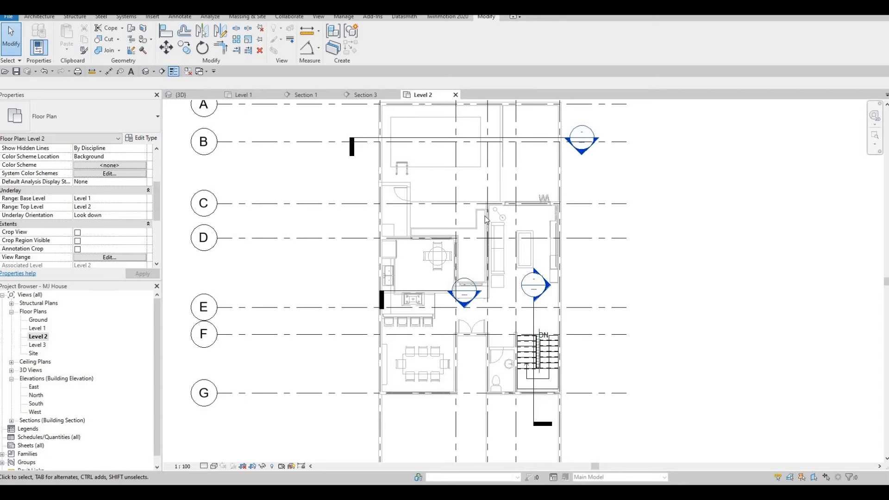
scroll(458, 280, up, 3)
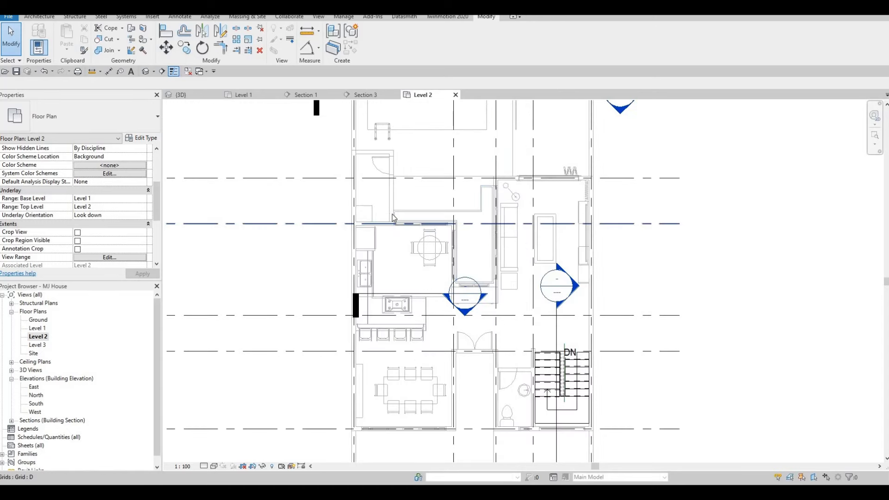
- Create a wall similar to EXTERIOR WALL 1, up to Level 3, along grid D from grid 1 to grid 2, 3729 mm long
click(404, 197)
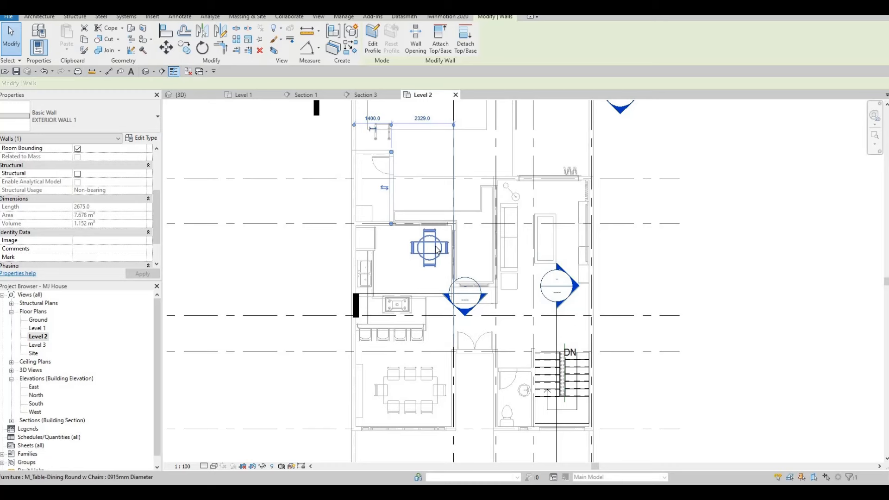
key(w)
key(a)
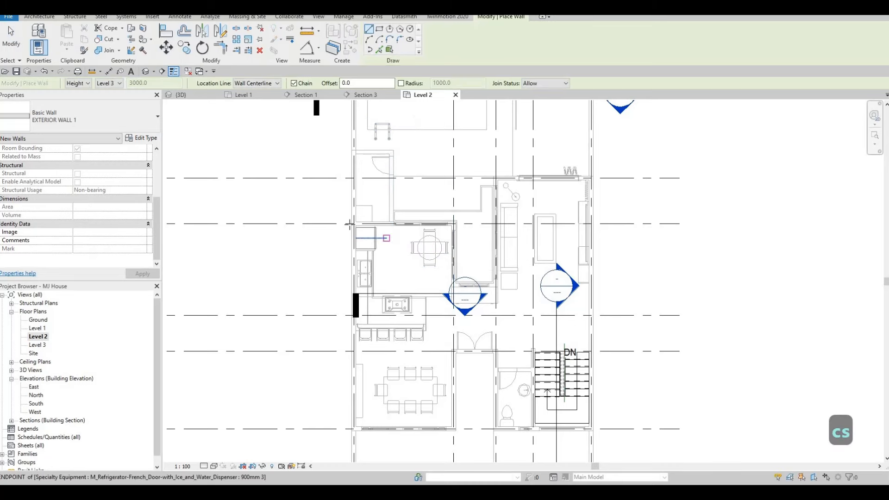
scroll(352, 227, up, 4)
scroll(367, 219, down, 2)
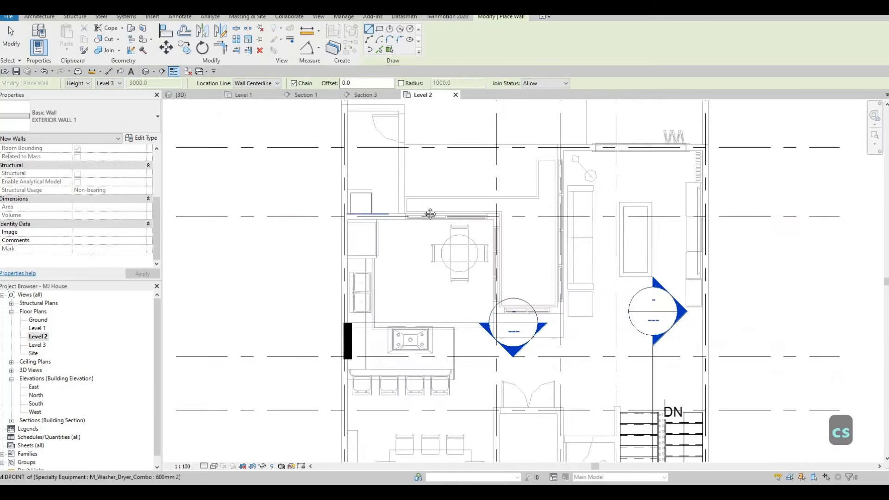
scroll(430, 213, down, 3)
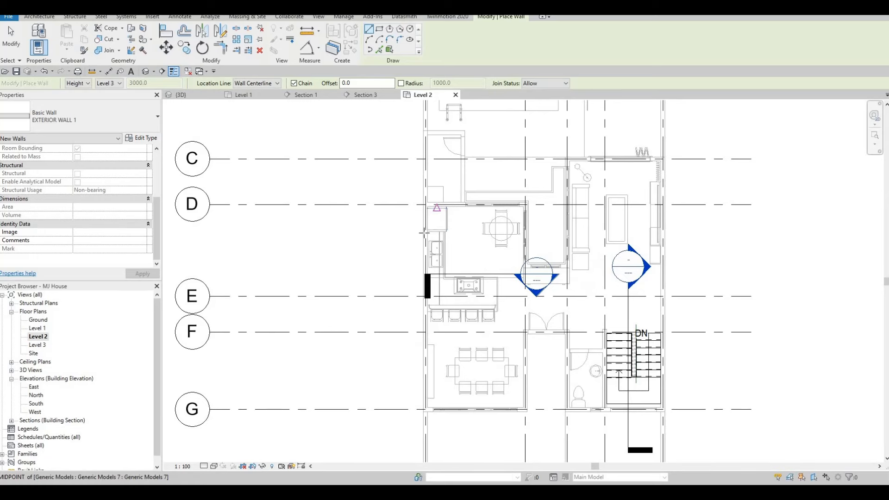
scroll(467, 351, down, 2)
scroll(438, 238, up, 4)
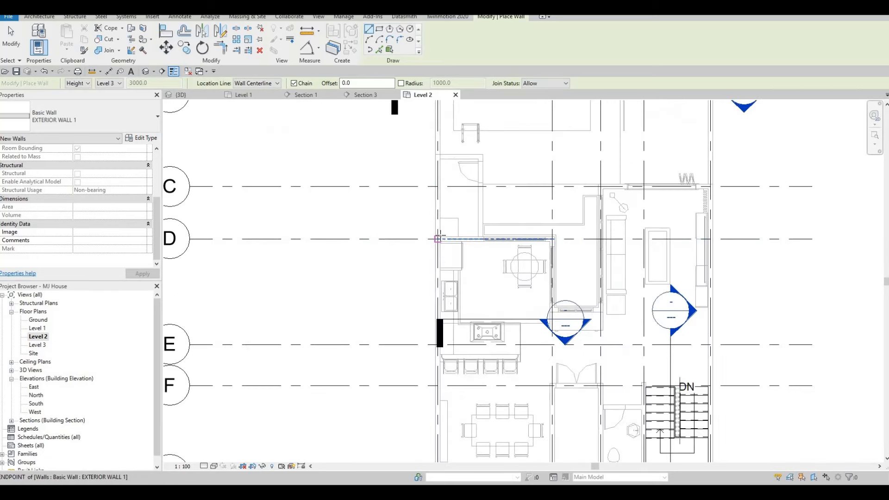
click(438, 239)
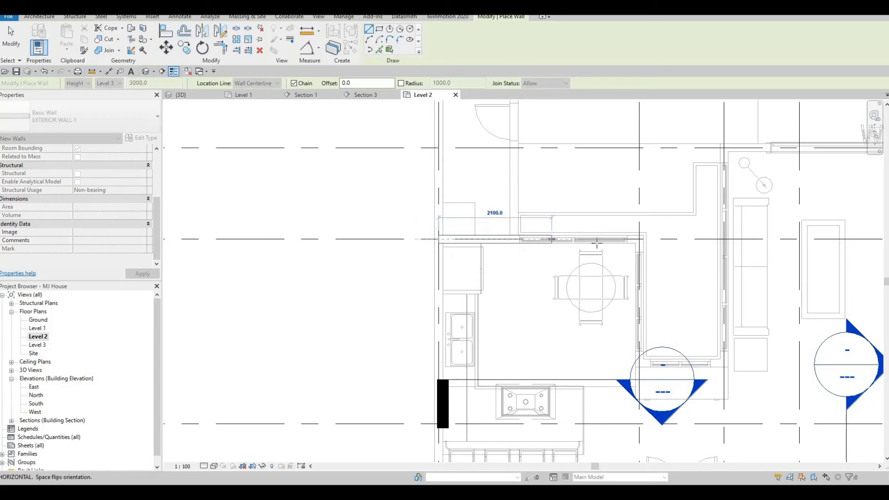
scroll(597, 223, up, 5)
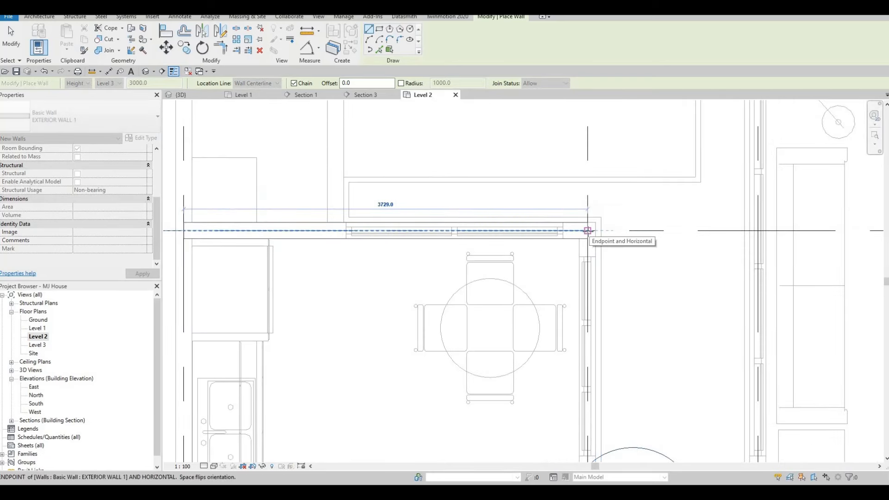
scroll(587, 230, down, 4)
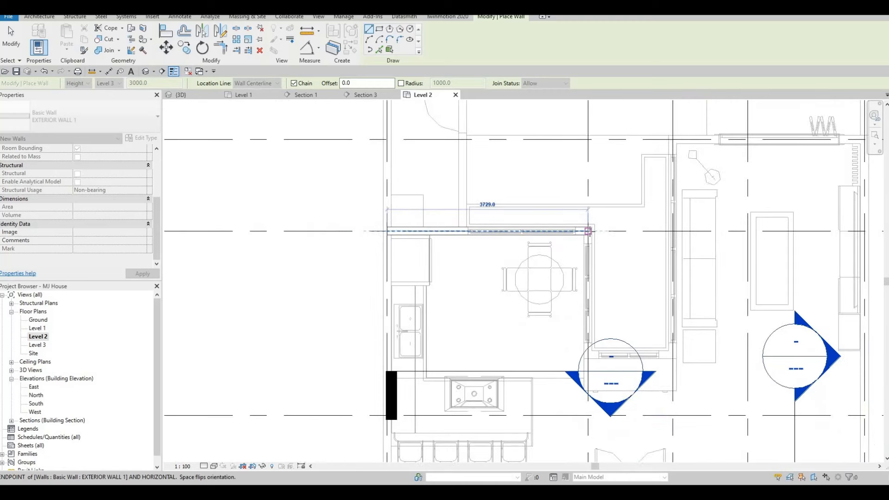
click(587, 286)
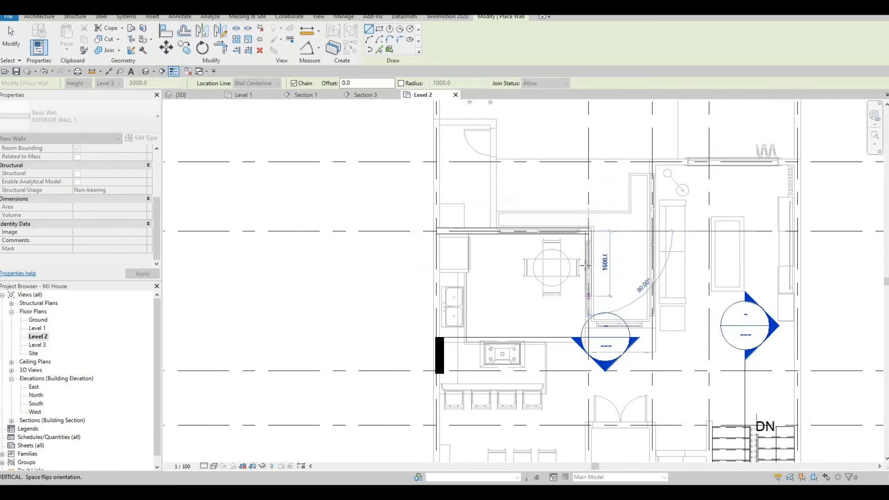
- Continue the exterior wall 2300 mm along grid 2 from grid D towards grid E, and try a further segment towards grid 3
scroll(585, 276, up, 4)
scroll(585, 276, up, 2)
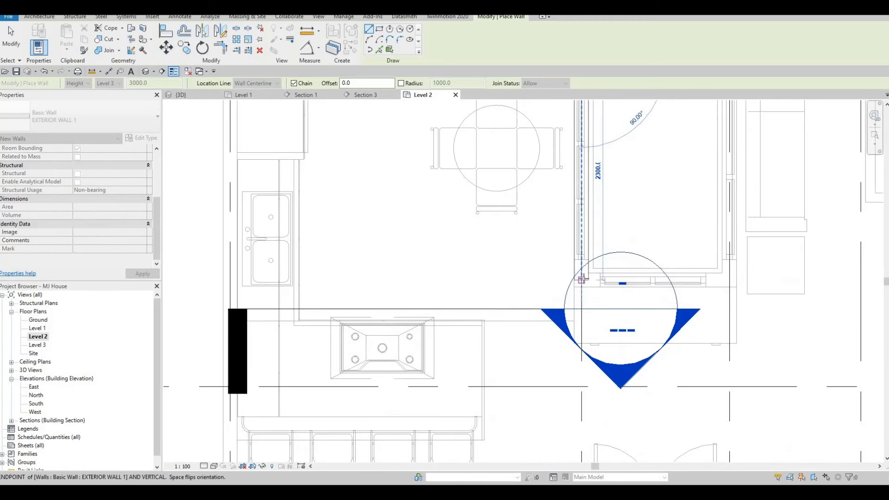
click(582, 279)
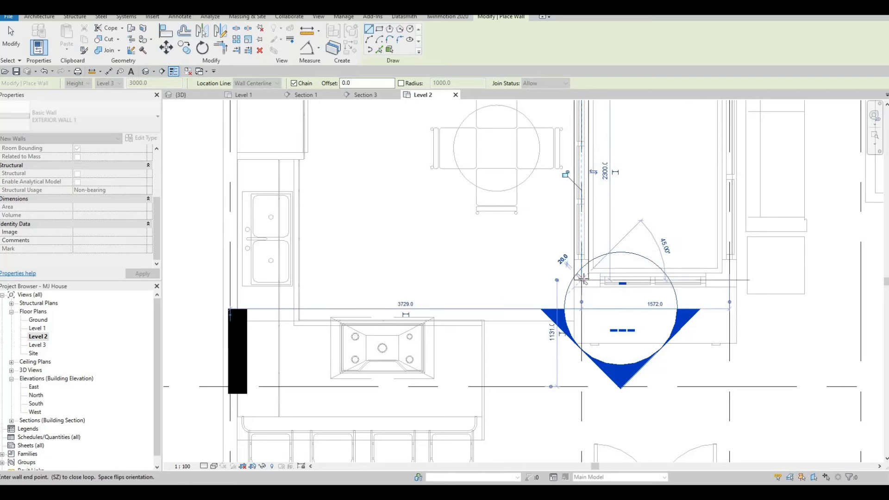
scroll(620, 280, down, 4)
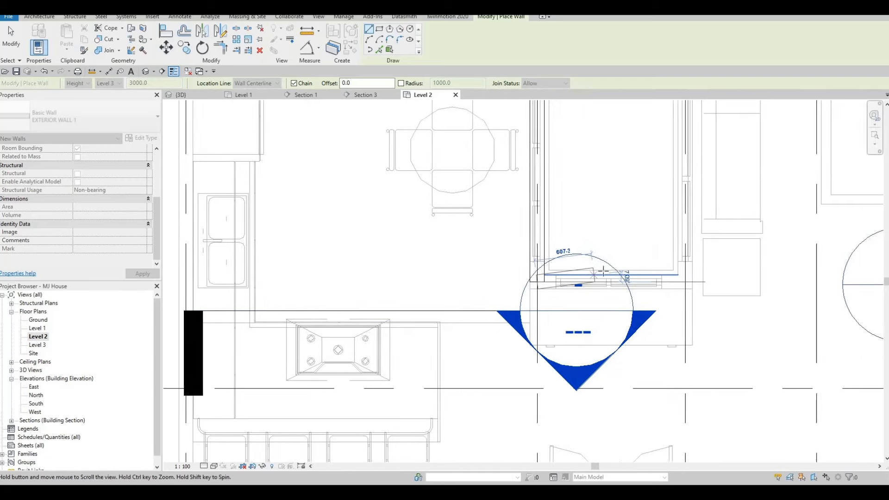
scroll(605, 287, down, 4)
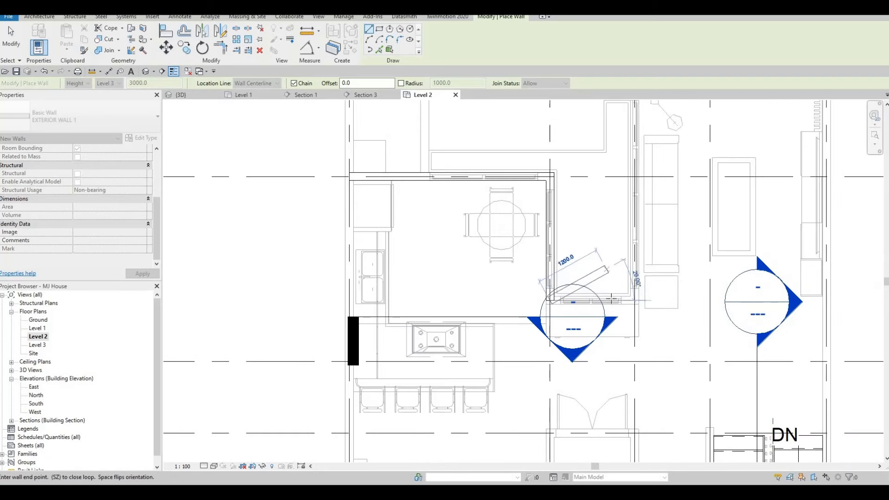
middle_drag(614, 267, 616, 256)
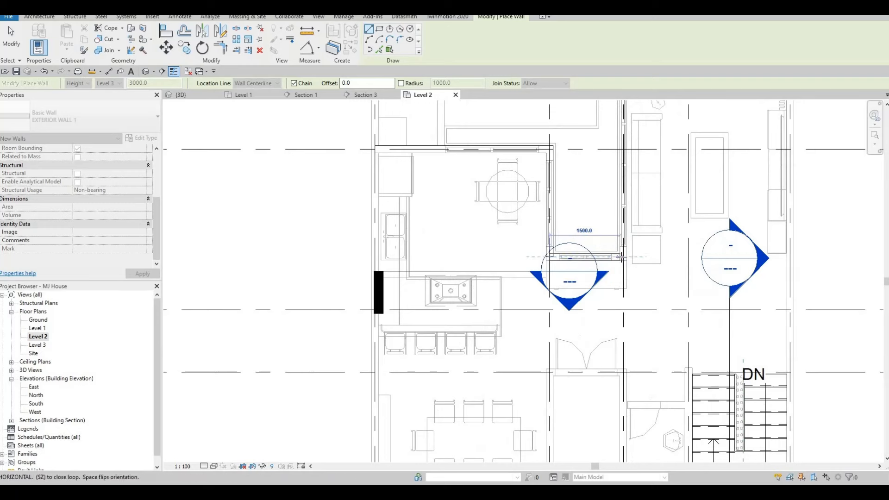
key(F1)
scroll(666, 237, down, 3)
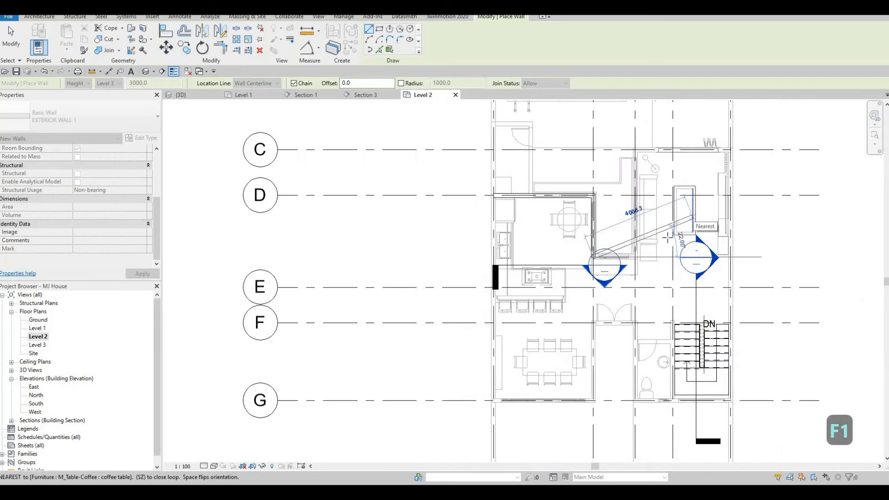
- Undo the wall segment along grid 2 and leave the wall command
scroll(668, 236, up, 2)
key(ctrl+z)
scroll(562, 246, up, 5)
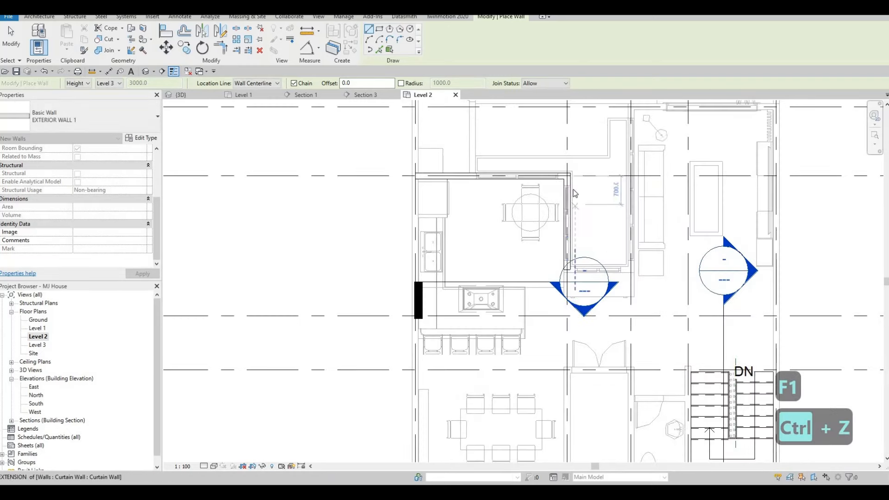
key(ctrl+z)
scroll(561, 191, down, 2)
middle_drag(561, 190, 566, 224)
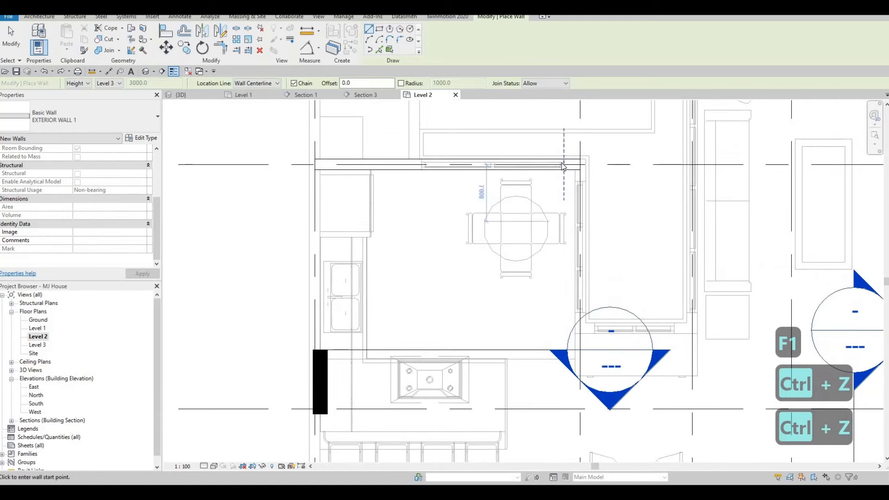
key(Escape)
key(Escape)
- Extend the exterior wall on grid D from grid 2 to grid 3, making it 5301 mm long
click(562, 213)
scroll(558, 213, down, 3)
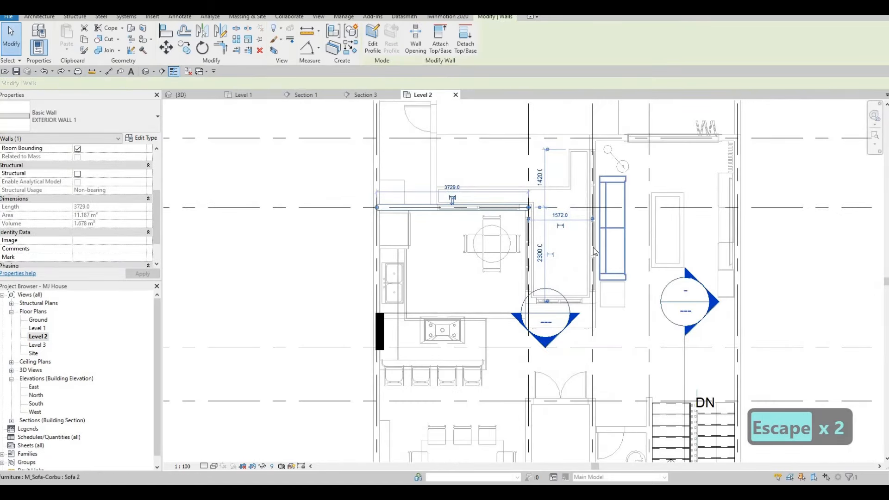
scroll(593, 247, down, 2)
scroll(590, 246, down, 3)
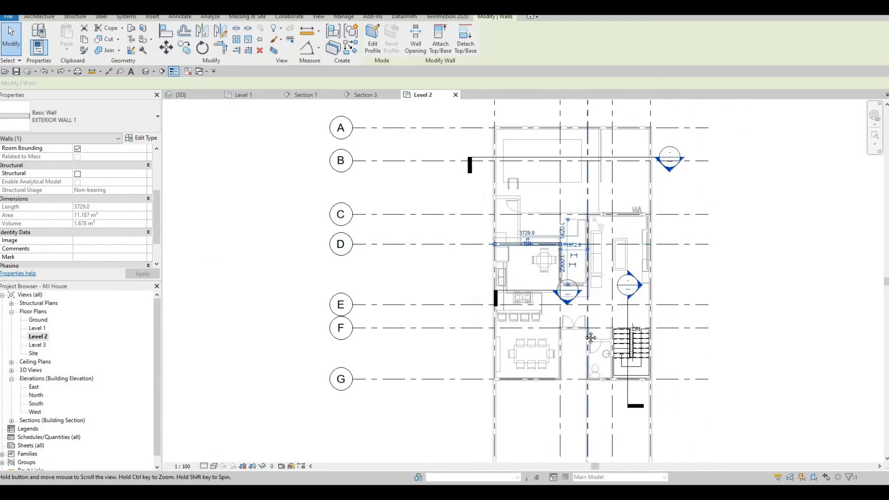
middle_drag(579, 174, 579, 210)
scroll(574, 277, up, 7)
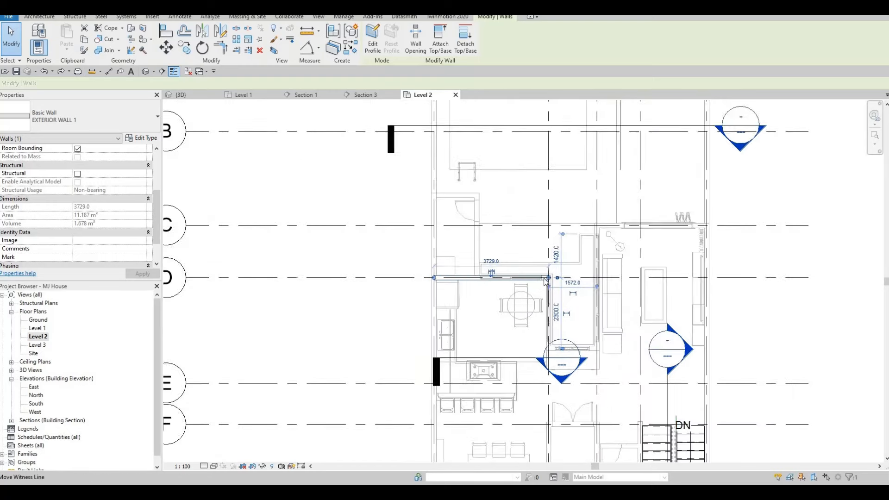
key(r)
key(s)
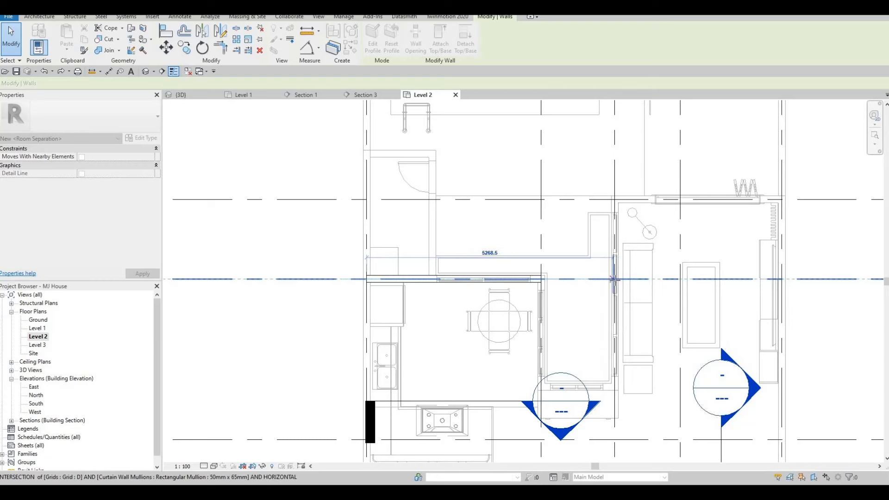
drag(623, 265, 623, 266)
scroll(623, 267, down, 1)
middle_drag(651, 274, 616, 272)
key(Escape)
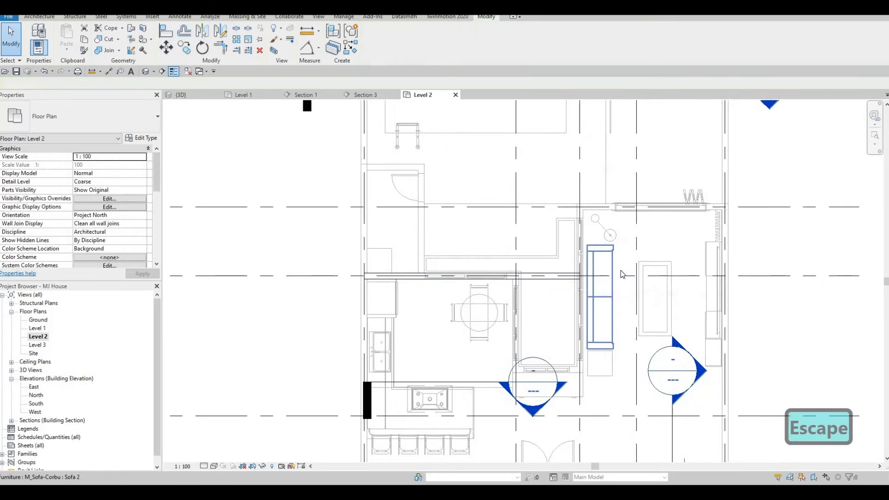
- Create a wall similar to the grid D wall, about 1800 mm along grid 3 from grid D to just past grid C
click(561, 283)
key(c)
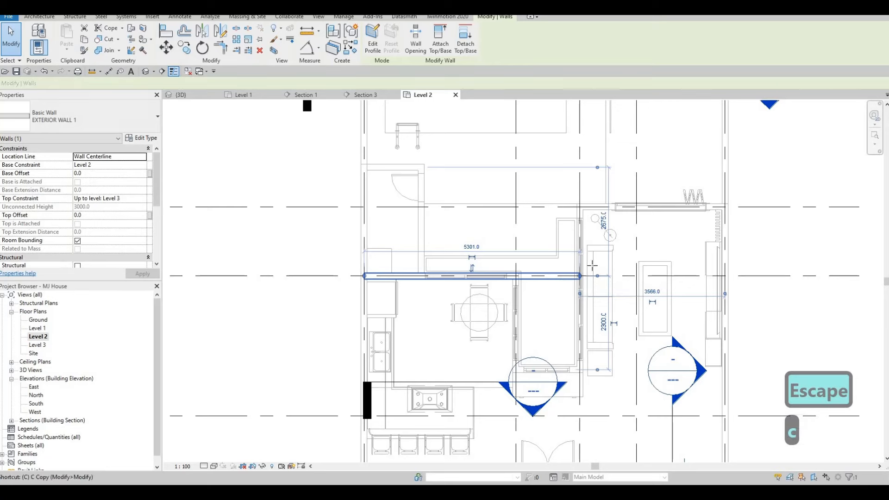
key(s)
scroll(583, 268, up, 2)
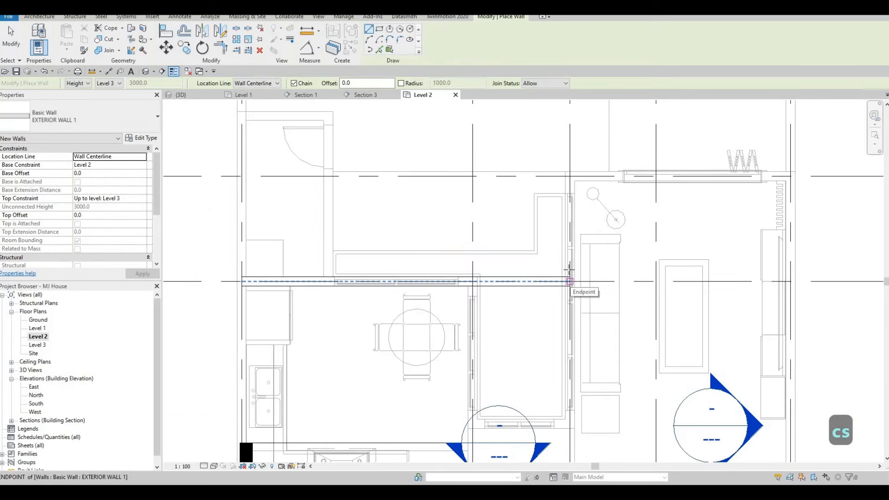
click(563, 281)
scroll(562, 251, down, 2)
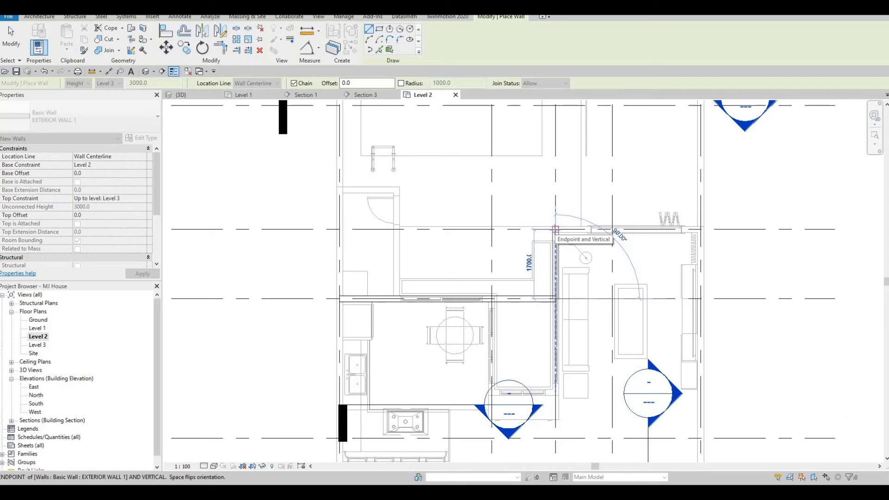
scroll(555, 228, down, 3)
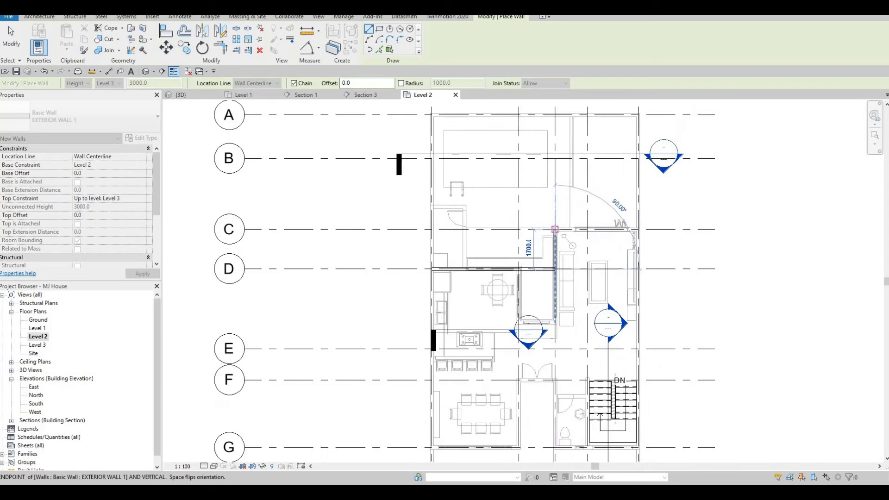
middle_drag(550, 298, 537, 262)
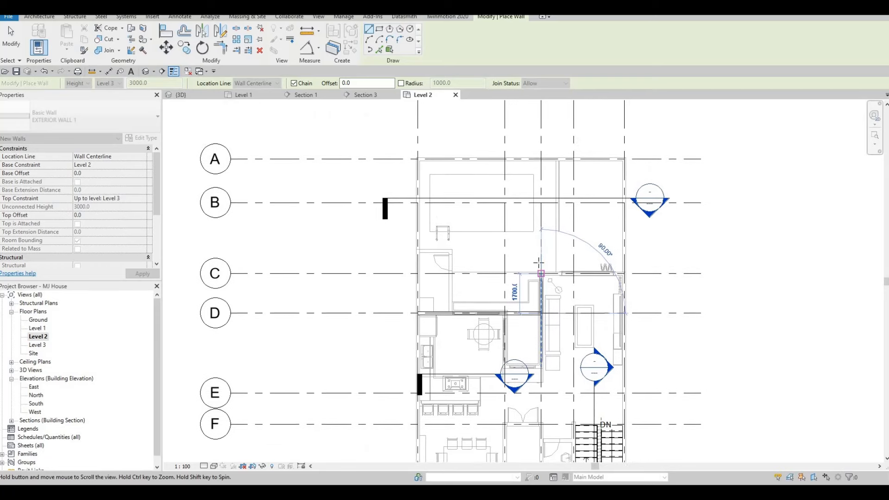
scroll(537, 262, up, 2)
click(537, 262)
key(Escape)
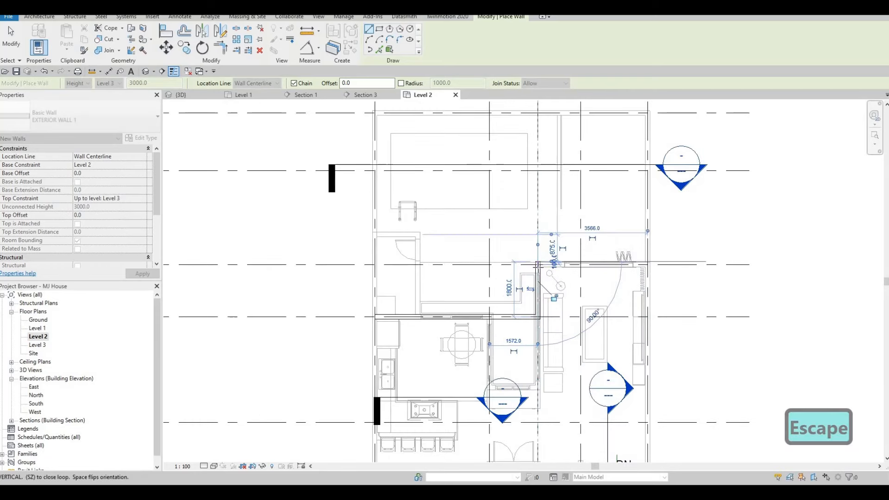
- Draw a 3566 mm exterior wall along grid C from grid 3 to the outer grid line on the living room side
click(537, 262)
scroll(538, 262, up, 2)
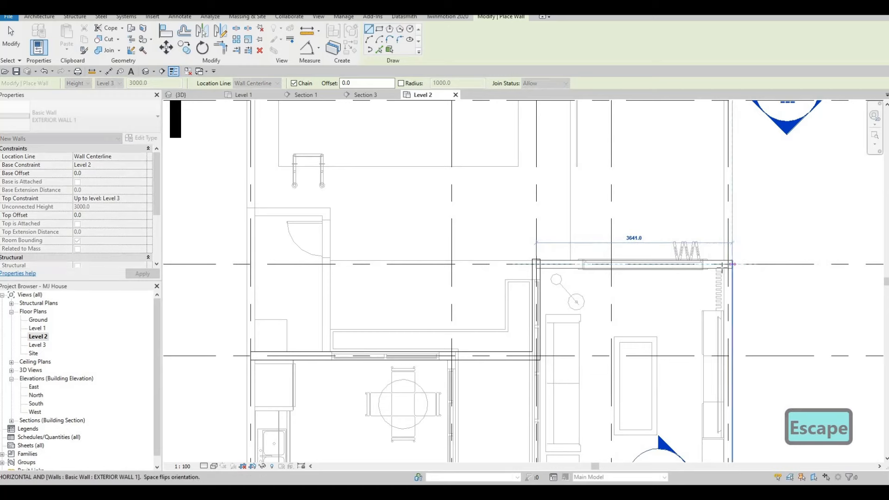
scroll(726, 266, down, 2)
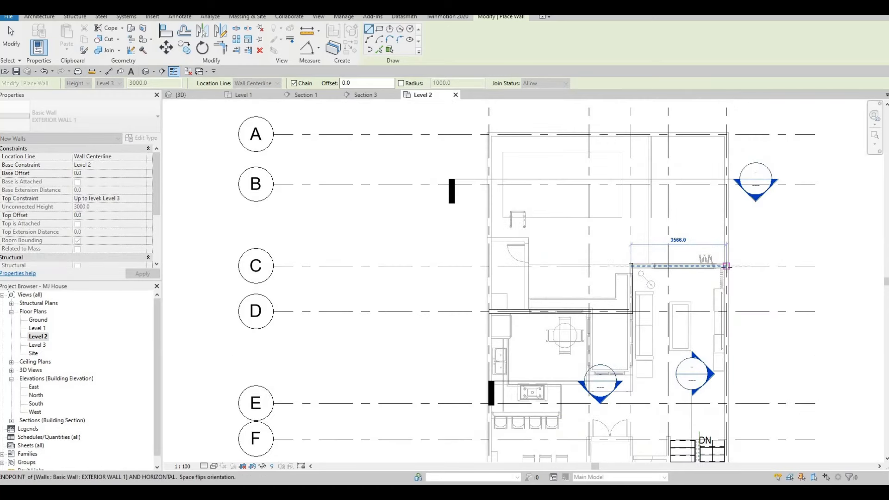
click(726, 266)
scroll(726, 266, up, 2)
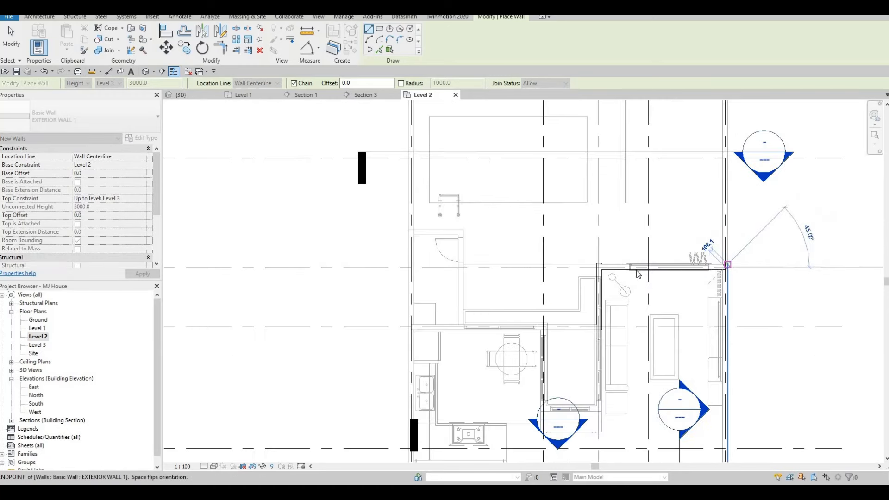
key(Escape)
key(Escape)
key(Escape)
- Trim the grid 3 and grid C walls to a clean corner at their intersection
key(t)
key(r)
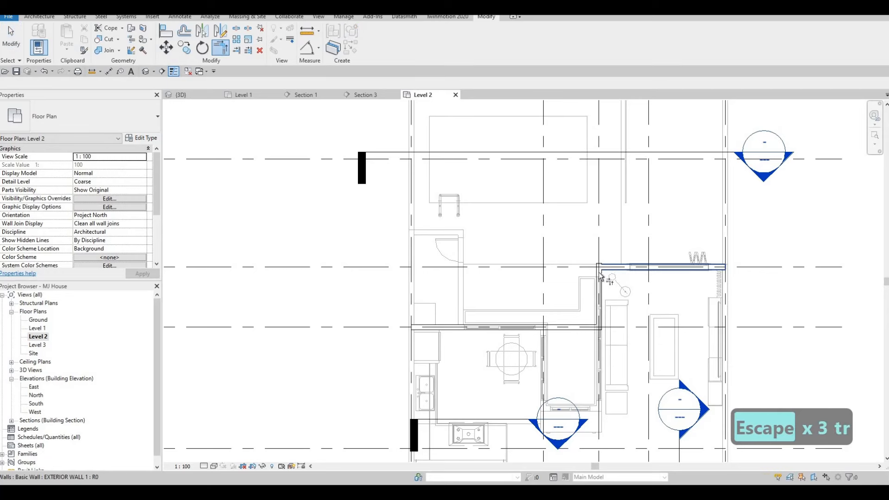
click(600, 266)
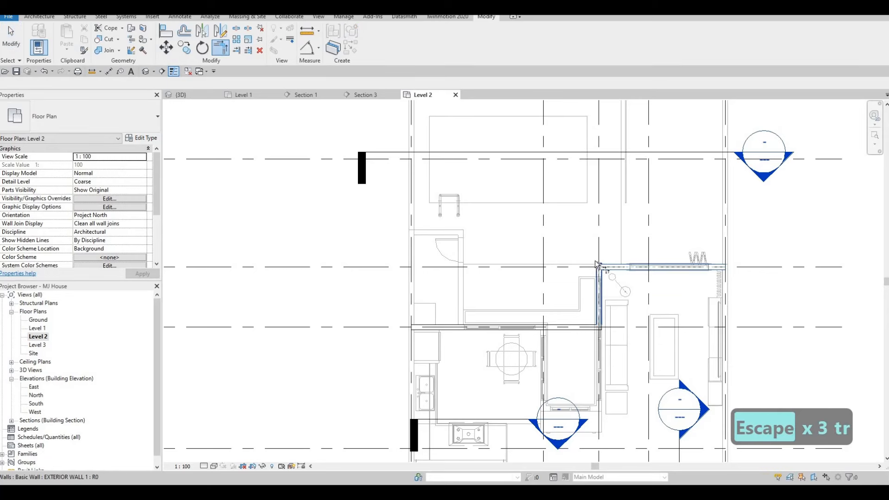
scroll(652, 256, down, 1)
key(Escape)
key(Escape)
- Create a similar wall from the grid C corner down the outer grid line to grid G, continuing 3566 mm along grid G to grid 3
click(655, 244)
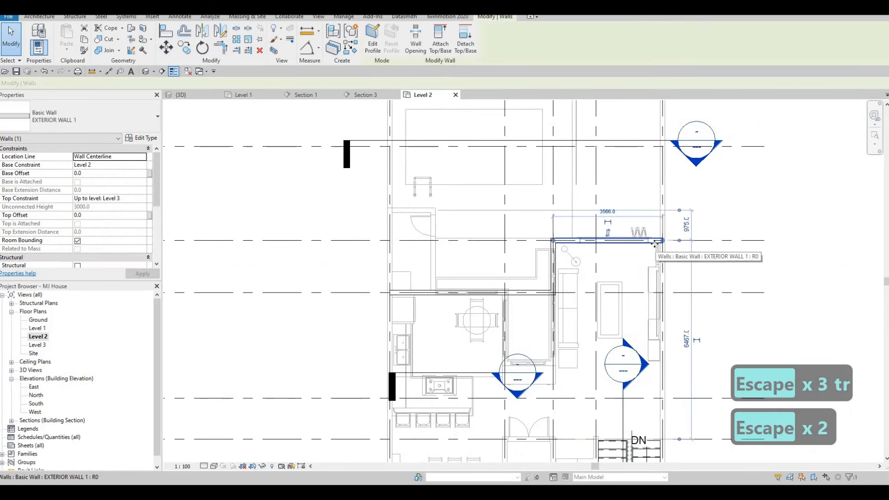
key(c)
key(s)
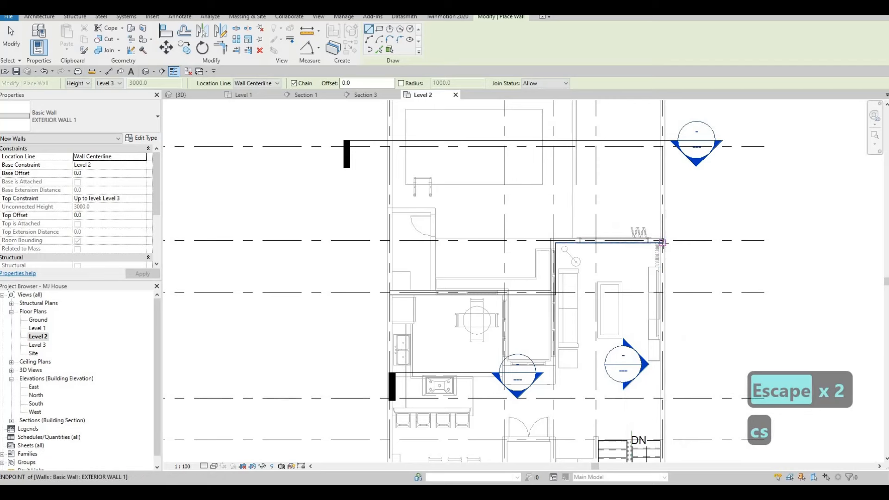
click(662, 240)
scroll(663, 273, down, 3)
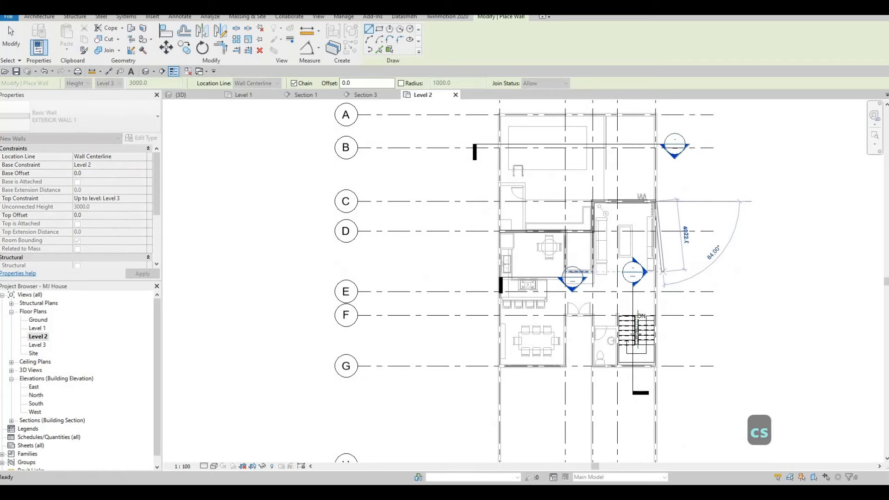
middle_drag(638, 339, 645, 307)
scroll(642, 332, up, 2)
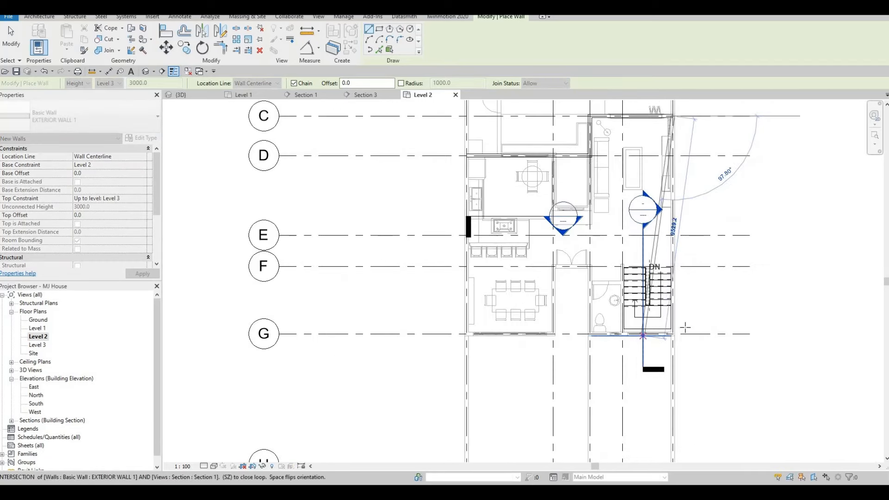
scroll(667, 328, up, 5)
scroll(697, 343, up, 2)
click(697, 344)
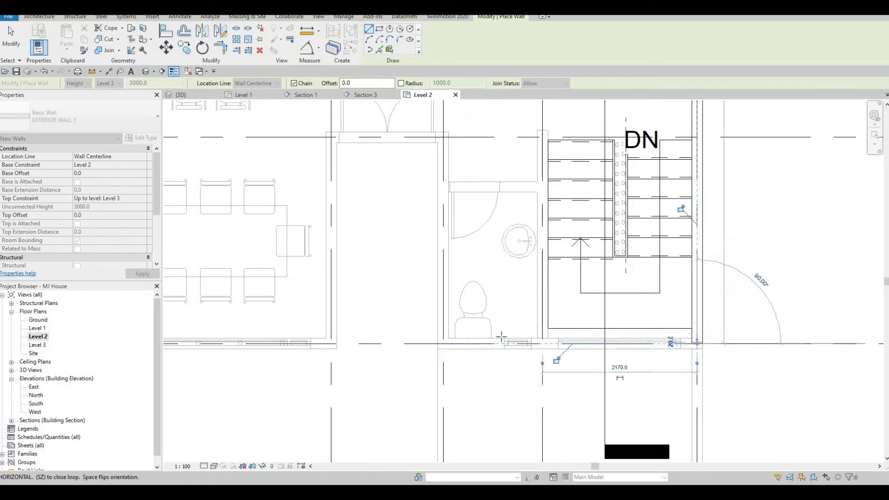
click(442, 319)
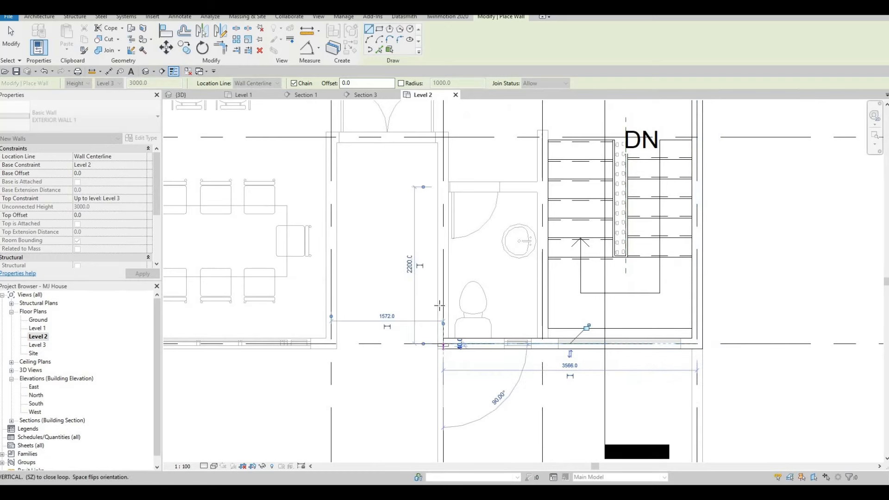
- Continue the wall chain 2899 mm along grid 3 to grid F and 1572 mm along grid F to grid 2
scroll(443, 324, down, 3)
middle_drag(438, 302, 531, 330)
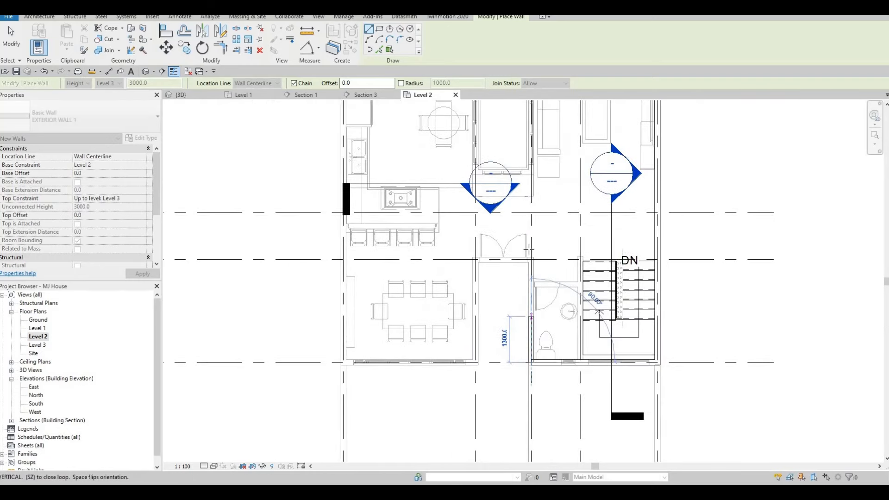
scroll(529, 249, up, 2)
click(433, 239)
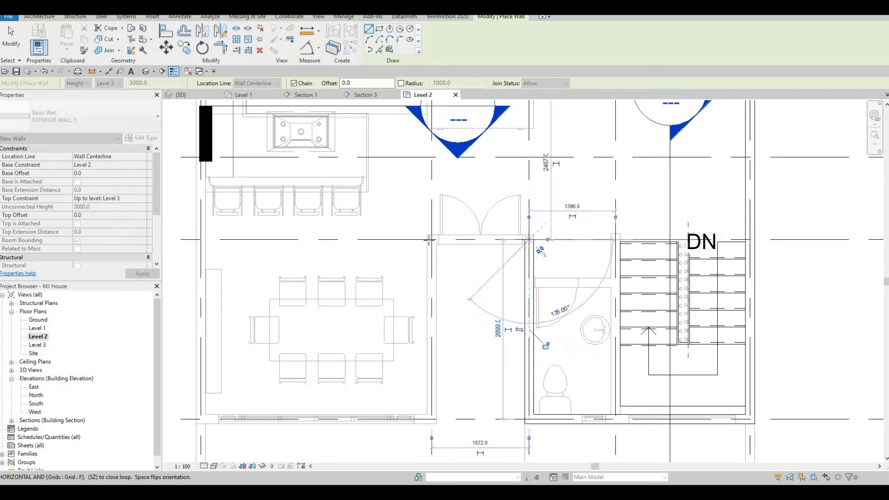
click(432, 240)
- Continue the wall chain 2899 mm along grid 2 to grid G and 3729 mm along grid G to grid 1
middle_drag(470, 335, 558, 291)
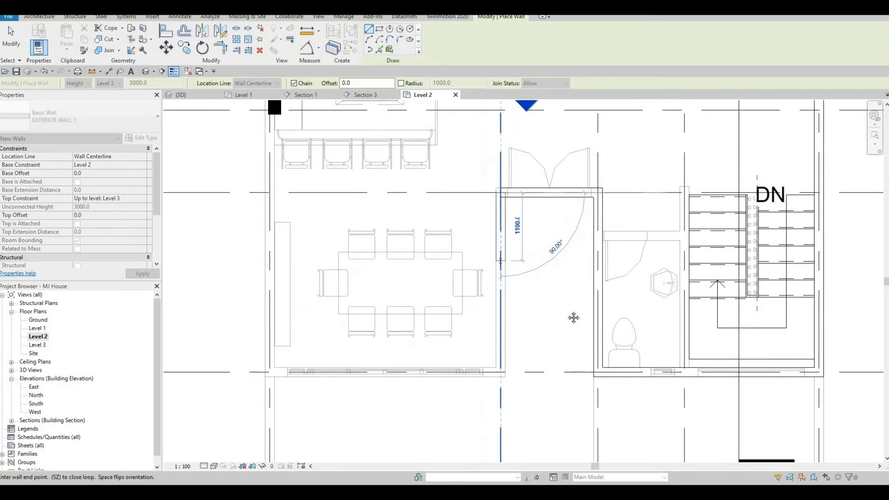
middle_drag(522, 353, 581, 324)
scroll(580, 337, up, 2)
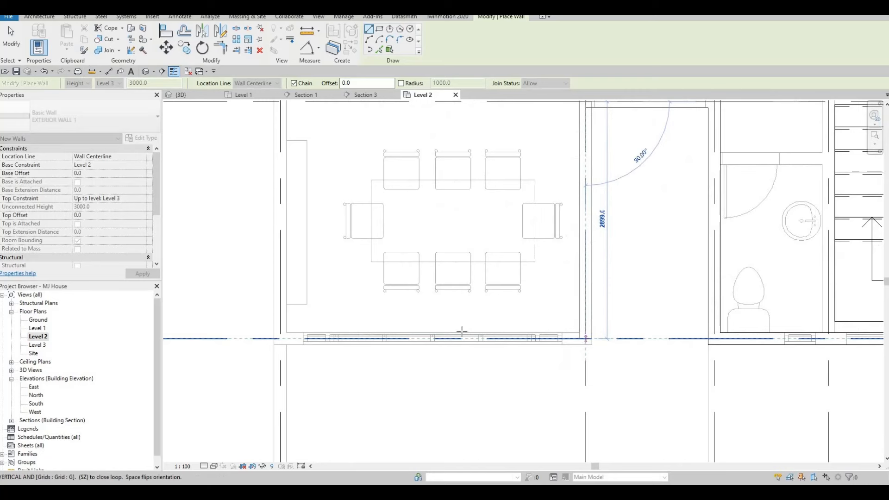
click(585, 338)
click(280, 339)
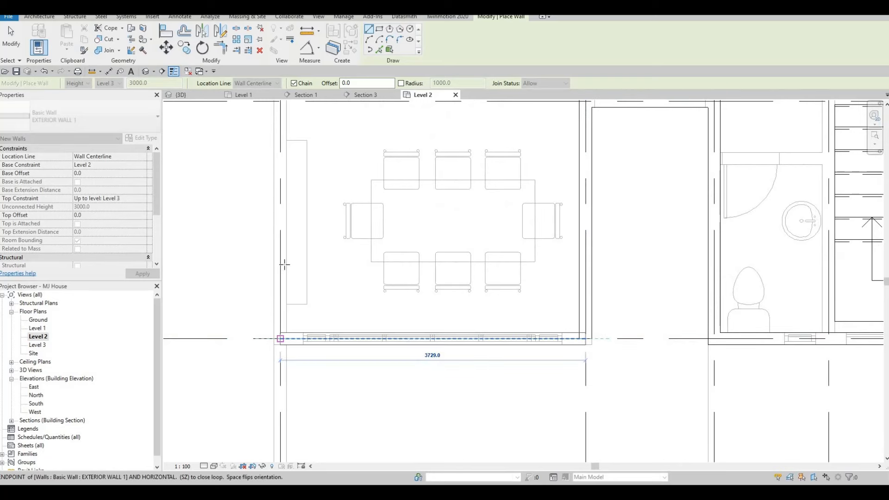
- Close the exterior wall loop with a 7666 mm segment along grid 1 from grid G to grid D, and finish the wall command
scroll(285, 266, down, 3)
middle_drag(313, 333, 313, 327)
scroll(306, 301, down, 2)
middle_drag(307, 226, 333, 304)
scroll(328, 309, down, 3)
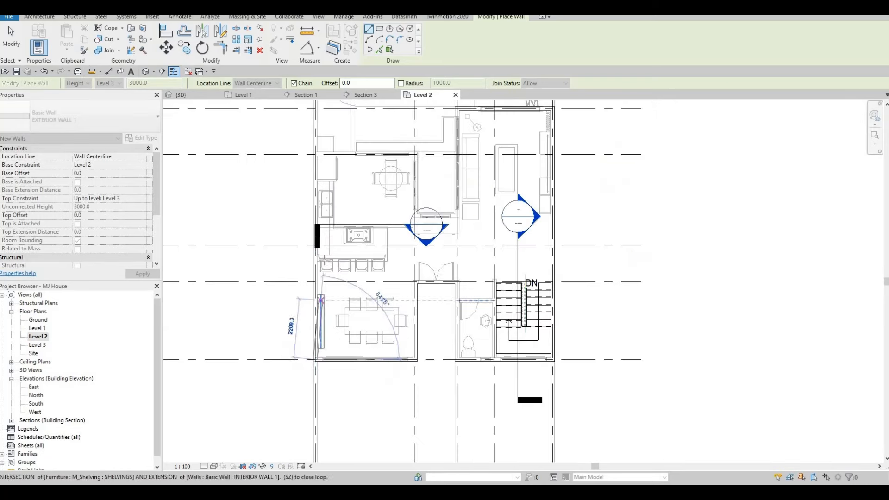
middle_drag(325, 259, 336, 320)
scroll(327, 231, up, 2)
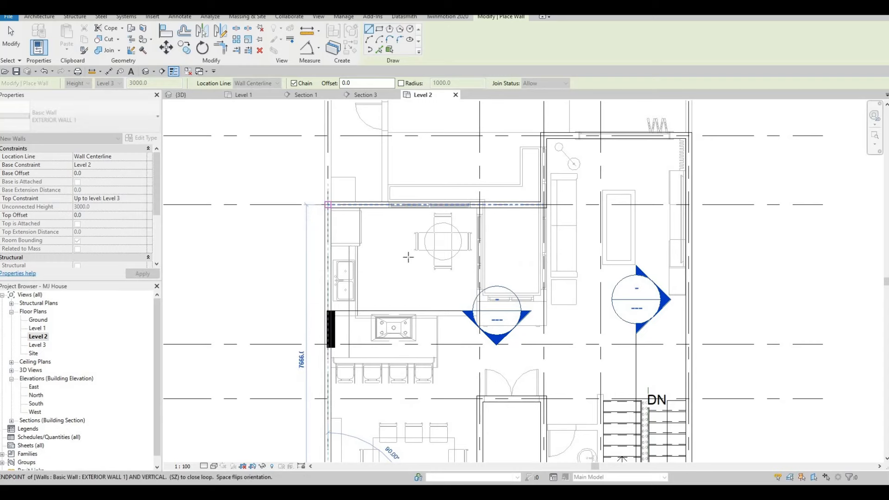
key(Escape)
key(Escape)
scroll(492, 258, down, 2)
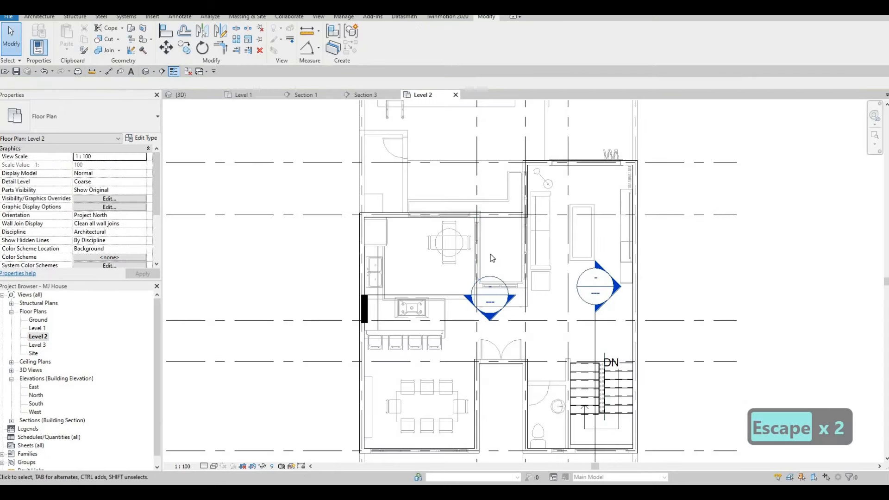
middle_drag(492, 258, 530, 248)
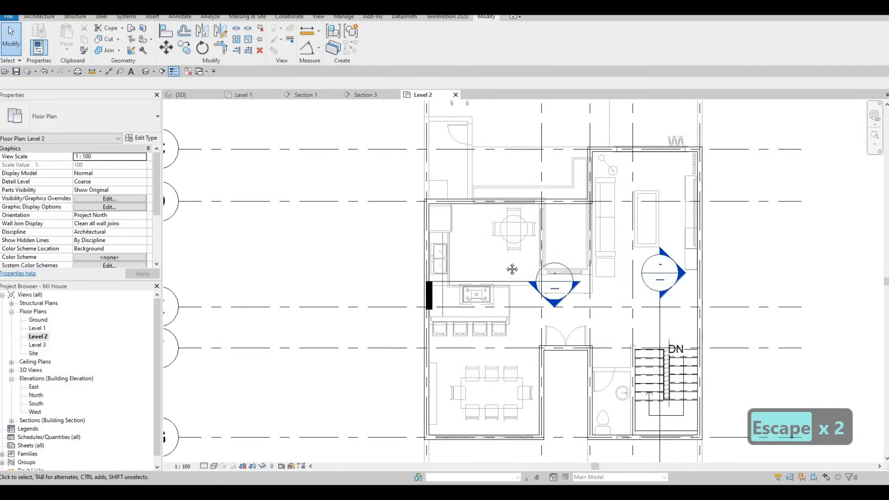
middle_drag(507, 288, 490, 261)
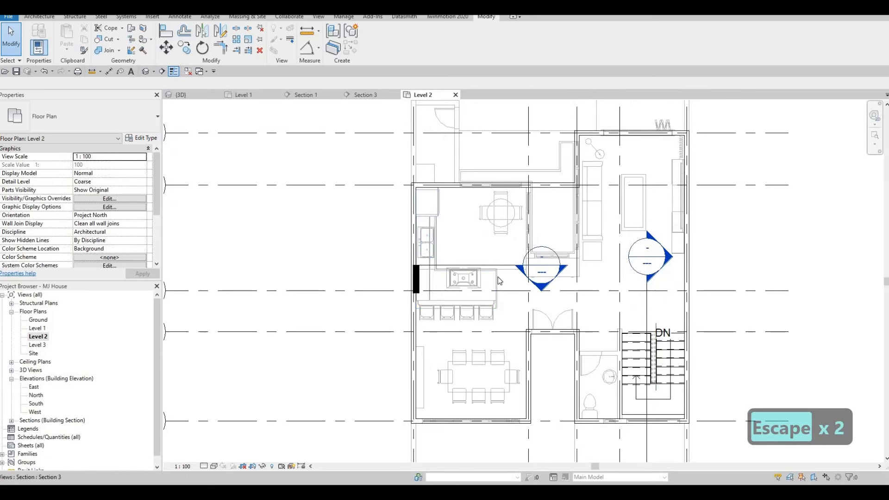
scroll(493, 258, up, 2)
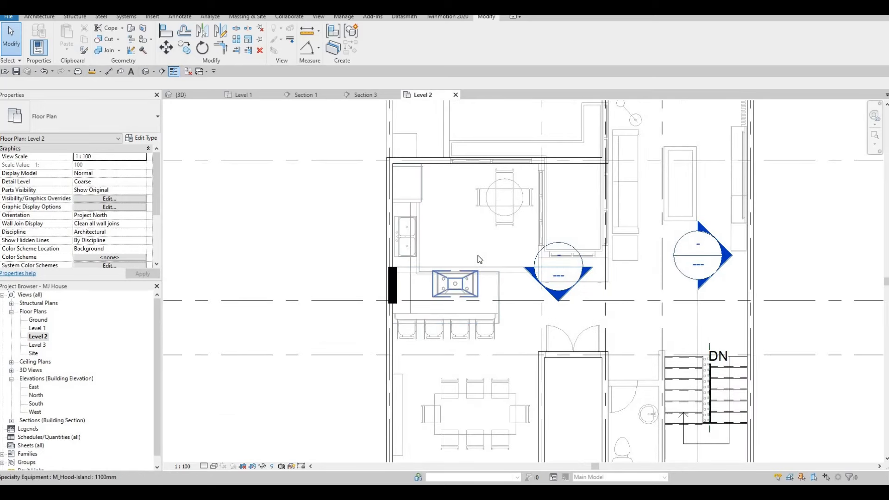
scroll(505, 264, down, 2)
middle_drag(514, 234, 516, 203)
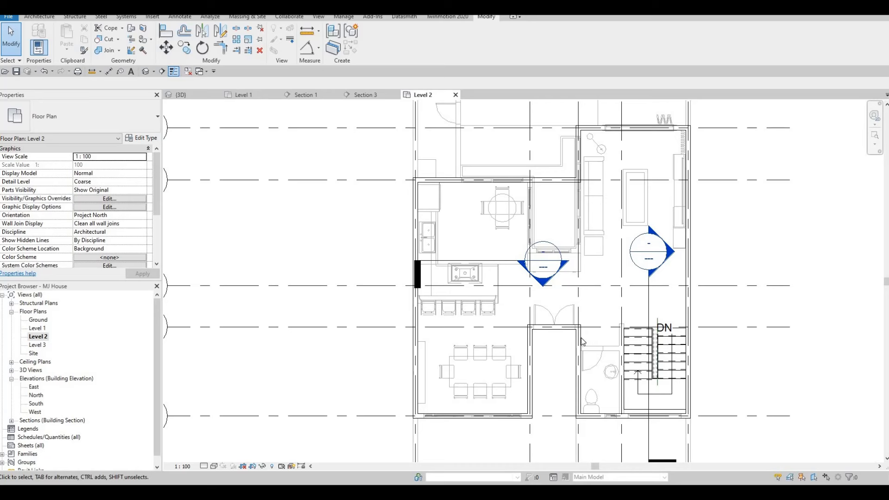
- Create a similar INTERIOR WALL 1 from the grid D exterior wall down grid 2 to grid E, 3431 mm long
scroll(623, 330, up, 3)
click(622, 329)
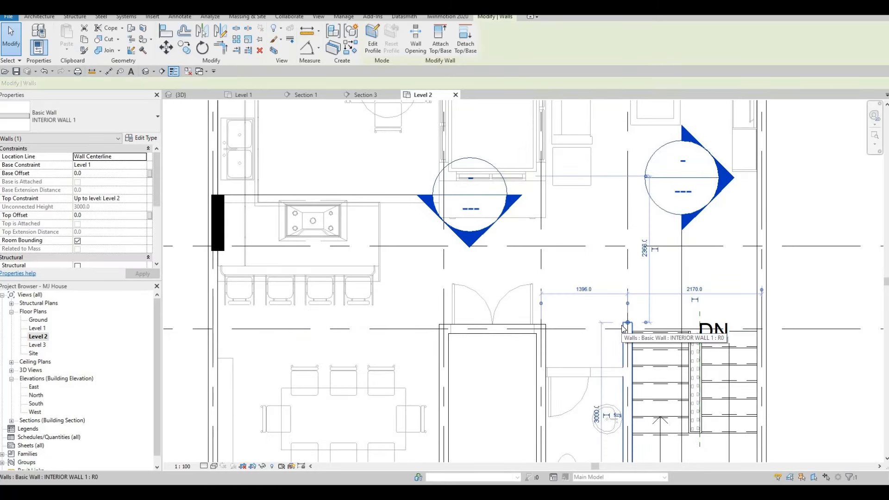
scroll(621, 327, down, 2)
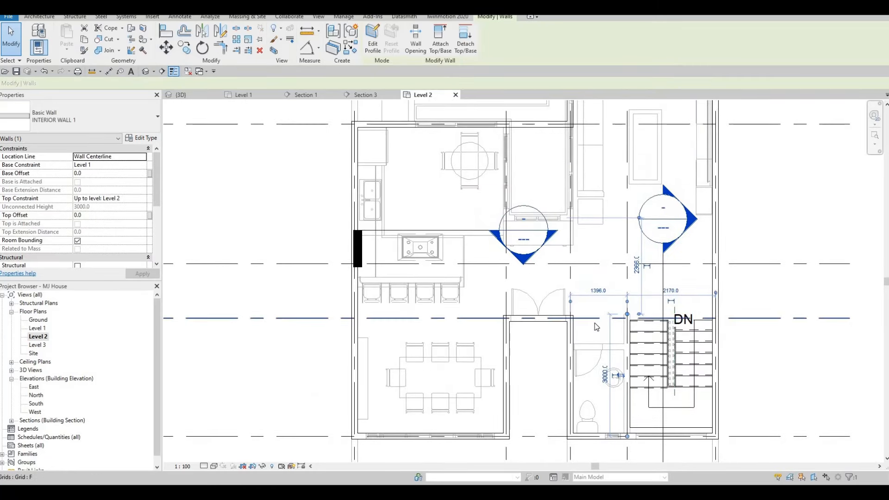
key(c)
key(s)
middle_drag(517, 169, 533, 242)
scroll(517, 181, up, 2)
click(516, 181)
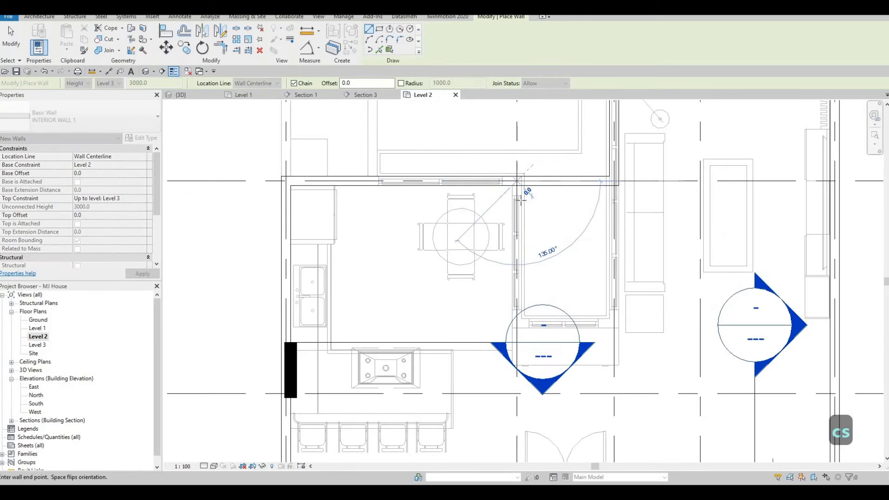
scroll(520, 199, down, 1)
scroll(519, 294, down, 4)
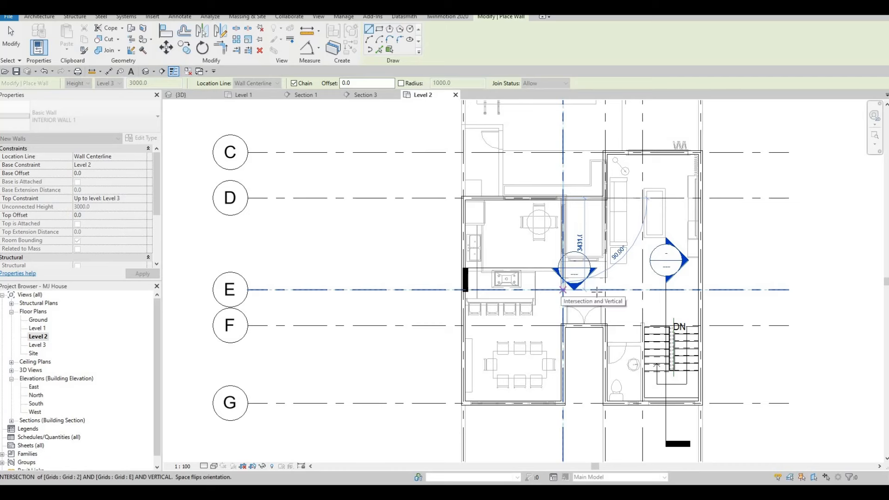
click(562, 289)
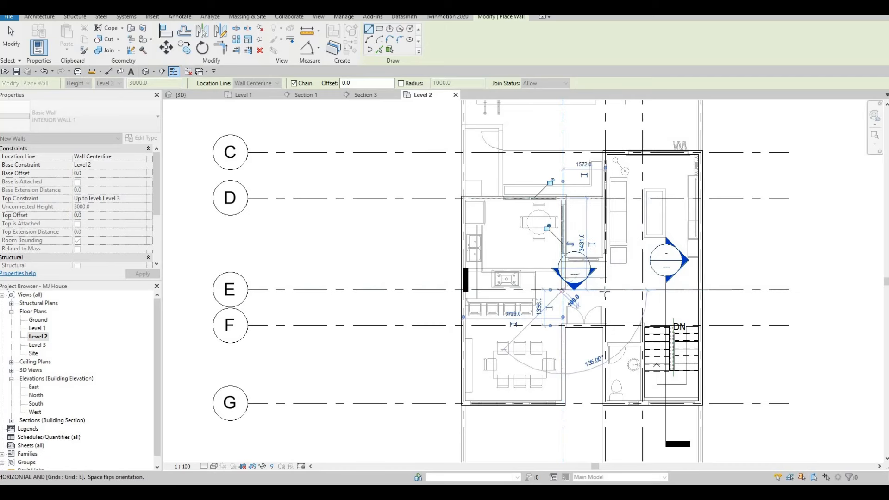
- Continue the interior wall chain along grid E to grid 3 and up grid 3 to grid D, and finish the wall command
click(605, 289)
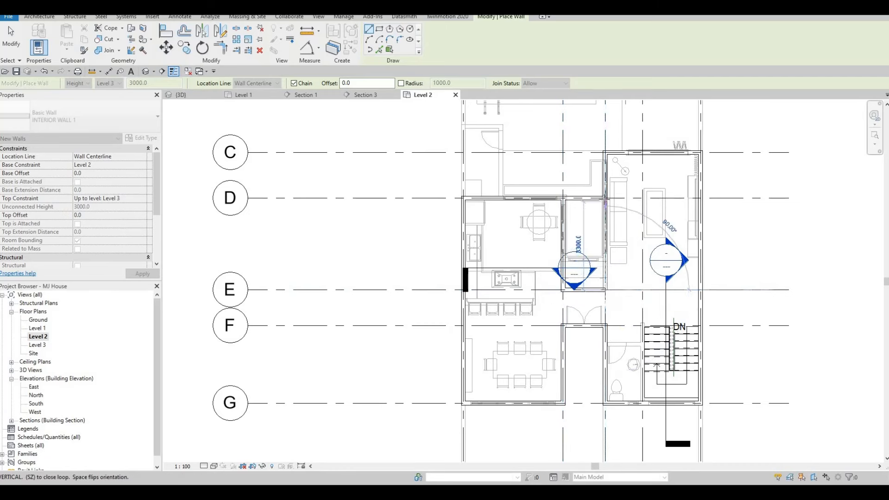
key(Escape)
key(Escape)
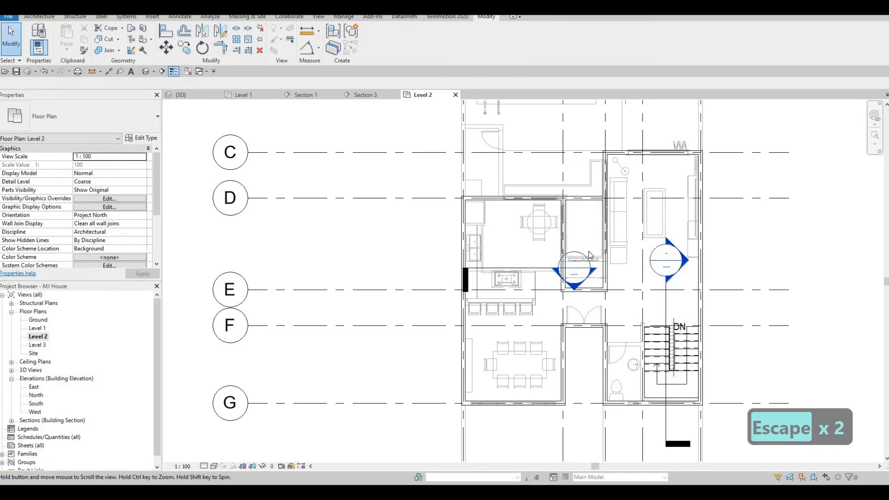
middle_drag(588, 251, 583, 240)
scroll(597, 249, up, 2)
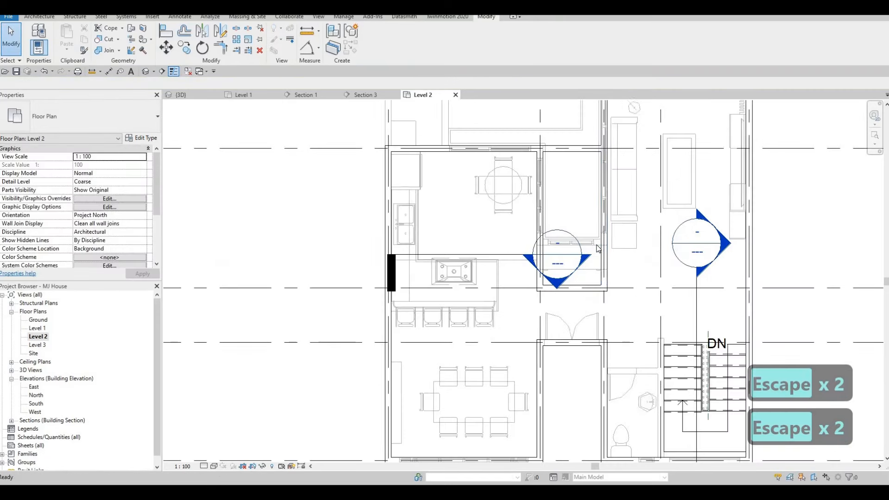
click(604, 273)
key(Escape)
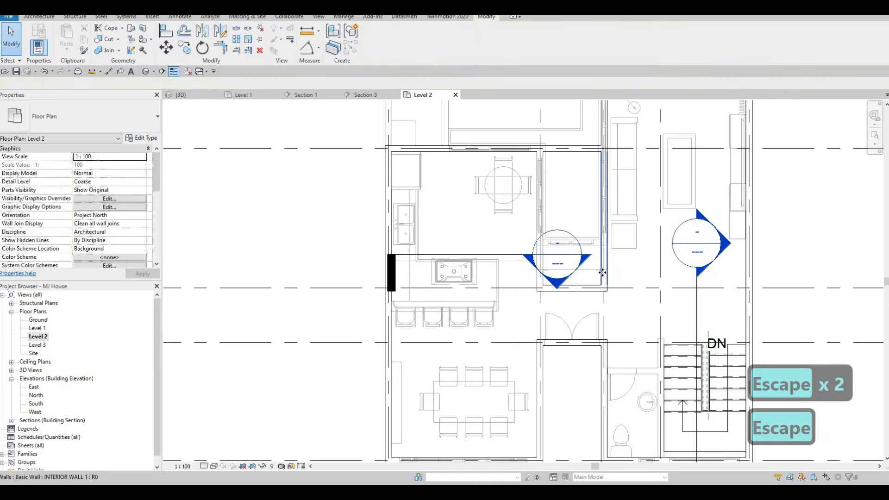
- Create a similar interior wall 1400 mm along grid F from grid 3 to the stairs, continuing down beside the stairs to grid G
click(604, 273)
key(c)
key(s)
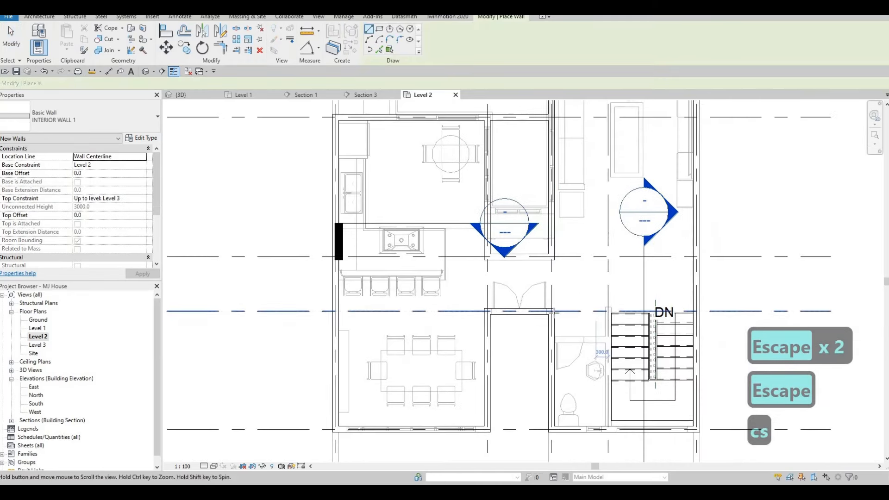
middle_drag(607, 344, 552, 312)
click(551, 311)
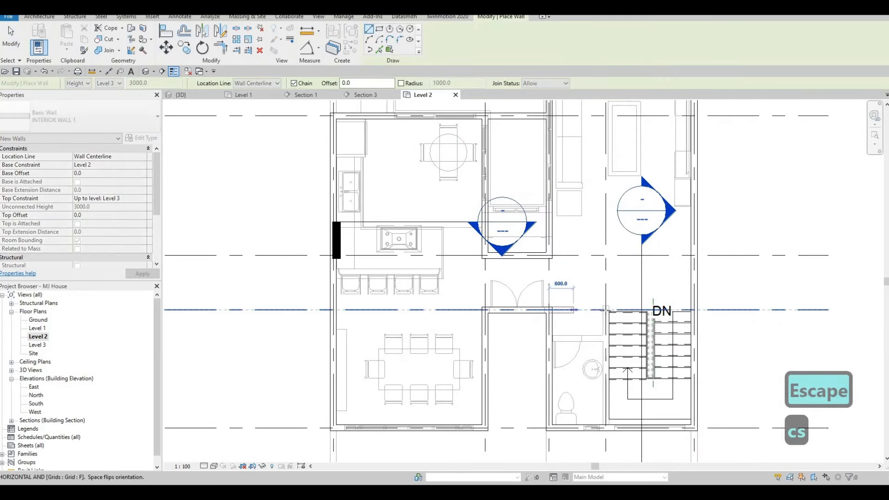
click(606, 310)
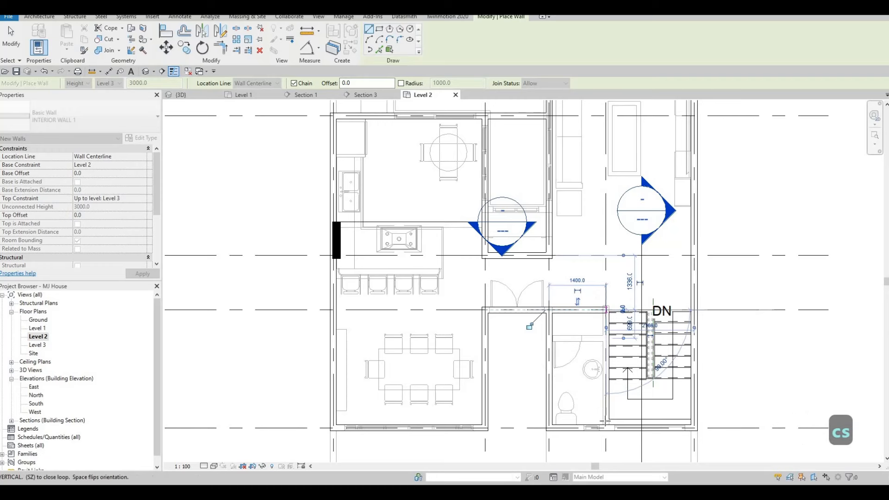
click(612, 422)
key(Escape)
key(Escape)
key(Escape)
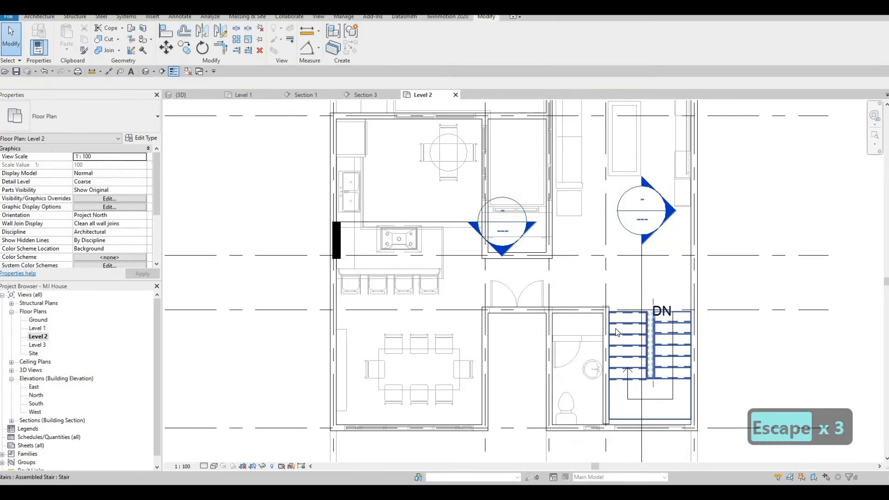
- Place a door similar to the underlay's 650 x 2000mm toilet door in the grid F interior wall, 460 mm from grid 3
scroll(601, 342, down, 3)
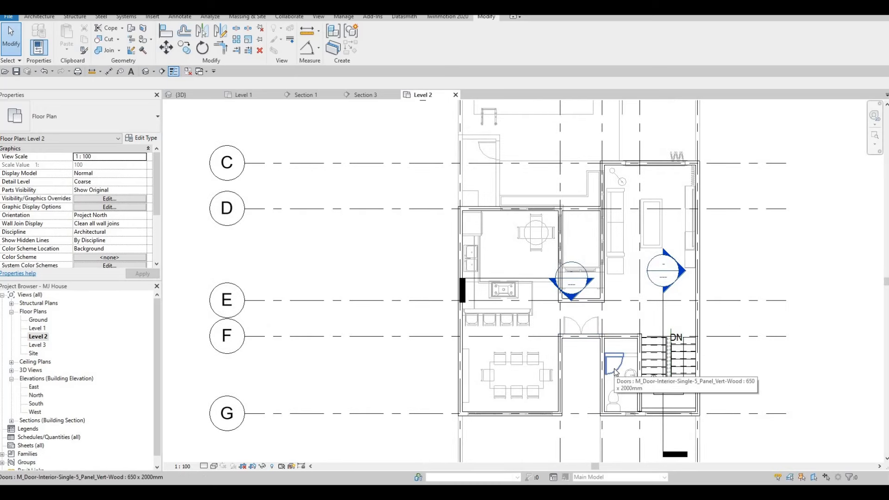
click(613, 368)
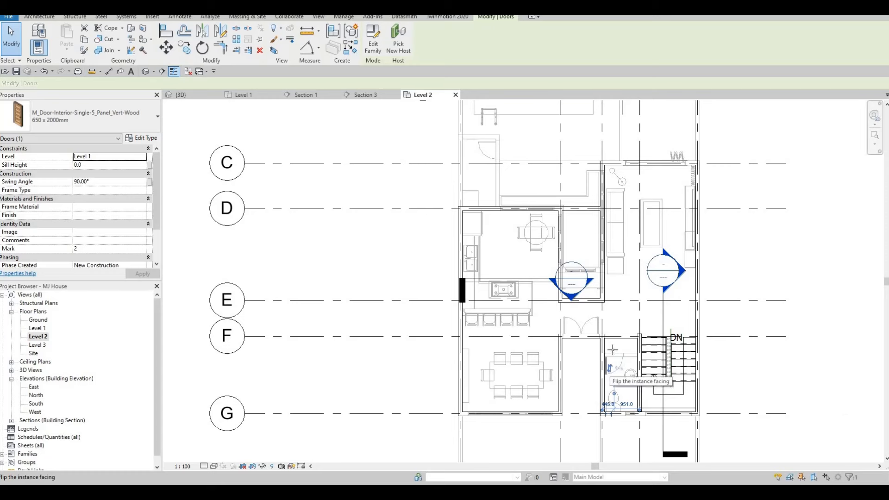
key(c)
key(s)
scroll(613, 350, up, 3)
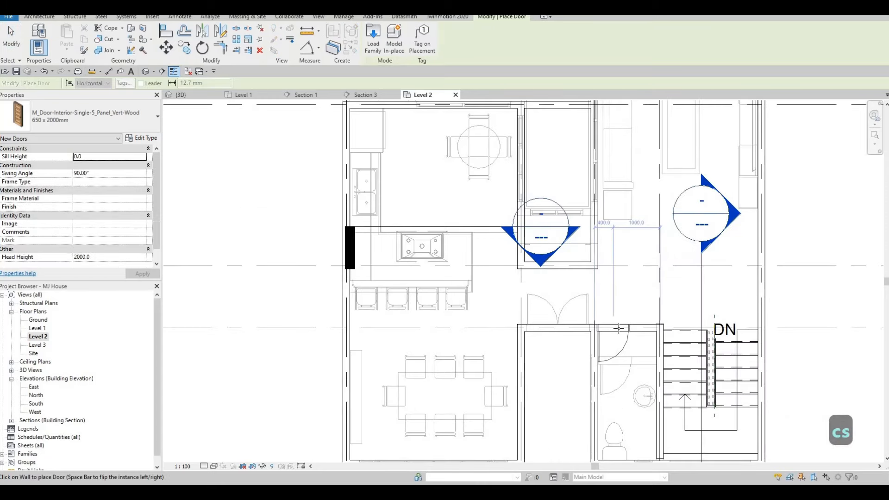
scroll(616, 328, up, 2)
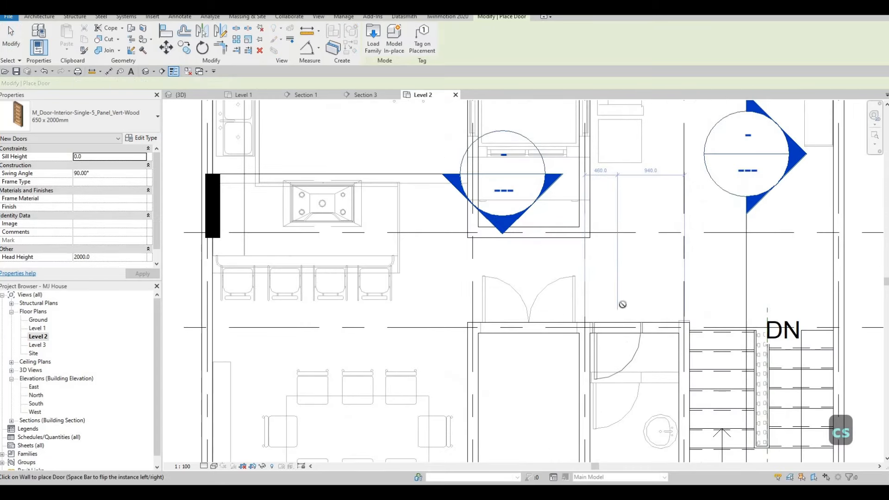
scroll(623, 304, down, 2)
scroll(628, 288, up, 1)
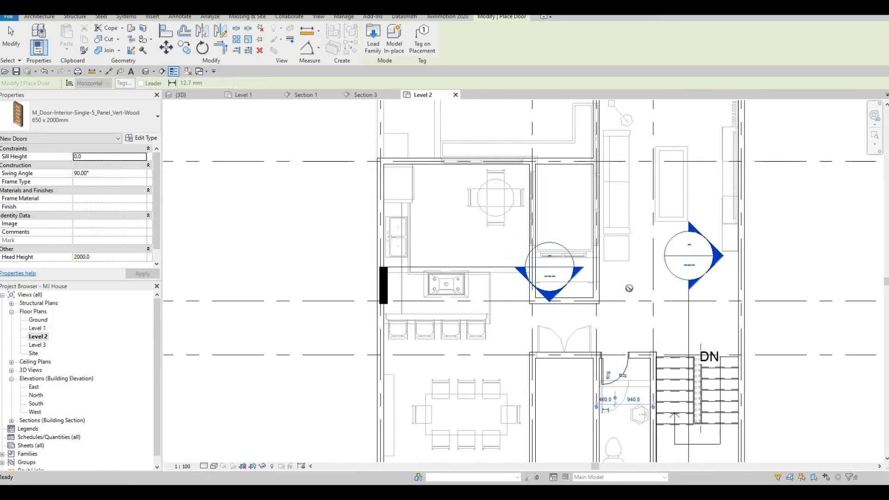
scroll(629, 288, down, 2)
key(Escape)
key(Escape)
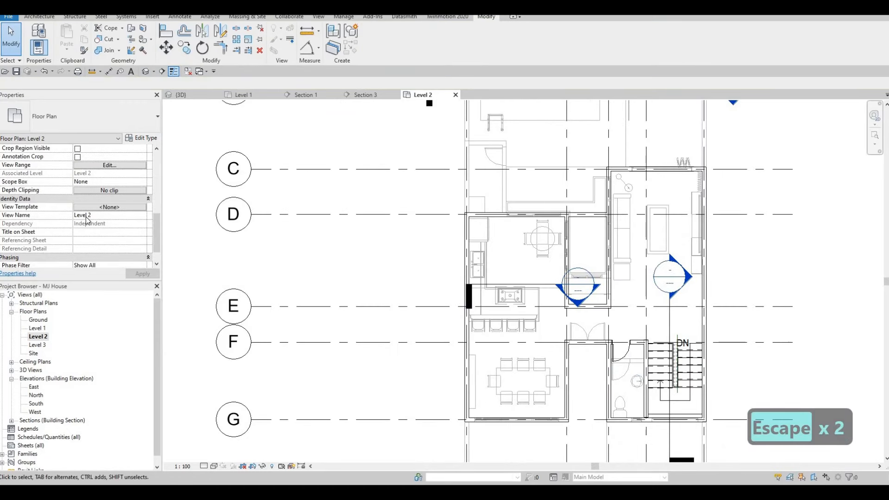
- Set the Level 2 plan's underlay base level to None
scroll(86, 220, up, 2)
scroll(86, 219, up, 4)
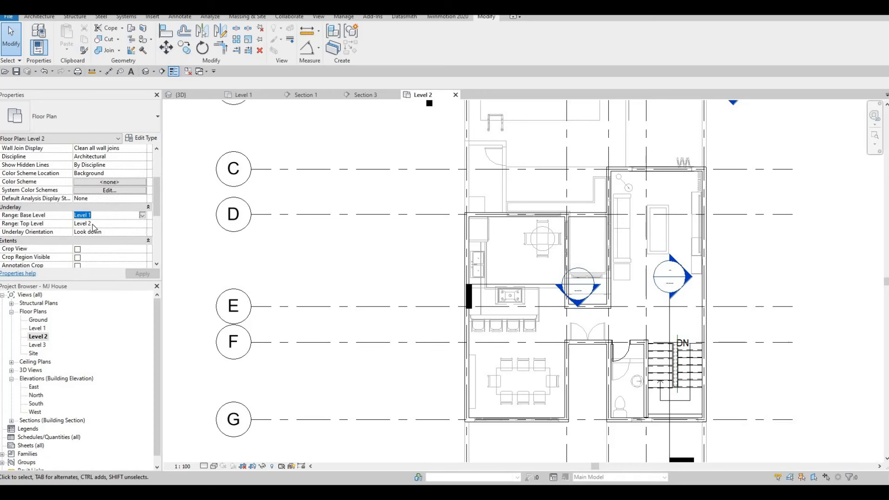
click(143, 215)
click(95, 223)
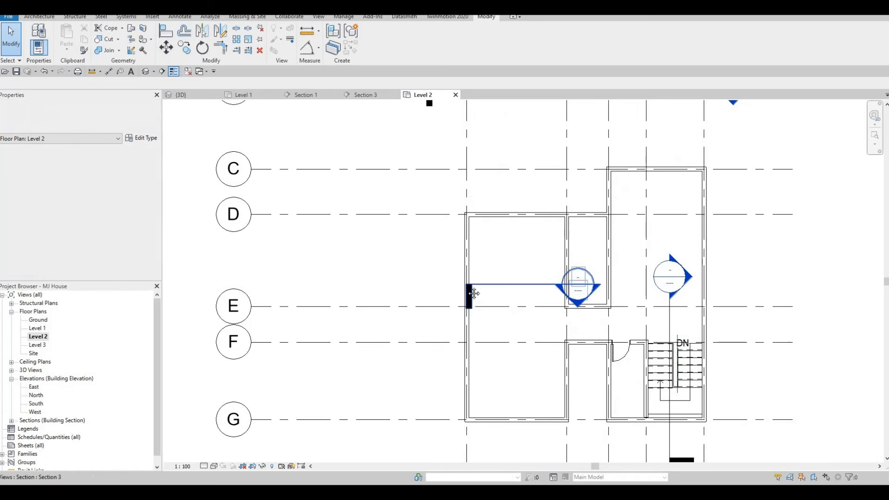
middle_drag(507, 302, 466, 276)
key(Escape)
key(Escape)
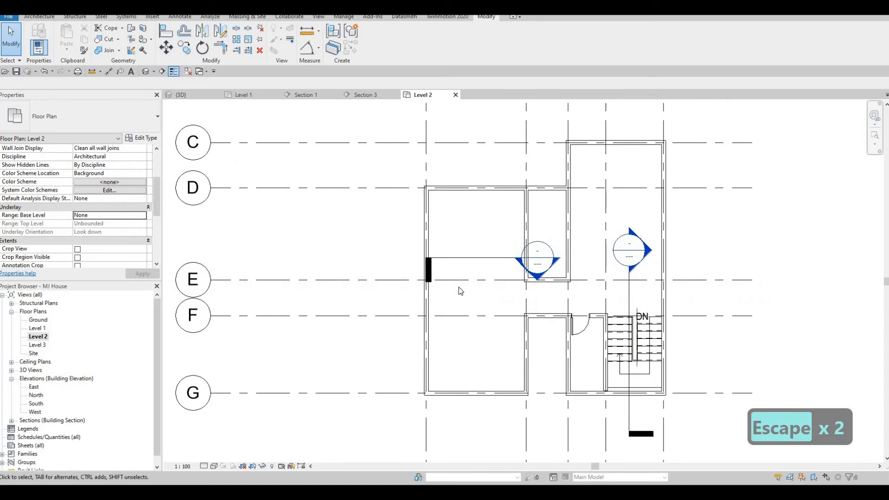
- Place another similar 650 x 2000mm door in the grid 3 interior wall, about 500 mm below grid D, and end the door command
scroll(476, 295, down, 2)
scroll(479, 291, down, 1)
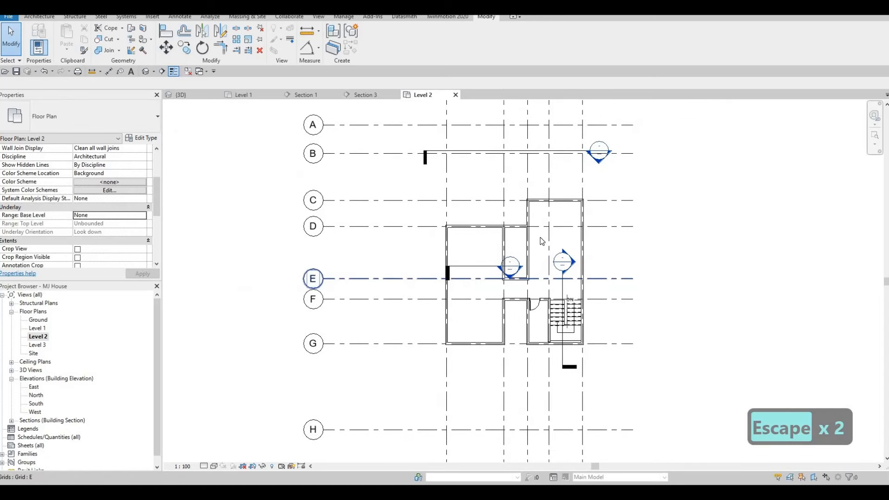
scroll(505, 278, up, 1)
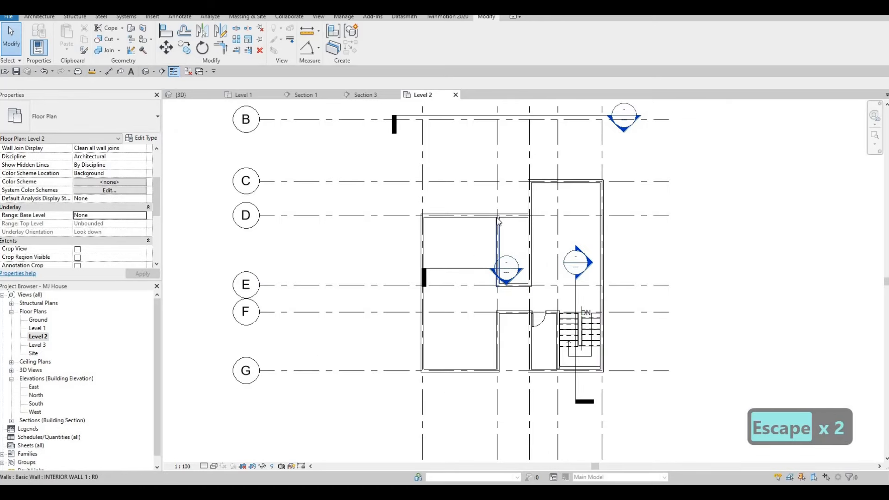
mouse_move(492, 232)
middle_down()
mouse_move(506, 216)
mouse_move(509, 234)
middle_up()
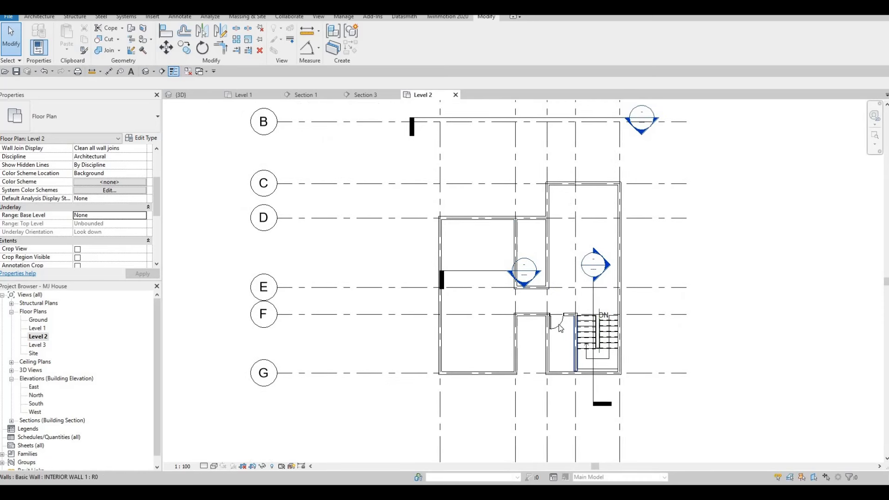
click(560, 328)
key(c)
key(s)
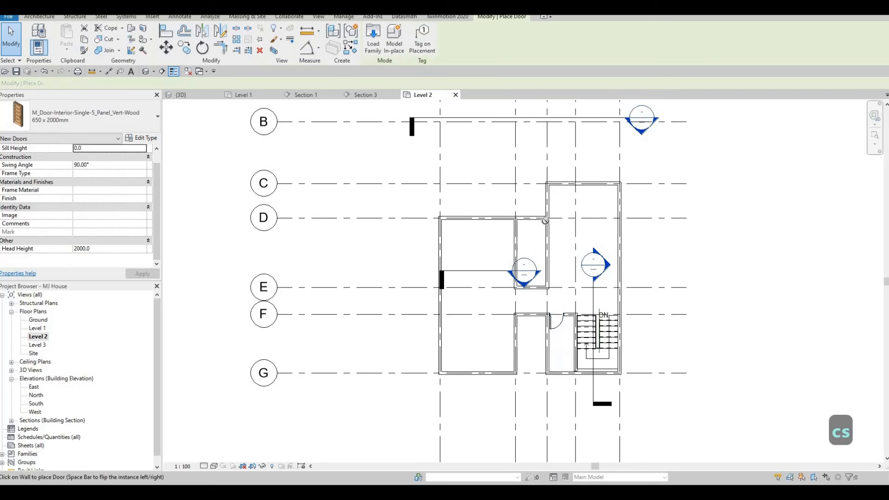
scroll(546, 220, up, 2)
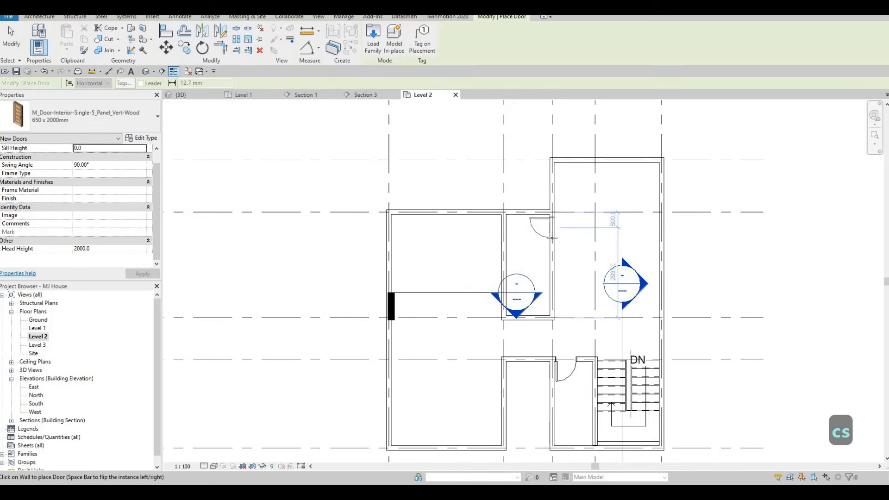
key(Escape)
key(Escape)
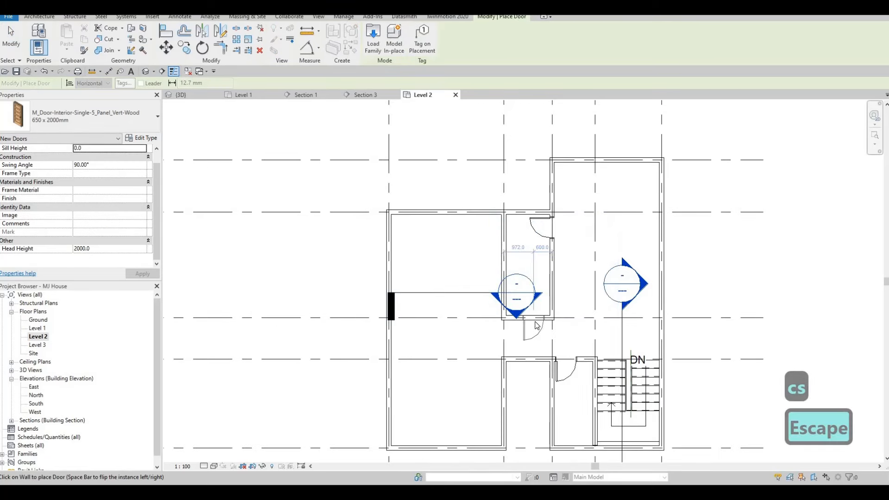
key(Escape)
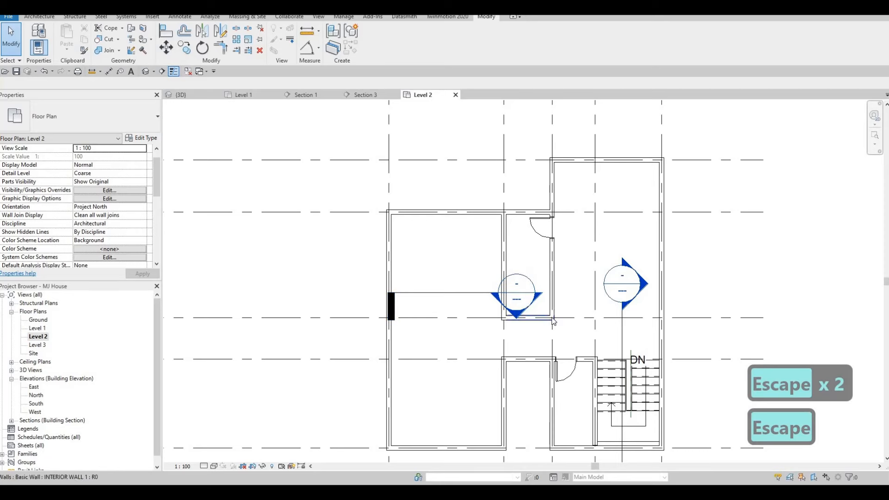
- Extend the grid E interior wall from grid 3 to the exterior wall beyond the stairs
click(550, 301)
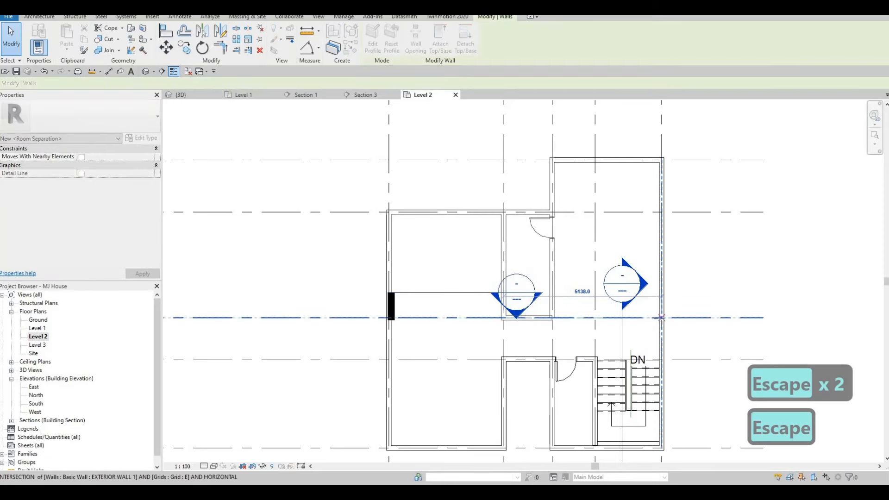
click(532, 316)
key(Escape)
middle_drag(490, 334, 620, 312)
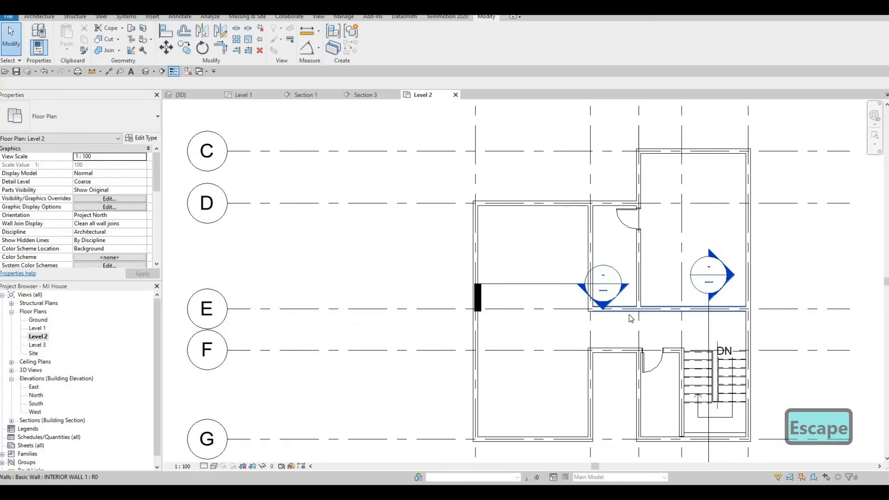
- Create a similar interior wall running from grid E to grid F, 1000 mm from grid 2 on the grid 1 side
click(629, 315)
key(c)
key(s)
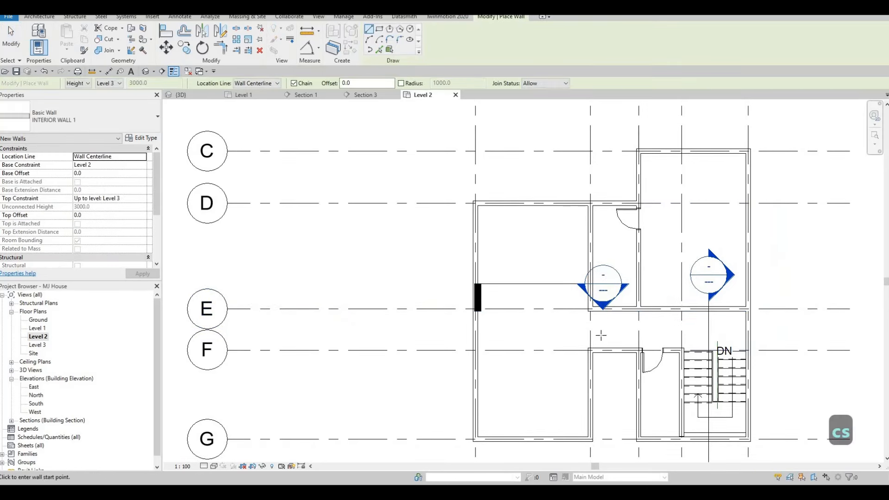
click(559, 309)
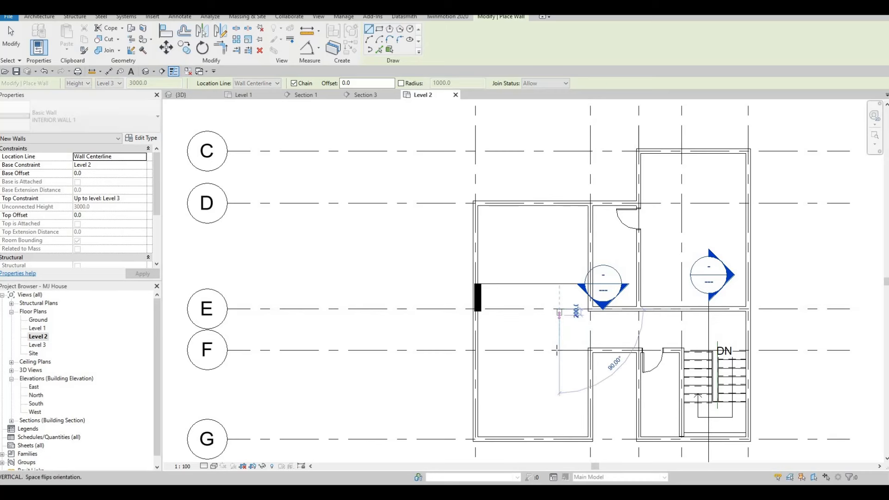
click(559, 350)
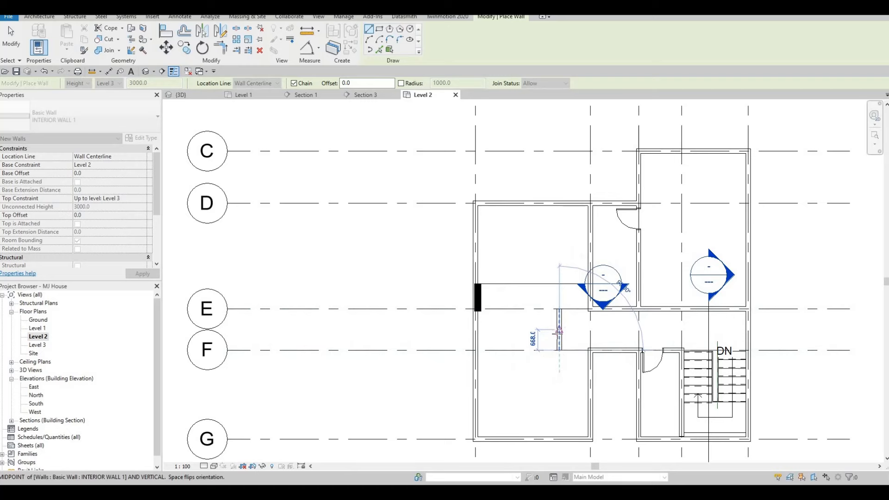
- Try to continue the new short wall from grid F back to its midpoint, and delete the overlapping segment
click(547, 331)
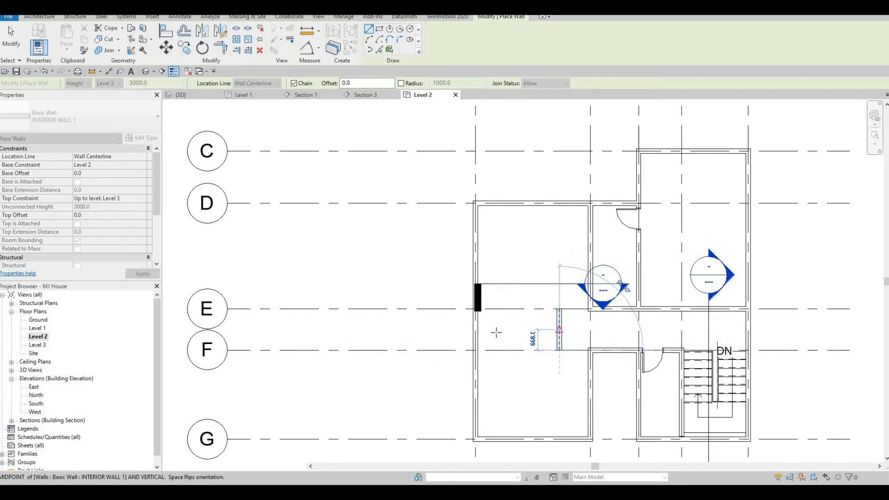
key(Escape)
key(Escape)
key(Escape)
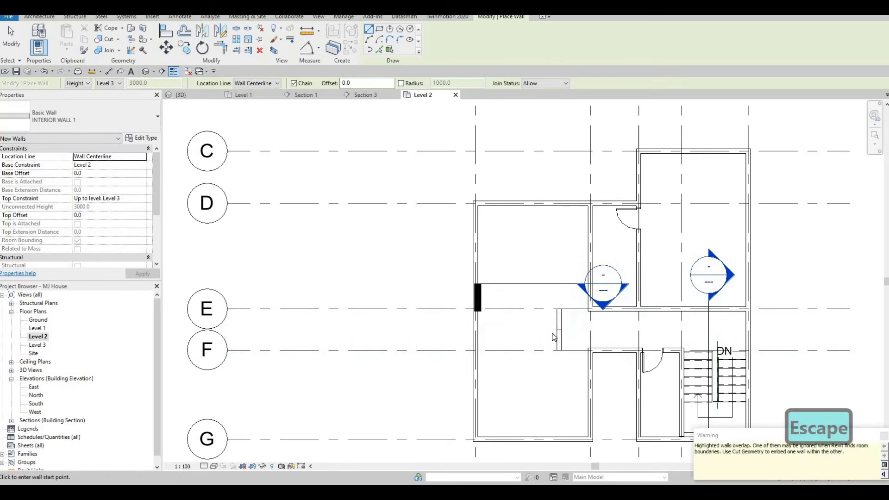
scroll(563, 335, up, 1)
click(561, 335)
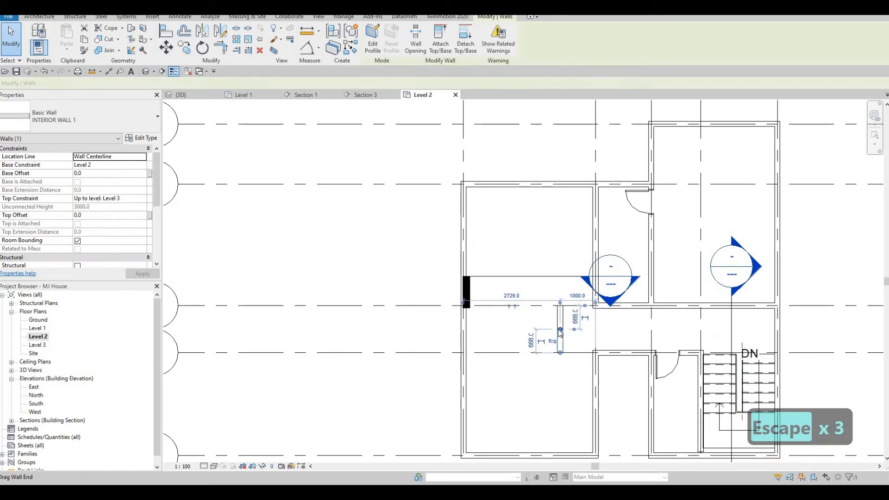
key(Delete)
- Create a similar interior wall from the midpoint of the short wall between grids E and F to the exterior wall at grid 1
click(559, 336)
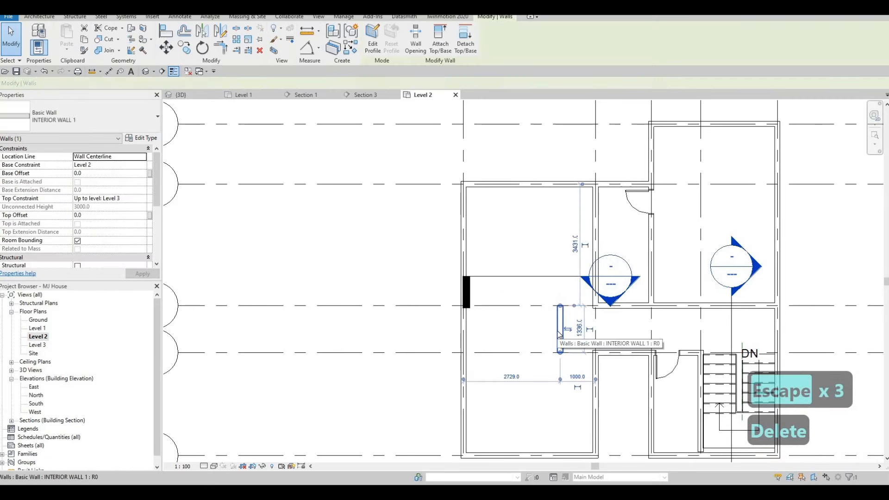
key(c)
key(s)
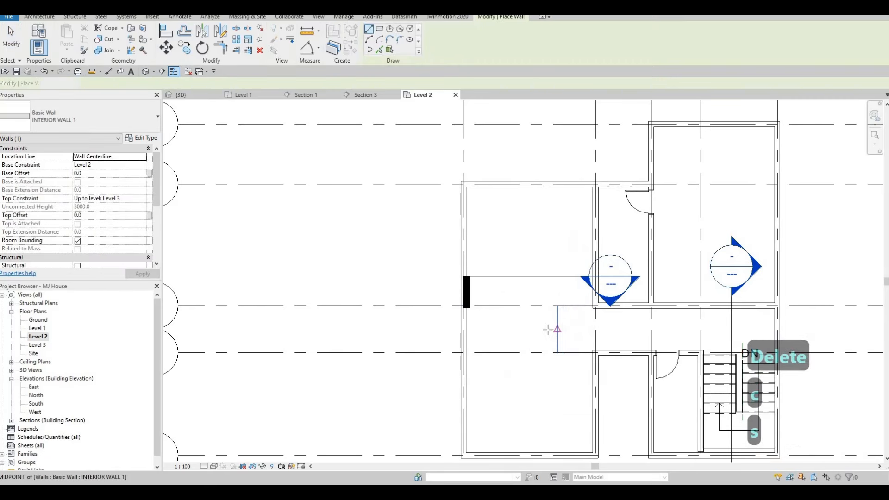
click(559, 329)
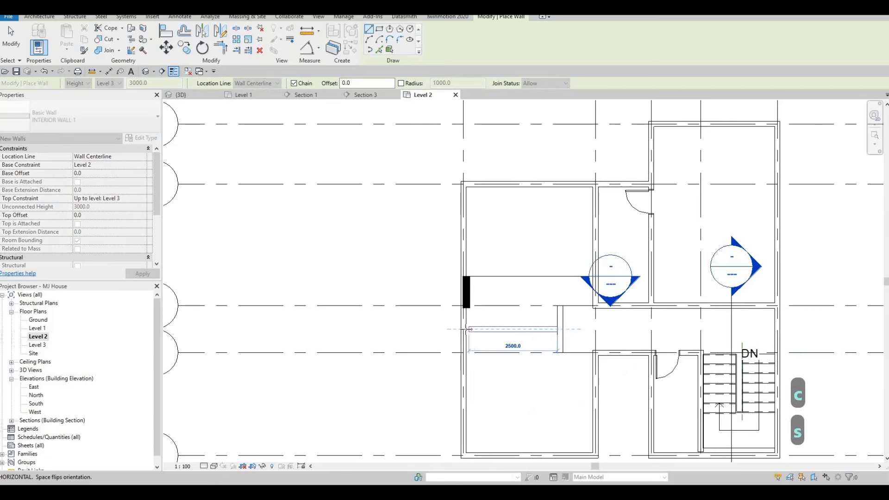
click(490, 329)
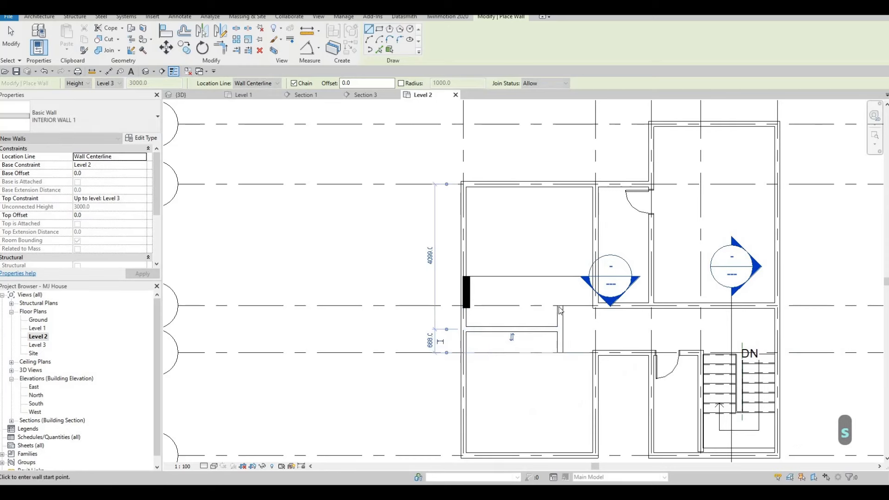
key(Escape)
key(Escape)
middle_drag(568, 318, 563, 332)
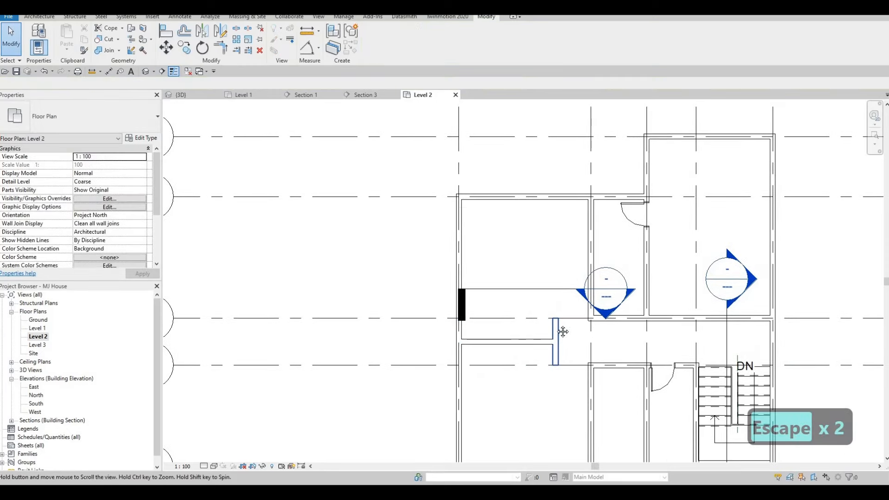
key(Escape)
- Extend the grid E and grid F interior walls past grid 2 to meet the two ends of the short wall
click(597, 321)
drag(560, 317, 560, 320)
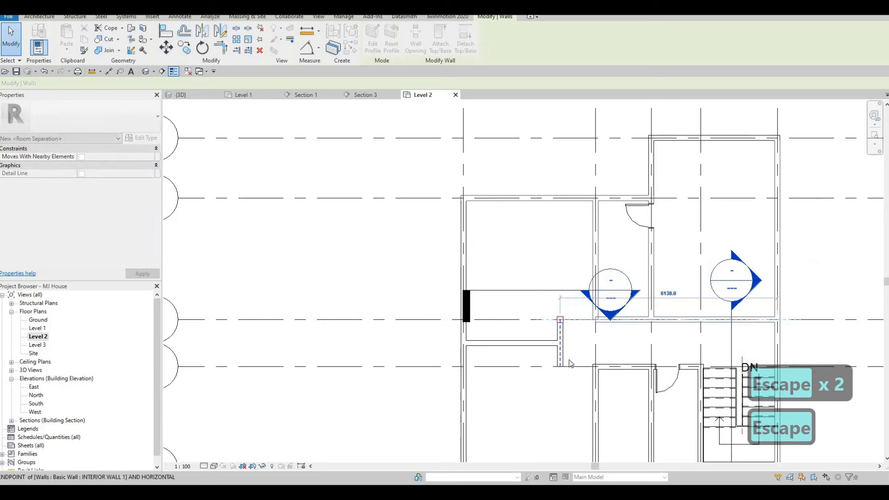
click(611, 367)
key(Escape)
click(614, 367)
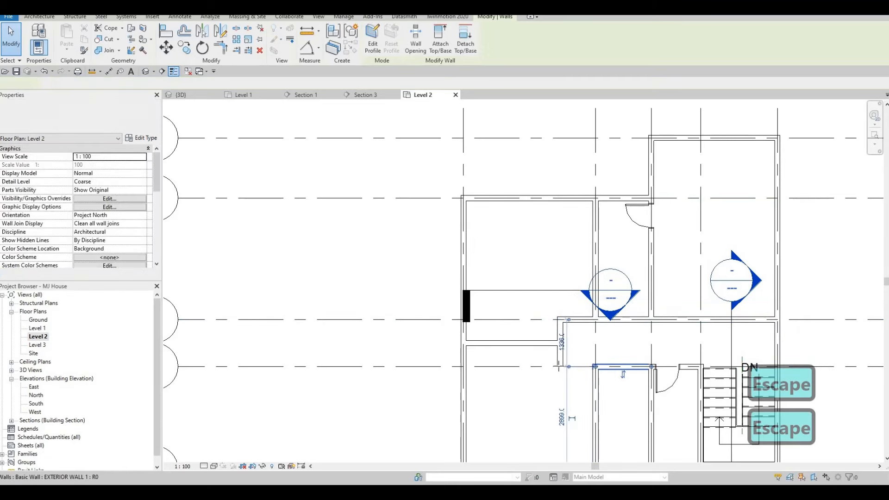
drag(596, 367, 575, 359)
key(Escape)
key(Escape)
scroll(558, 338, down, 2)
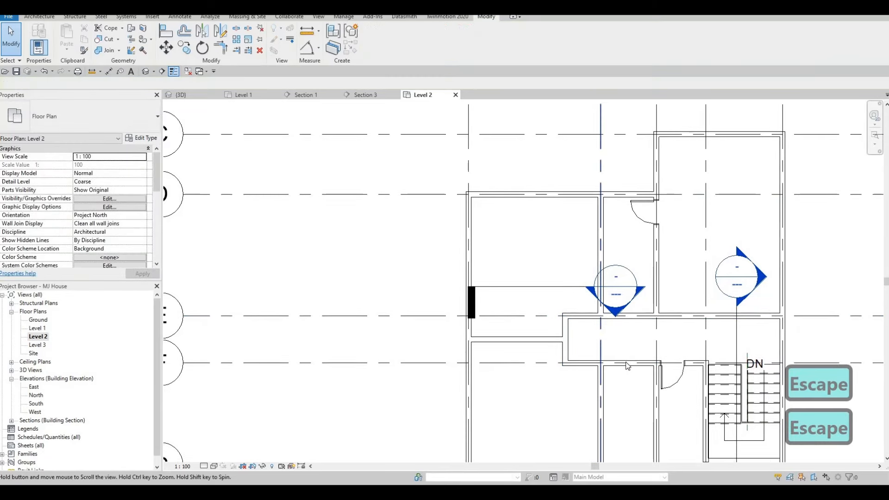
click(547, 344)
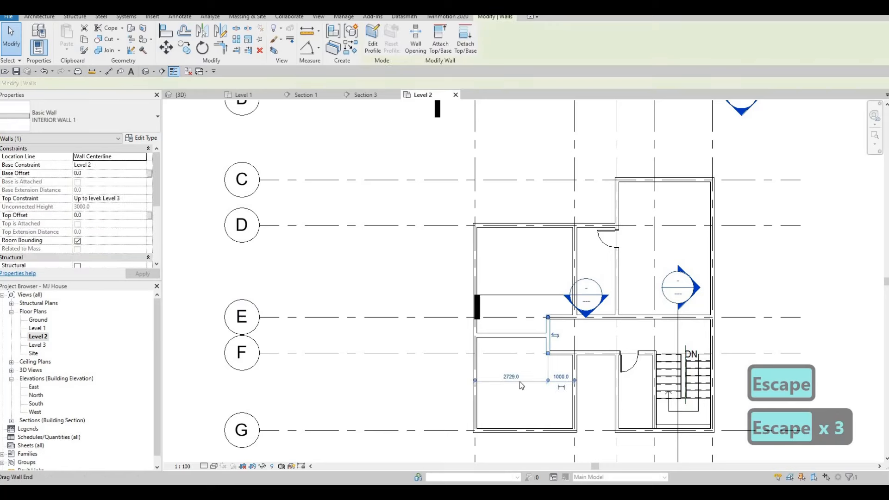
scroll(522, 332, up, 2)
key(Escape)
key(Escape)
- Place similar 650 x 2000mm doors in the grid E and grid F walls, centred 500 mm from grid 2, hinged beside grid 2 and opening into the rooms
click(665, 380)
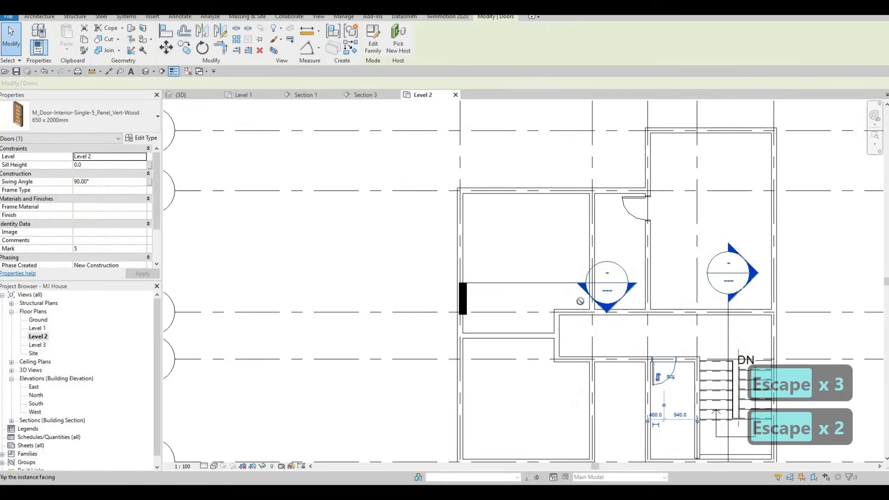
key(c)
key(s)
scroll(576, 307, up, 1)
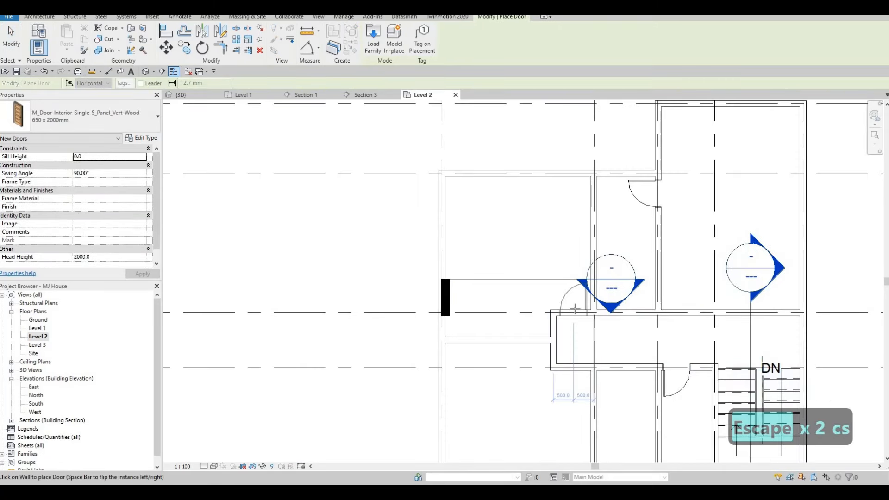
click(576, 367)
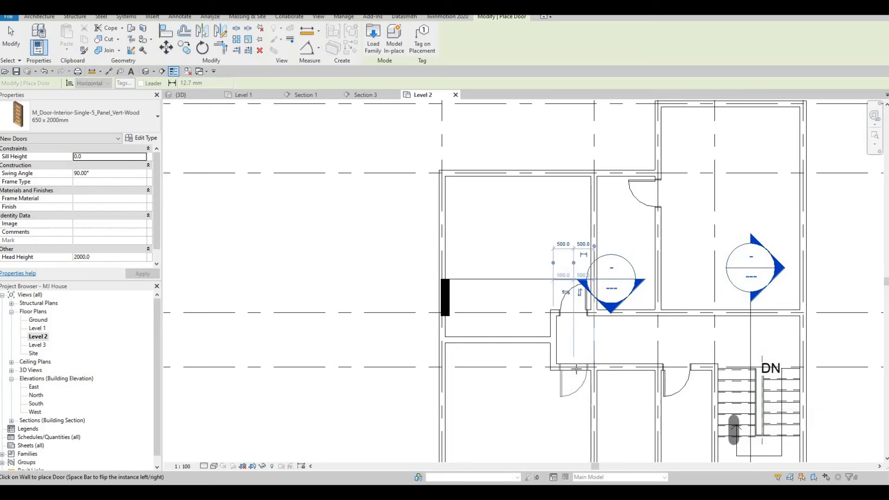
key(space)
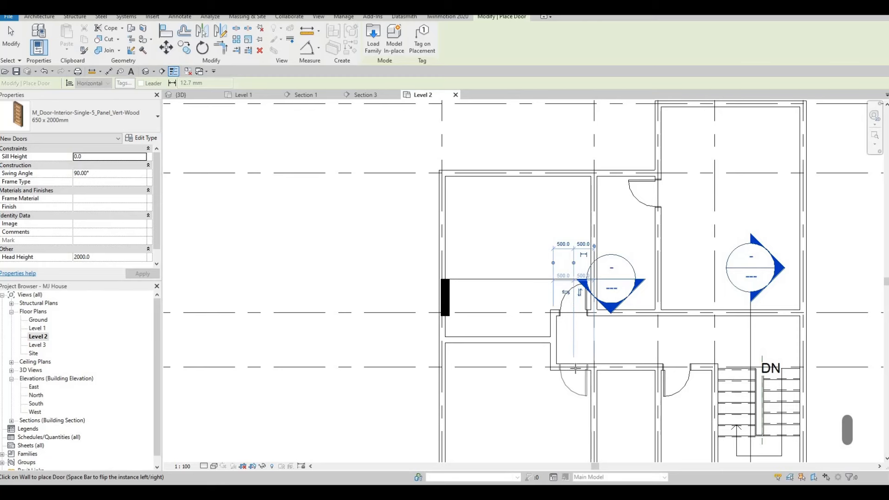
key(Escape)
key(Escape)
key(Escape)
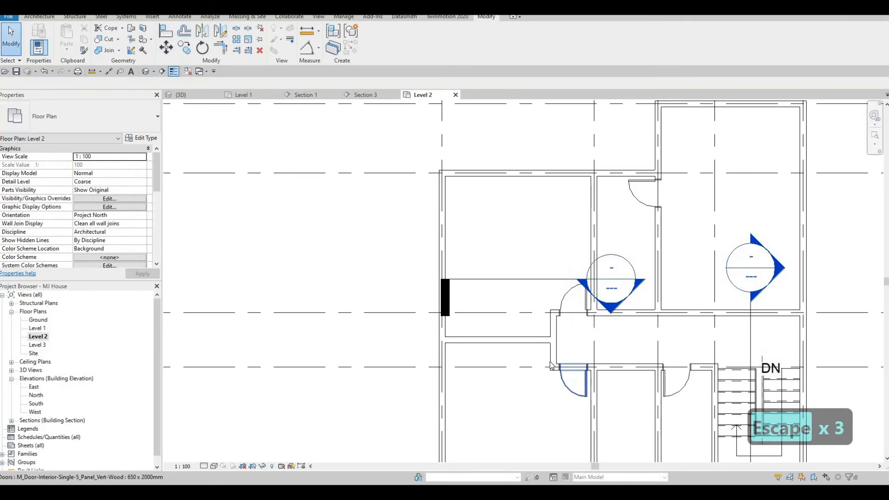
- Change the type of the two facing doors beside grid 2 to 700 x 2000mm
scroll(562, 348, down, 2)
middle_drag(595, 324, 596, 338)
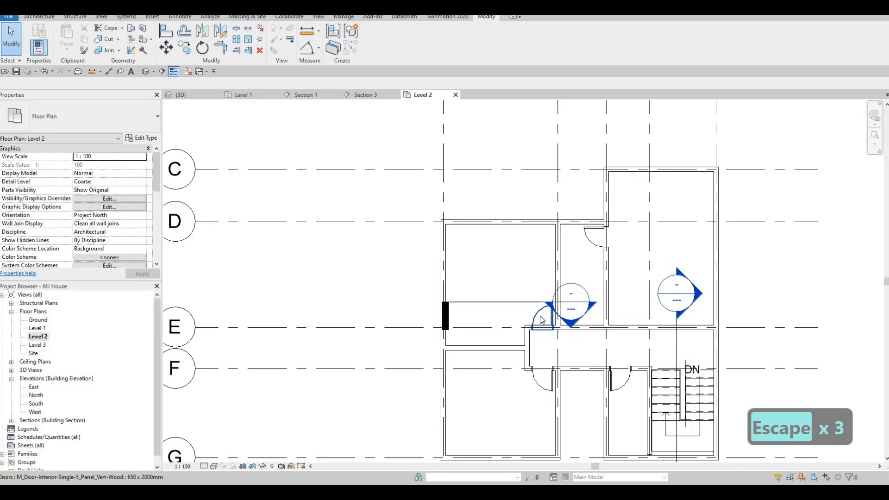
click(538, 327)
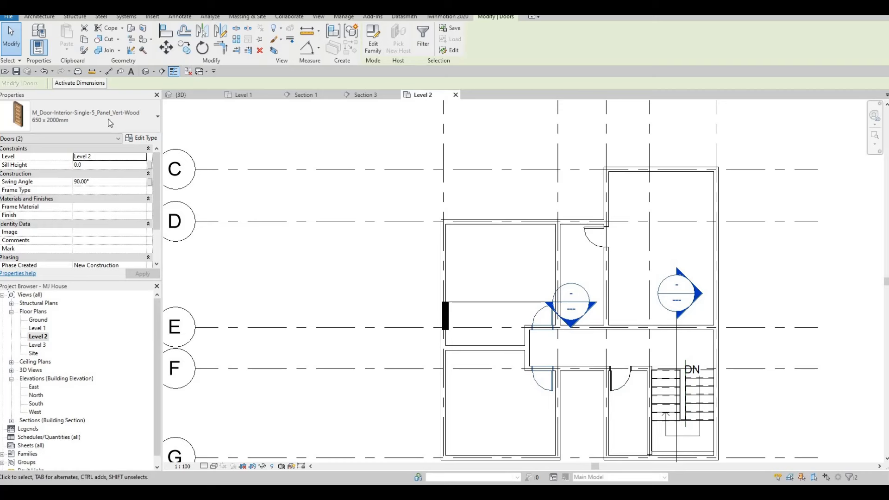
click(110, 123)
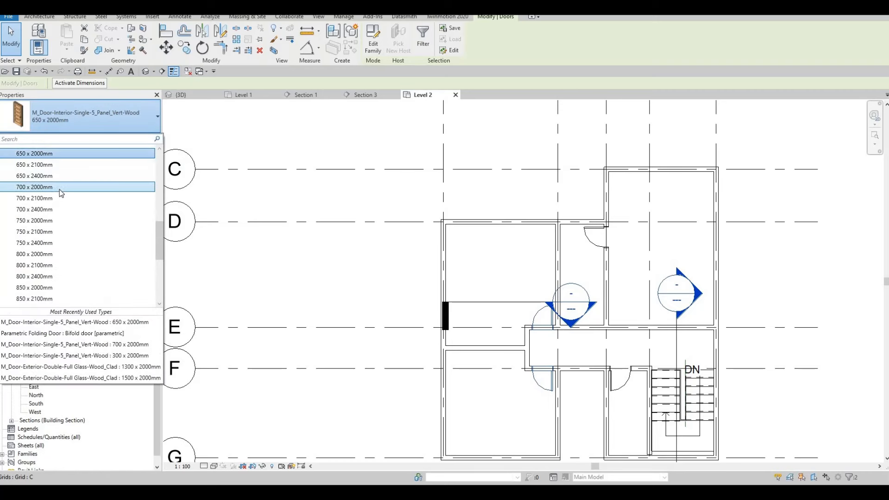
click(279, 253)
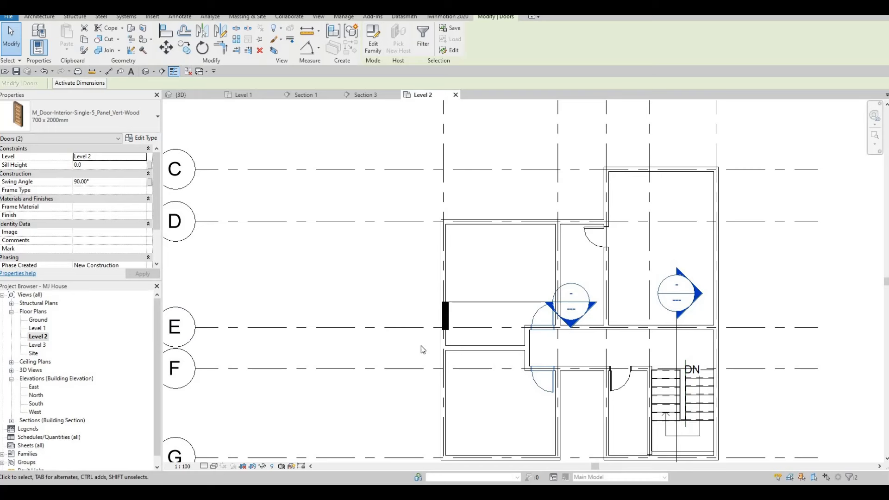
key(Escape)
key(Escape)
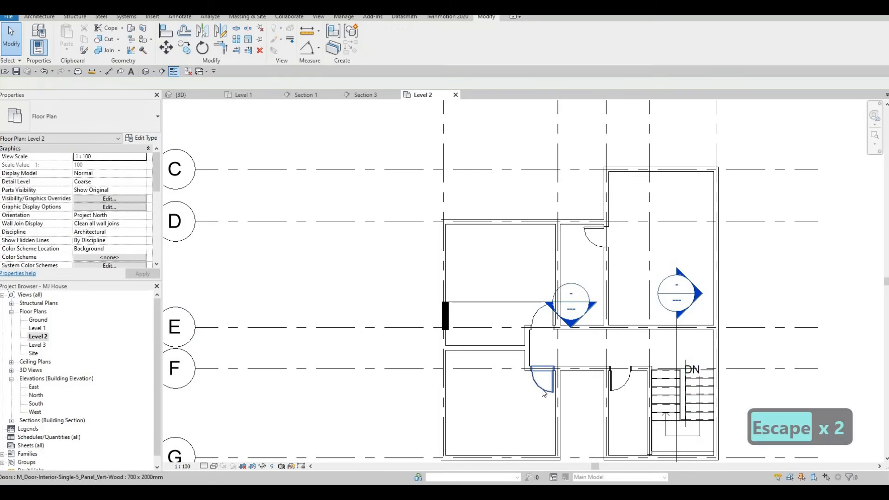
- Place a similar 700 x 2000mm door in the grid E wall just past grid 3, hinged beside grid 3 and opening into the large room
click(540, 388)
key(c)
key(s)
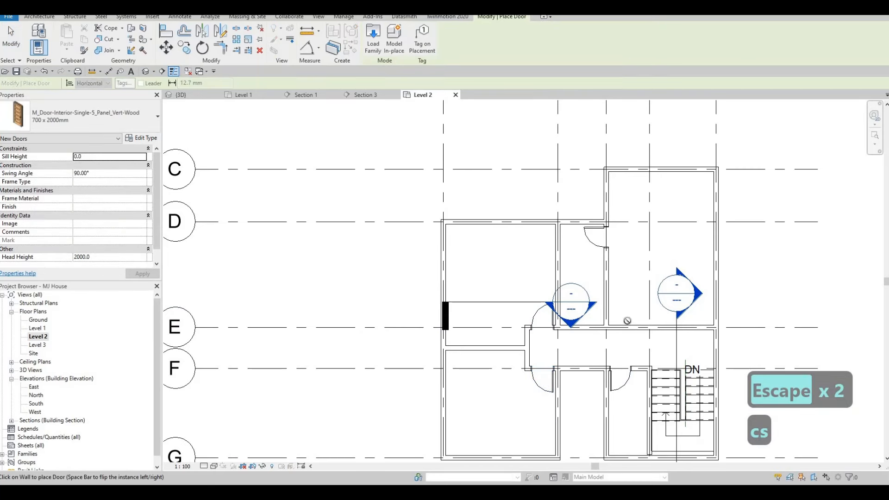
key(space)
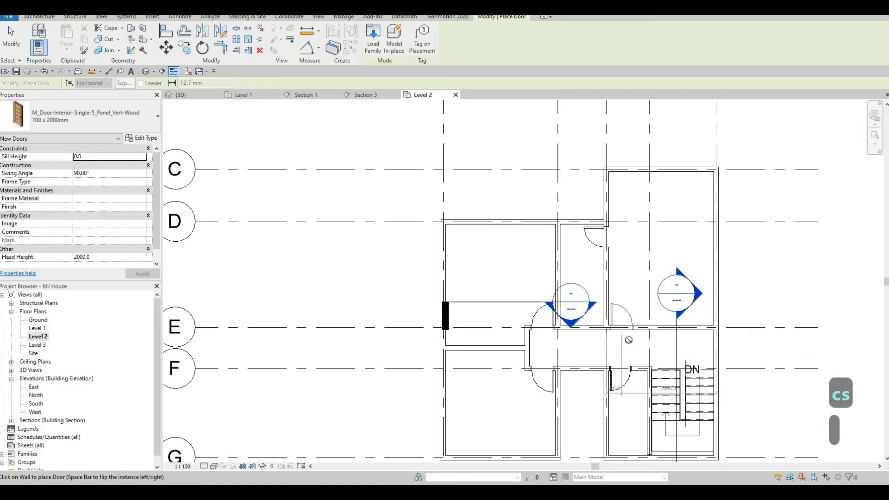
key(Escape)
key(Escape)
key(Escape)
- Set the distance from grid 1 to the short interior wall between grids E and F to 2700 mm
scroll(556, 349, down, 1)
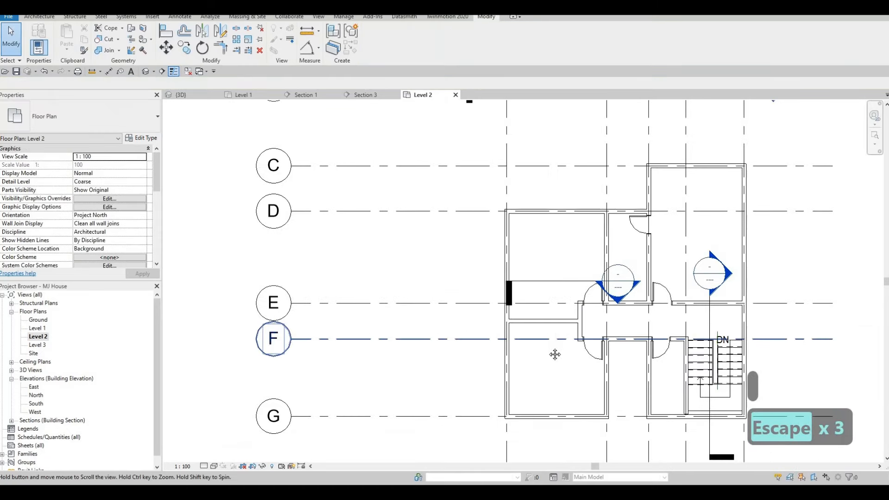
scroll(550, 350, down, 2)
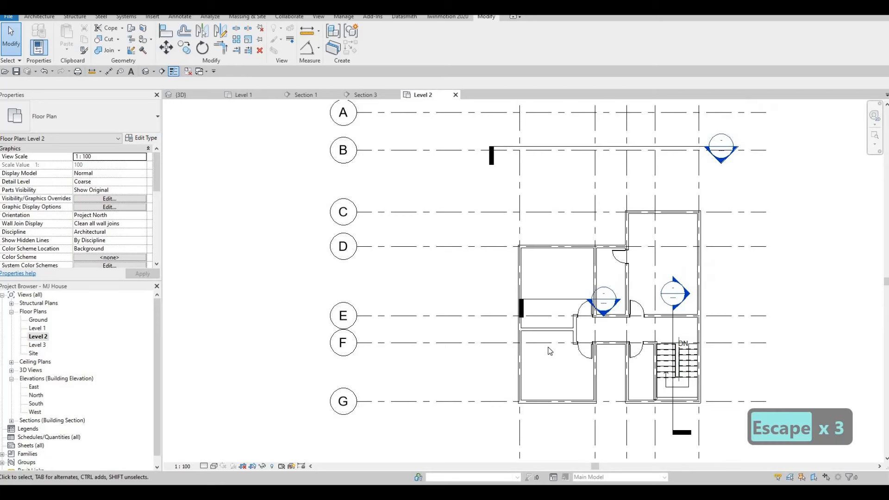
key(Escape)
key(Escape)
scroll(550, 350, up, 3)
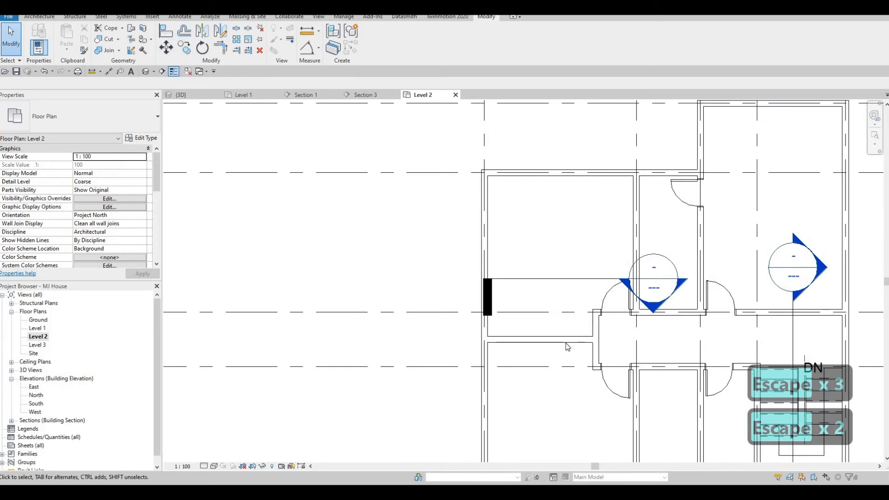
click(593, 321)
middle_drag(540, 374, 550, 347)
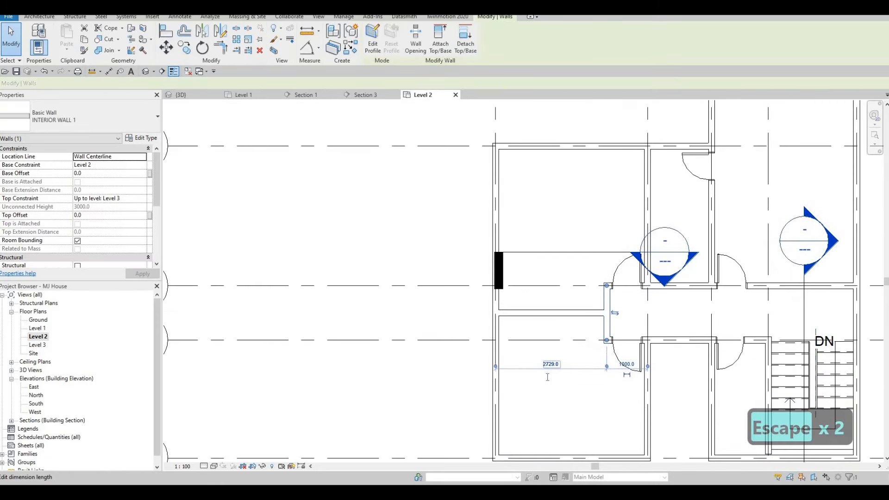
click(547, 377)
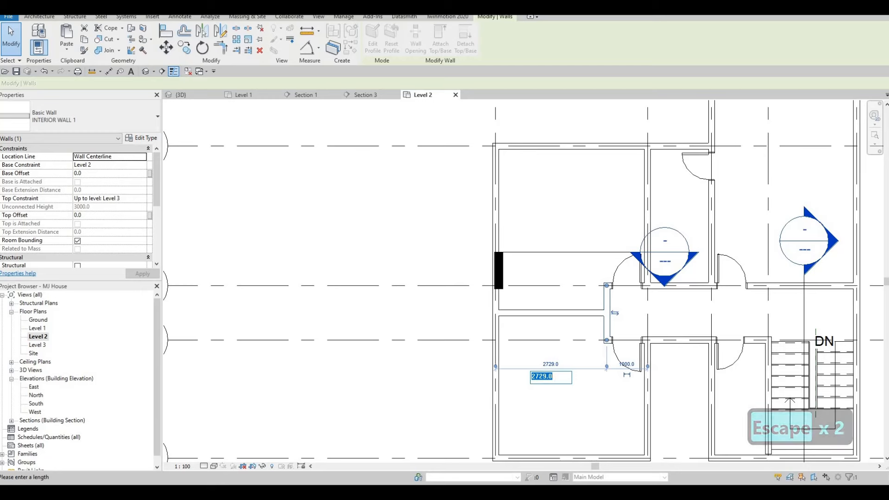
text(2700)
key(Return)
key(Escape)
key(Escape)
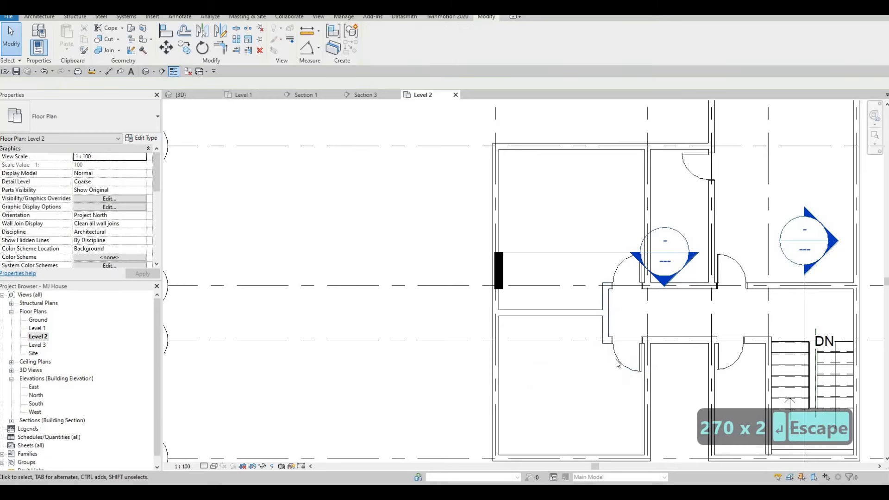
- Examine the types and positions of the doors in the grid F wall beside grids 2 and 3
click(616, 348)
key(Escape)
key(Escape)
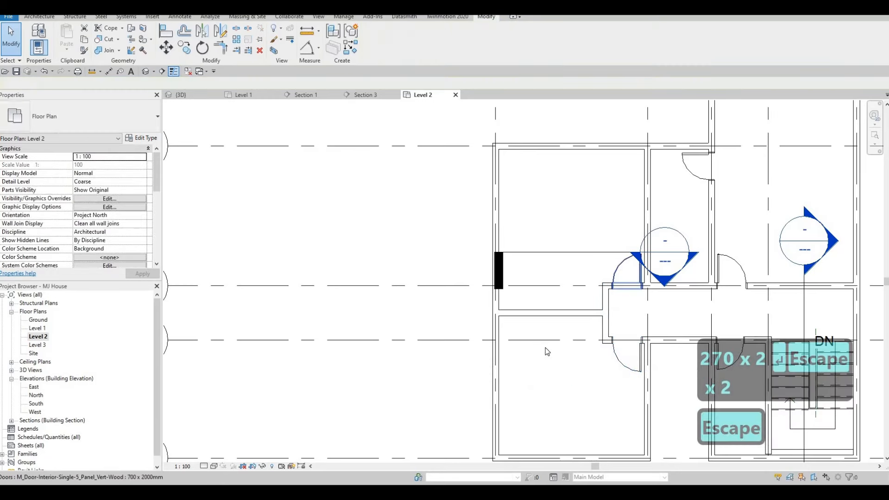
scroll(522, 336, down, 3)
scroll(522, 336, up, 2)
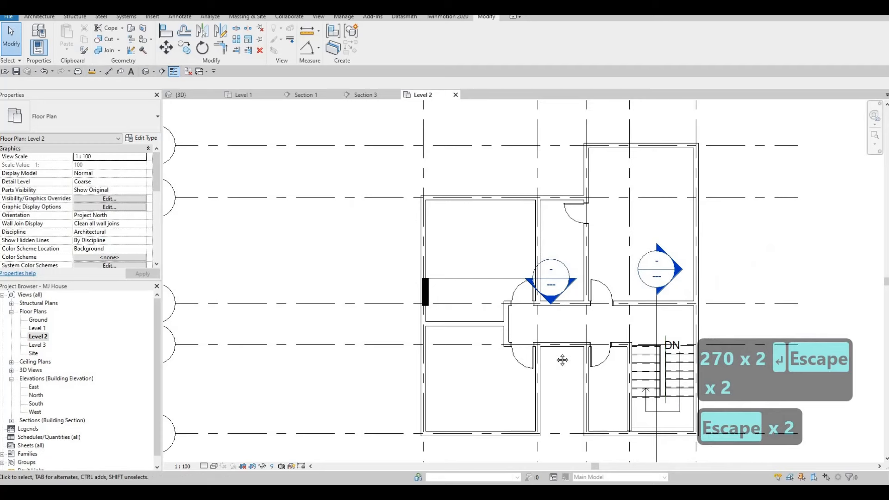
middle_drag(614, 356, 616, 340)
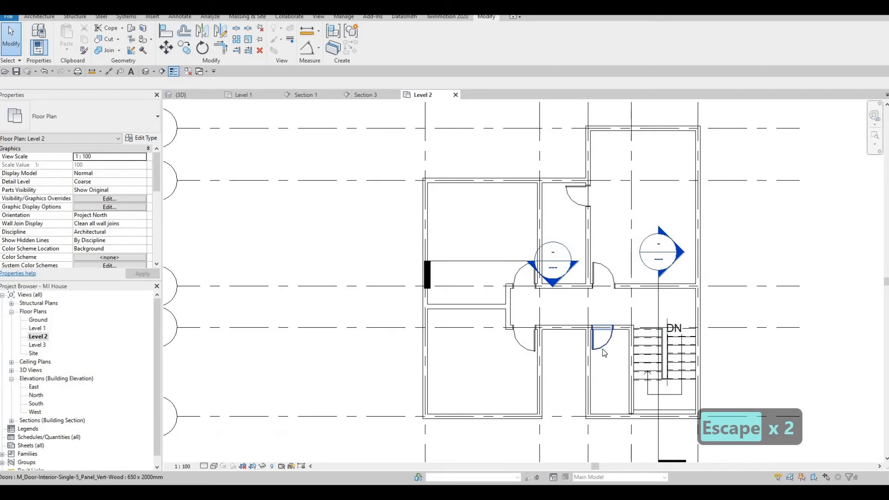
click(602, 348)
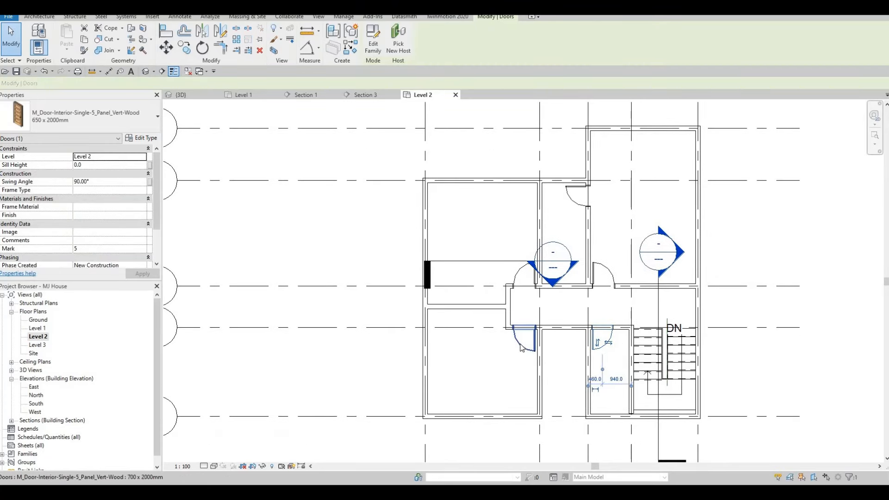
key(Escape)
click(522, 345)
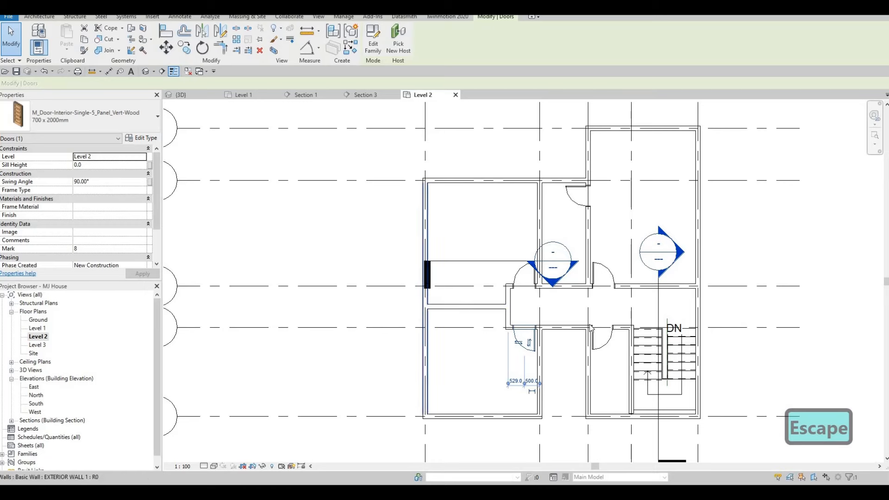
key(Escape)
middle_drag(552, 305, 588, 321)
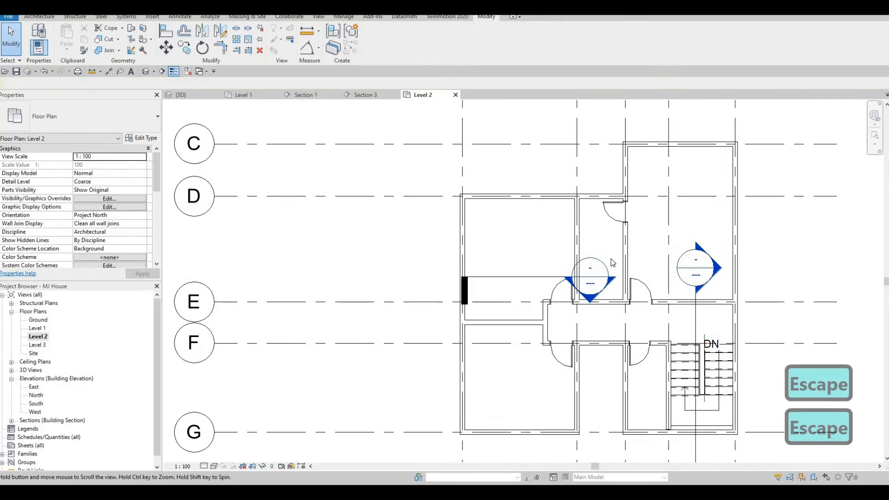
- Change the type of the door in the grid E wall beside grid 3 to 800 x 2000mm
scroll(610, 258, up, 2)
middle_drag(653, 325, 595, 243)
click(595, 243)
scroll(594, 243, up, 1)
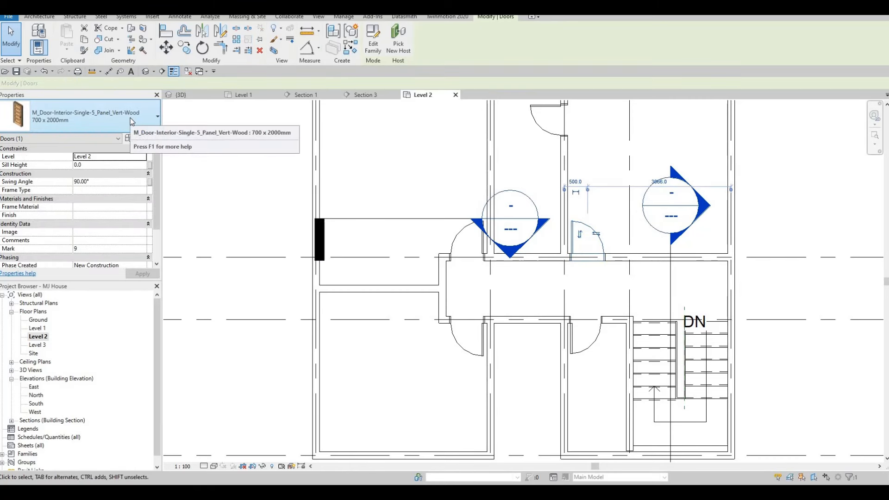
click(129, 120)
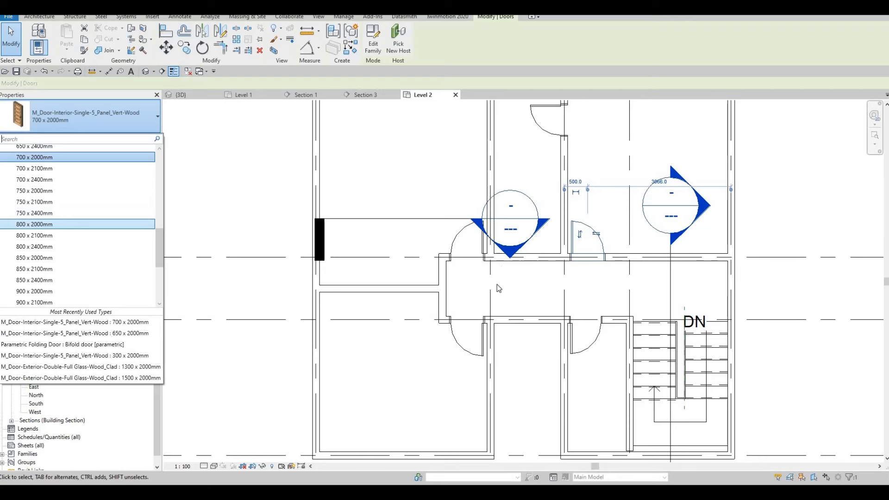
key(Escape)
key(Escape)
- Nudge the 800 x 2000mm door away from grid 3 so its centre sits 540 mm from that grid
middle_drag(601, 237, 576, 257)
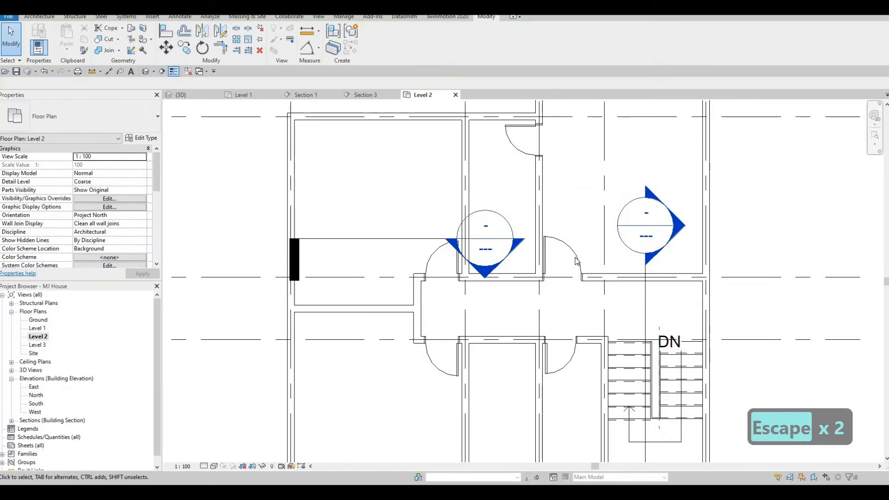
click(575, 258)
key(Right)
key(Right)
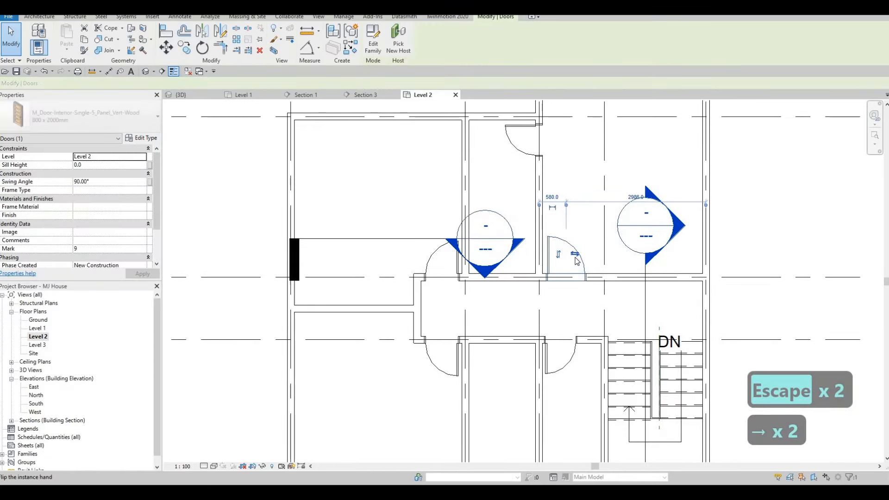
key(Left)
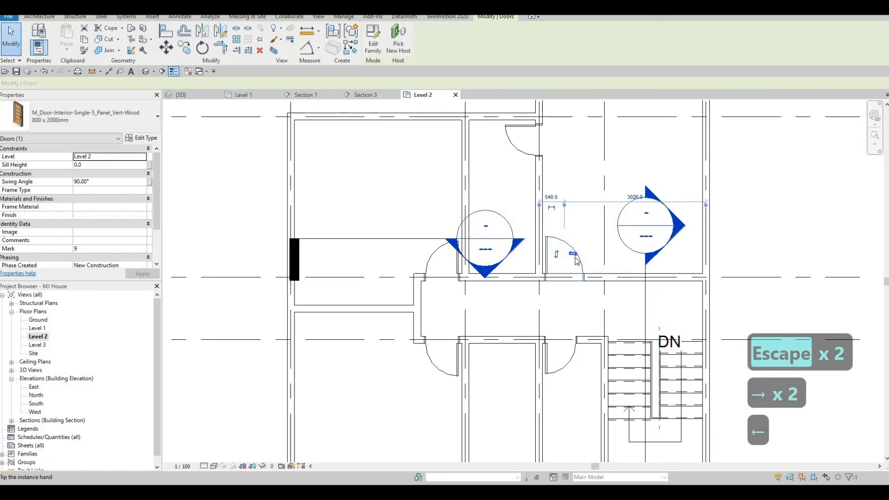
key(Escape)
key(Escape)
scroll(573, 285, down, 1)
middle_drag(573, 285, 581, 276)
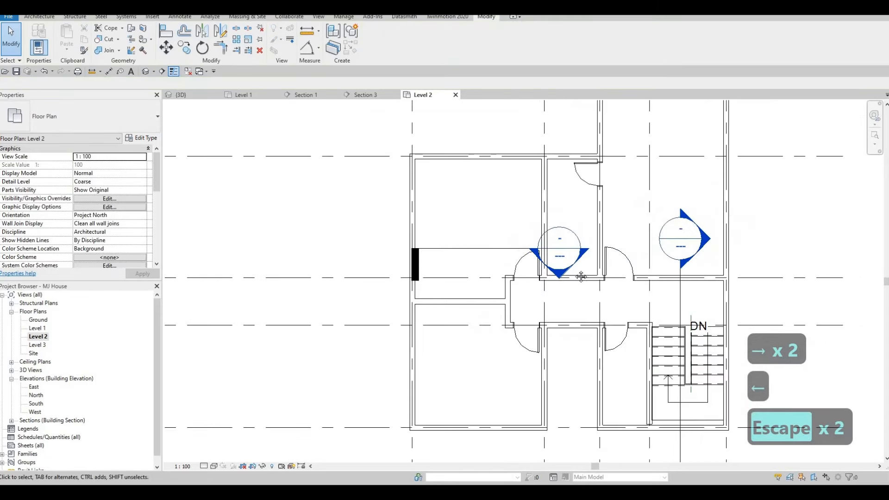
scroll(574, 287, down, 1)
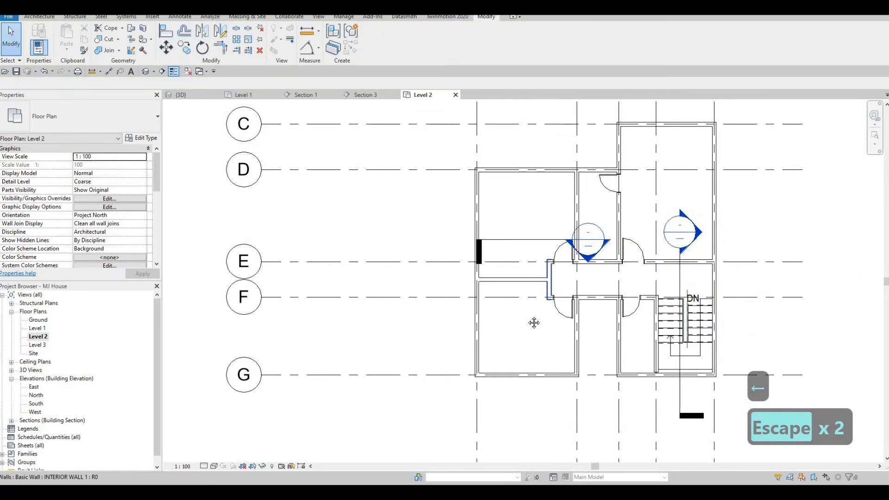
middle_drag(518, 299, 581, 304)
scroll(518, 292, up, 2)
scroll(534, 306, down, 2)
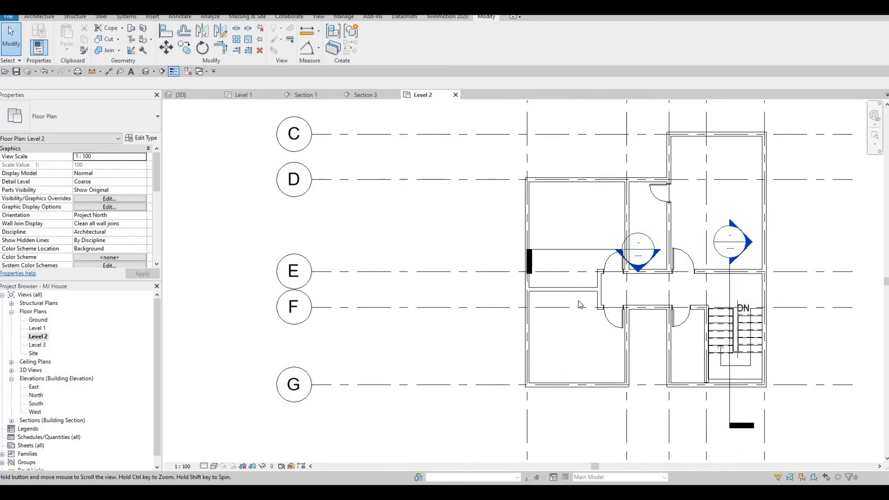
scroll(579, 305, up, 3)
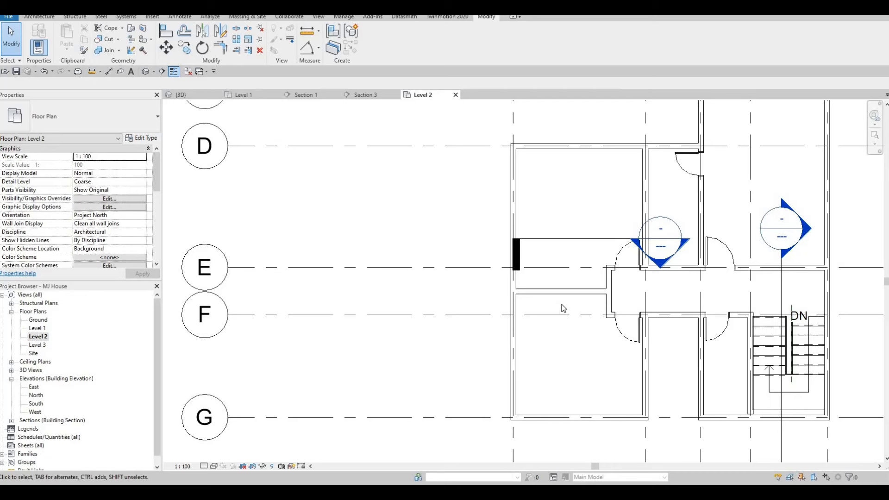
middle_drag(516, 303, 468, 254)
scroll(481, 298, down, 1)
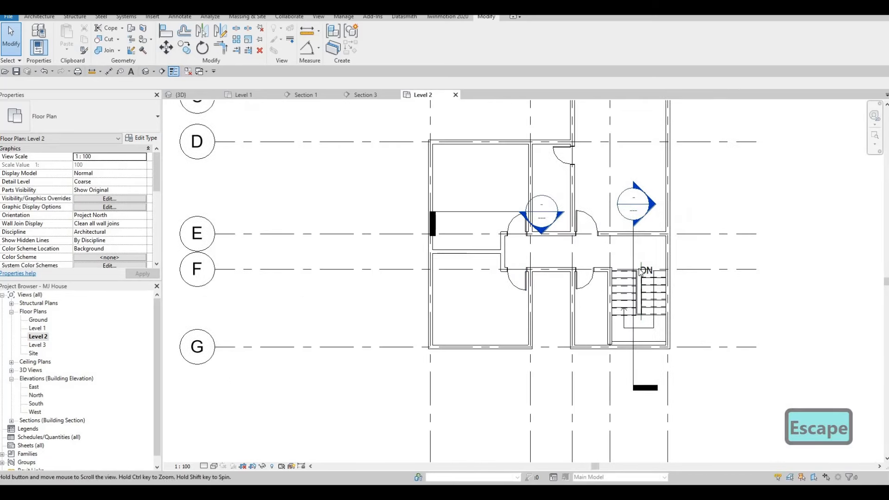
key(F1)
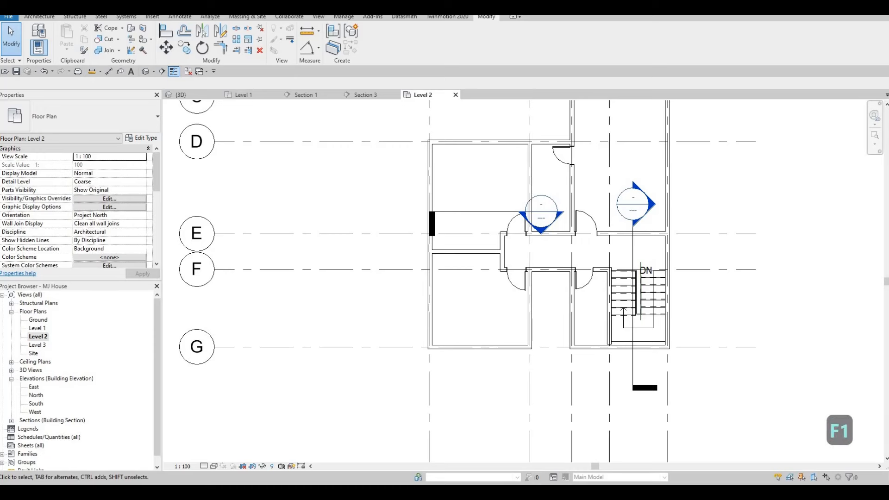
- Set the Level 2 plan's underlay base level to Level 1
middle_drag(739, 277, 661, 284)
scroll(661, 284, down, 1)
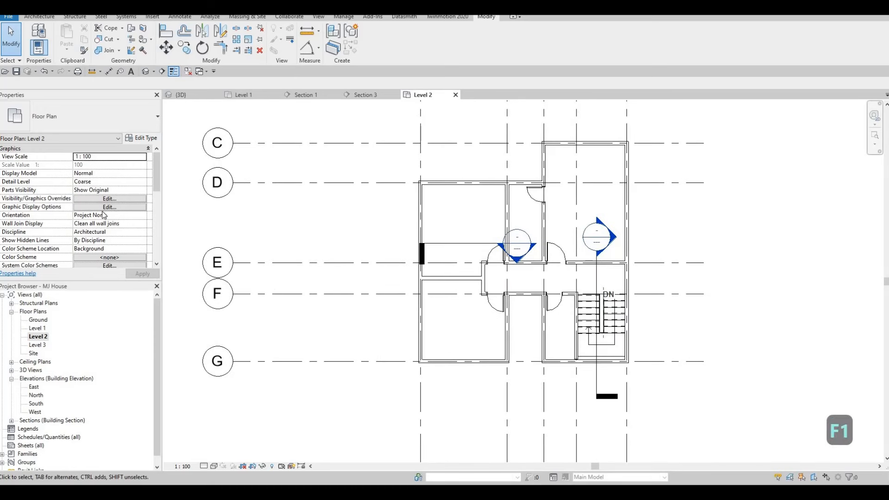
scroll(103, 214, down, 3)
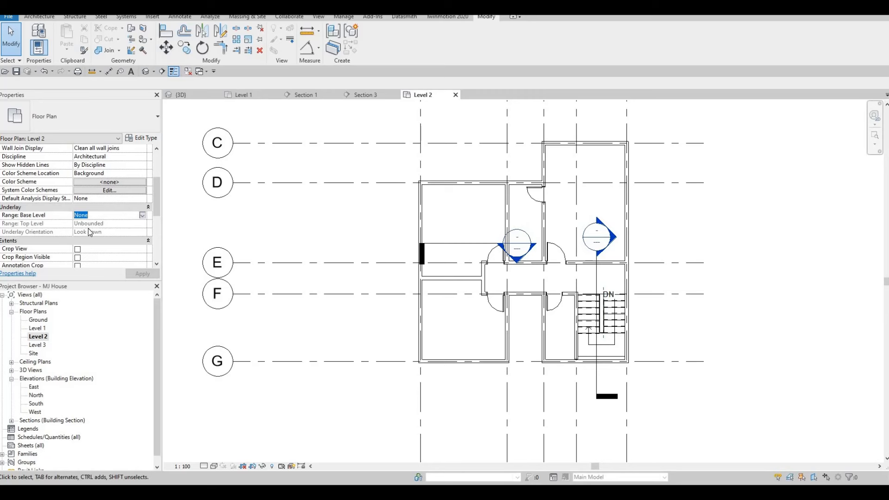
click(106, 237)
click(141, 274)
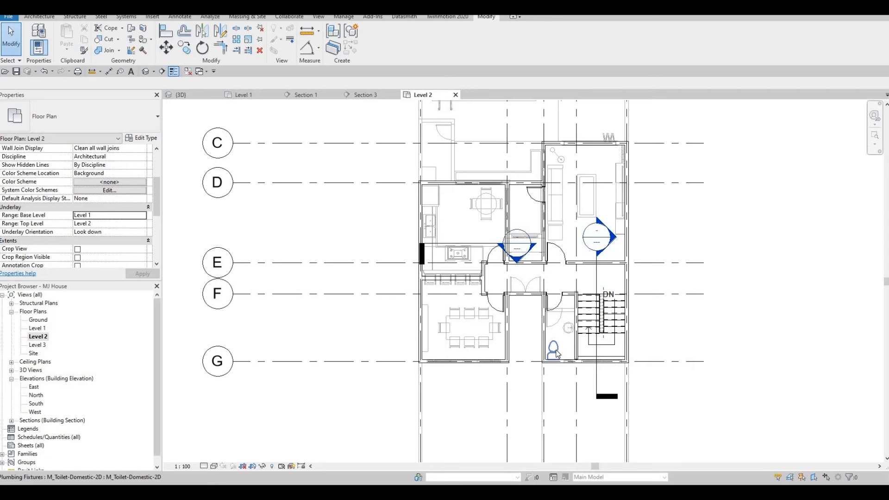
- Place a toilet similar to the Level 1 one on the grid 2 wall of the small bathroom, about 1600 mm from grid D
click(561, 355)
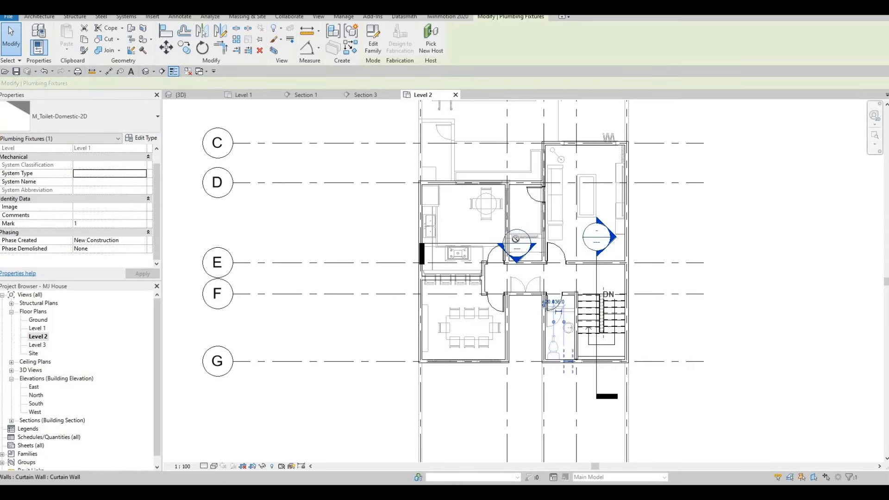
key(c)
key(s)
scroll(516, 239, up, 2)
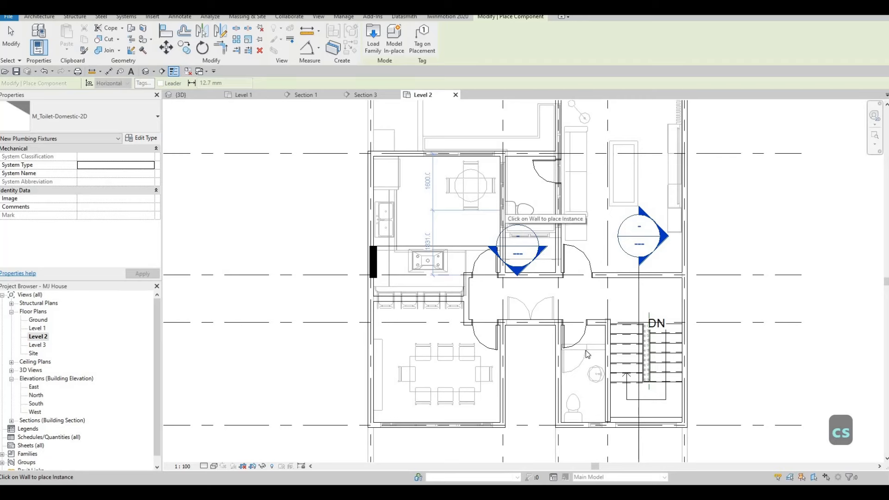
key(Escape)
key(Escape)
- Place a round 482 x 482mm vanity sink similar to the Level 1 one beside the toilet, 1000 mm from grid D
click(595, 373)
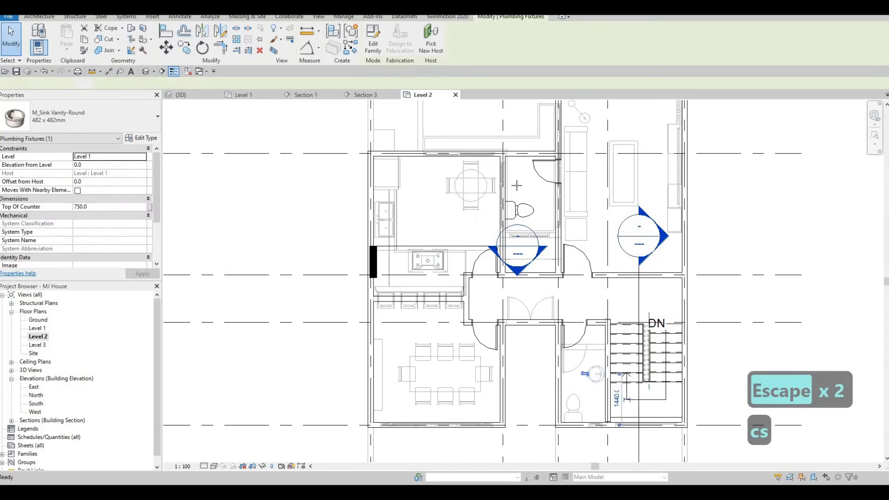
scroll(516, 185, up, 2)
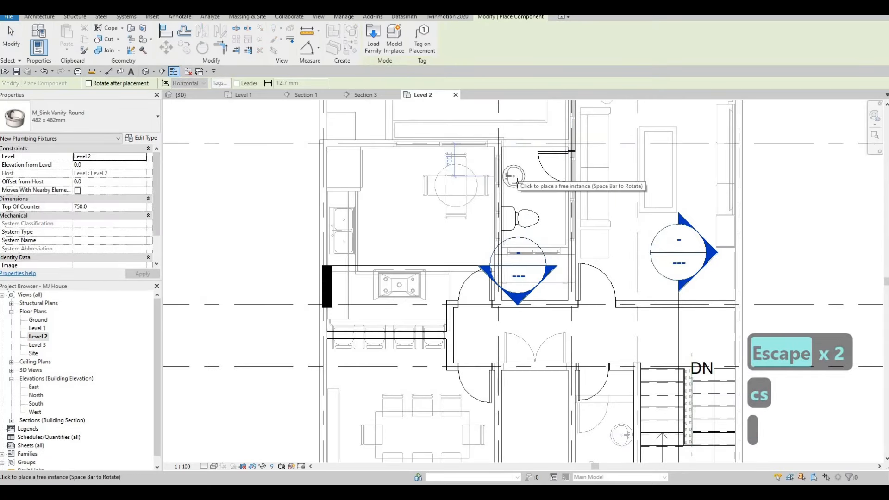
click(514, 190)
key(Escape)
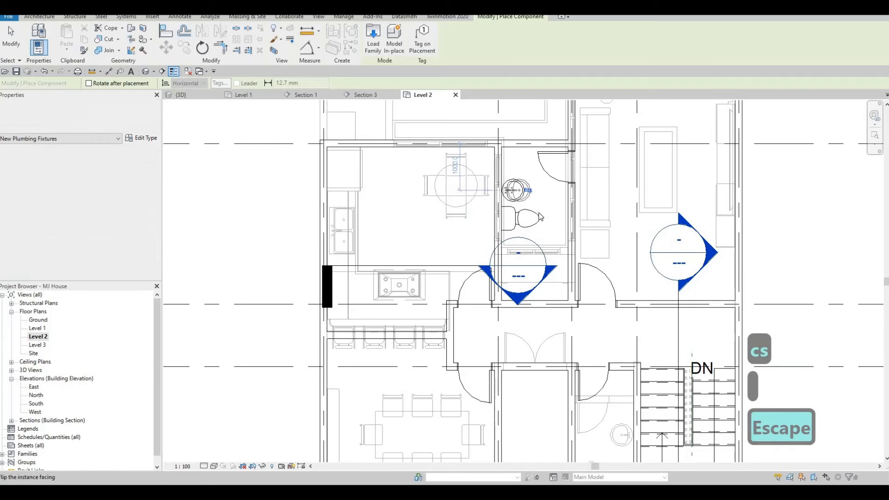
key(Escape)
- Set the Level 2 plan's underlay base level back to None
middle_drag(486, 285, 510, 241)
scroll(510, 242, down, 1)
middle_drag(626, 292, 571, 283)
scroll(571, 283, down, 1)
middle_drag(592, 237, 587, 267)
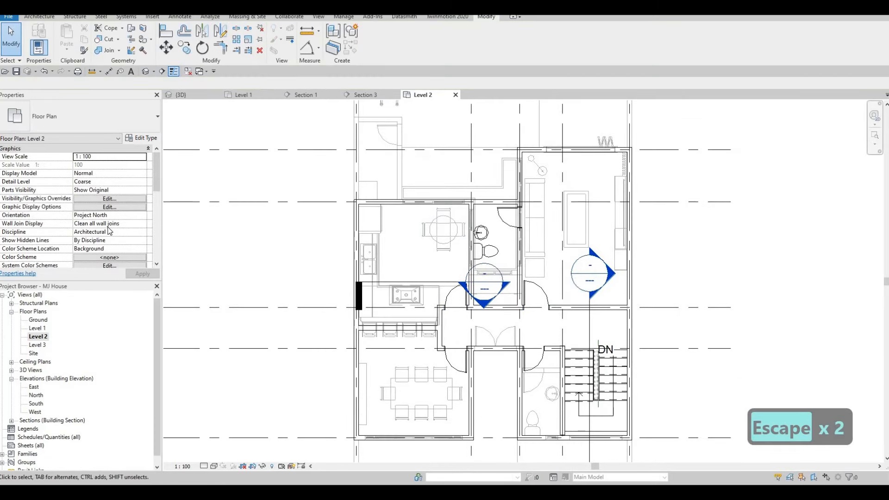
scroll(115, 222, down, 5)
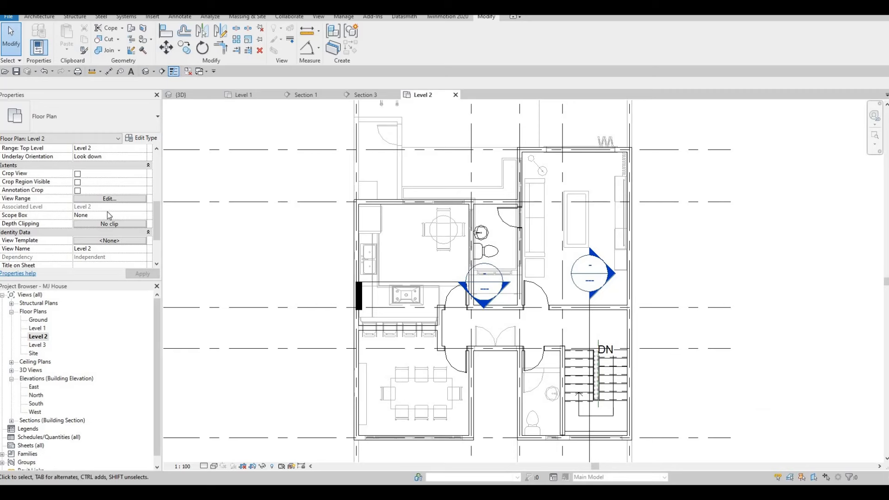
scroll(128, 181, up, 2)
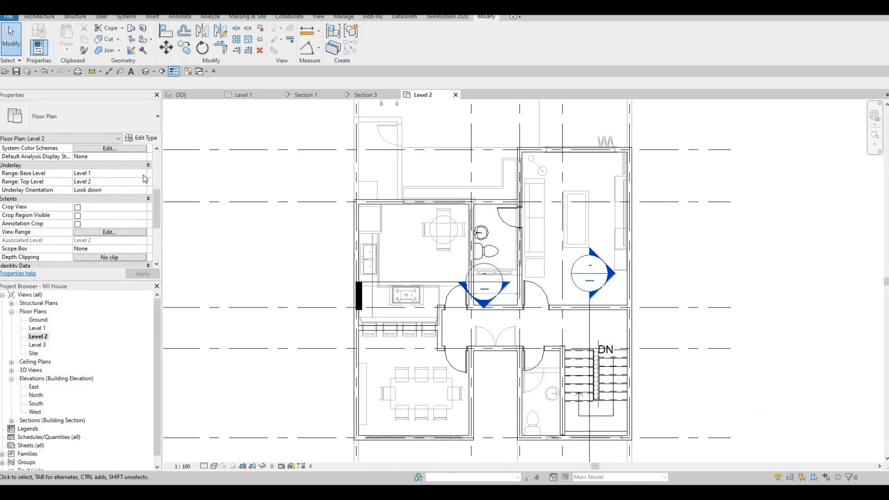
click(81, 181)
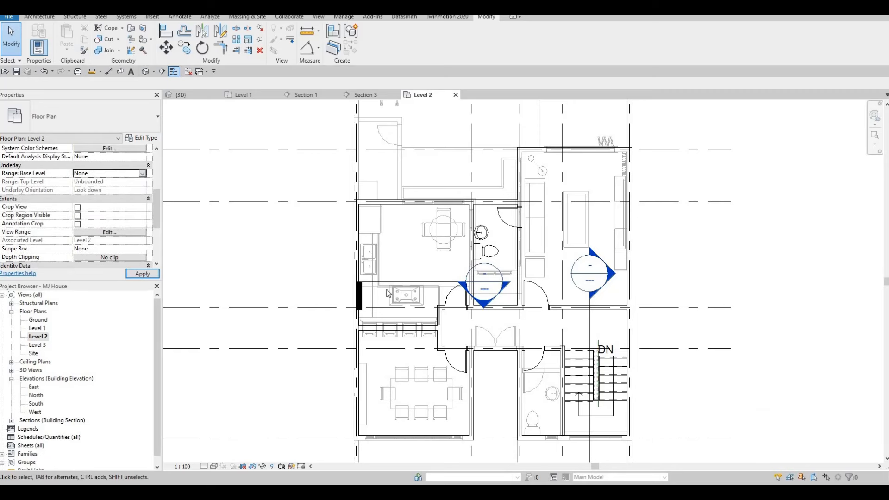
scroll(403, 257, up, 3)
key(Escape)
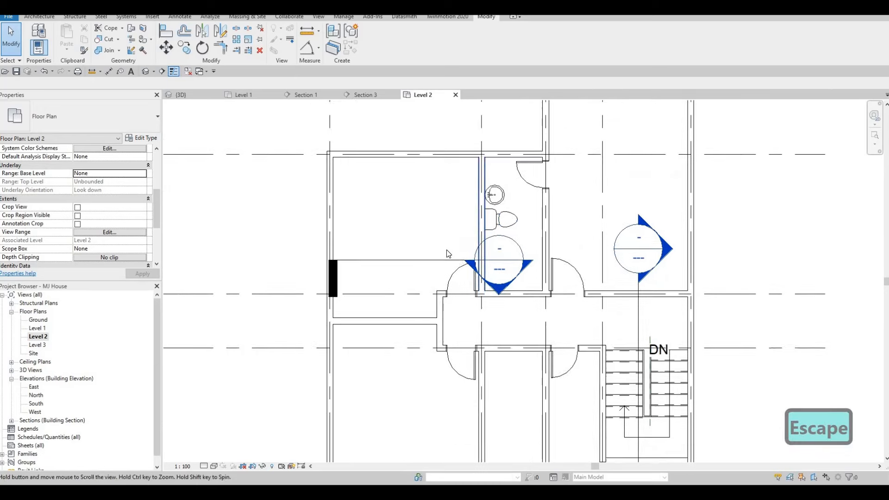
- Hide the three building section markers as individual elements in the Level 2 plan
scroll(448, 254, down, 1)
click(444, 250)
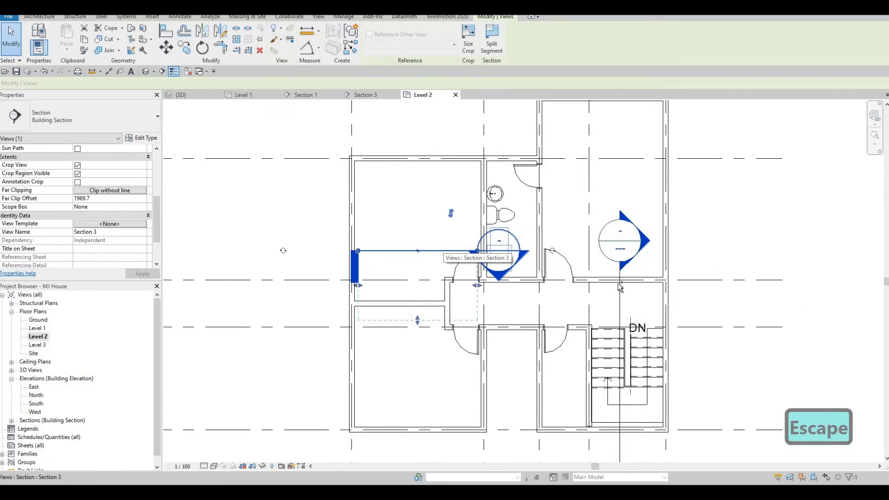
ctrl+click(619, 295)
scroll(546, 227, down, 1)
middle_drag(522, 103, 507, 160)
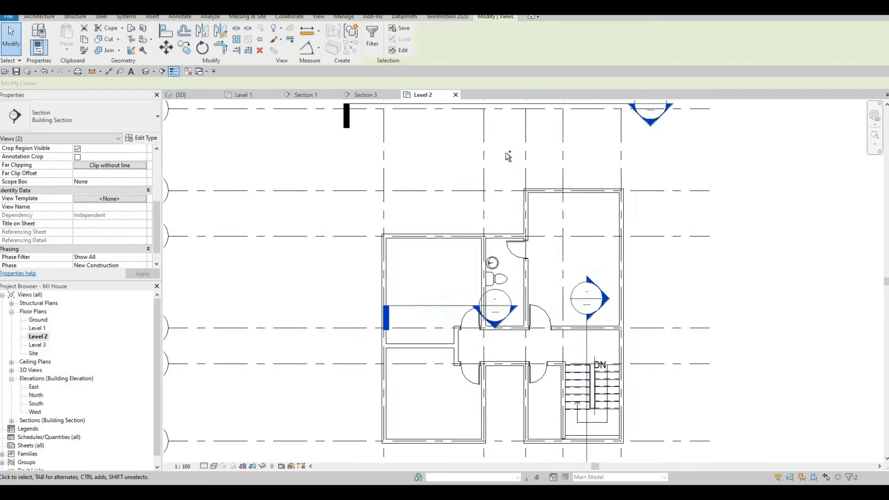
scroll(508, 156, down, 1)
ctrl+click(500, 133)
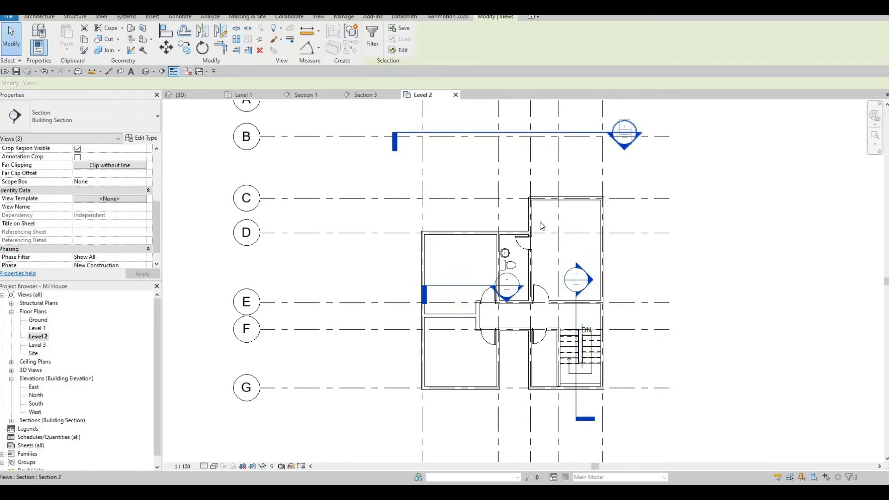
right_click(501, 133)
mouse_move(553, 214)
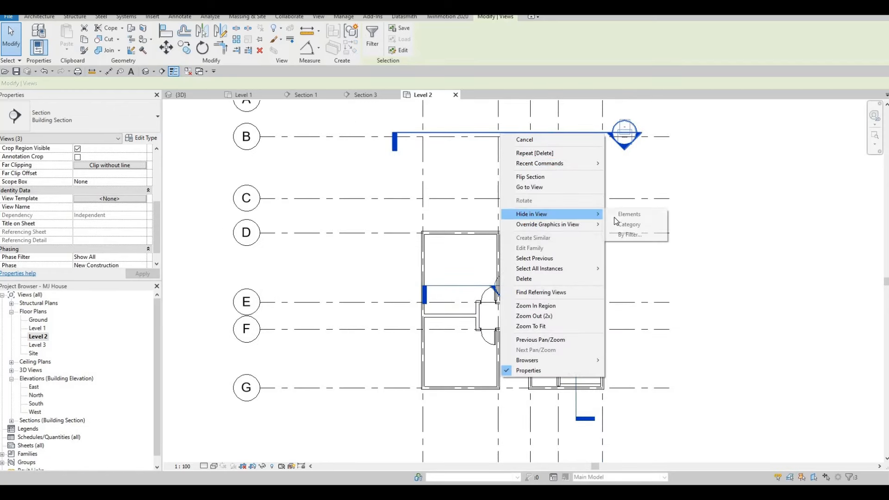
click(622, 218)
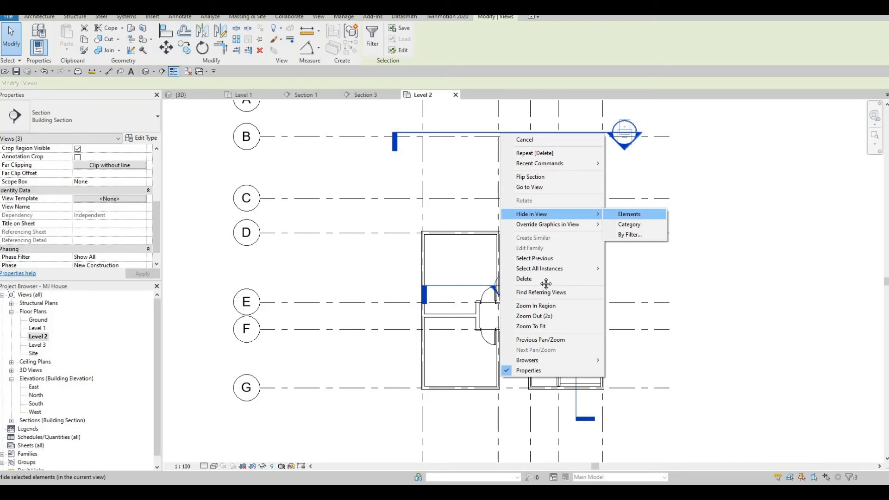
- Move the bathroom toilet down along the grid 2 wall to 1900 mm from grid D
middle_drag(522, 283, 536, 262)
key(Escape)
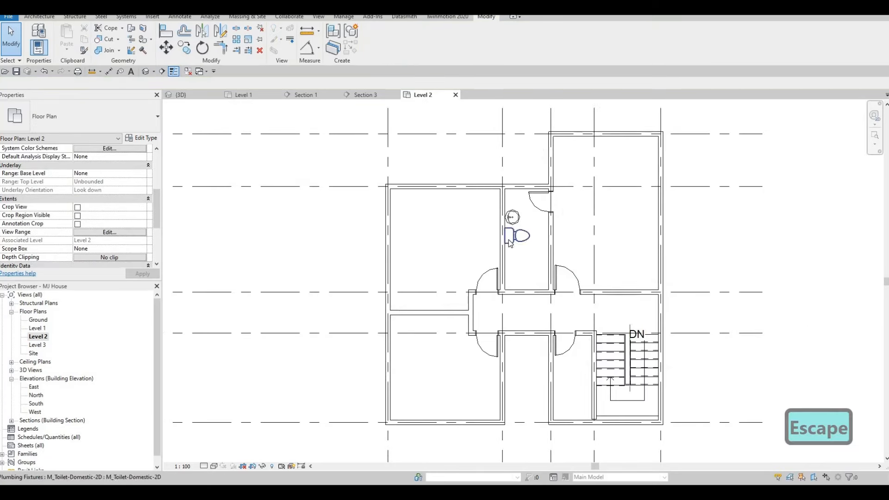
scroll(509, 248, up, 5)
key(Escape)
scroll(509, 255, down, 2)
click(507, 259)
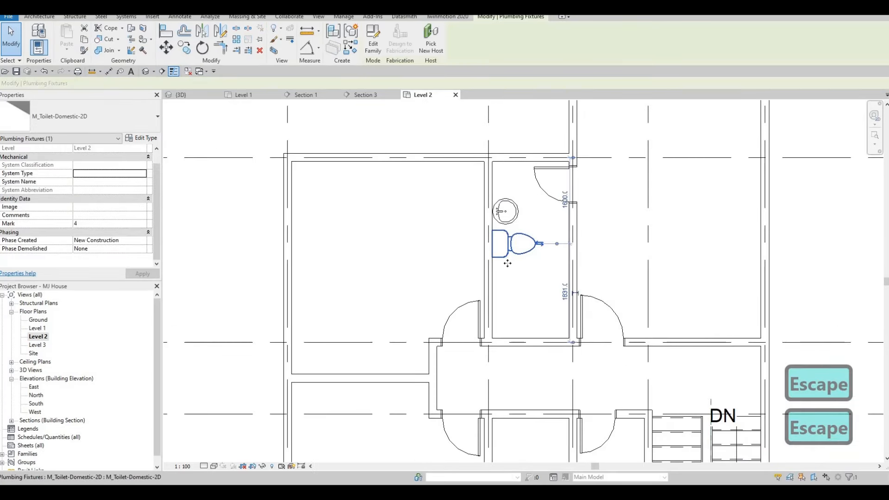
key(Escape)
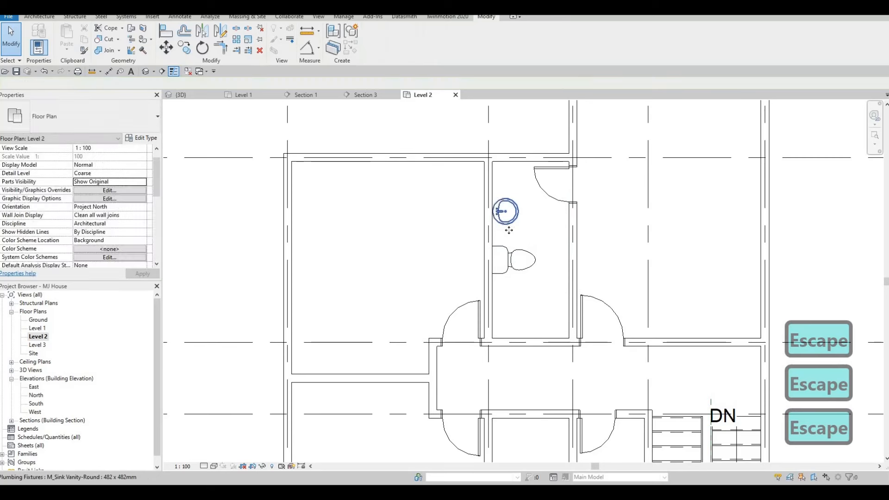
- Move the round vanity sink down along the same wall to about 1200 mm from grid D
click(507, 223)
drag(508, 237, 509, 234)
key(Escape)
key(Escape)
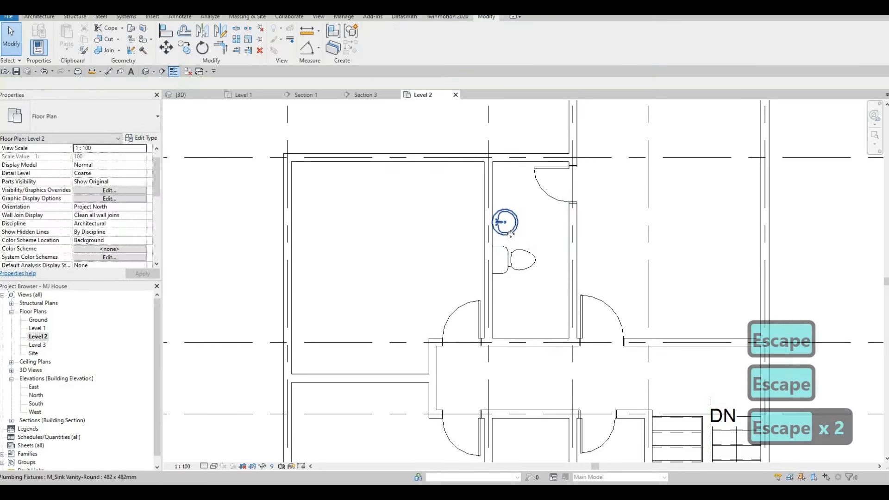
- Copy the round vanity sink up along the wall to 500 mm from grid D
click(509, 233)
key(c)
key(o)
click(510, 231)
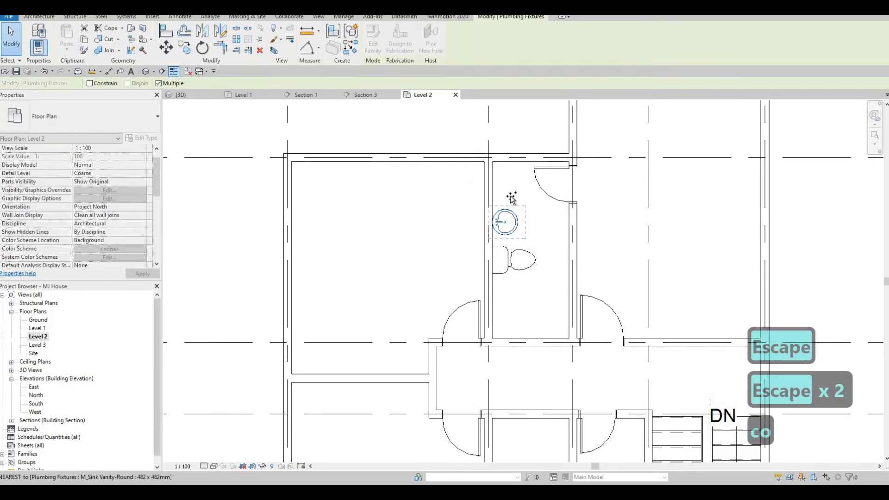
click(511, 198)
key(Escape)
key(Escape)
key(Escape)
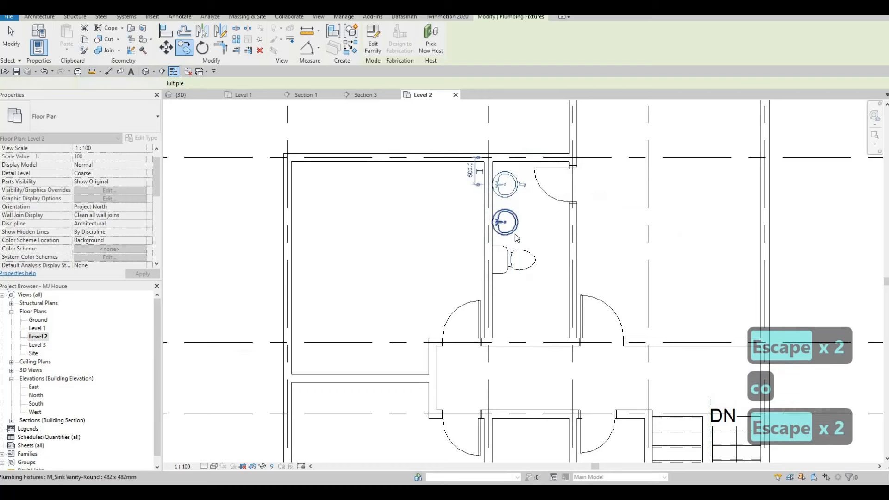
- Nudge the toilet two increments farther down the wall, away from the sinks
middle_drag(509, 243, 509, 209)
click(515, 223)
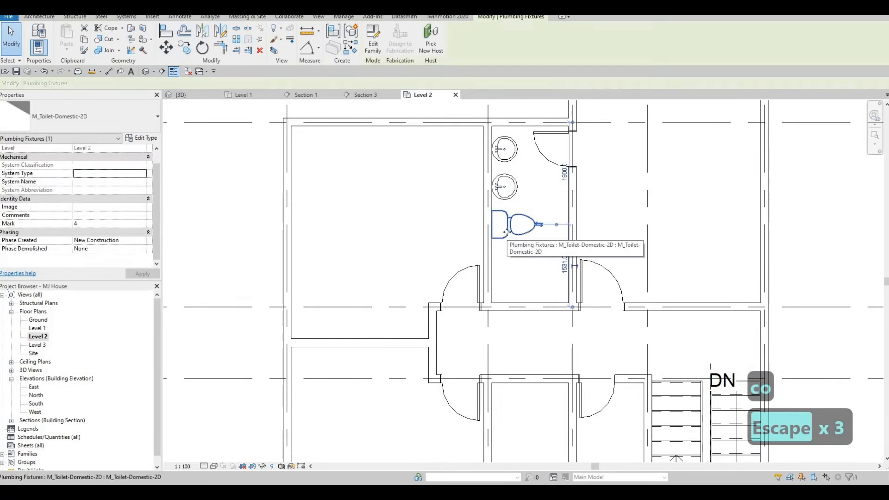
key(Down)
key(Down)
key(Escape)
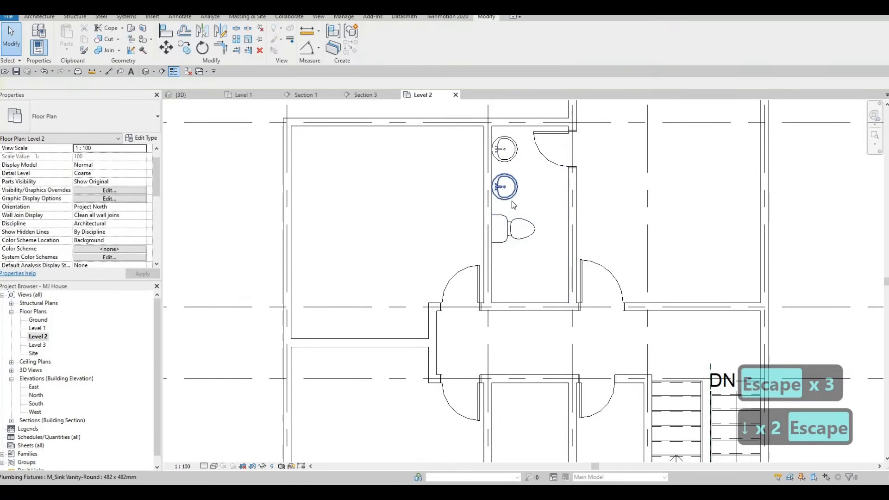
- Nudge the lower vanity sink down to 1240 mm from grid D, between the upper sink and the toilet
click(512, 201)
key(Down)
key(Down)
key(Down)
key(Escape)
key(Escape)
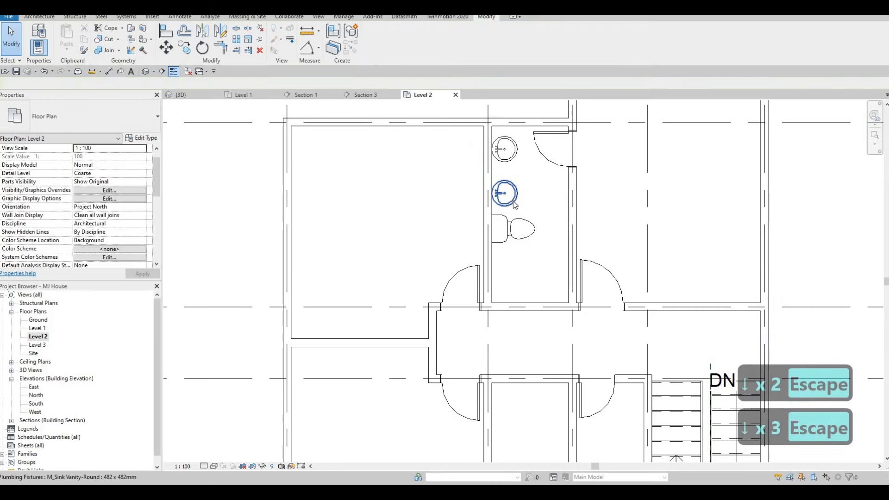
click(512, 200)
key(Up)
key(Up)
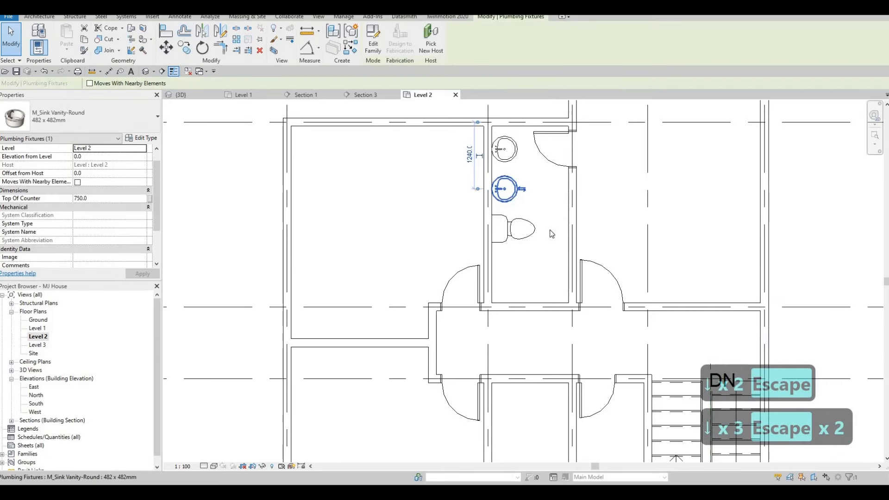
key(Escape)
key(Escape)
- Place a similar toilet on the wall beside the stairs in the second bathroom, 1400 mm from grid G
scroll(479, 202, down, 4)
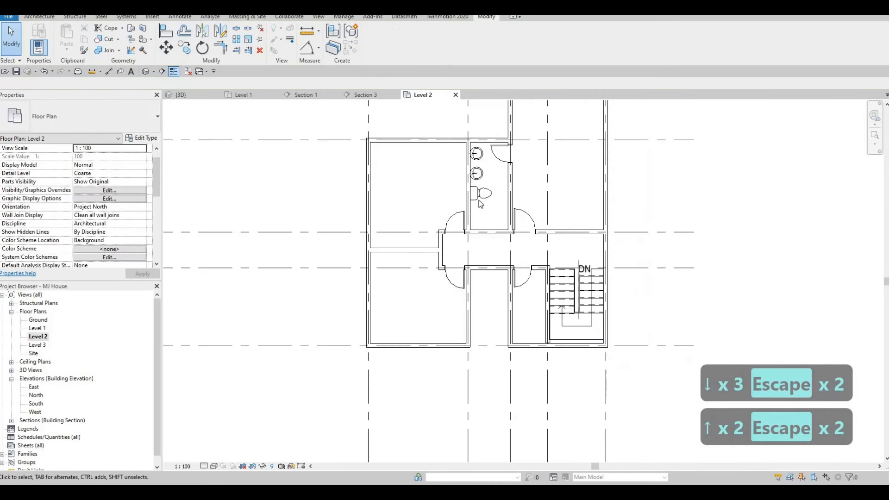
click(480, 204)
key(c)
key(s)
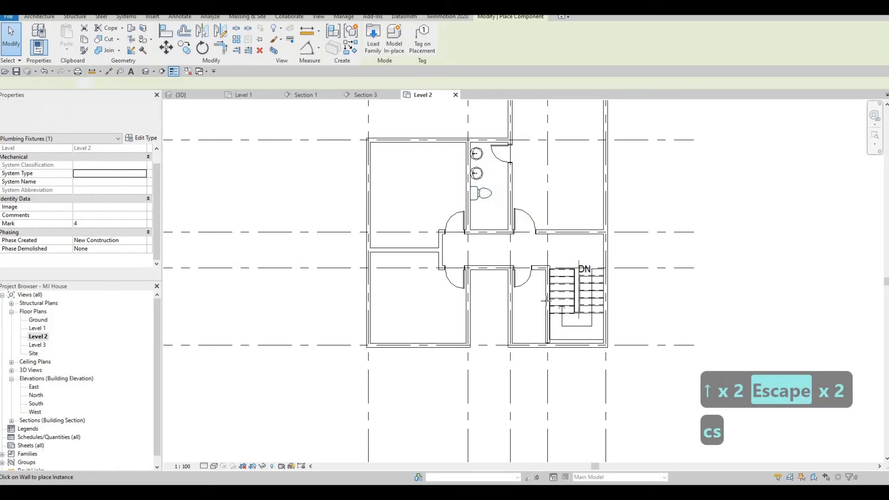
scroll(536, 296, up, 1)
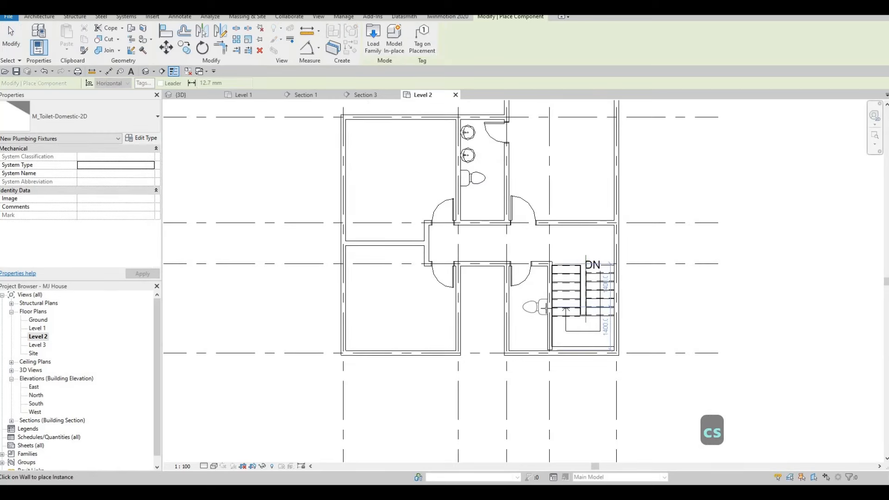
key(Escape)
key(Escape)
key(Escape)
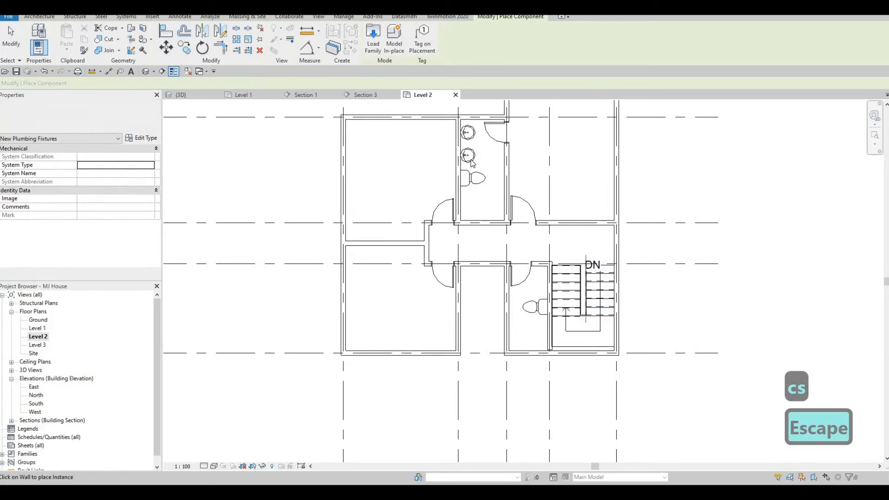
- Place a similar round 482 x 482mm vanity sink above that toilet, rotated so its back faces the stair wall
click(468, 133)
key(c)
key(s)
scroll(546, 263, up, 1)
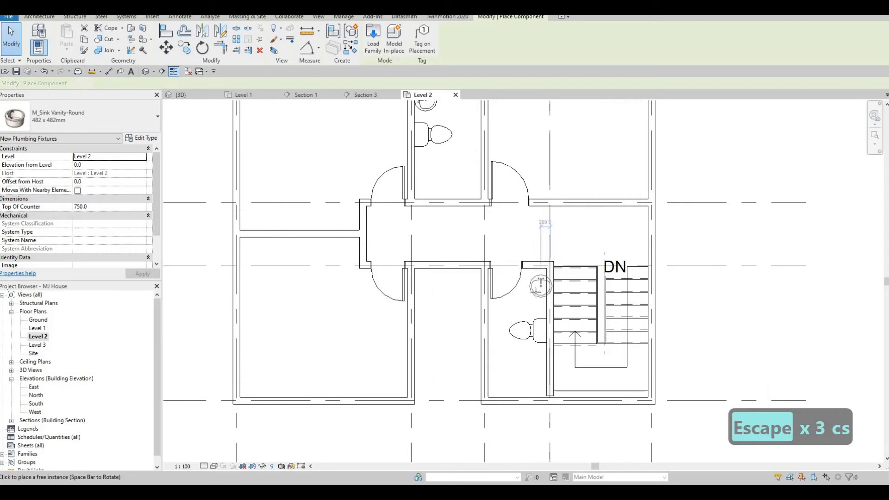
key(space)
key(space)
key(space)
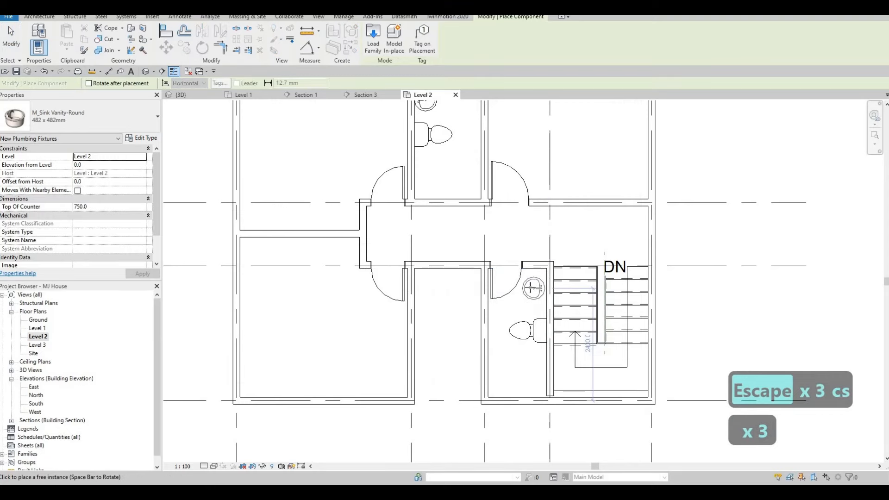
key(Escape)
key(Escape)
scroll(392, 175, down, 2)
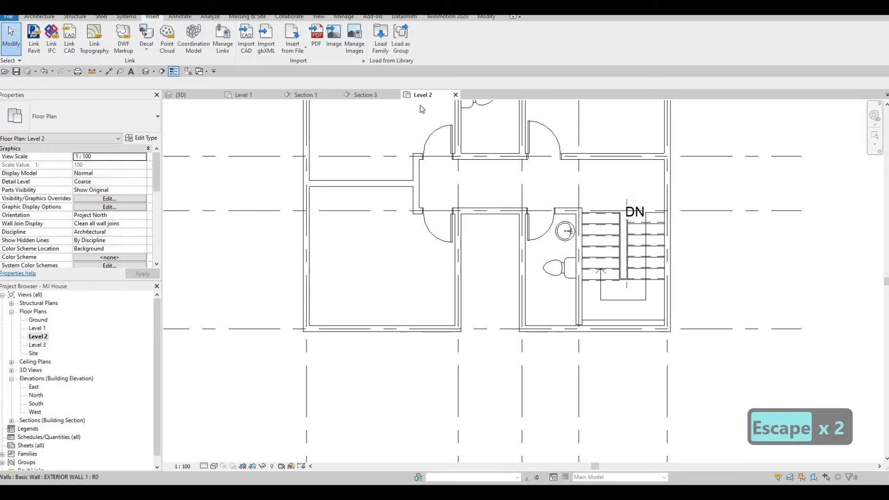
- Start loading a family and browse to the Plumbing folder in the Canada metric library
click(380, 38)
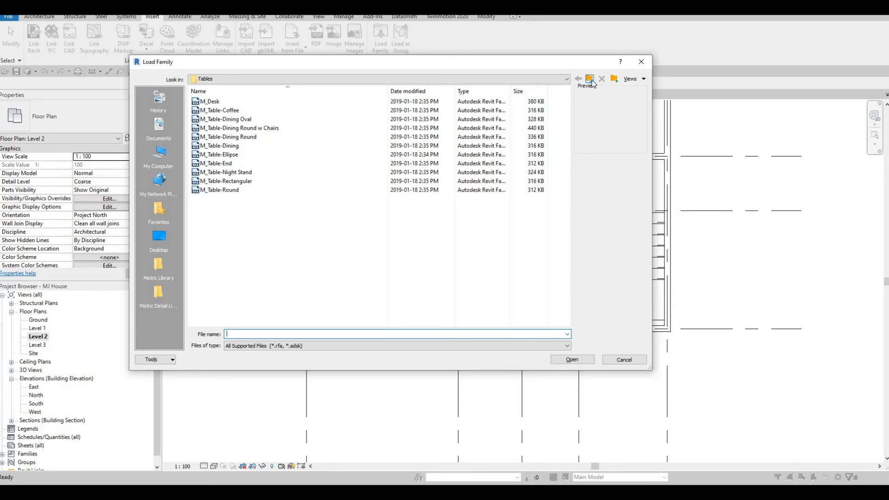
double_click(591, 80)
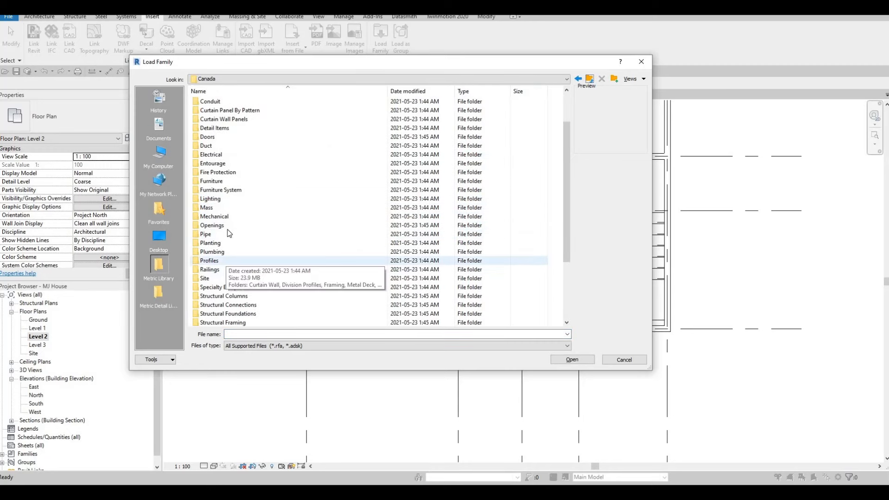
scroll(227, 229, up, 2)
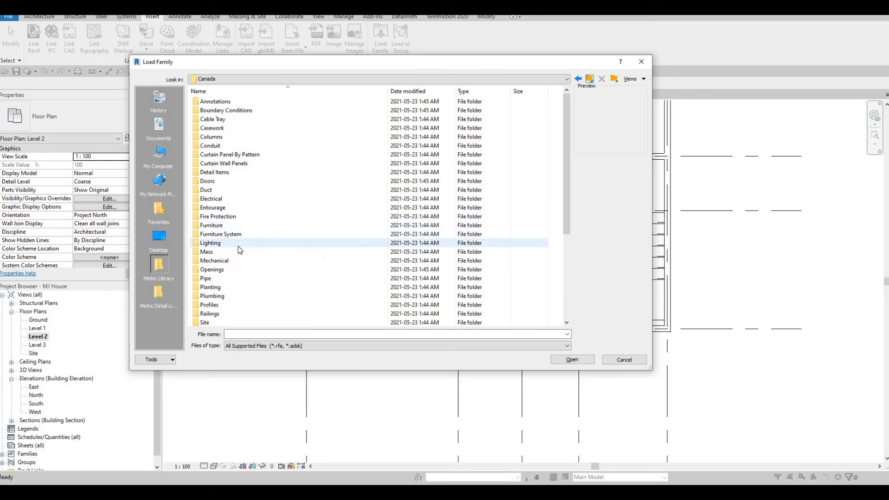
scroll(241, 256, down, 2)
scroll(240, 253, down, 2)
scroll(239, 253, up, 2)
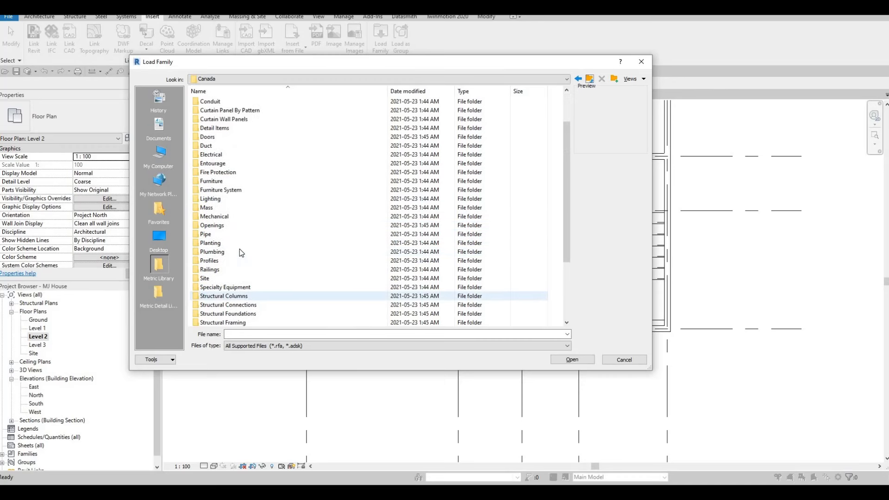
scroll(243, 243, up, 2)
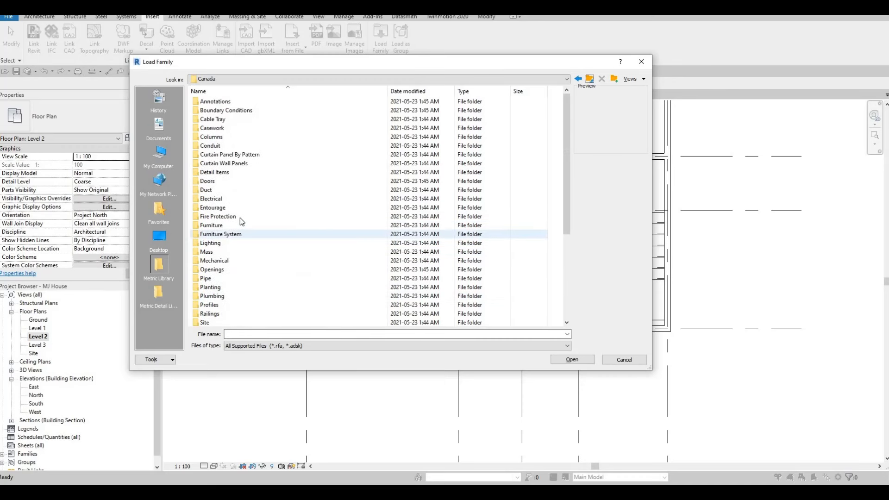
scroll(225, 251, down, 2)
double_click(223, 252)
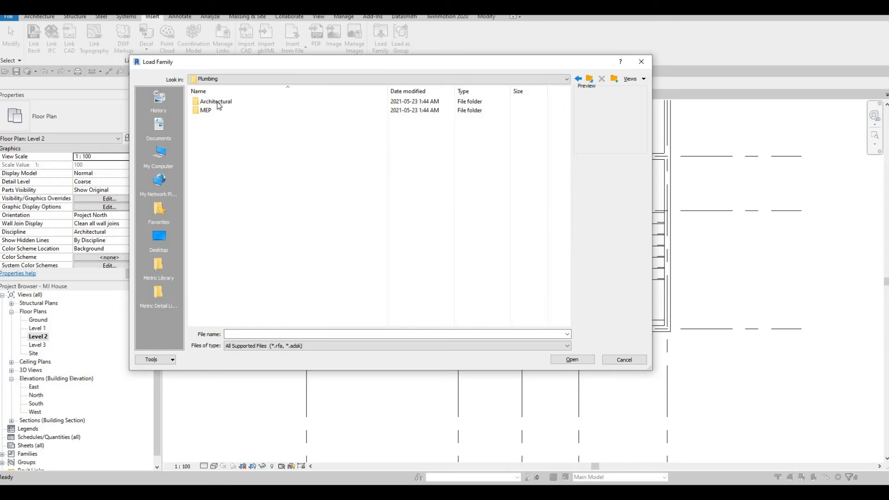
- Load the M_Shower Stall-2D family from the Architectural, Fixtures, Showers folder
double_click(218, 104)
double_click(217, 111)
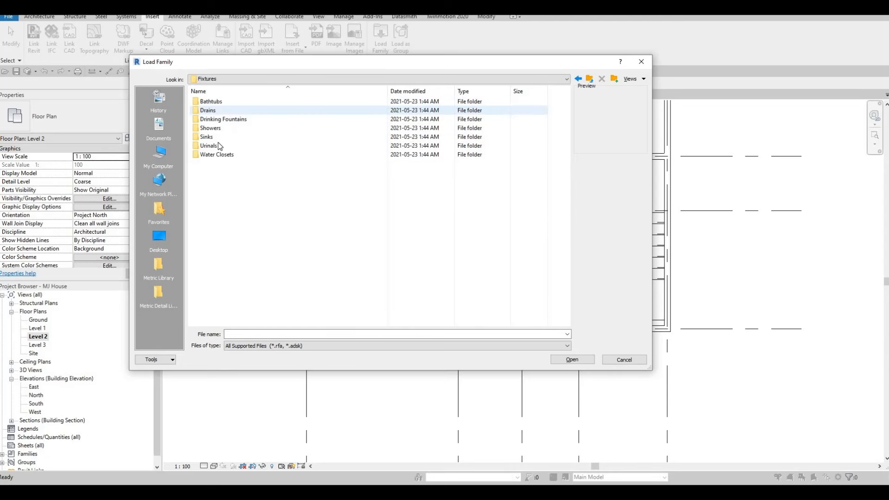
click(221, 128)
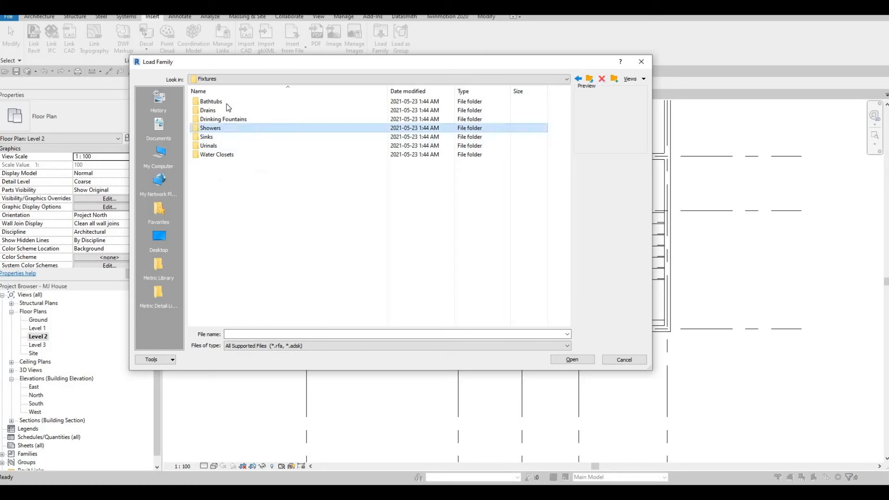
key(Return)
click(227, 101)
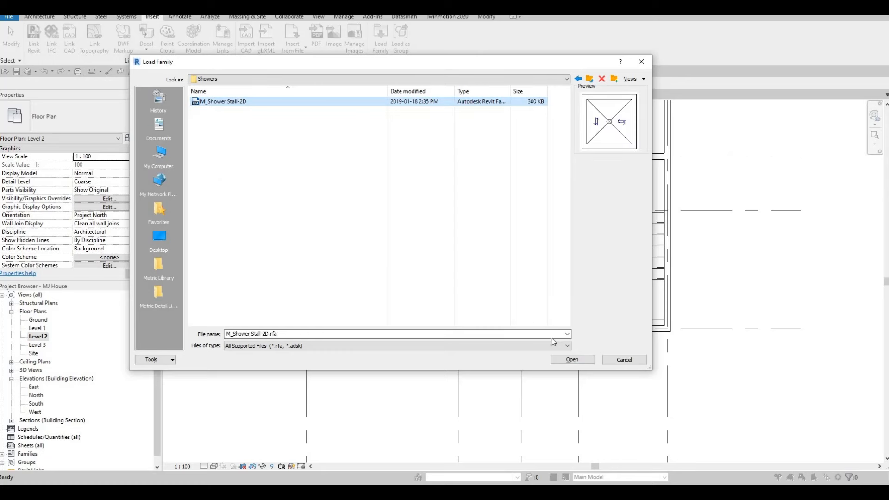
click(572, 360)
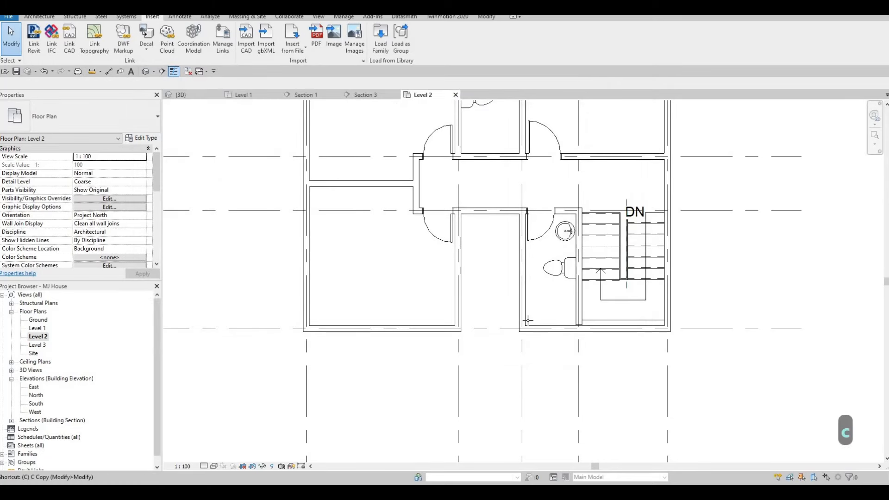
- Place the M_Shower Stall-2D in the lower-left corner of the bathroom beside the stairs, against both exterior walls
key(m)
scroll(528, 324, up, 2)
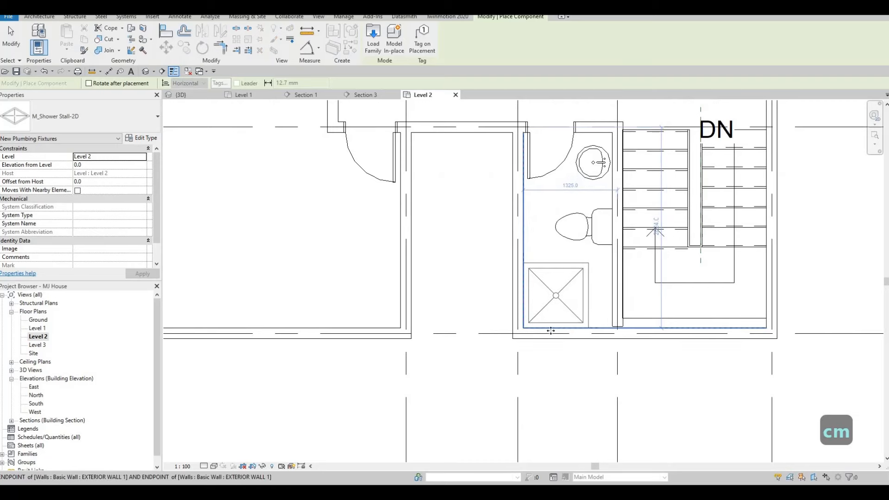
click(586, 305)
key(Escape)
key(Escape)
click(586, 305)
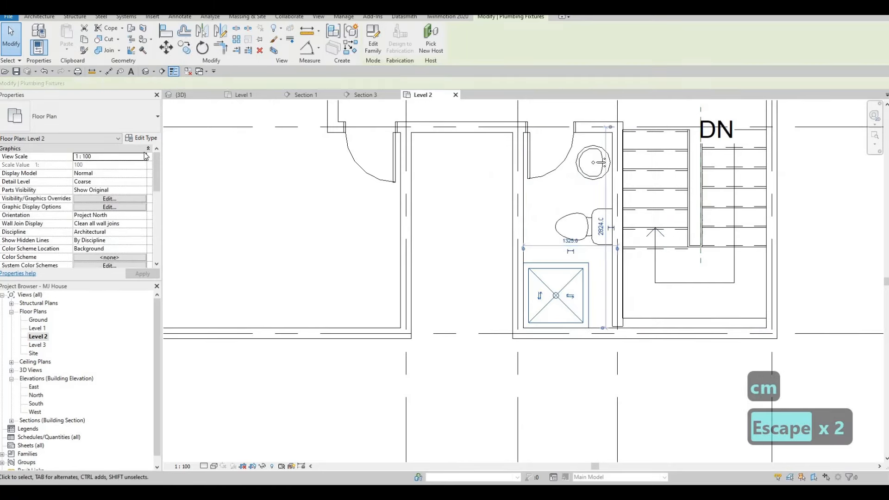
key(Escape)
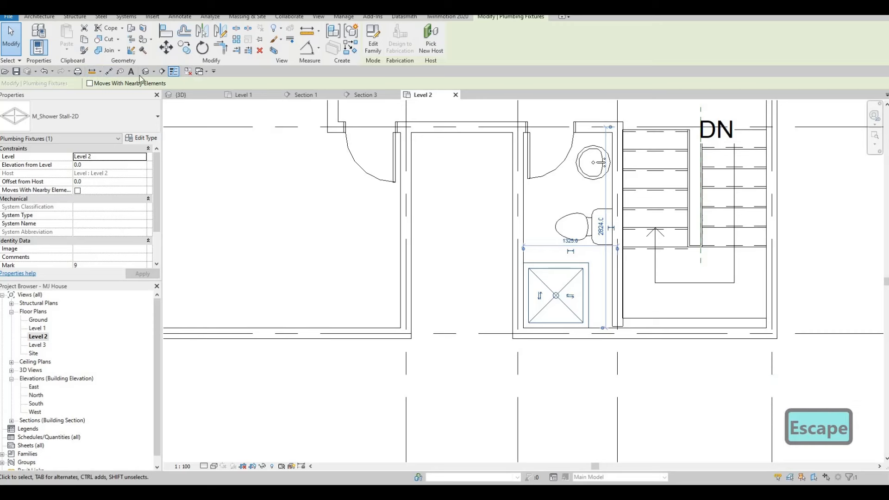
- Measure the bathroom's clear width between its side wall faces with an Aligned dimension, without keeping the dimension
click(109, 71)
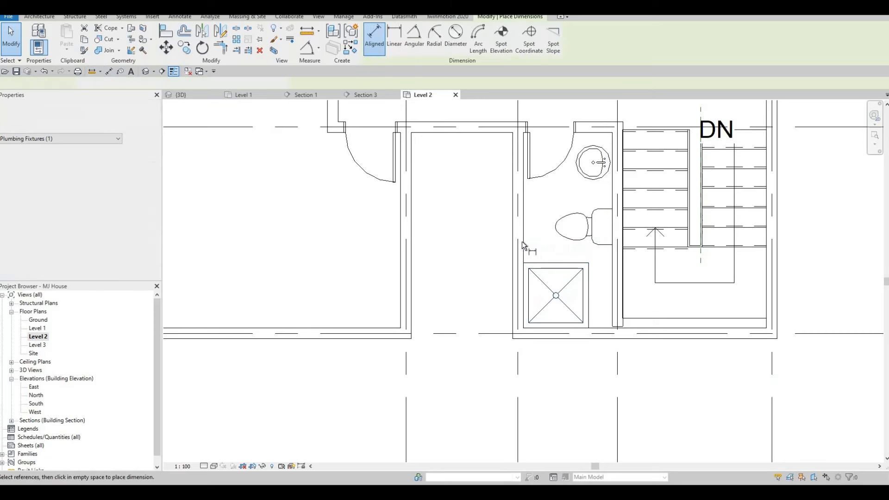
key(Tab)
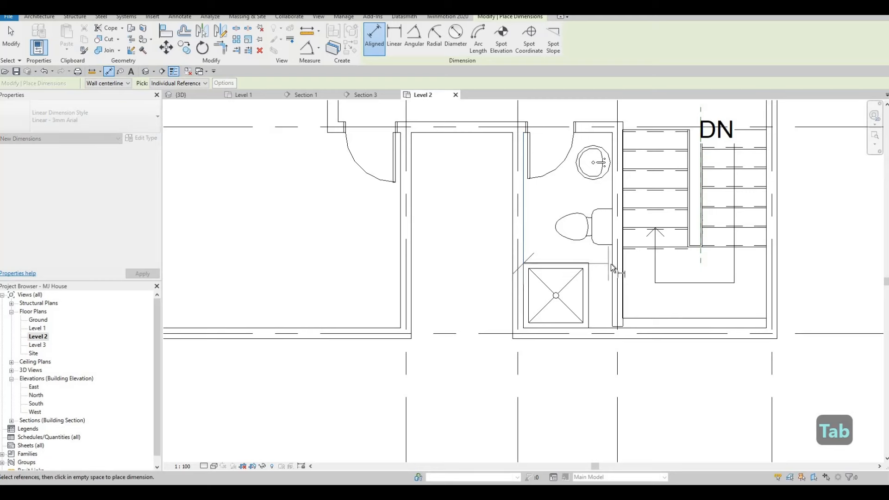
key(Tab)
click(617, 322)
key(Escape)
key(Escape)
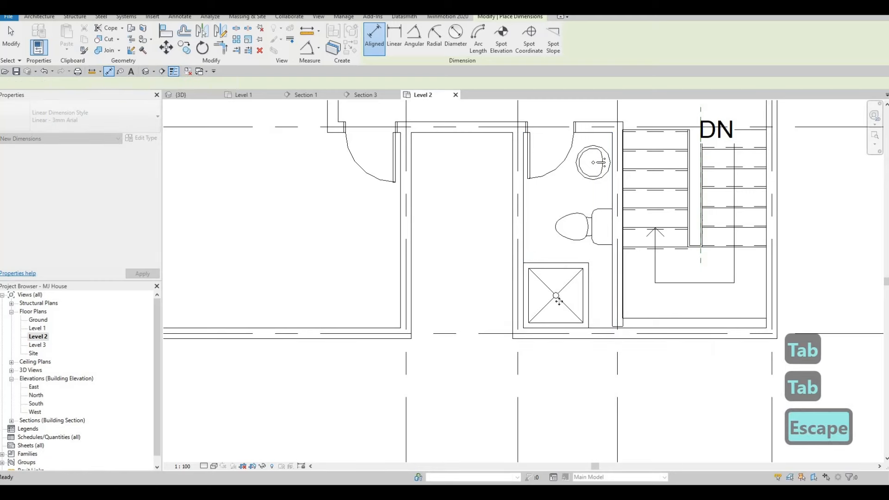
- Set the type width of the shower stall in the bathroom beside the stairs to 1250 mm
click(556, 295)
click(141, 138)
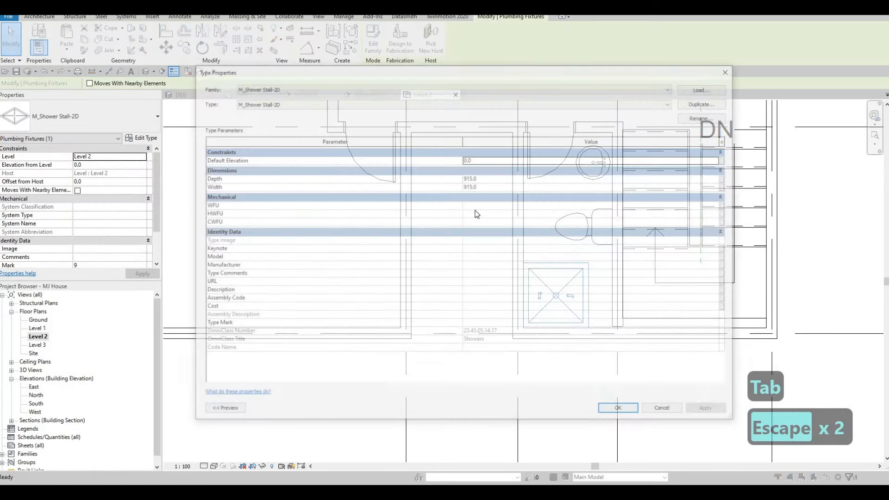
click(491, 186)
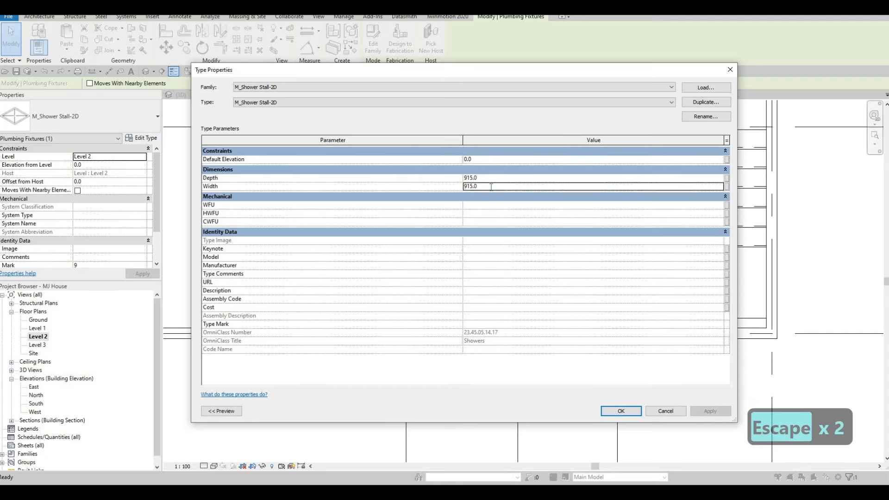
text(1250)
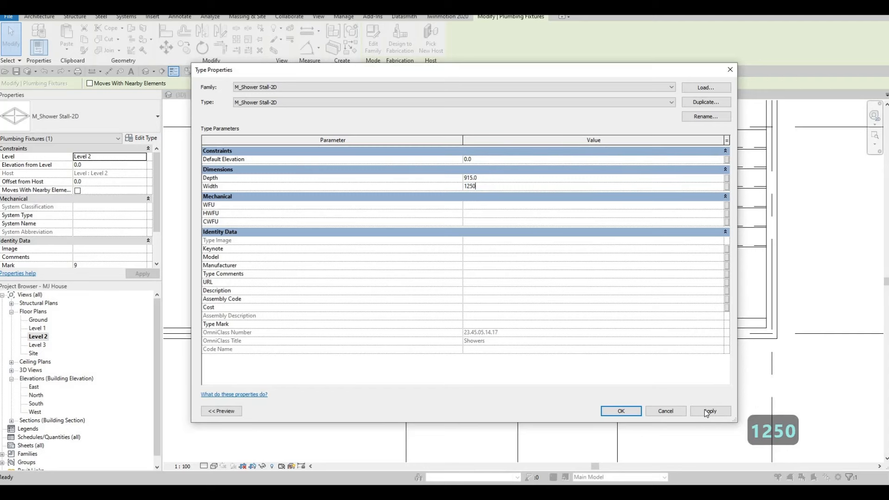
click(621, 412)
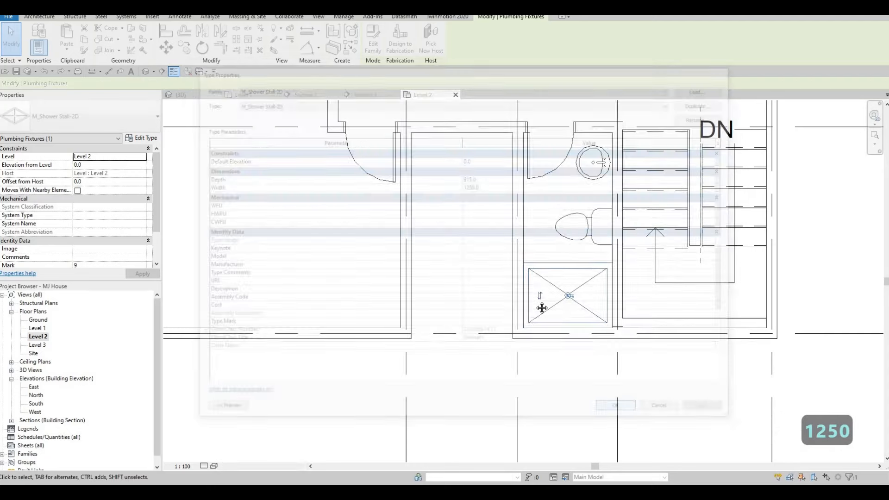
middle_drag(577, 307, 547, 293)
key(Escape)
key(Escape)
click(547, 293)
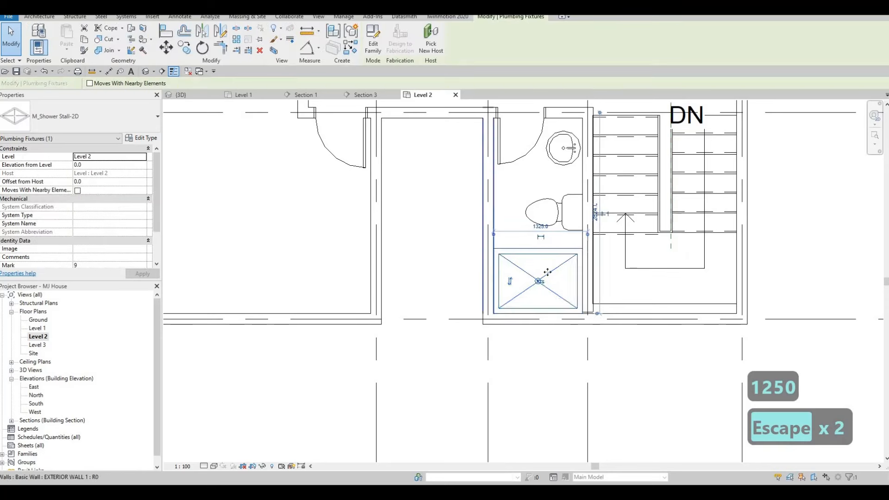
middle_drag(526, 279, 548, 325)
key(Escape)
- Nudge the toilet in the bathroom beside the stairs three increments down towards the shower stall
click(555, 286)
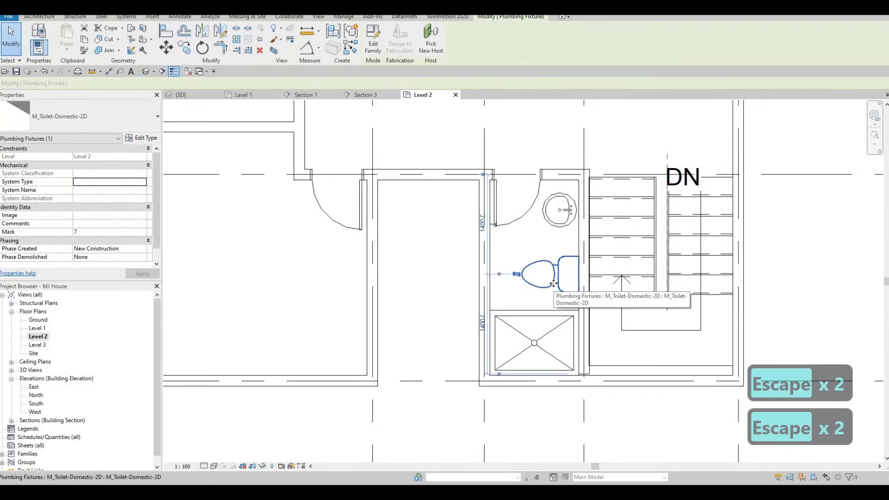
key(Down)
key(Down)
key(Down)
key(Escape)
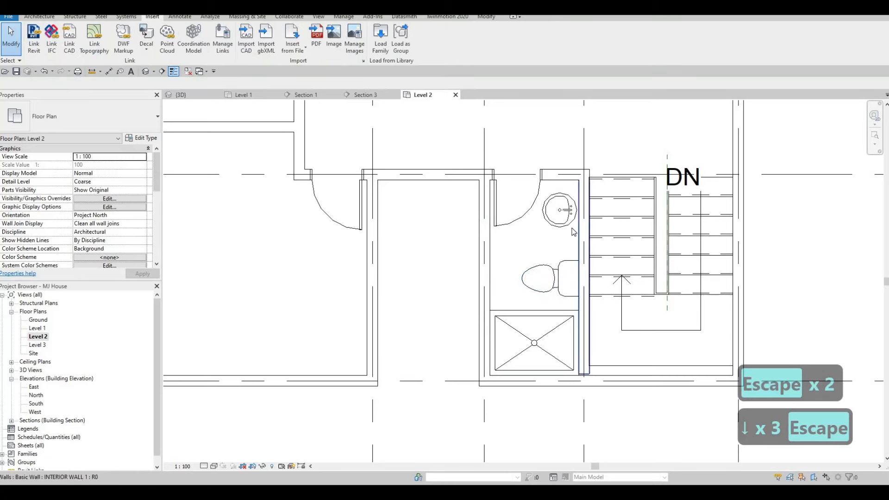
- Nudge the round vanity sink in the bathroom beside the stairs eight increments down towards the toilet
click(572, 228)
key(Down)
key(Down)
key(Down)
key(Down)
key(Down)
key(Down)
key(Down)
key(Down)
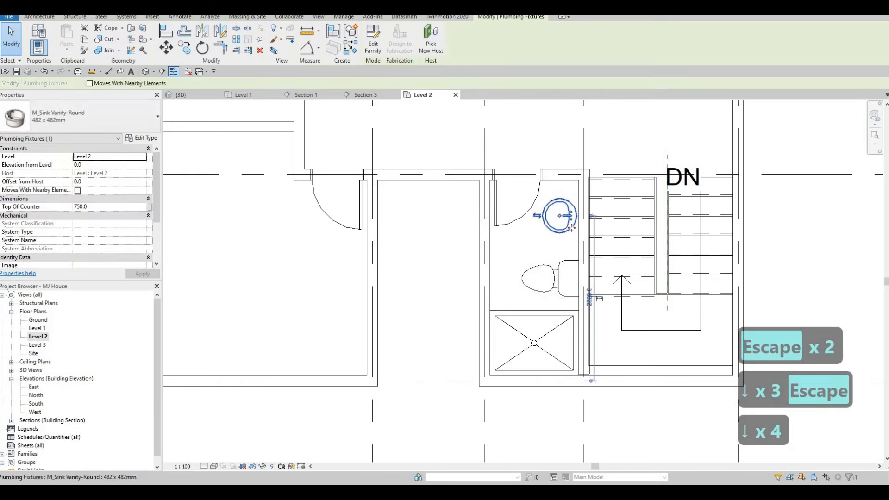
key(Escape)
- Create a similar shower stall and place it in the lower-left corner of the upper bathroom, below the toilet
scroll(566, 407, down, 4)
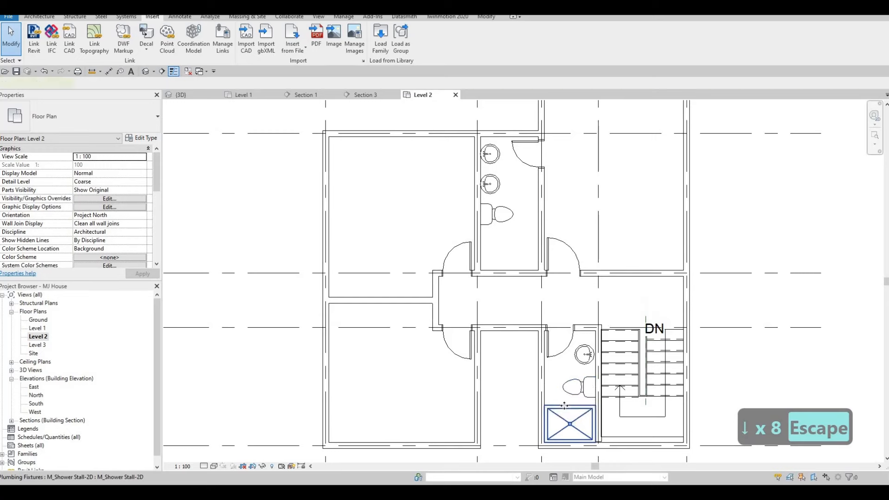
click(564, 403)
key(c)
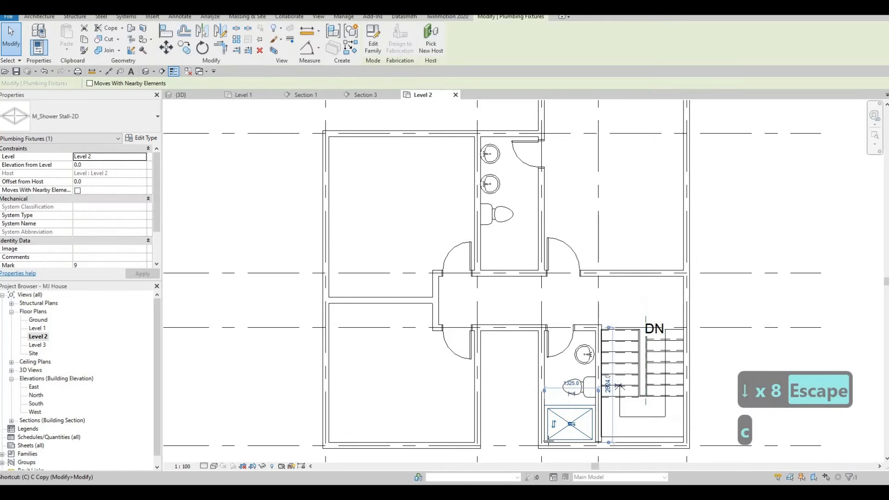
key(s)
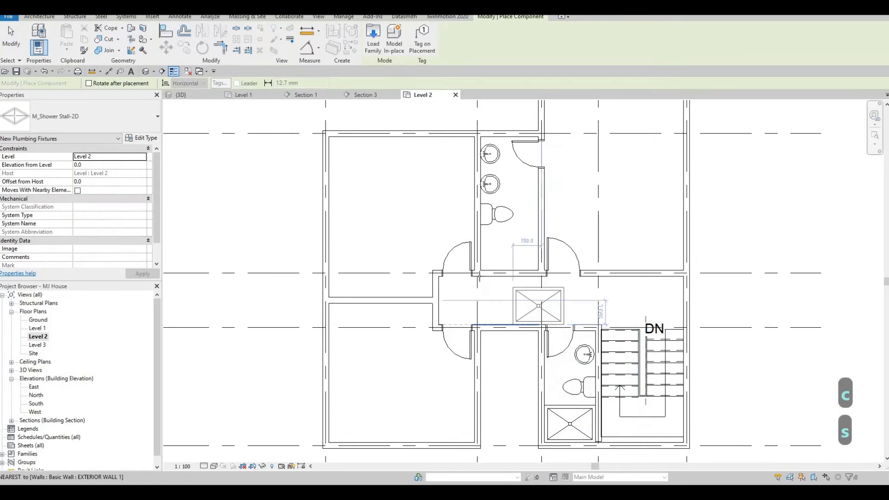
click(536, 281)
key(Escape)
key(Escape)
key(Escape)
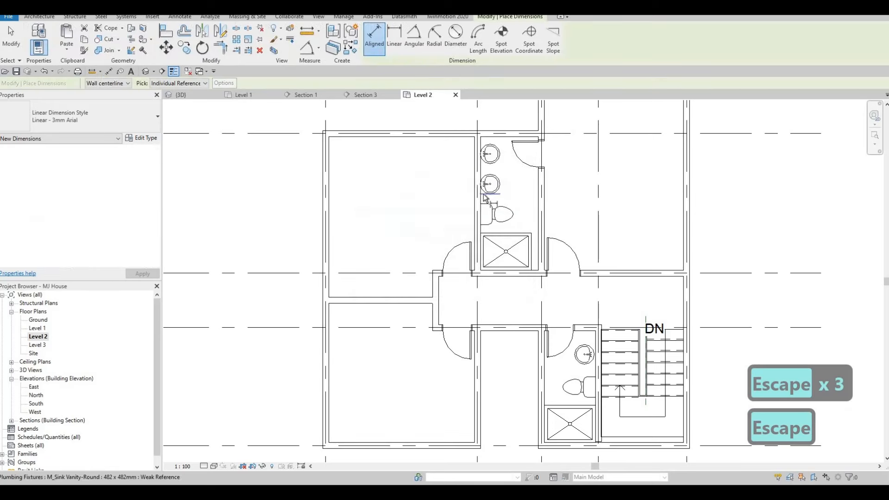
- Measure the upper bathroom's clear width between its side wall faces with an Aligned dimension, without keeping the dimension
key(Tab)
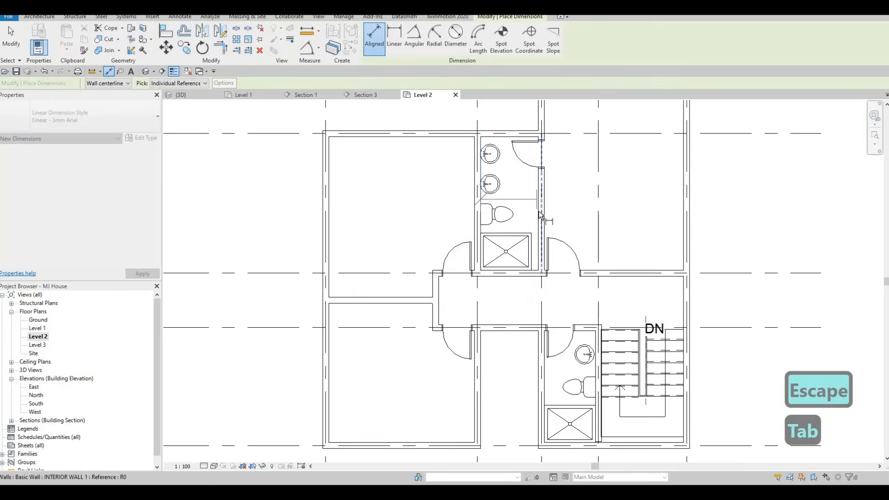
key(Tab)
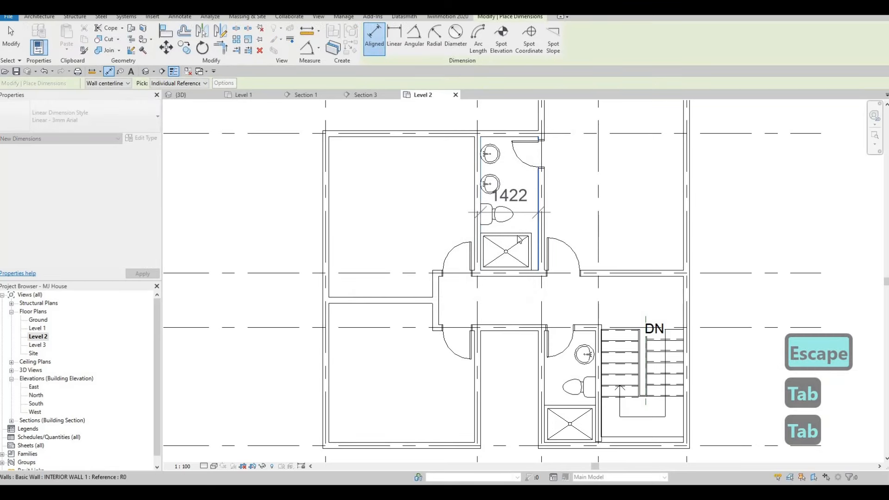
key(Escape)
key(Escape)
- Duplicate the upper bathroom shower stall's type under the suggested name and set the new type's width to 1422 mm
click(141, 137)
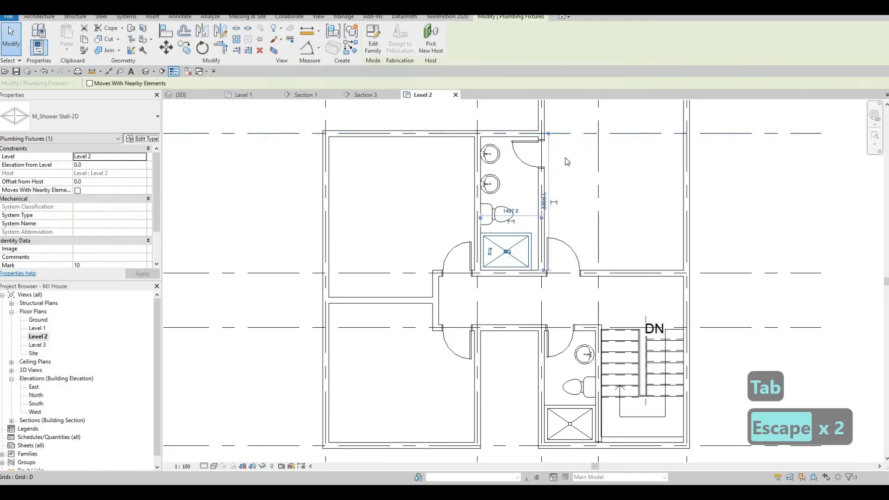
click(706, 101)
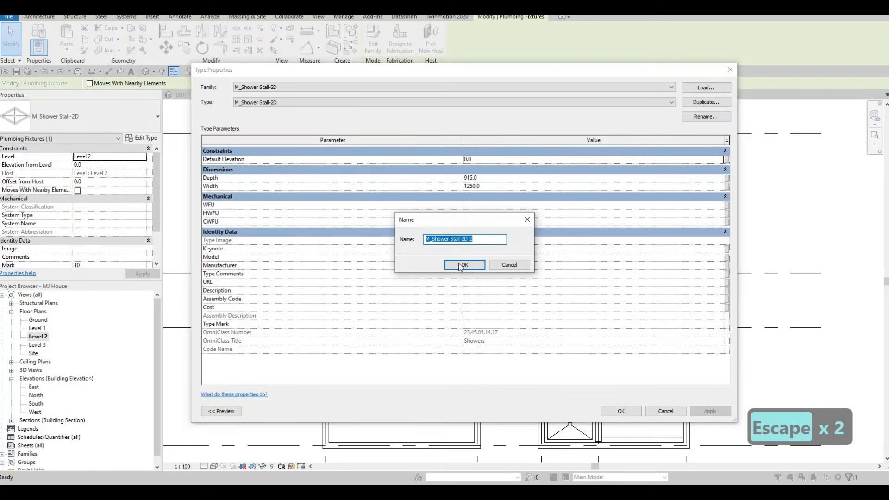
key(Return)
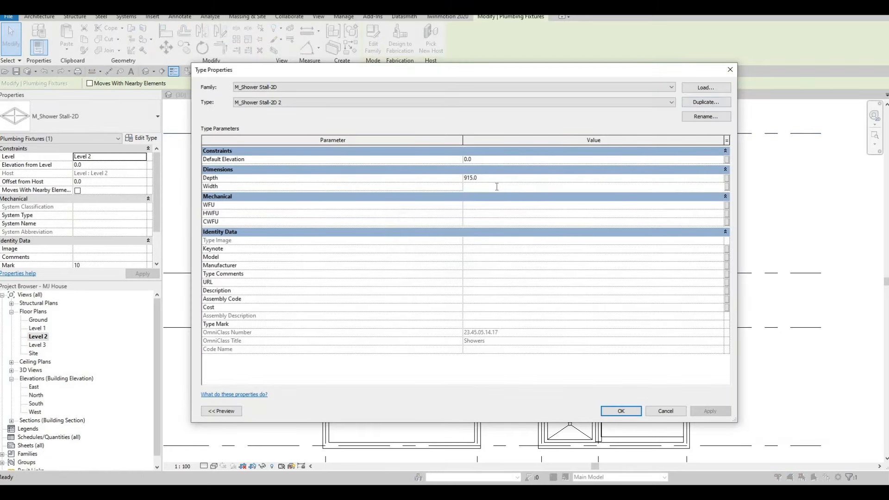
click(496, 191)
text(1422)
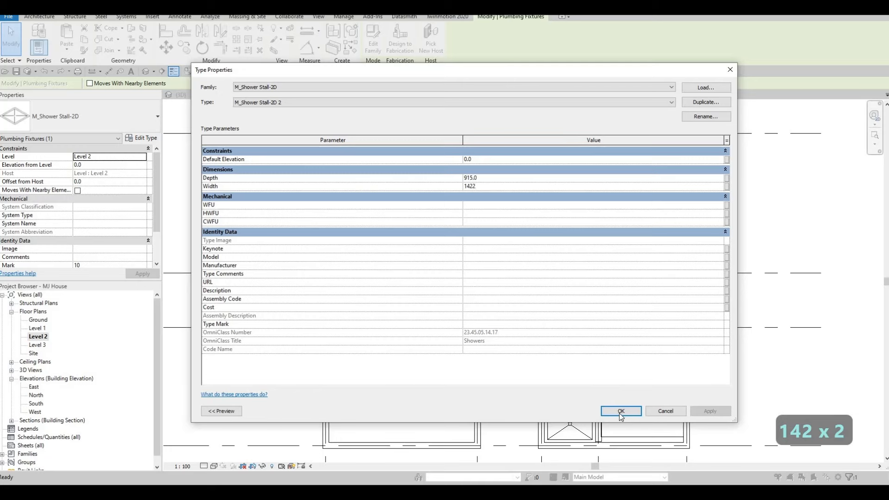
click(620, 411)
key(Escape)
key(Escape)
- Draw thin detail lines for a vanity counter about 515 mm deep around the sink in the bathroom beside the stairs
scroll(510, 302, down, 4)
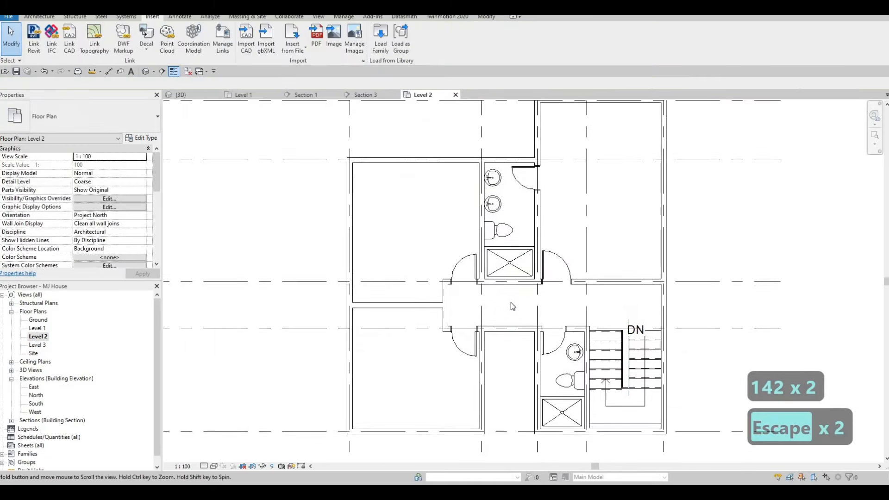
middle_drag(409, 244, 381, 224)
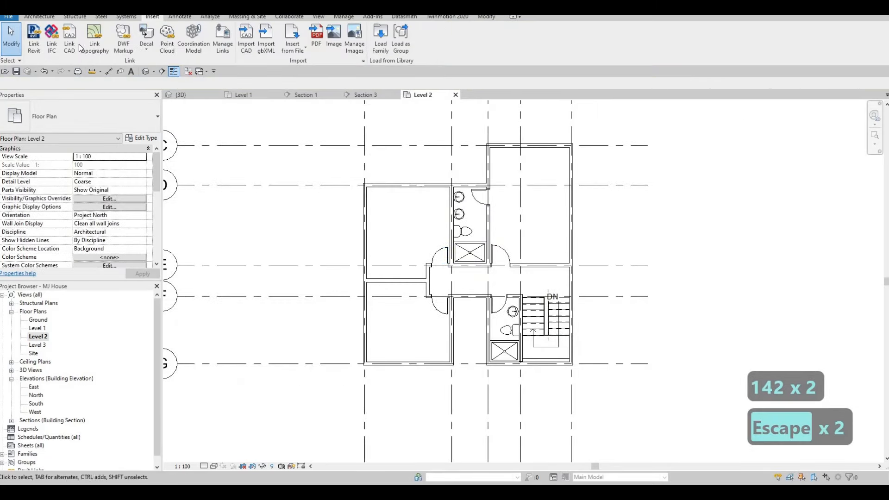
click(41, 17)
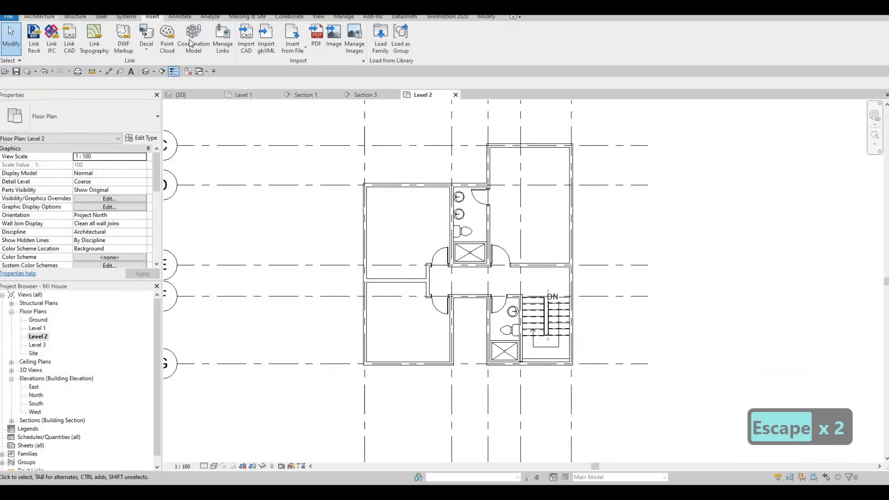
click(180, 17)
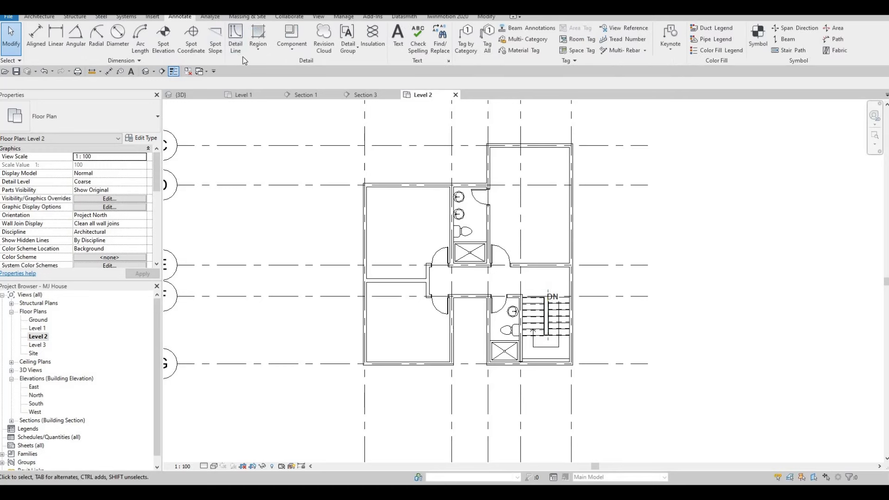
click(239, 47)
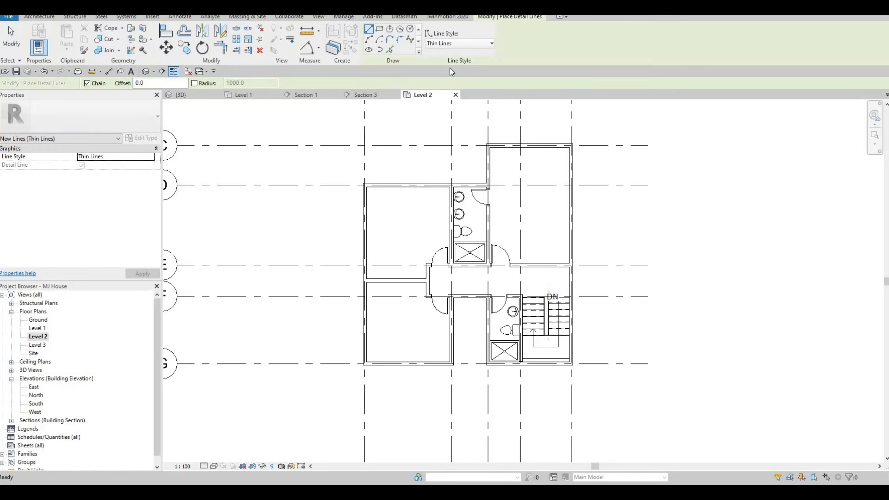
scroll(503, 308, up, 5)
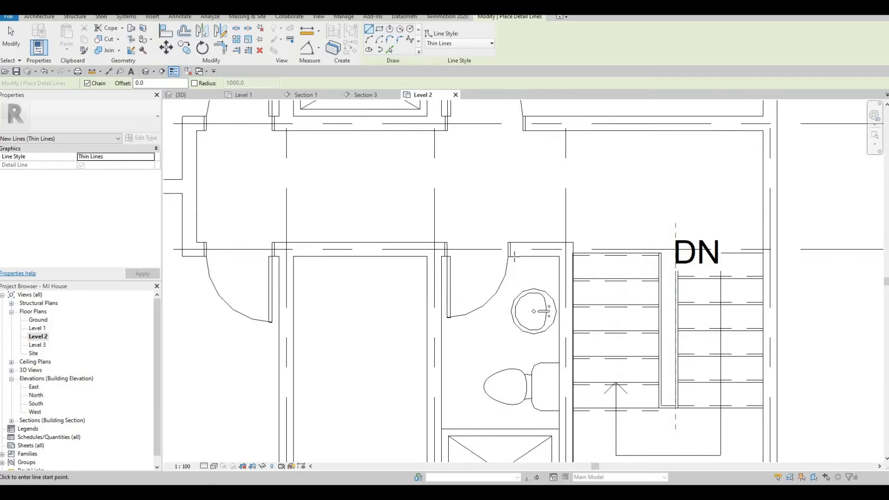
click(510, 321)
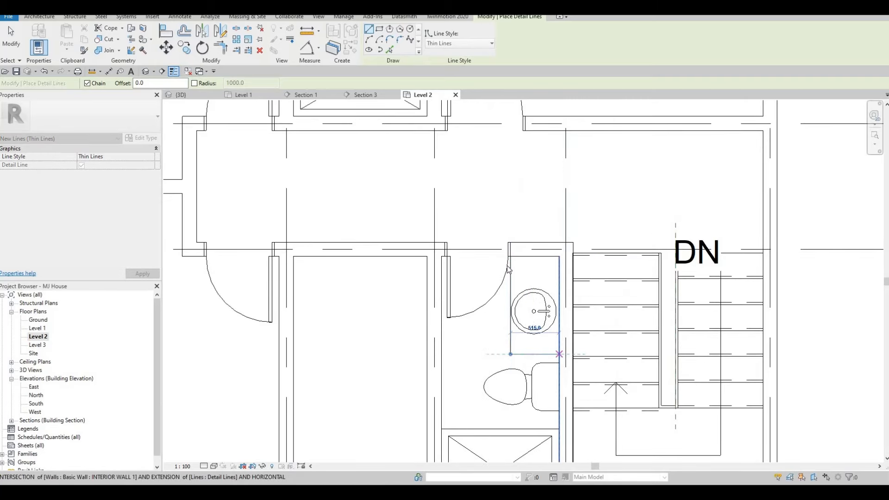
key(Escape)
key(Escape)
- Draw thin detail lines for a vanity counter around the two sinks in the upper bathroom, from above the toilet to the top wall
scroll(523, 287, down, 1)
scroll(409, 203, down, 1)
middle_drag(409, 202, 445, 303)
scroll(399, 175, up, 1)
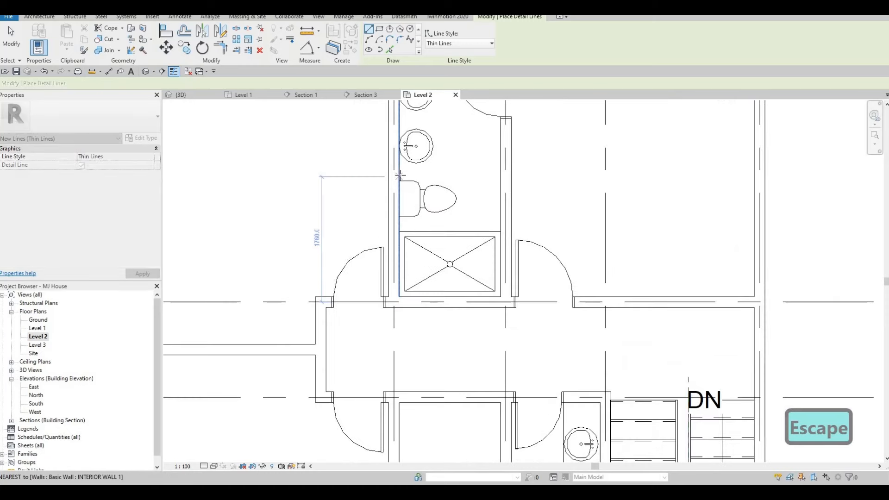
click(430, 172)
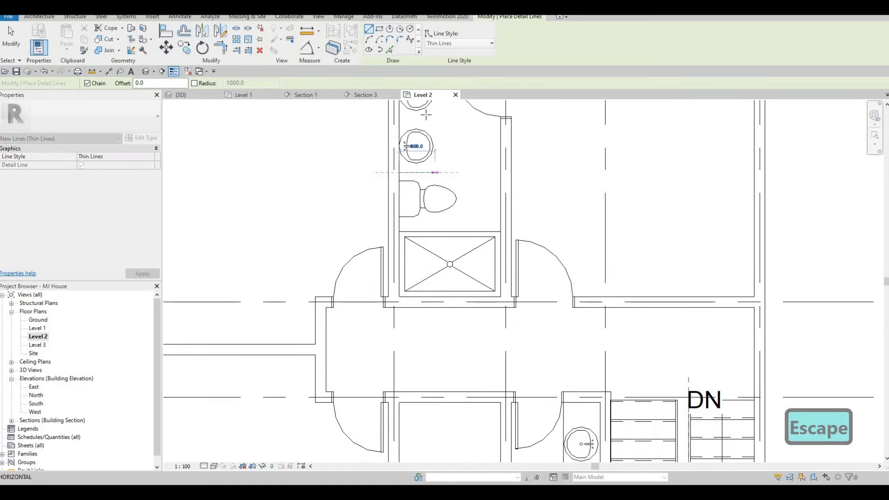
middle_drag(417, 135, 412, 247)
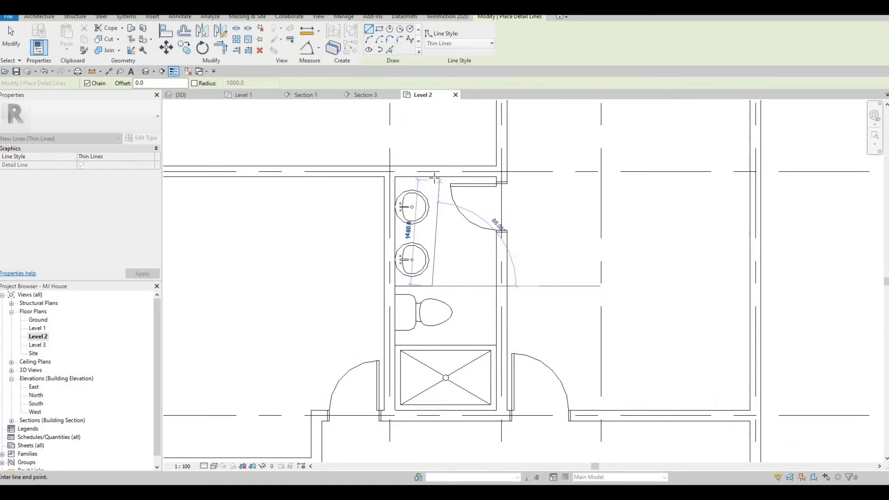
click(434, 179)
key(Escape)
key(Escape)
- Nudge the upper bathroom's toilet one increment down, away from the vanity counter
scroll(407, 235, down, 1)
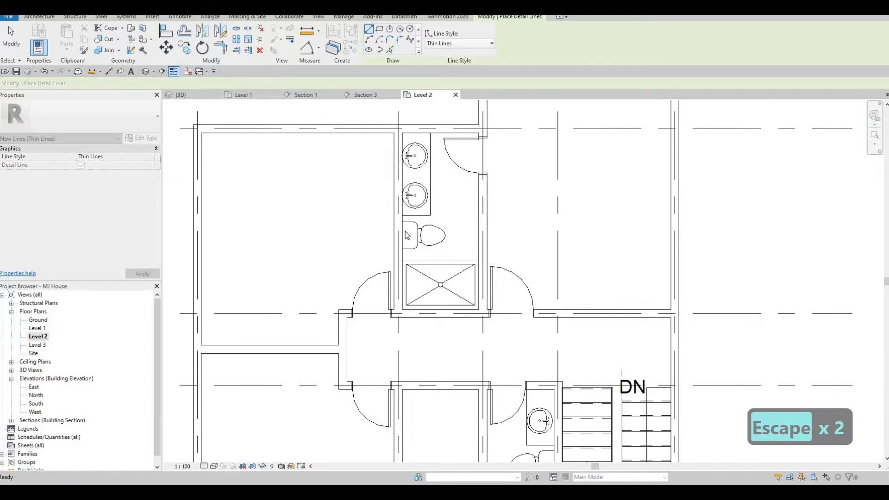
middle_drag(415, 262, 406, 232)
scroll(405, 229, down, 1)
middle_drag(408, 264, 398, 225)
key(Escape)
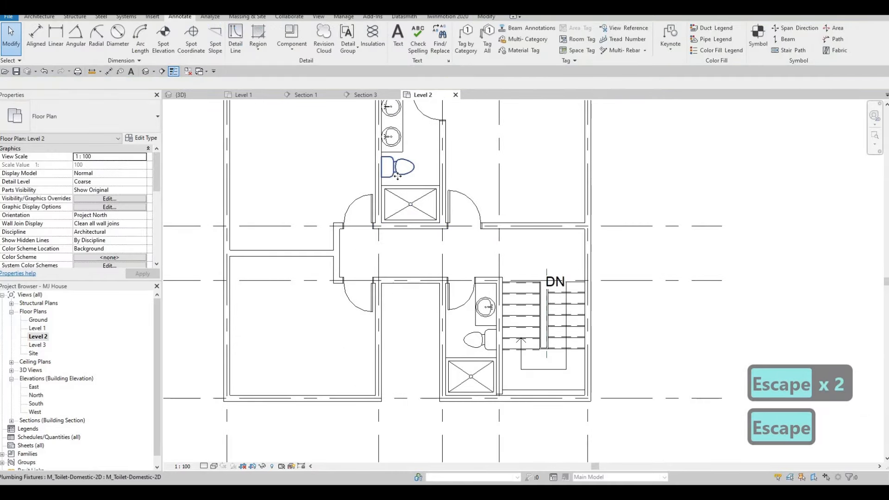
click(398, 176)
key(Escape)
key(Escape)
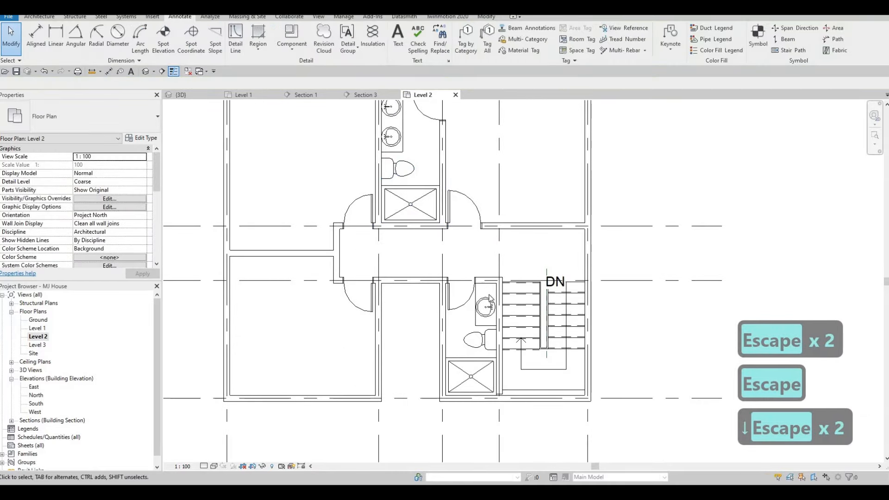
- Nudge the sink beside the stairs one increment right and two increments up within its counter outline
scroll(490, 298, up, 3)
click(512, 271)
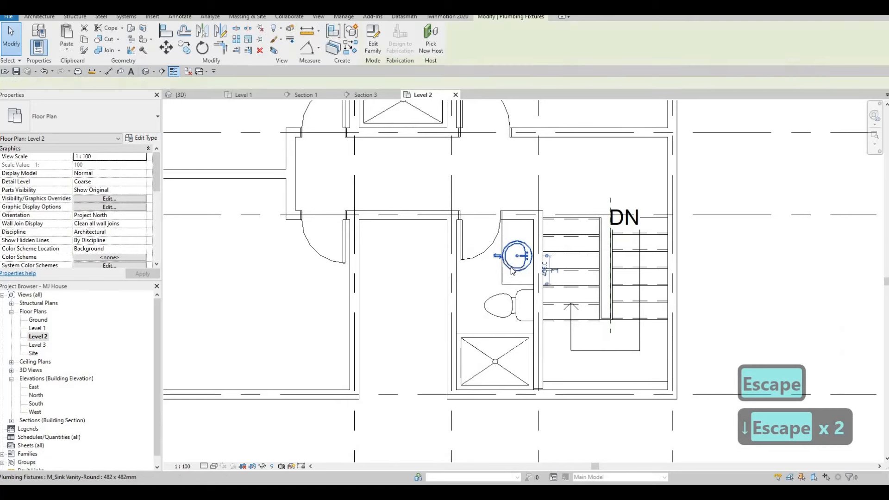
key(Right)
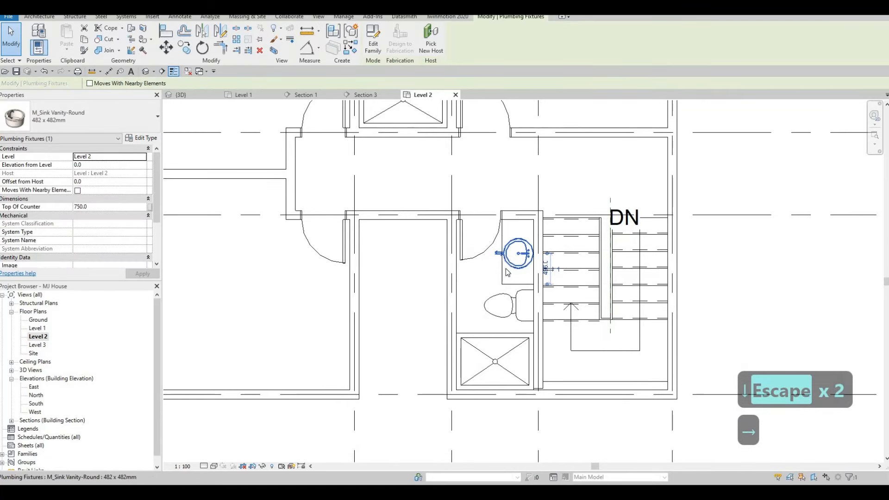
key(Up)
key(Up)
key(Escape)
key(Escape)
middle_drag(499, 312, 510, 277)
key(Escape)
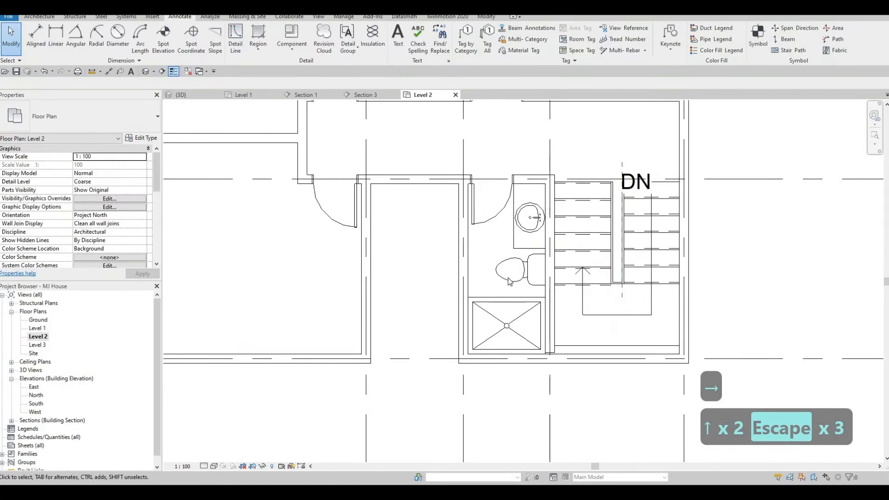
- Nudge the toilet beside the stairs two increments down, further from the vanity counter
click(508, 279)
key(Down)
key(Down)
key(Escape)
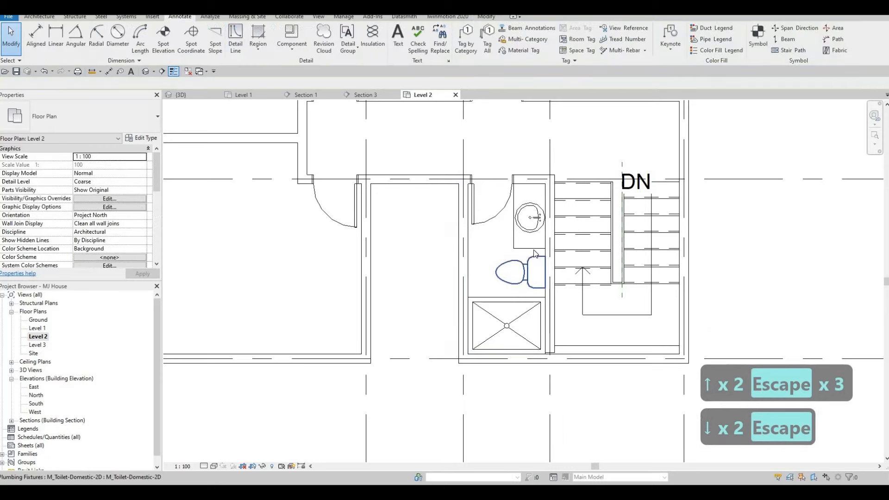
- Nudge the washbasin counter in the bathroom beside the stairs one increment down and one increment left
click(533, 250)
key(Down)
key(Escape)
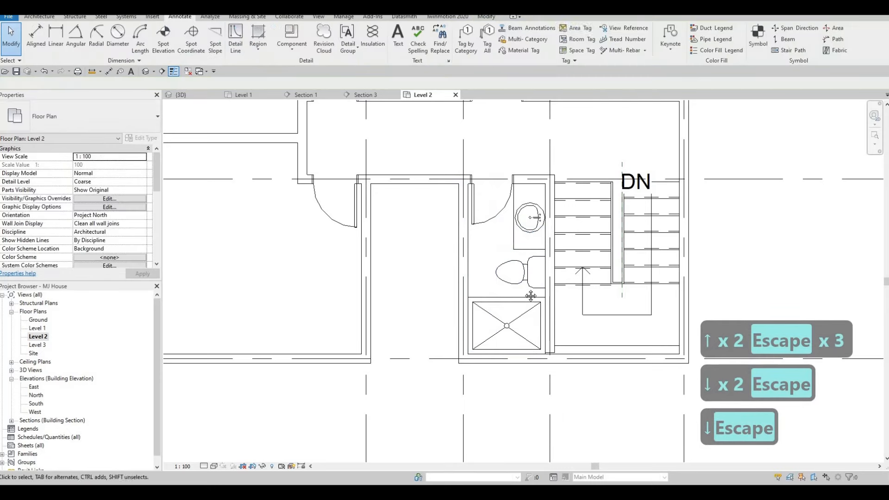
key(Escape)
scroll(550, 259, down, 1)
scroll(550, 259, up, 3)
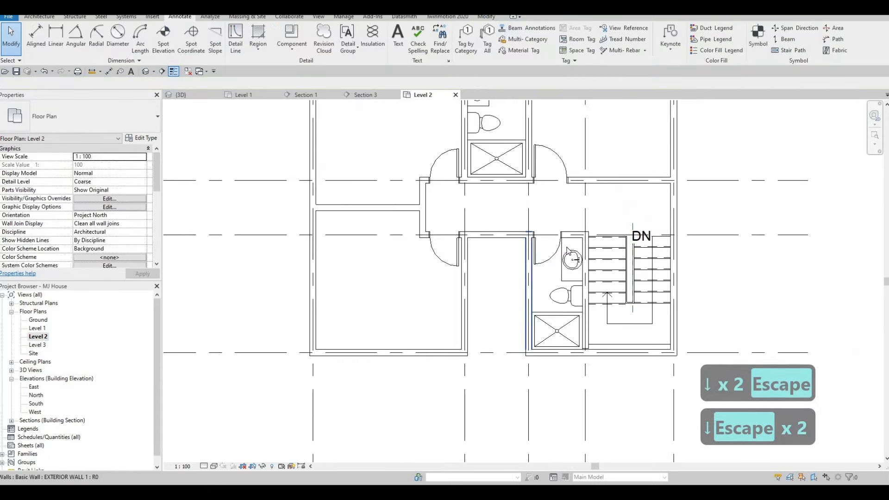
click(564, 248)
key(Left)
key(Escape)
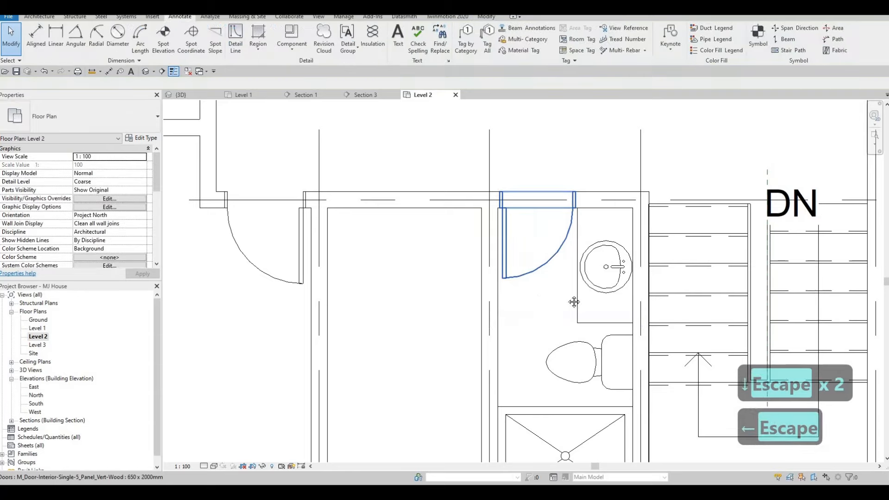
key(Escape)
- Examine the Level 2 layout around the central corridor, both bathrooms and the adjoining bedrooms
scroll(555, 394, down, 2)
middle_drag(555, 394, 576, 409)
scroll(534, 328, down, 1)
middle_drag(536, 322, 553, 397)
mouse_move(521, 280)
middle_down()
mouse_move(523, 334)
mouse_move(518, 267)
middle_up()
scroll(521, 359, down, 2)
scroll(519, 266, down, 1)
middle_drag(522, 298, 512, 261)
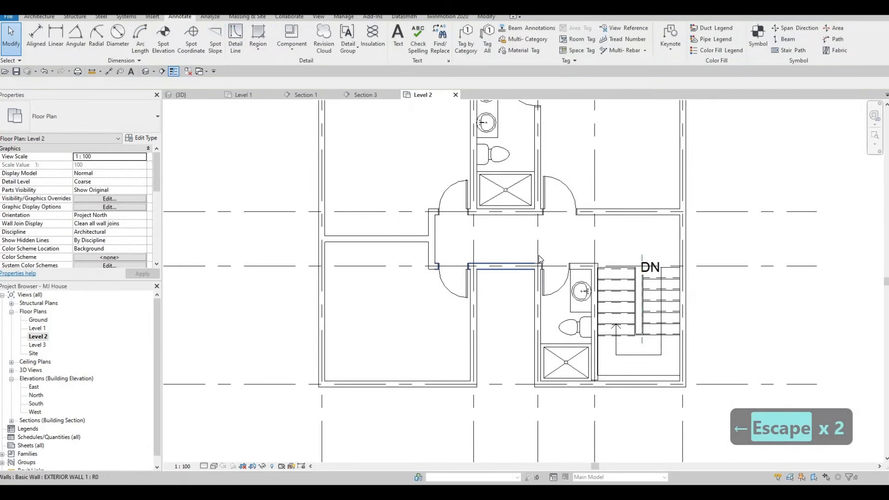
scroll(539, 259, down, 1)
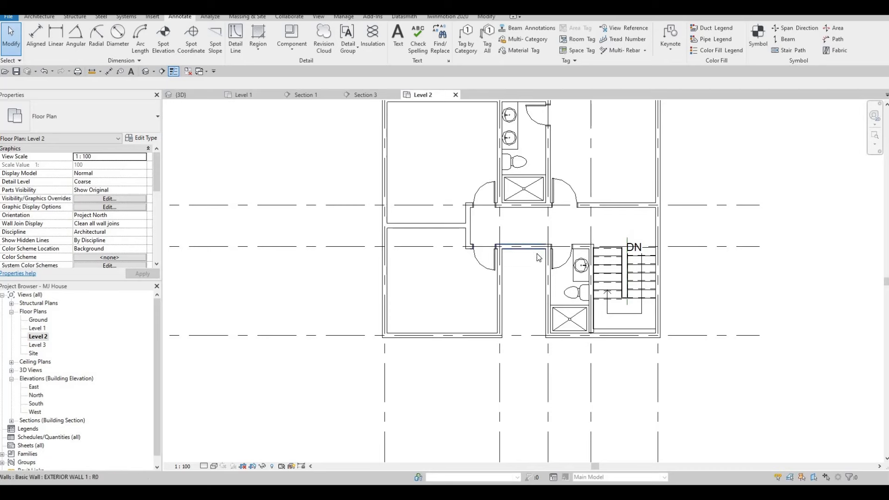
key(Escape)
middle_drag(538, 258, 556, 283)
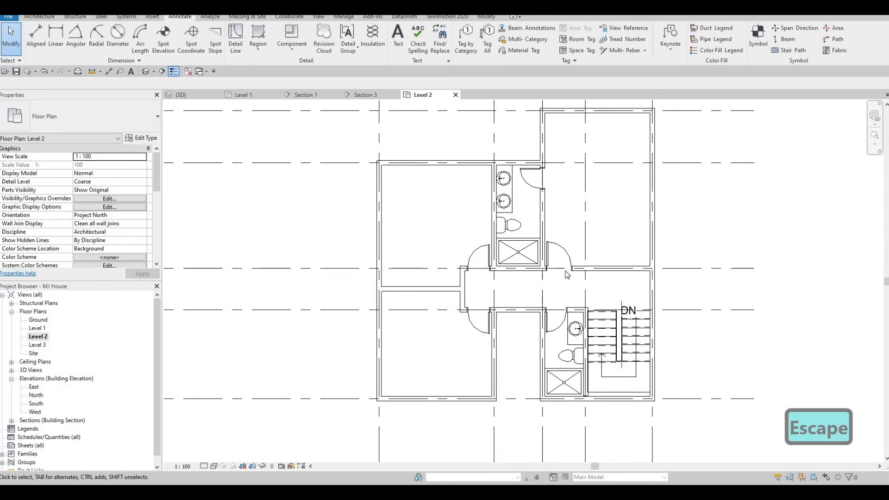
middle_drag(519, 298, 481, 297)
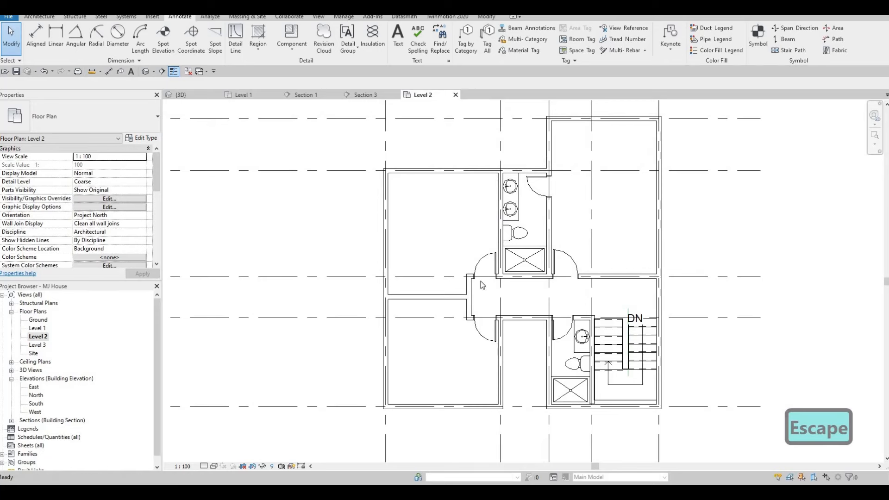
key(Escape)
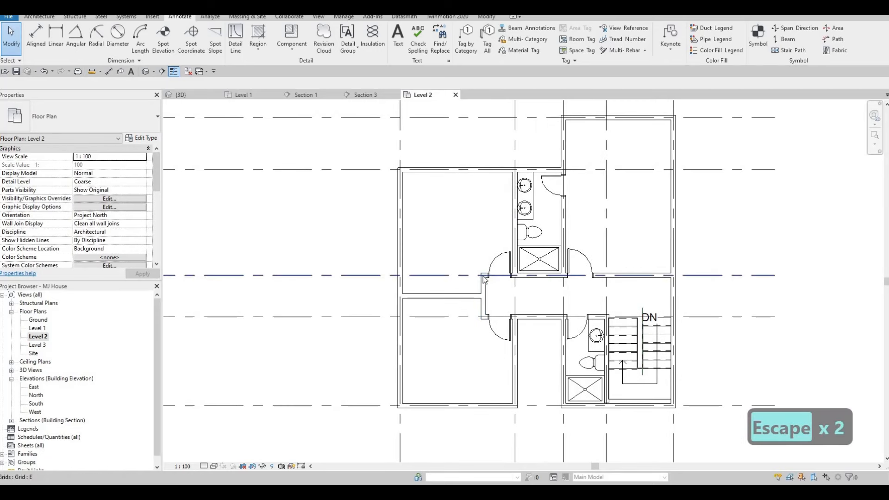
- Extend the upper corridor wall along grid E west to the exterior wall, enclosing a closet strip below the upper-left bedroom
click(487, 276)
key(Escape)
scroll(486, 273, up, 6)
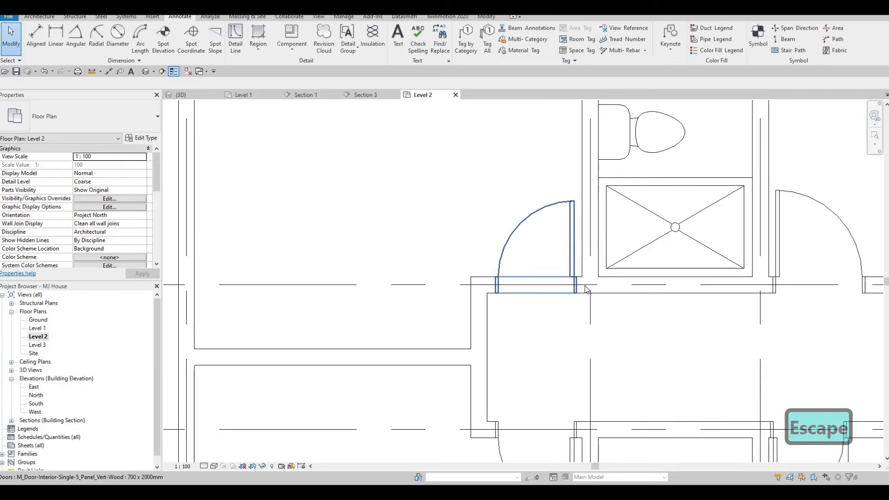
click(588, 293)
drag(479, 285, 193, 277)
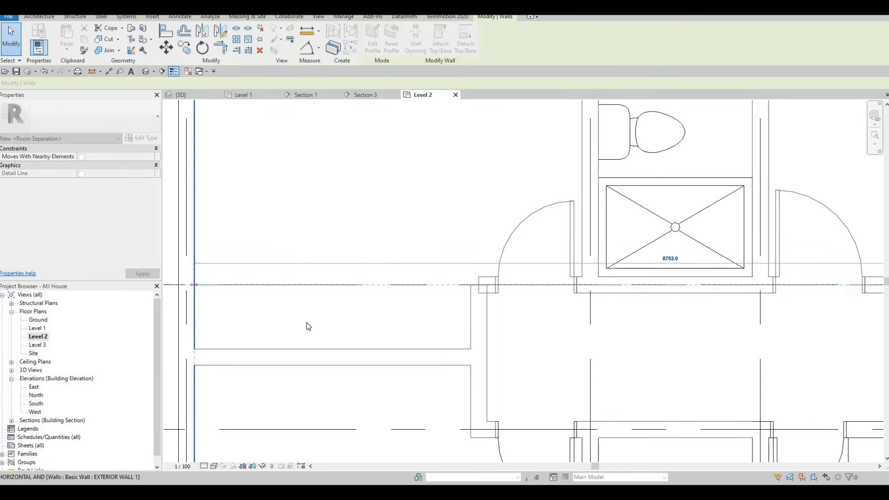
key(Escape)
- Extend the lower corridor wall along grid F west to the exterior wall, enclosing a second closet strip
middle_drag(526, 386, 596, 306)
scroll(597, 306, down, 1)
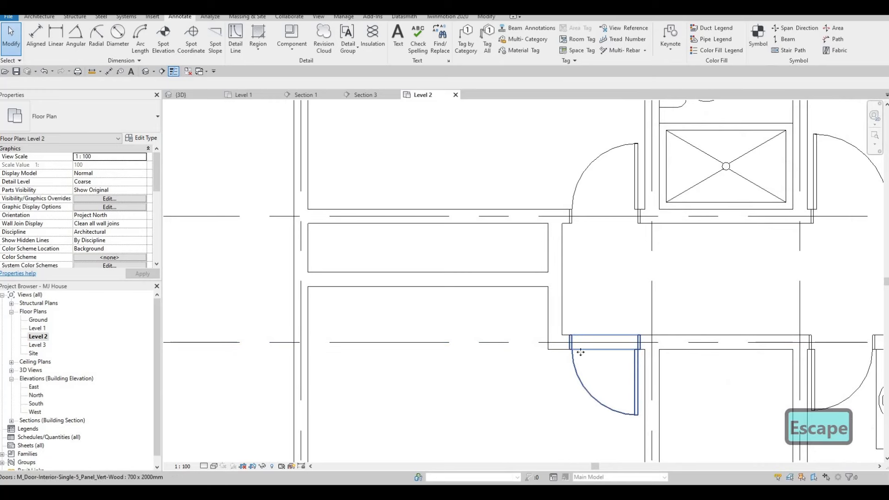
click(581, 352)
key(Escape)
click(557, 351)
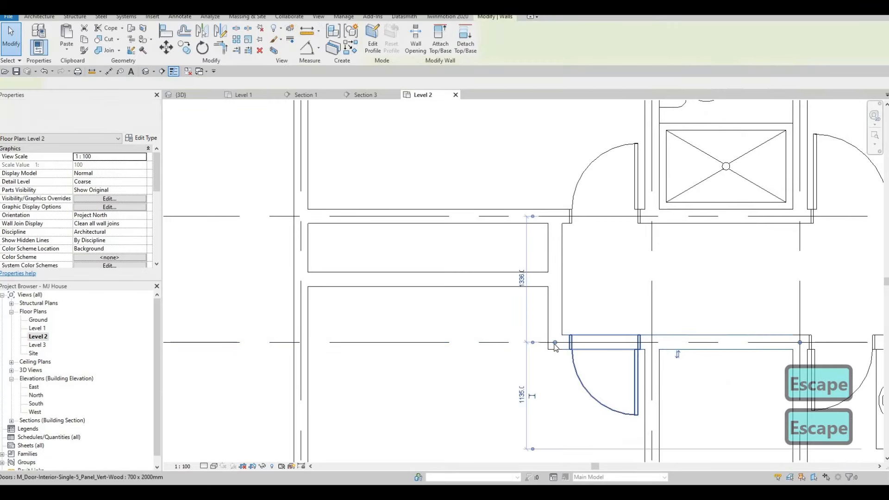
drag(561, 343, 301, 342)
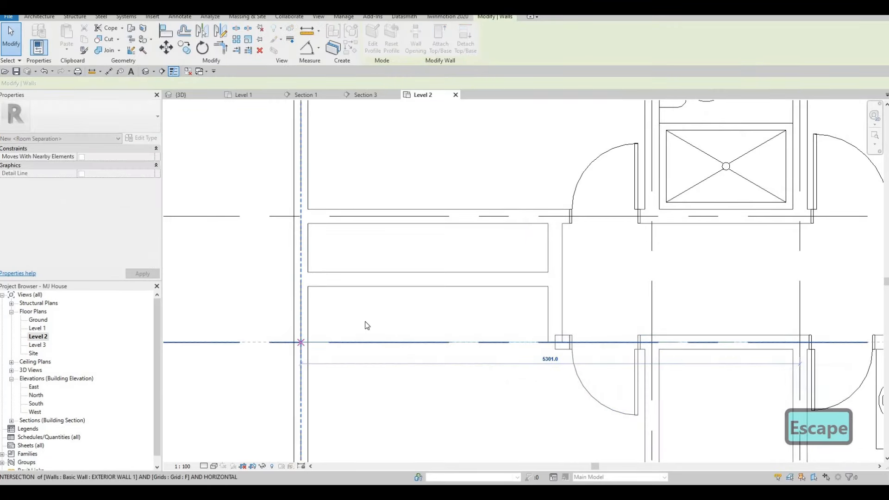
key(Escape)
- Draw INTERIOR WALL 1 segments beside the upper-right bedroom door, about 775 mm up and across to the east exterior wall, forming a closet
scroll(709, 257, down, 2)
middle_drag(709, 258, 469, 282)
key(Escape)
click(623, 262)
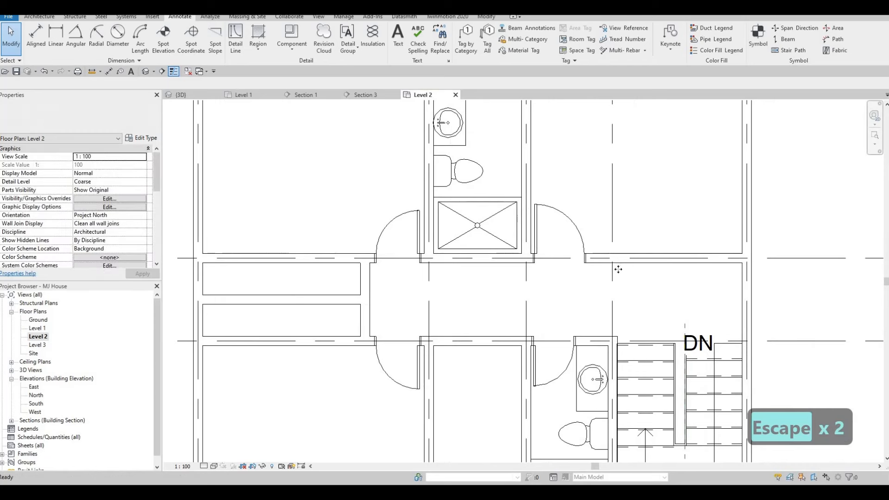
key(c)
key(s)
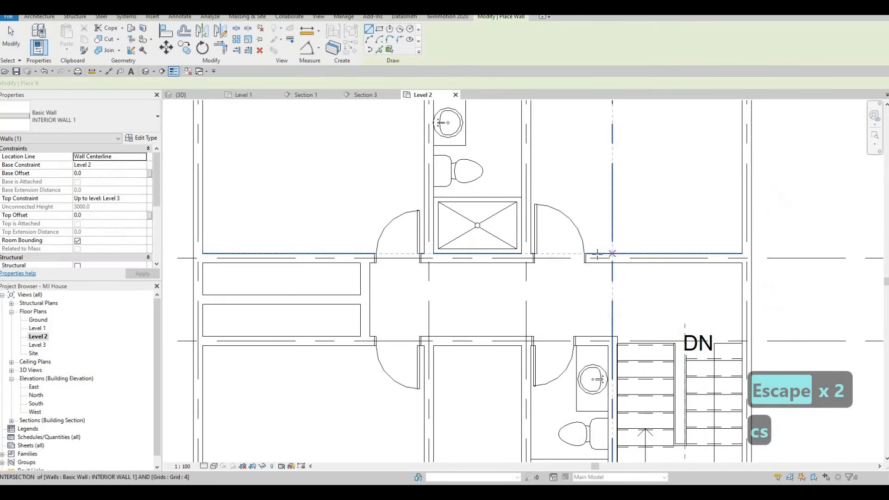
click(594, 255)
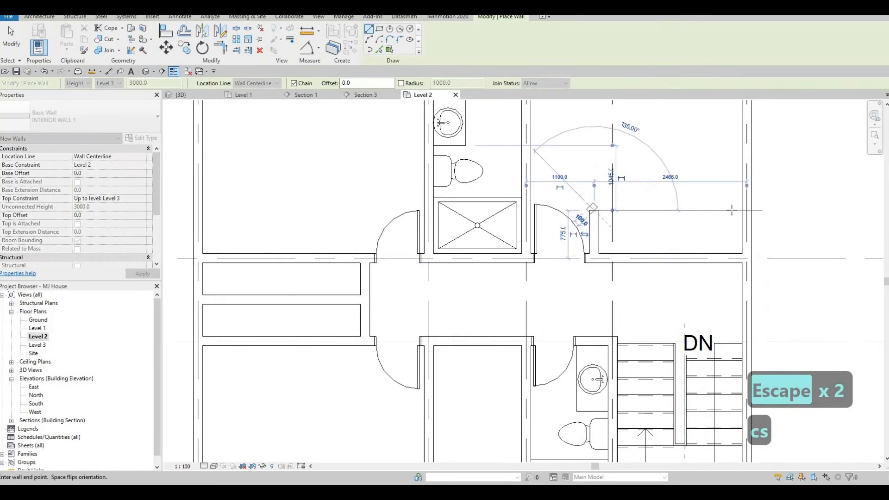
click(593, 211)
click(653, 221)
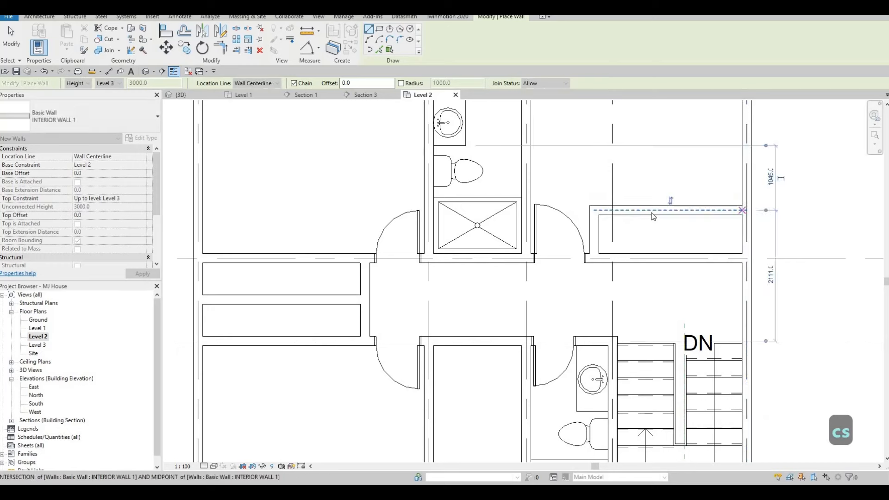
key(Escape)
key(Escape)
- Measure the new closet wall's distance from grid E by moving its temporary dimension's witness line there
middle_drag(769, 341, 736, 364)
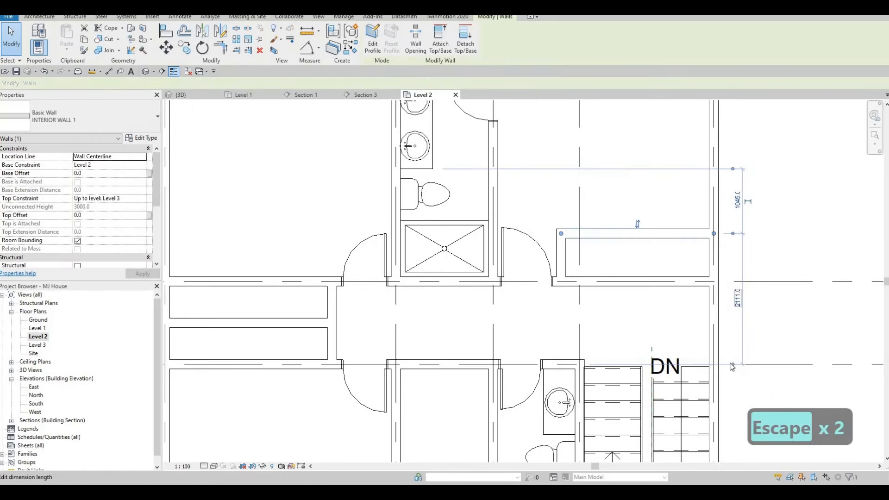
drag(711, 283, 714, 281)
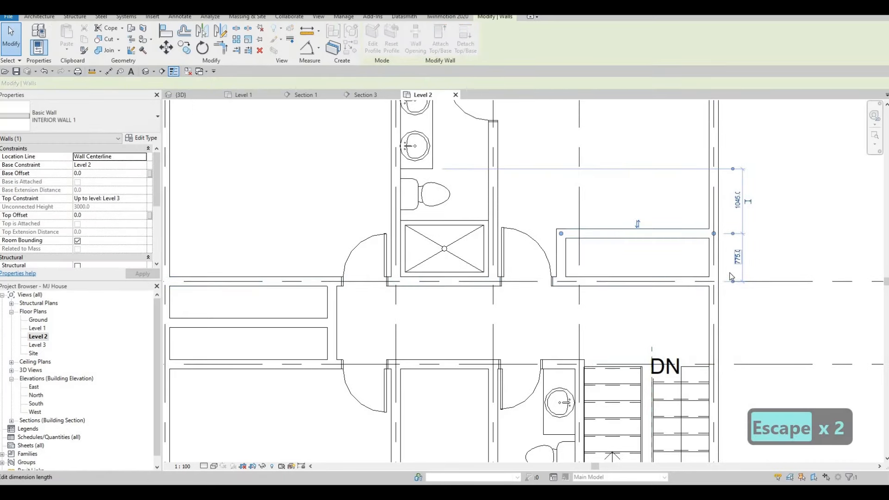
click(738, 257)
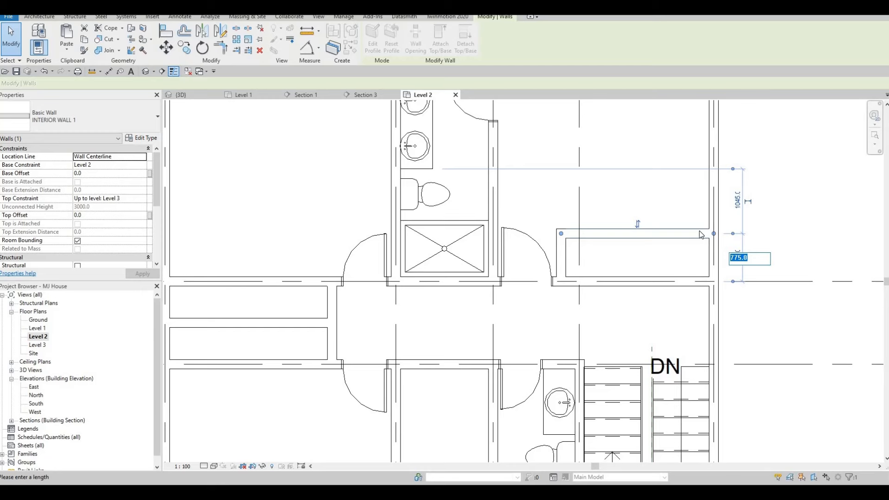
key(Escape)
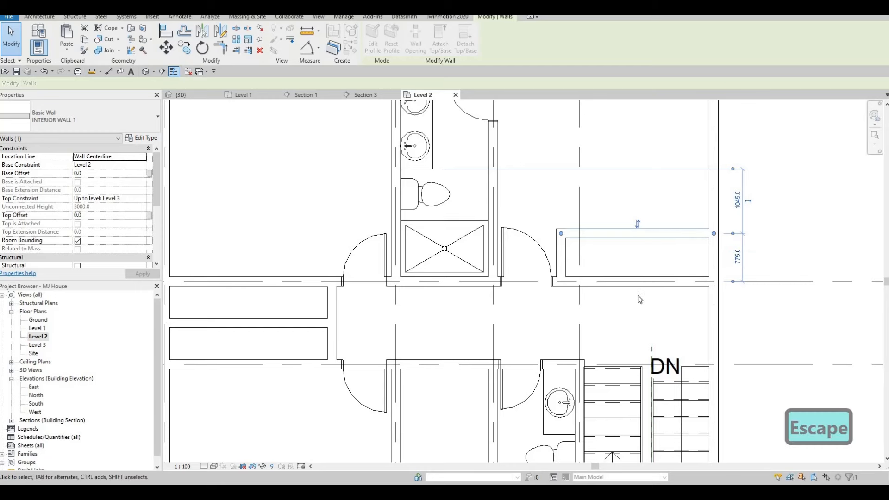
key(Escape)
- Draw two closely spaced horizontal detail lines in the <Demolished> style across the full width of the upper-right bedroom closet
scroll(620, 285, down, 3)
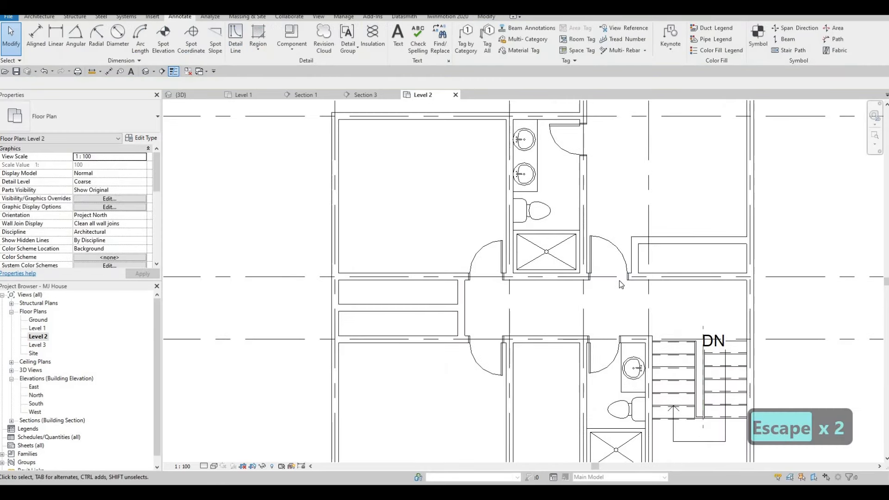
middle_drag(619, 280, 682, 269)
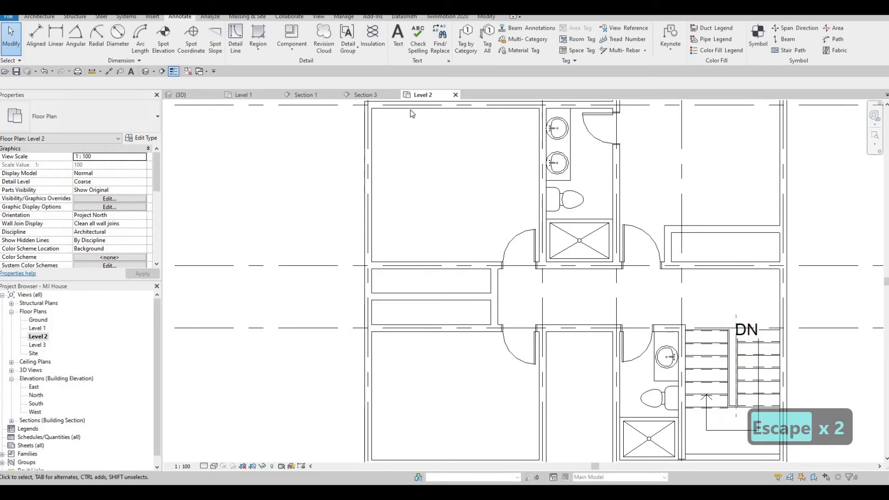
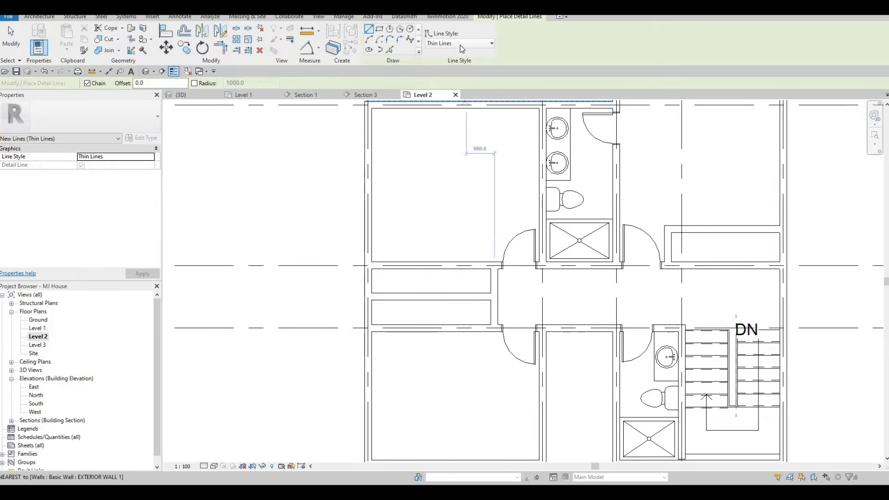
click(458, 43)
click(446, 73)
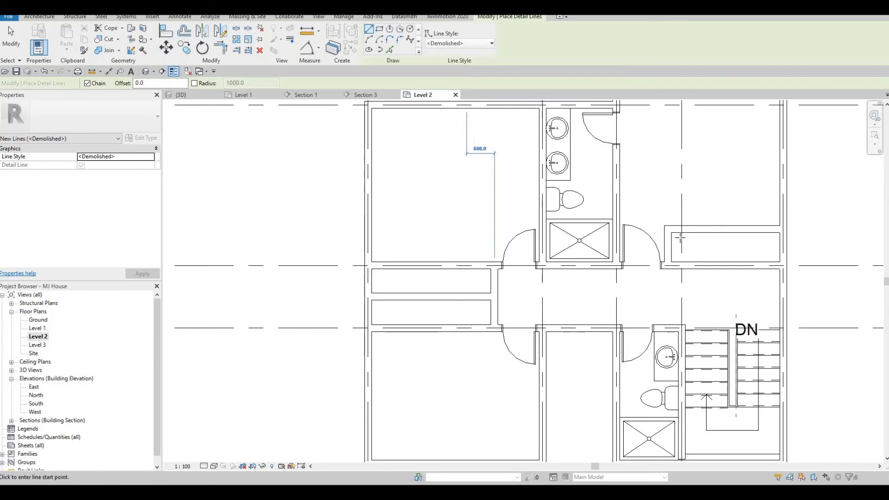
scroll(621, 245, up, 4)
click(624, 245)
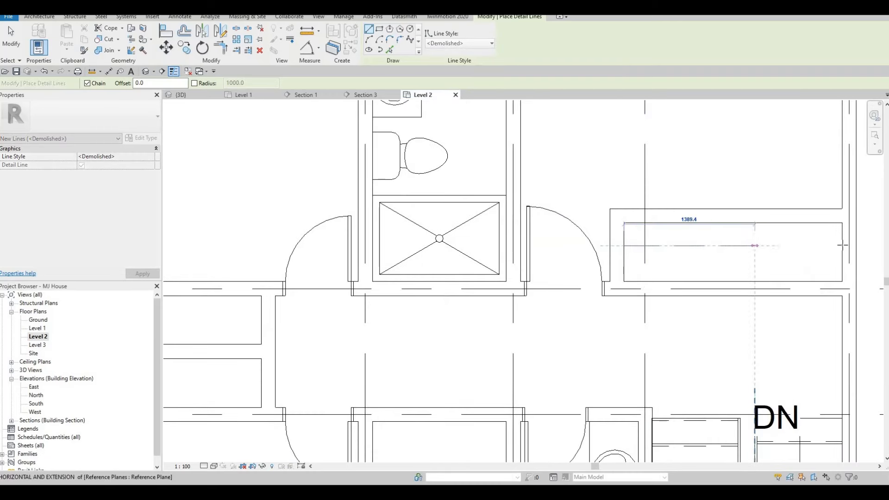
click(841, 245)
key(Escape)
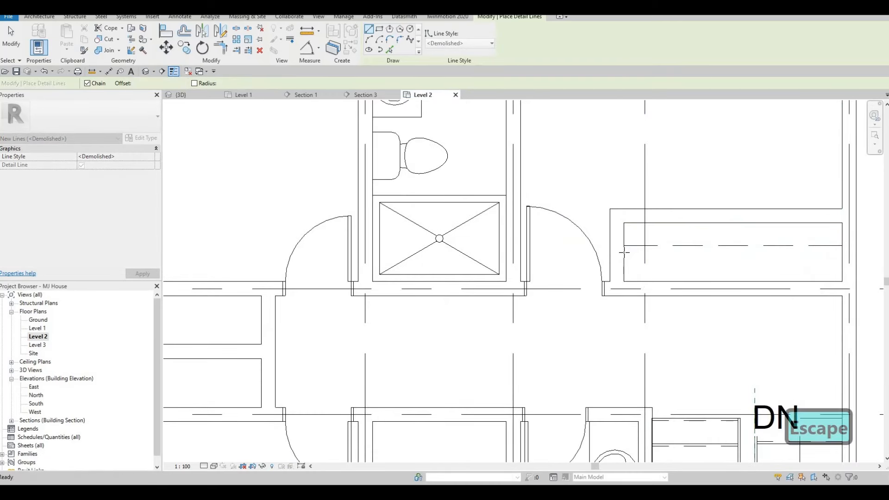
click(624, 252)
click(842, 253)
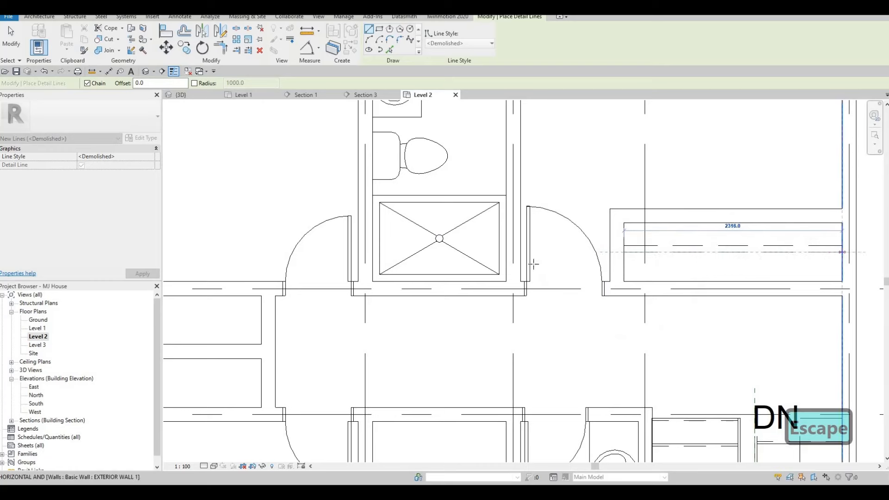
key(Escape)
- Draw two closely spaced horizontal <Demolished> detail lines across the upper of the two left-side closets, wall to wall
scroll(527, 264, down, 3)
middle_drag(465, 263, 732, 229)
scroll(502, 263, up, 2)
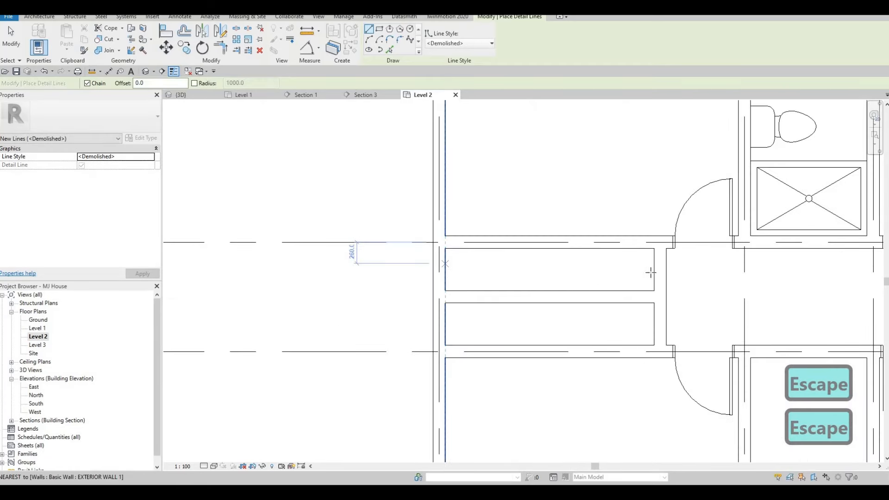
click(445, 263)
click(653, 263)
key(Escape)
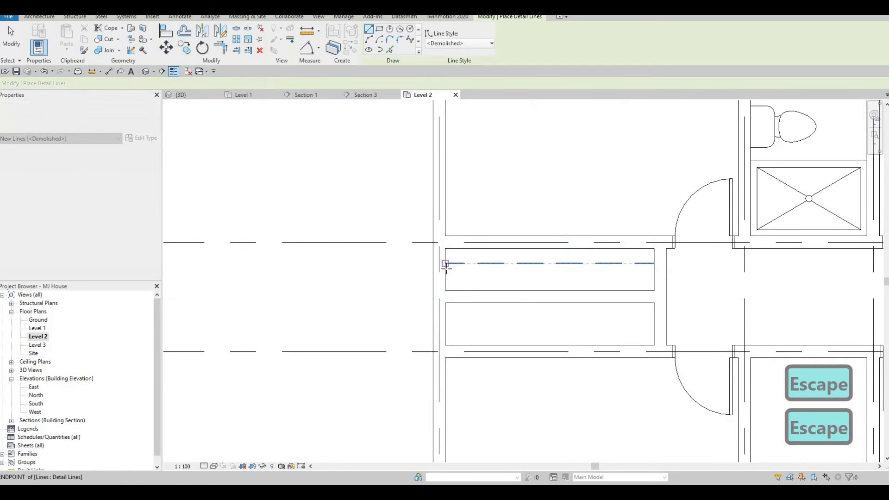
click(445, 268)
click(654, 268)
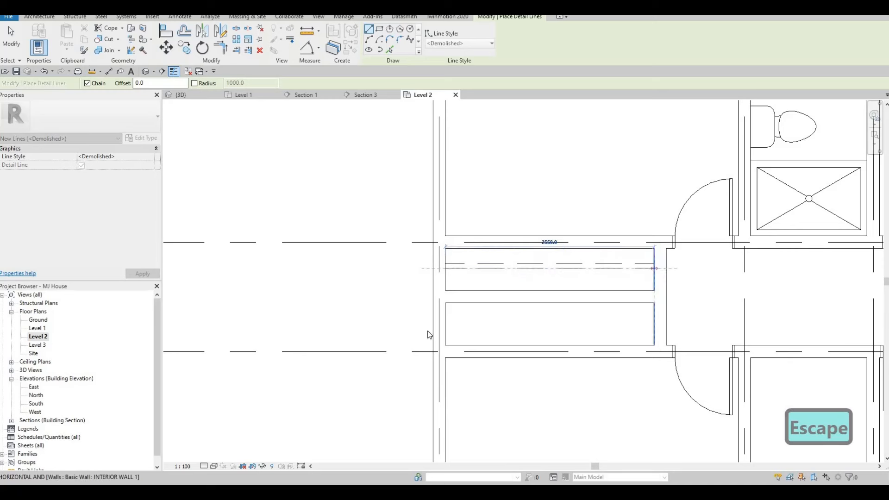
key(Escape)
- Draw two closely spaced horizontal <Demolished> detail lines across the lower of the two left-side closets, wall to wall
click(445, 320)
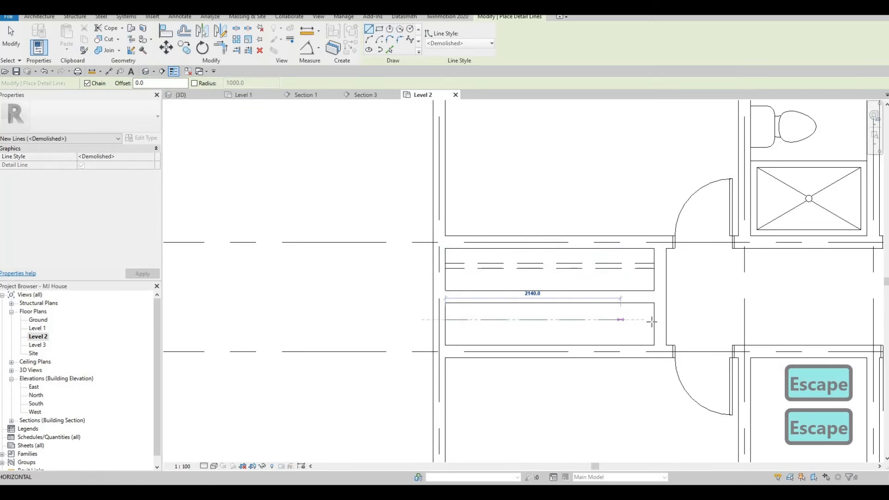
click(652, 319)
key(Escape)
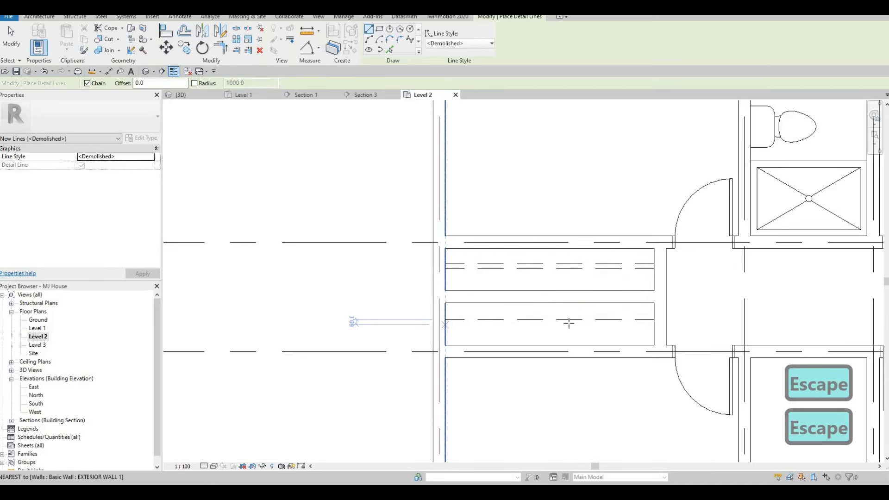
click(445, 324)
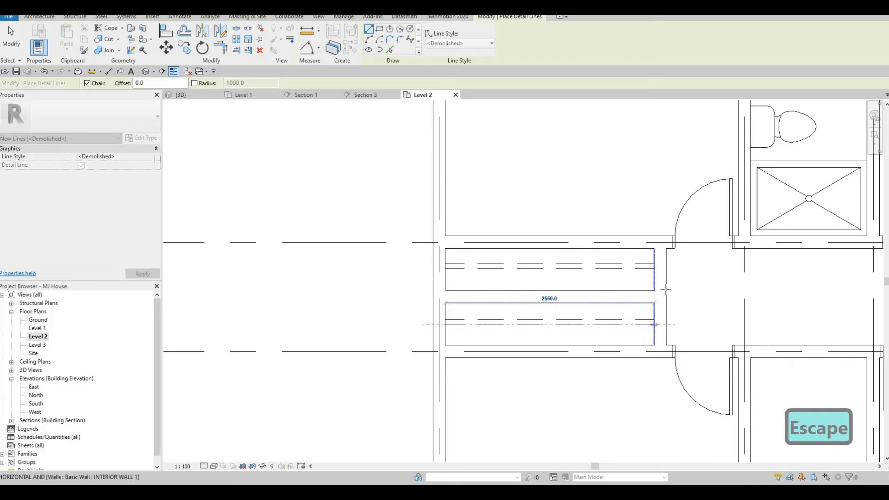
key(Escape)
scroll(523, 269, down, 4)
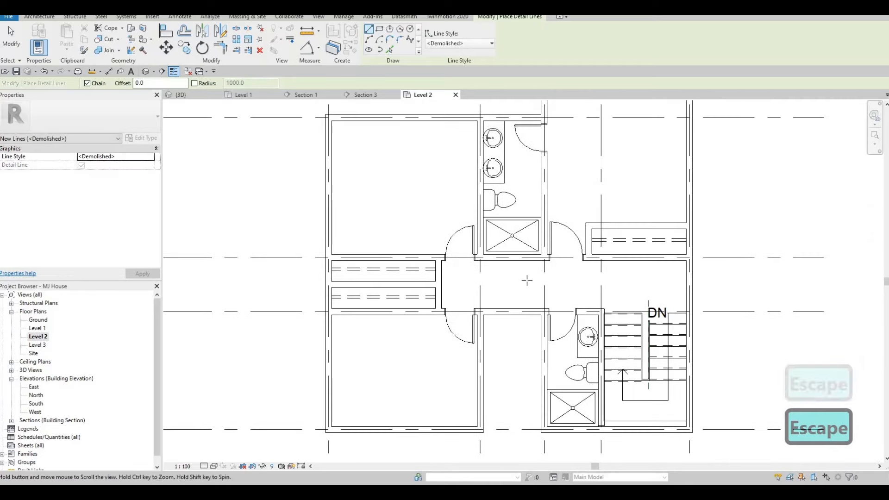
- Leave the detail line command and browse the family library to the Residential doors folder for loading a family
mouse_move(535, 254)
middle_down()
mouse_move(544, 286)
mouse_move(518, 285)
middle_up()
scroll(523, 277, down, 1)
key(Escape)
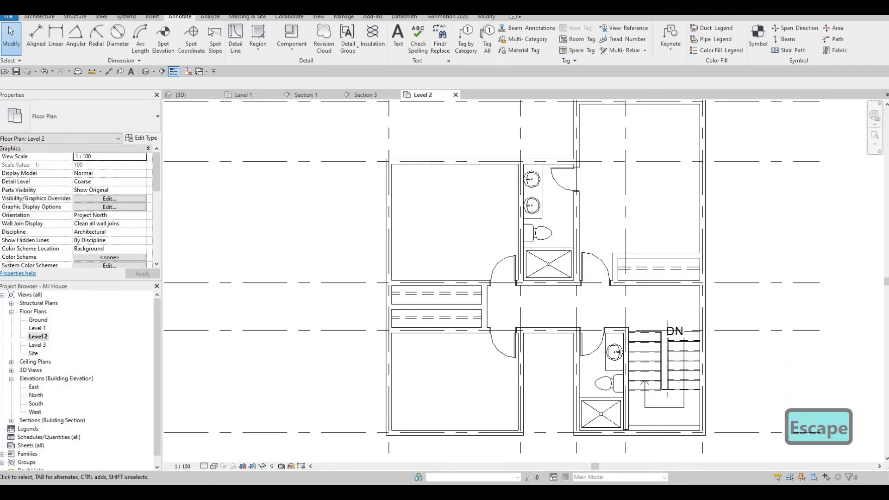
click(156, 17)
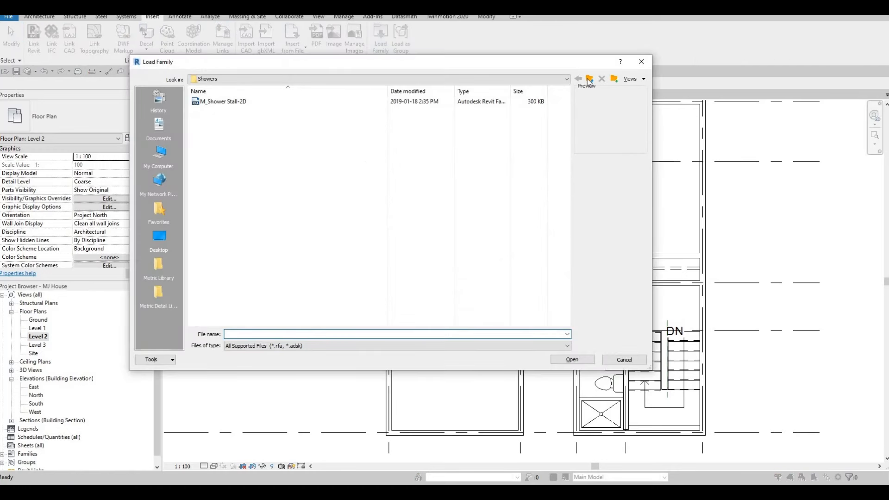
click(589, 79)
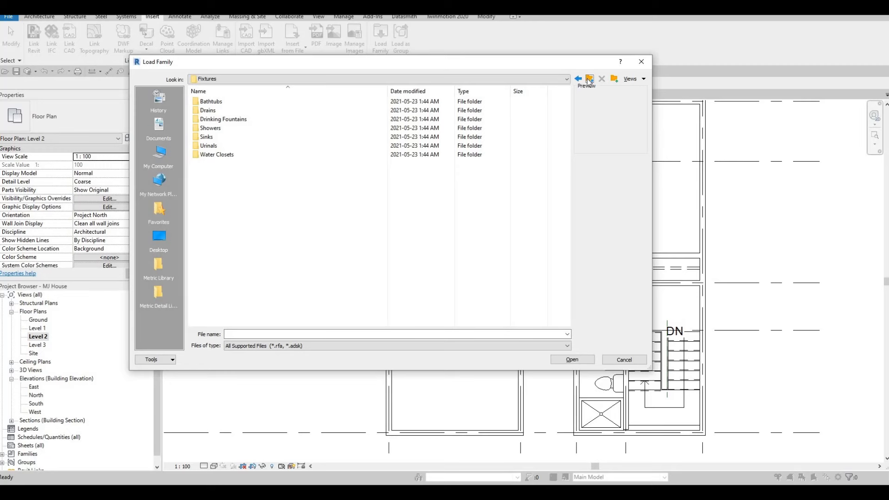
click(588, 79)
click(587, 78)
key(BackSpace)
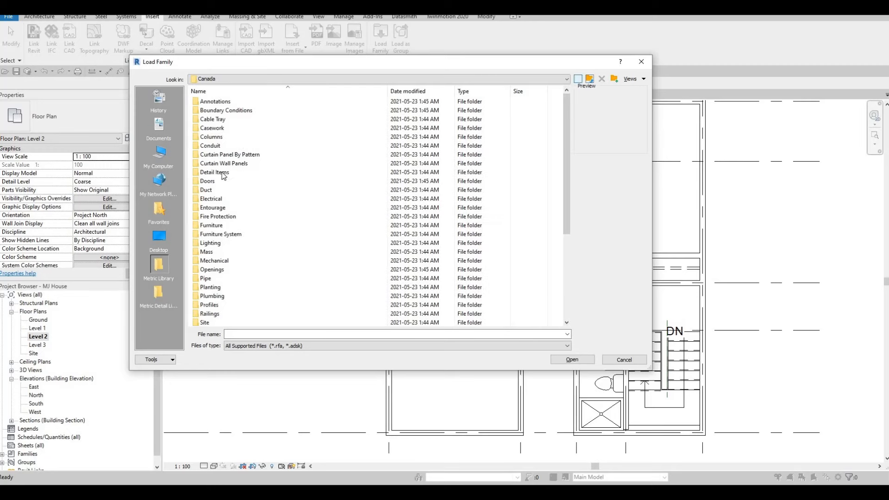
double_click(211, 181)
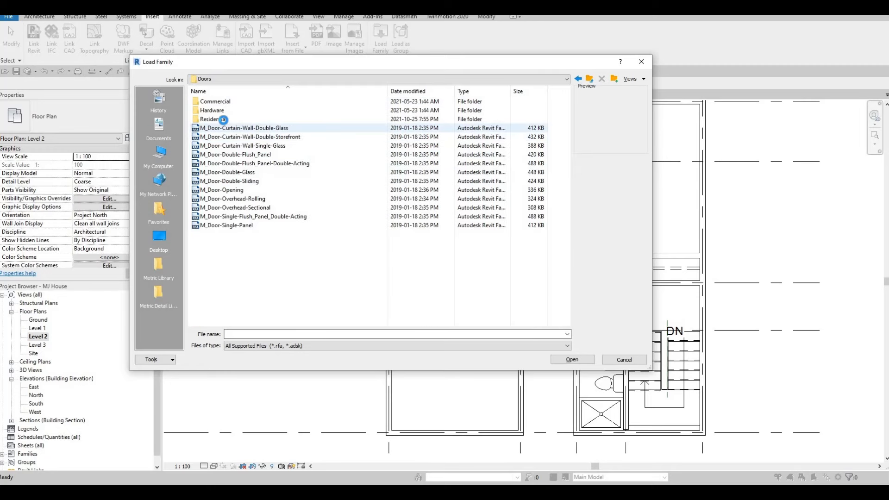
double_click(222, 119)
- Choose the M_Door-Interior-Double-Sliding-2_Panel-Wood family among the residential doors and open it for loading
click(236, 226)
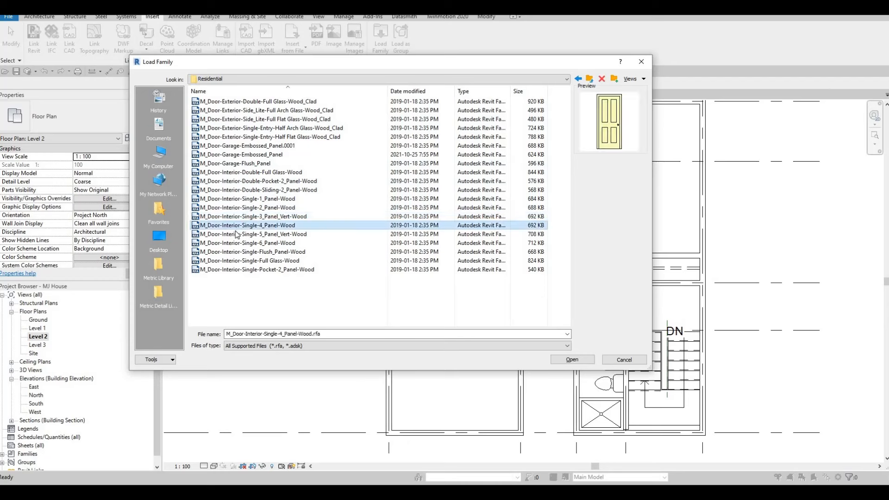
key(Down)
key(Up)
key(Up)
key(Up)
key(Up)
key(Up)
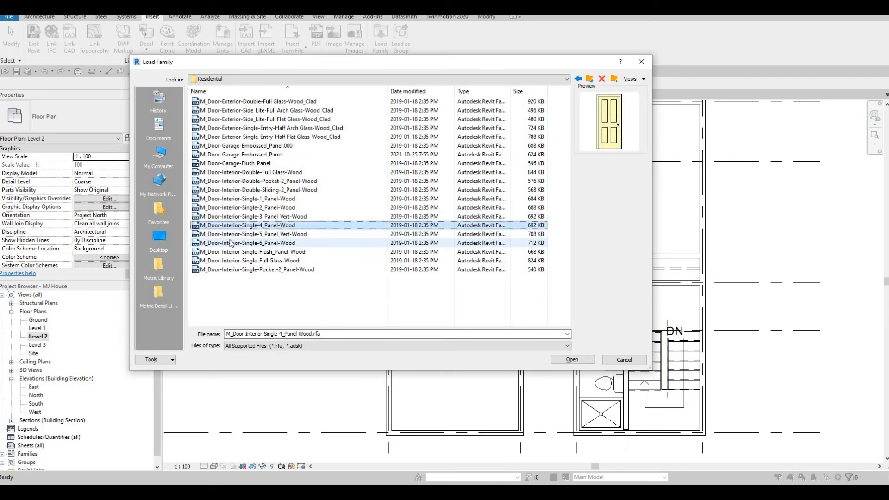
key(Up)
key(Down)
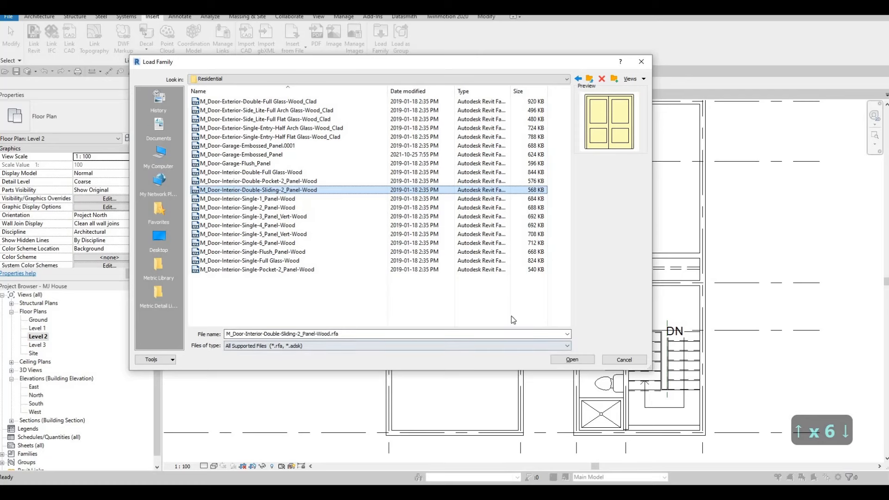
click(581, 360)
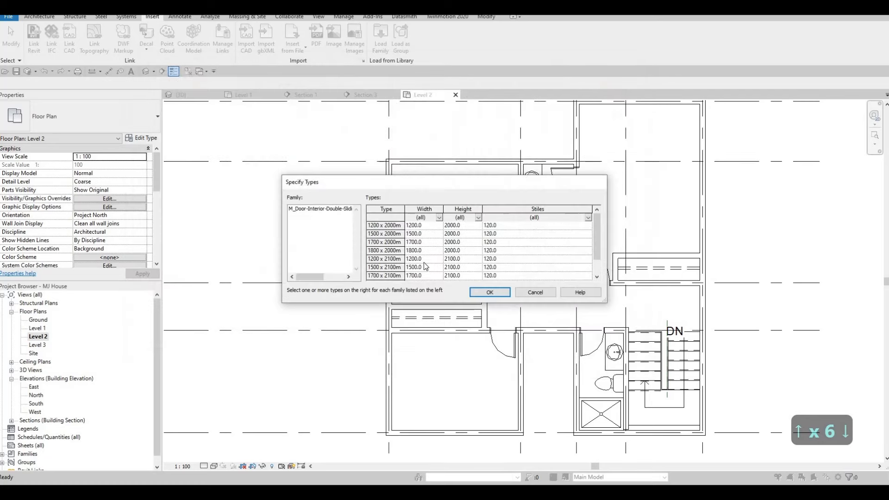
- Load all the listed size types of the double sliding door, from 1200 x 2000mm to 1800 x 2100mm
click(393, 233)
key(ctrl+a)
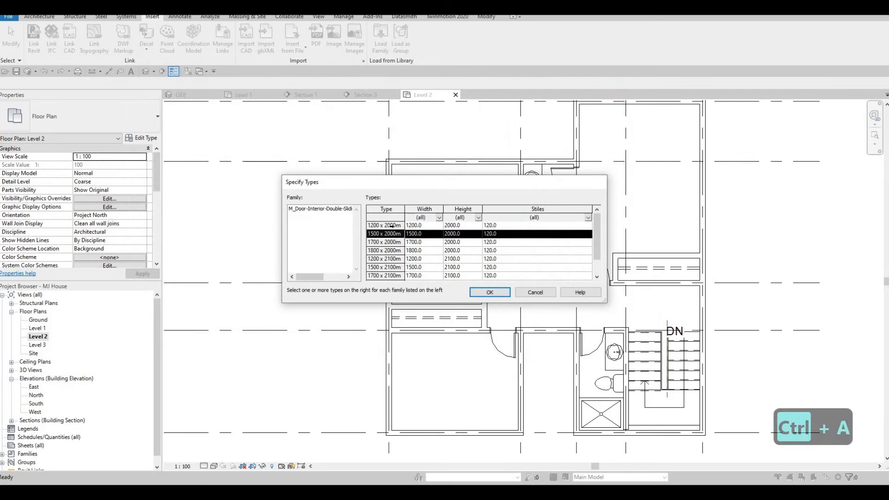
key(Up)
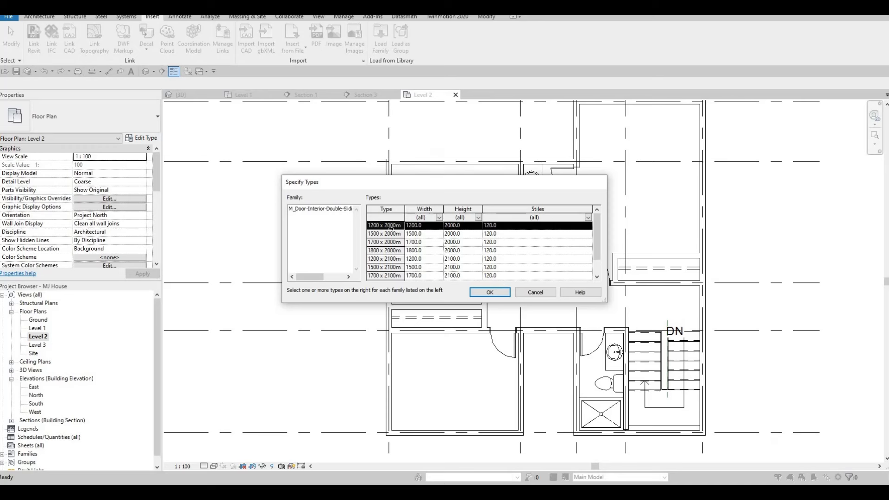
scroll(422, 250, down, 1)
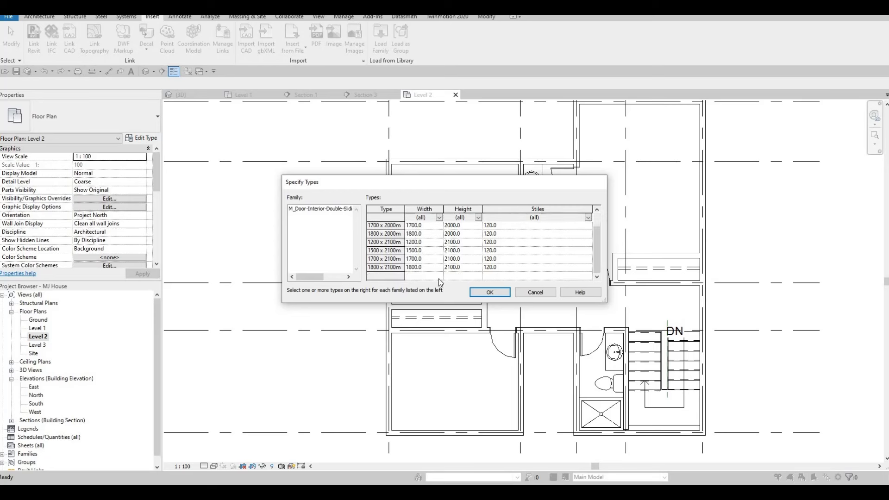
key(ctrl+a)
click(471, 295)
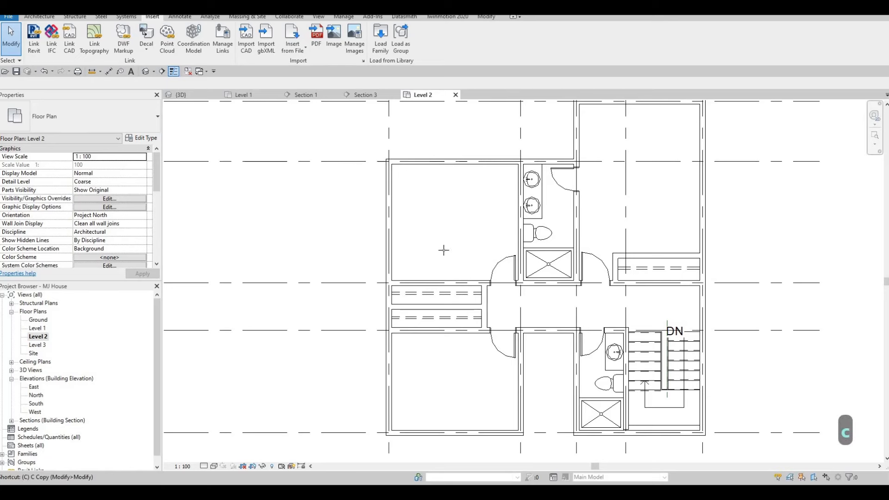
key(m)
key(Escape)
key(Escape)
key(Escape)
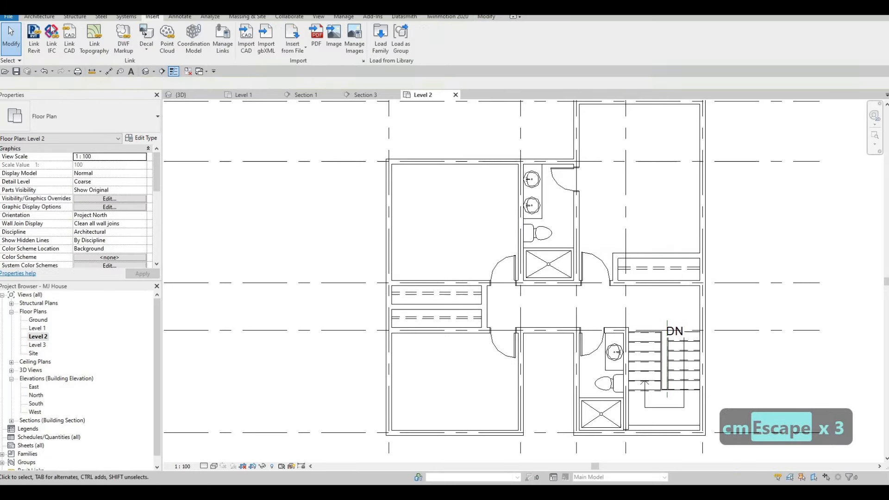
- Start the Door tool with the 1700 x 2000mm type of M_Door-Interior-Double-Sliding-2_Panel-Wood
click(39, 18)
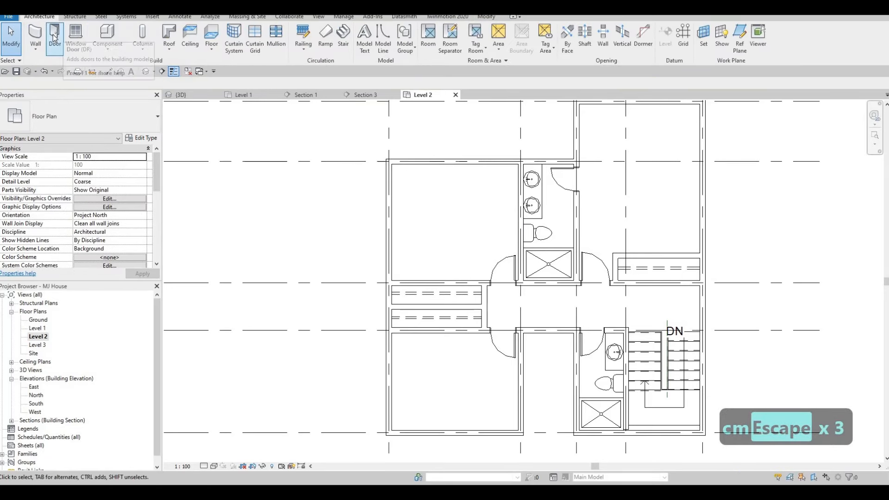
click(55, 38)
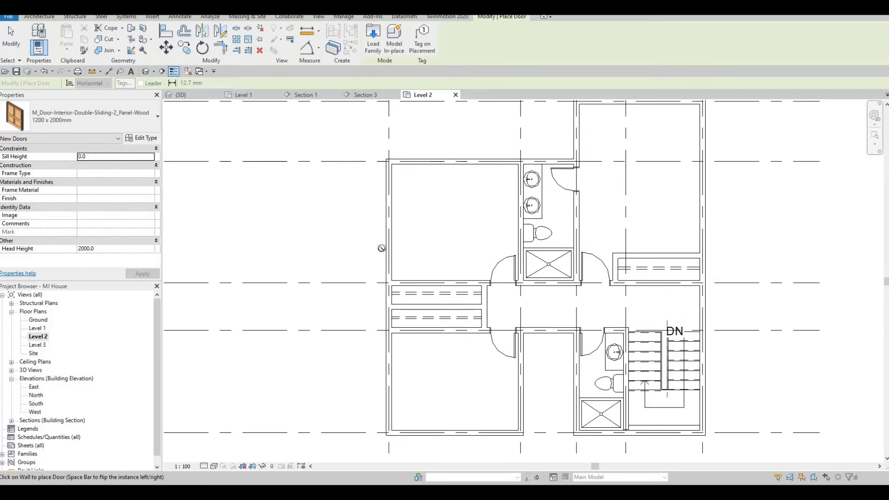
scroll(444, 280, up, 1)
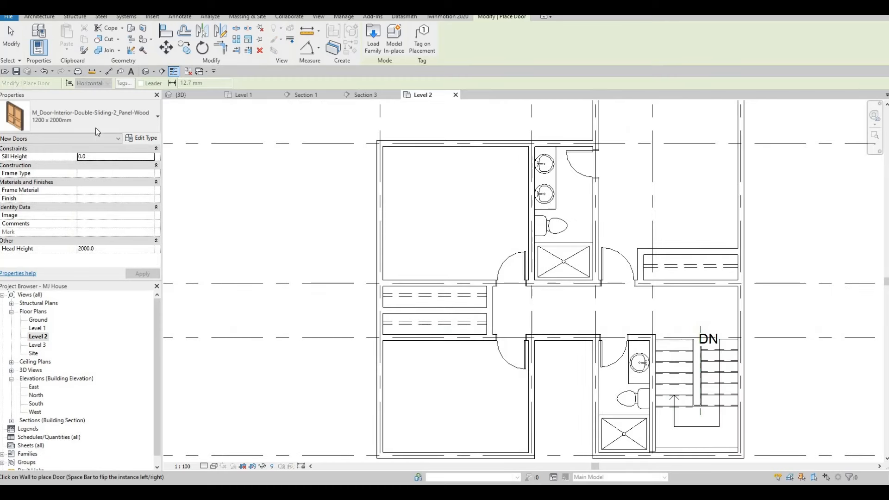
click(96, 128)
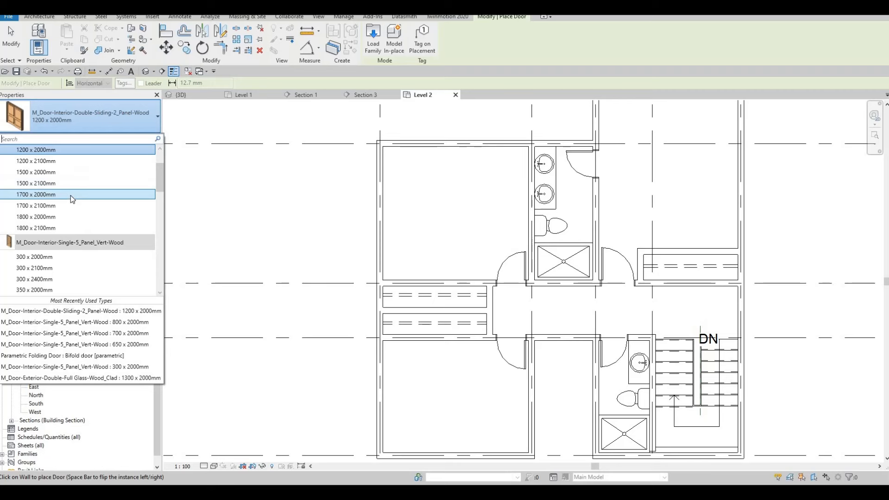
scroll(70, 195, up, 1)
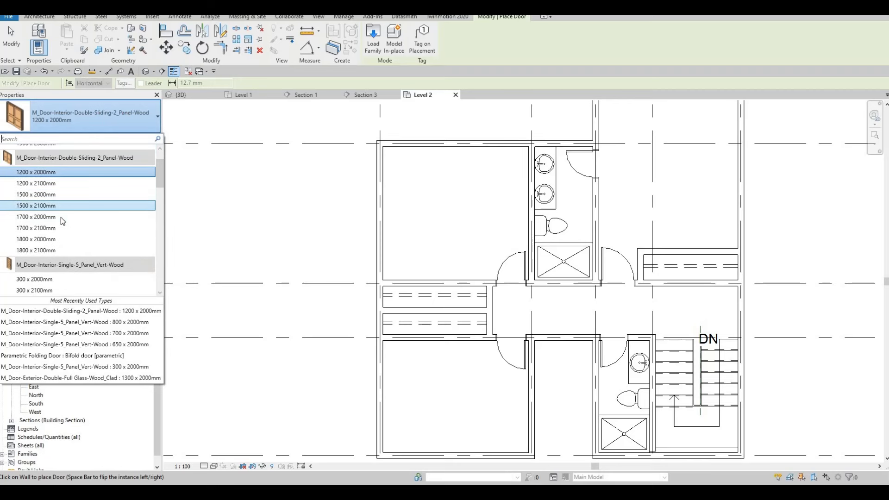
click(66, 194)
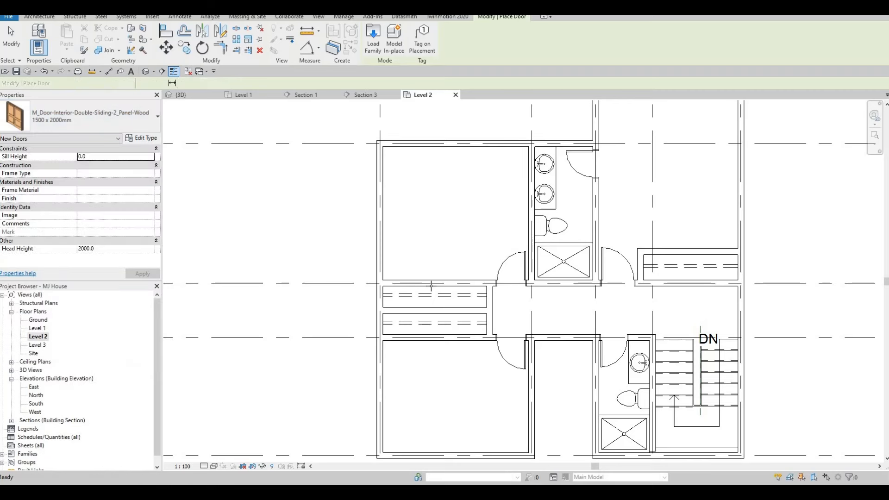
click(101, 125)
click(106, 216)
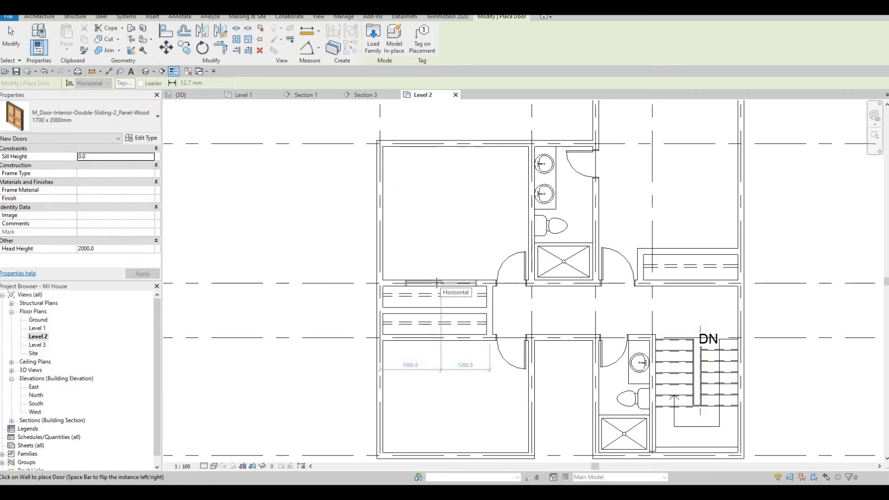
- Place sliding doors centred in the bedroom-side walls of both left-side closets and the upper-right closet, and end door placement
click(432, 339)
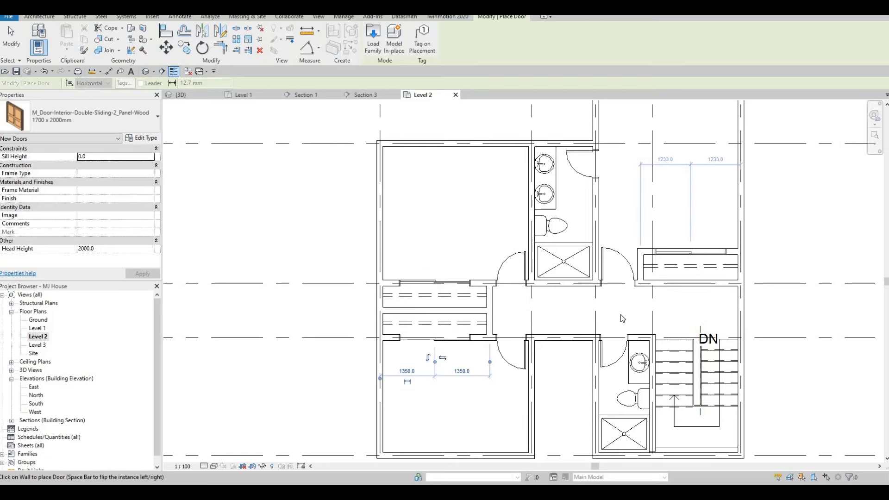
key(Escape)
key(Escape)
scroll(570, 311, down, 3)
middle_drag(507, 288, 471, 308)
key(Escape)
key(Escape)
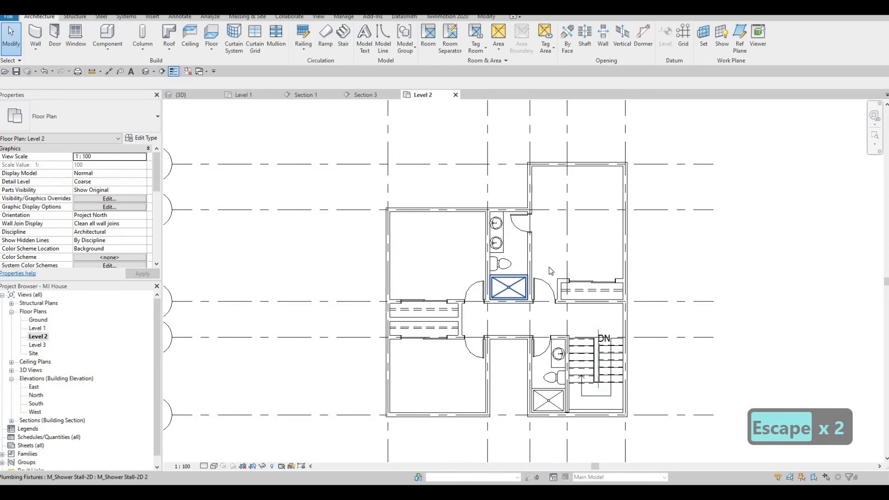
- Load the M_Bed-Box family from the Beds folder of the library's Furniture category
click(152, 17)
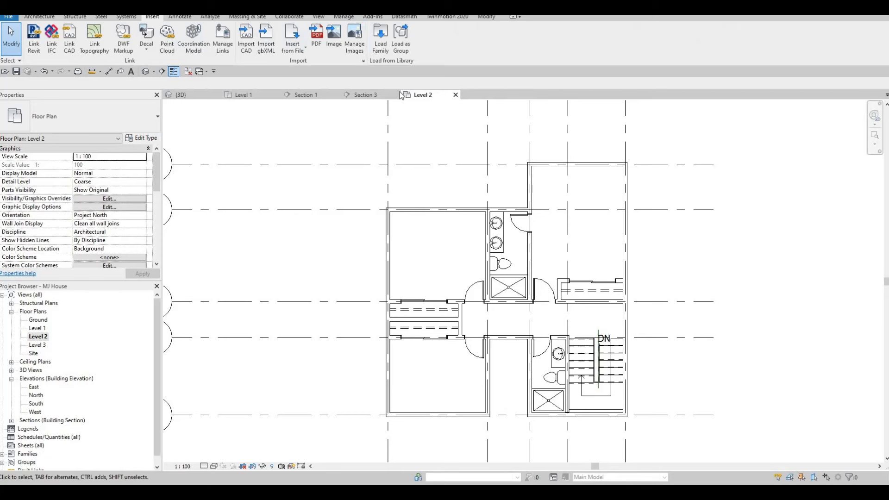
click(381, 37)
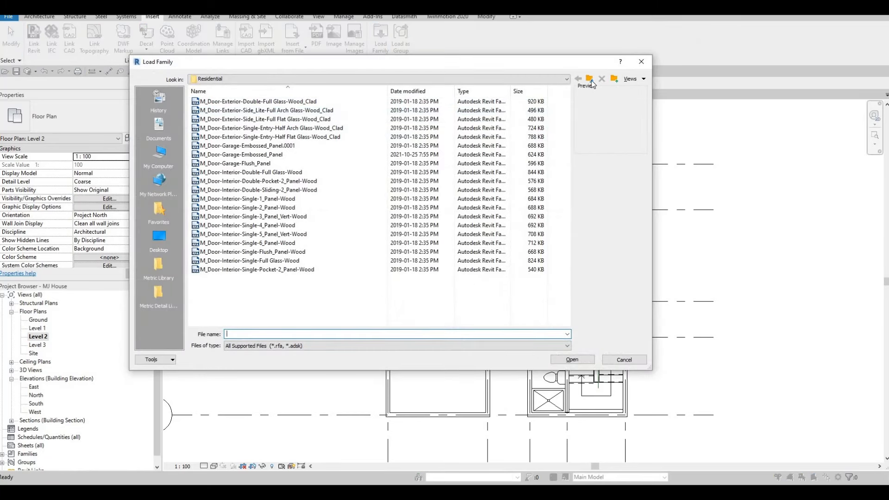
click(591, 80)
click(591, 81)
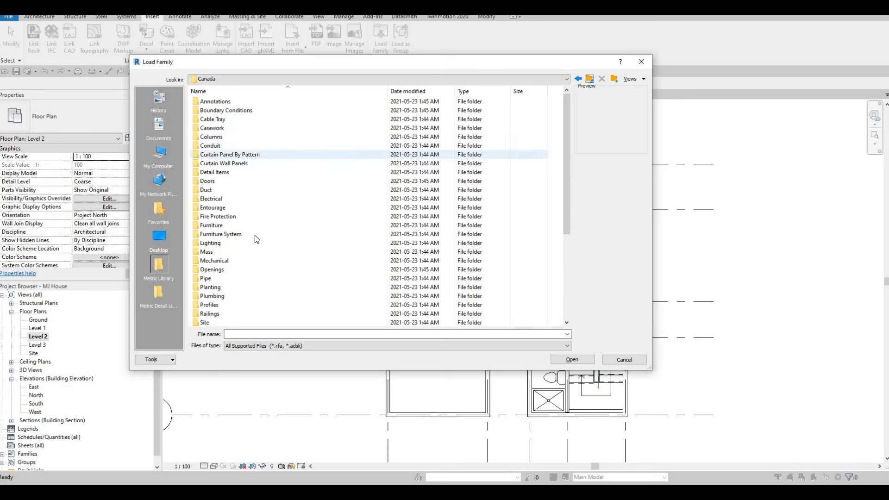
scroll(237, 269, down, 2)
scroll(237, 268, up, 2)
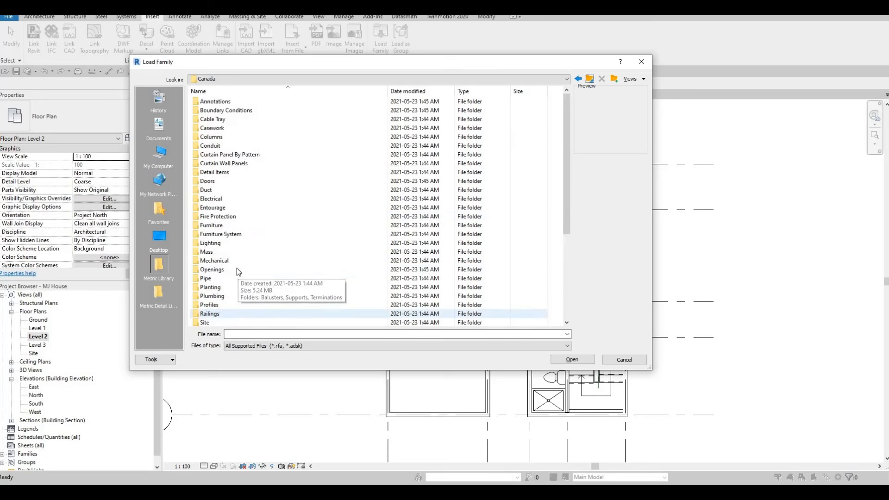
click(217, 226)
key(Return)
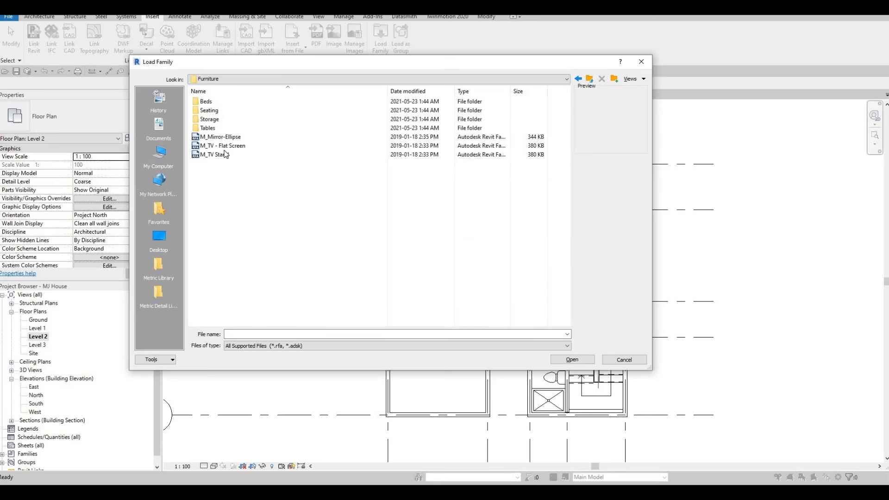
double_click(218, 103)
click(213, 102)
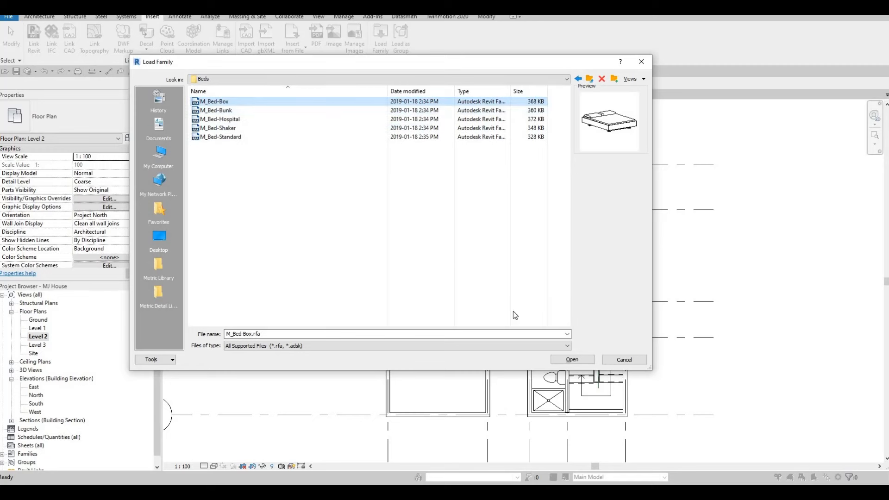
click(581, 362)
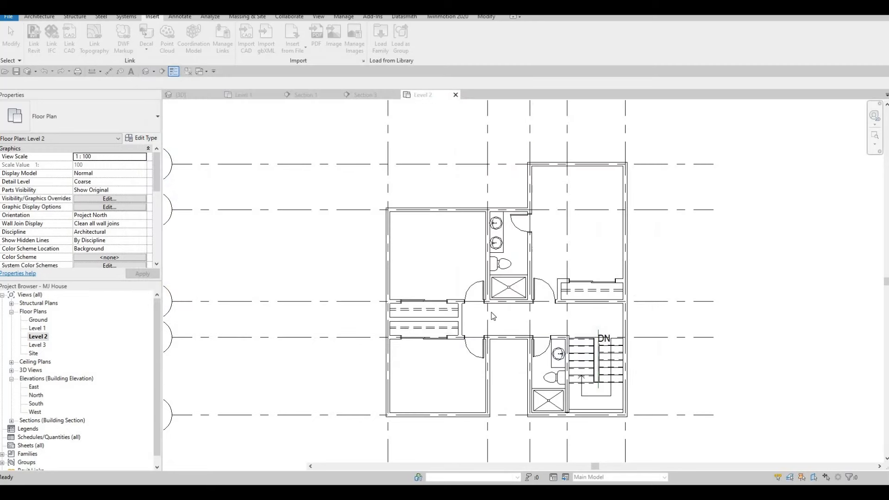
- Place a 1525 x 2007mm - Queen M_Bed-Box in the upper-right bedroom, rotated with its headboard against the right exterior wall
key(c)
key(m)
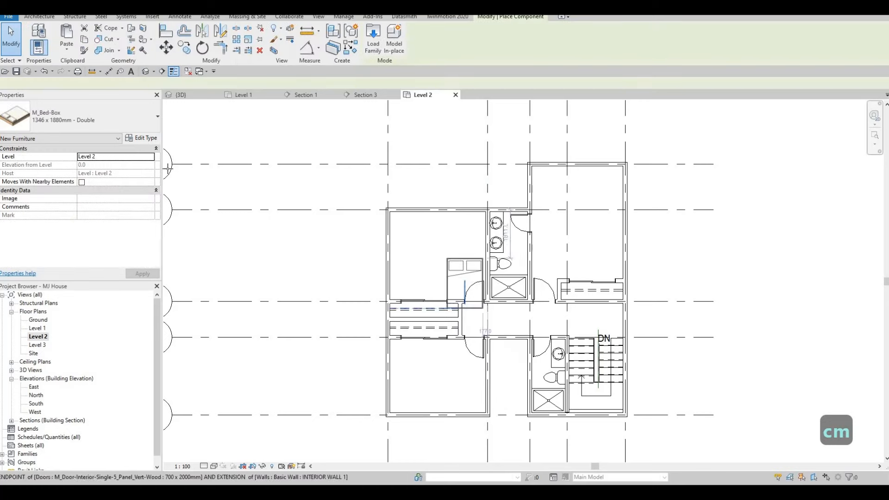
click(111, 121)
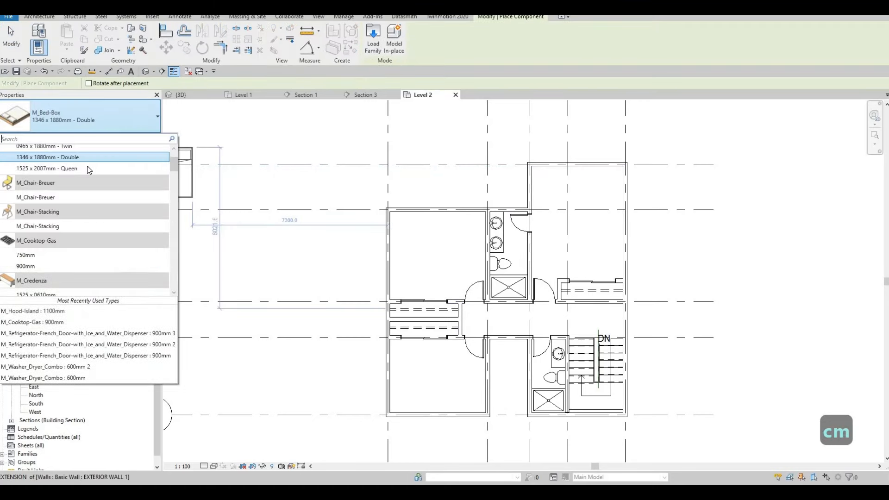
click(46, 168)
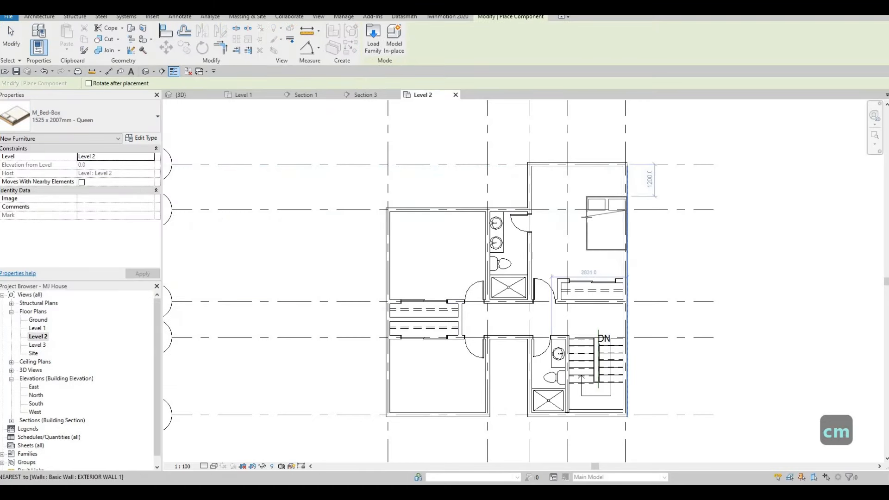
key(space)
key(space)
key(space)
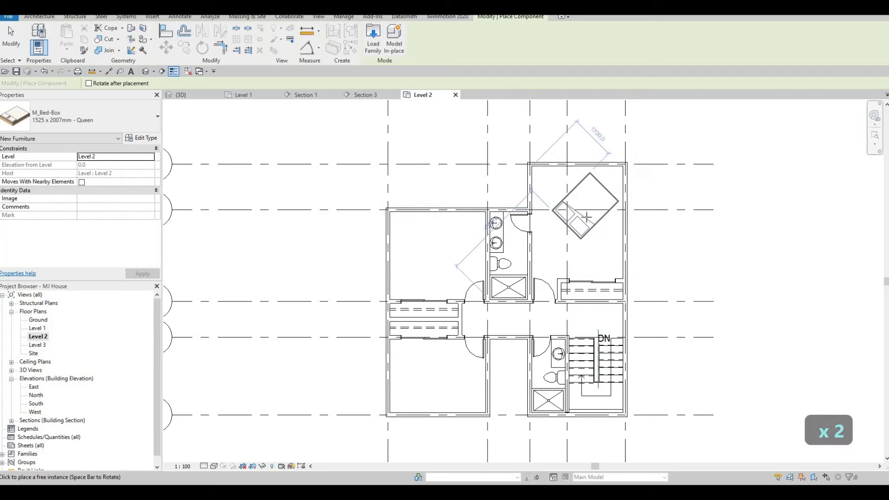
key(space)
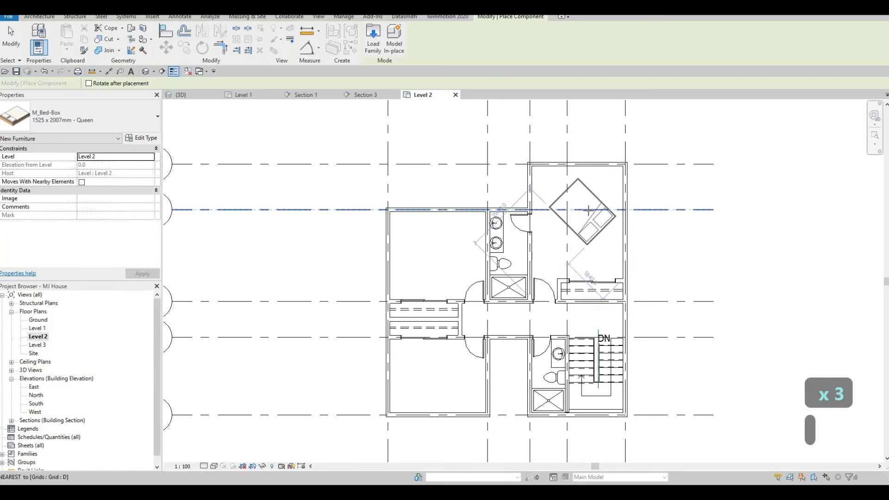
key(space)
scroll(595, 210, up, 2)
scroll(598, 209, up, 1)
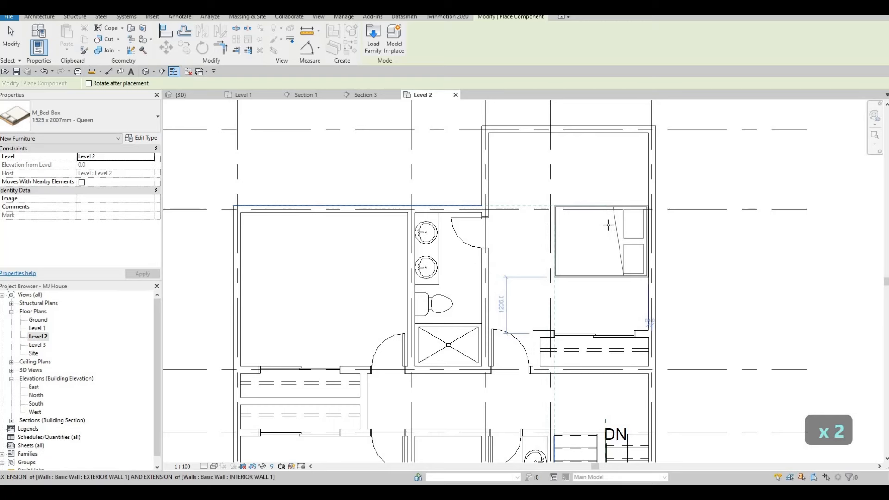
click(564, 223)
- Place another queen bed in the upper-left bedroom, rotated with its headboard against the left exterior wall
scroll(561, 235, down, 2)
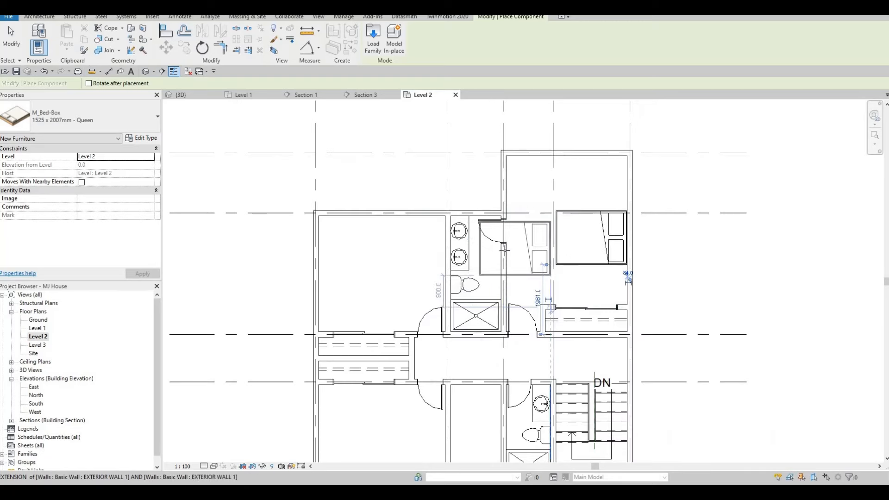
middle_drag(478, 249, 577, 244)
key(space)
key(space)
key(space)
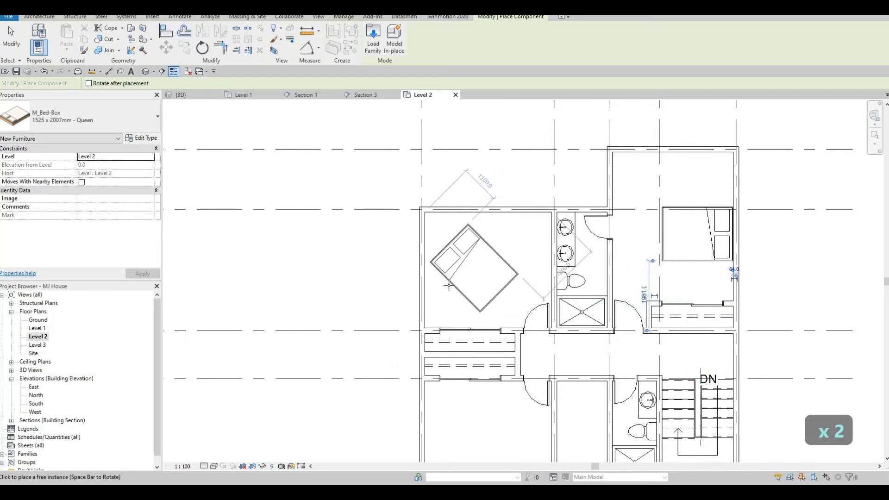
scroll(452, 283, up, 1)
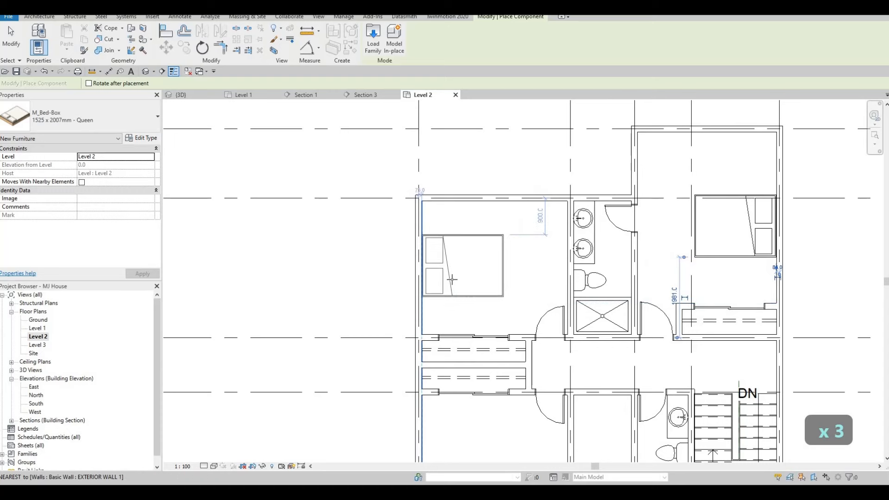
click(456, 274)
- Place a third queen bed in the lower-left bedroom with its headboard against the left exterior wall, and end bed placement
scroll(473, 254, down, 2)
middle_drag(458, 390, 467, 311)
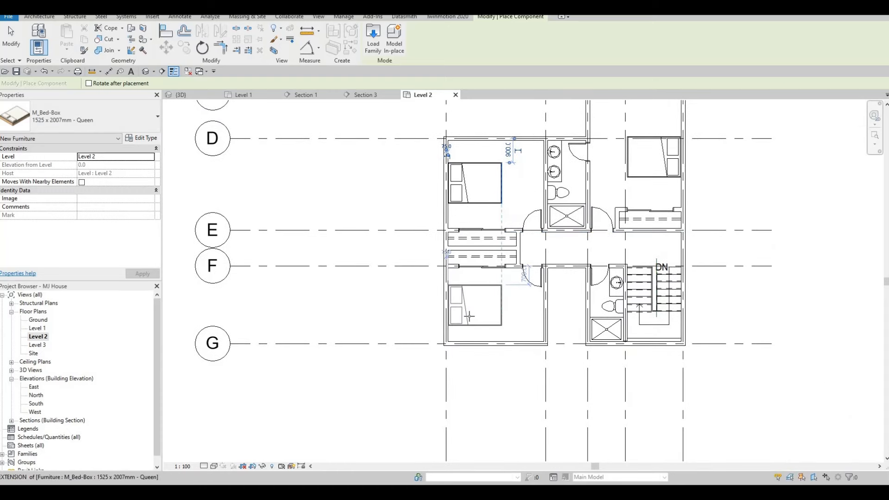
click(475, 309)
key(Escape)
key(Escape)
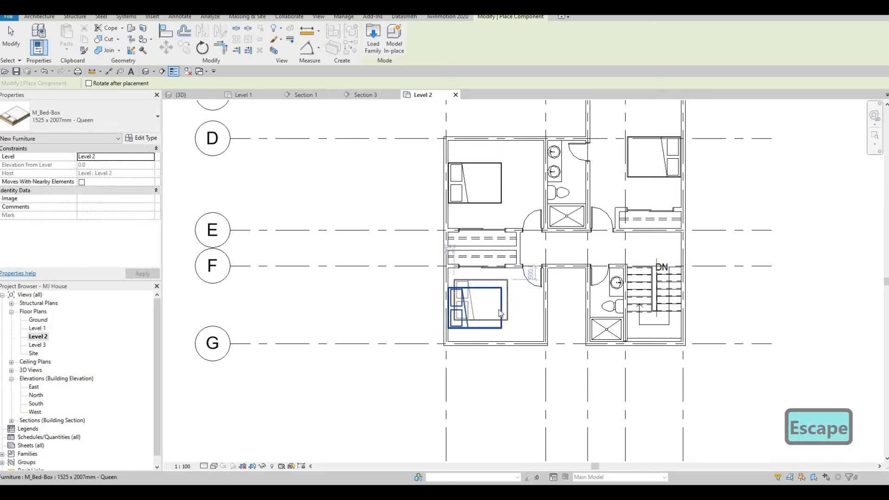
middle_drag(445, 220, 420, 238)
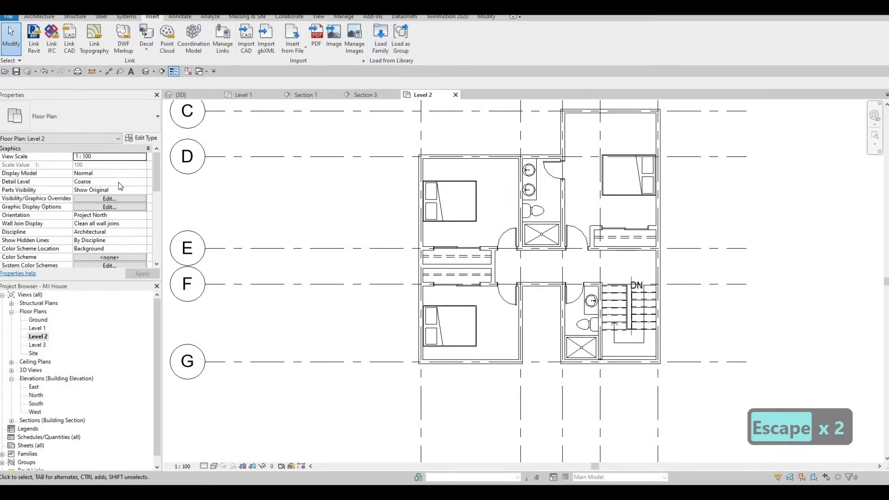
- Set the underlay base level of the Level 2 floor plan to Level 1
key(Escape)
scroll(77, 246, down, 6)
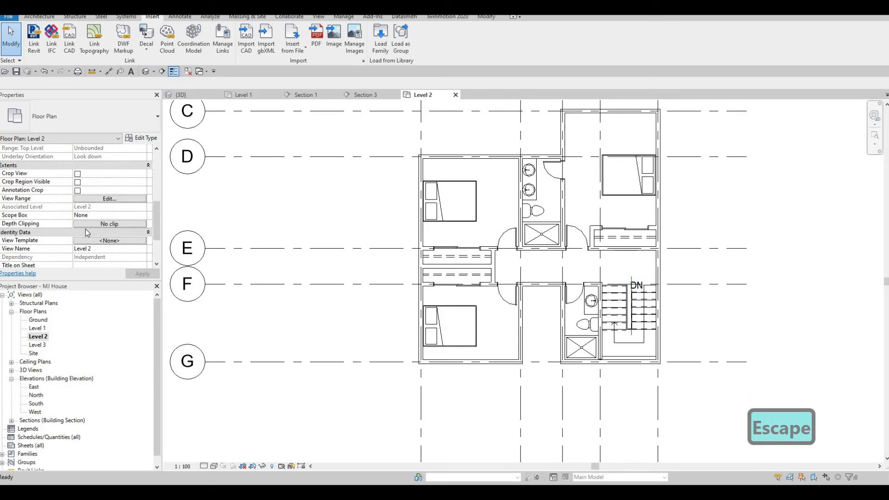
scroll(87, 224, up, 2)
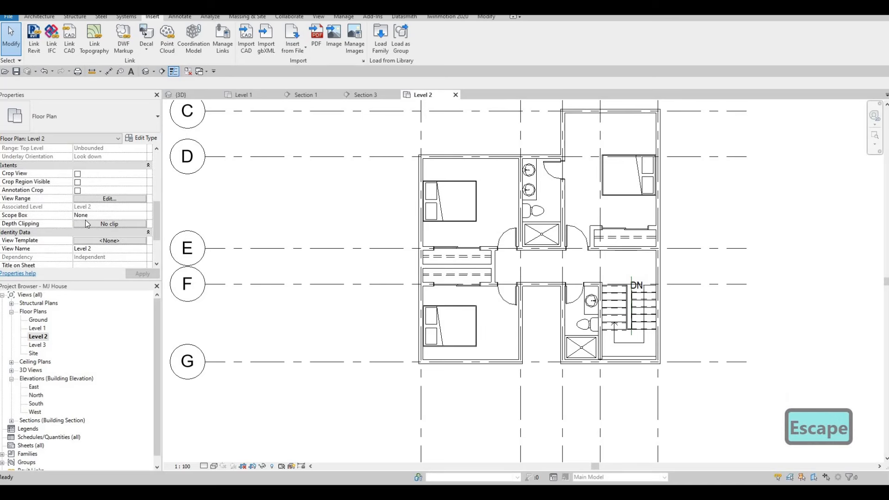
scroll(85, 221, down, 4)
scroll(85, 220, up, 7)
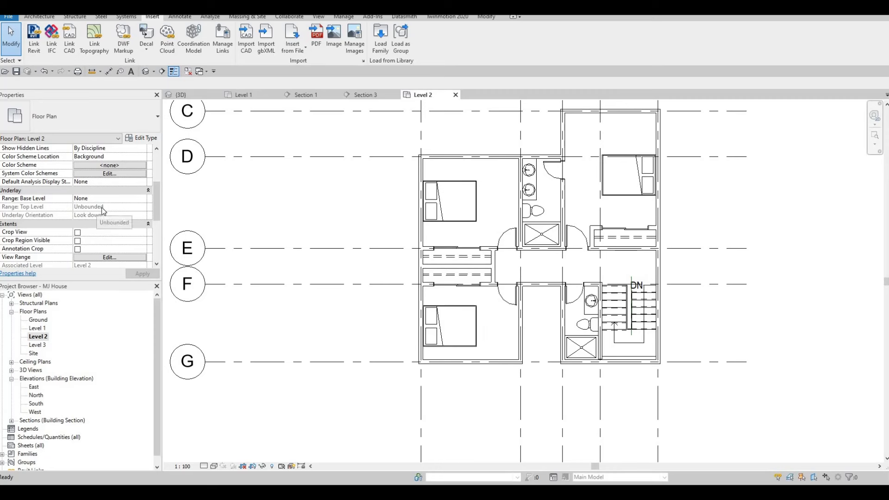
scroll(103, 211, up, 2)
key(Escape)
scroll(98, 199, down, 5)
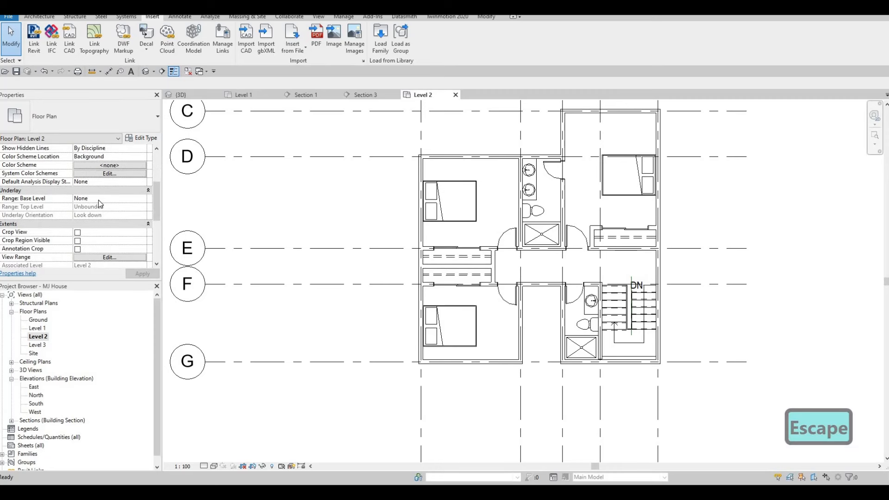
scroll(96, 199, up, 2)
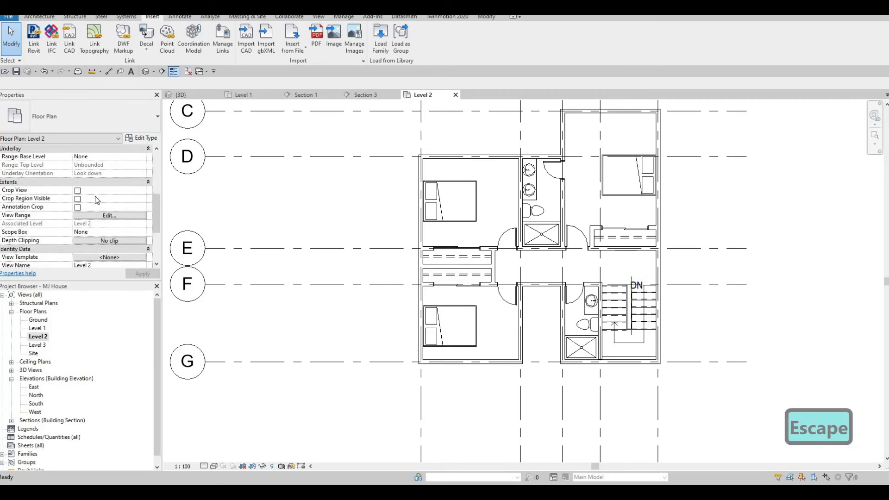
scroll(97, 201, up, 4)
scroll(96, 203, down, 2)
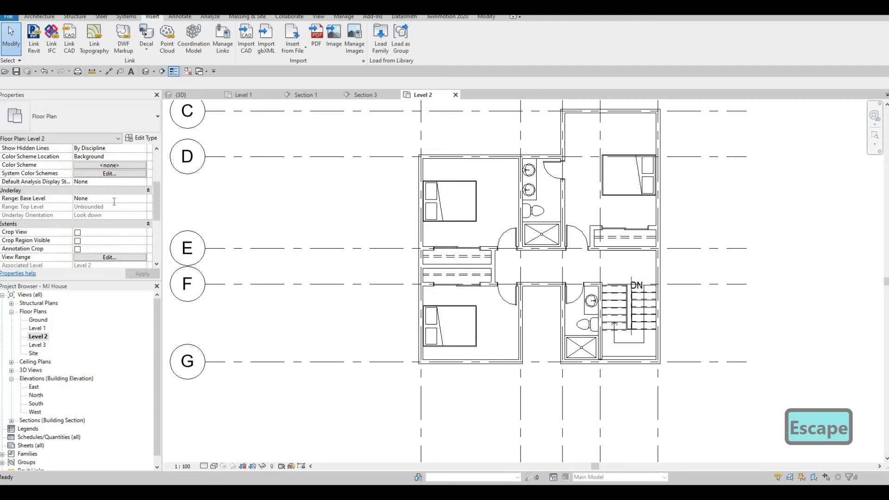
click(142, 199)
click(142, 198)
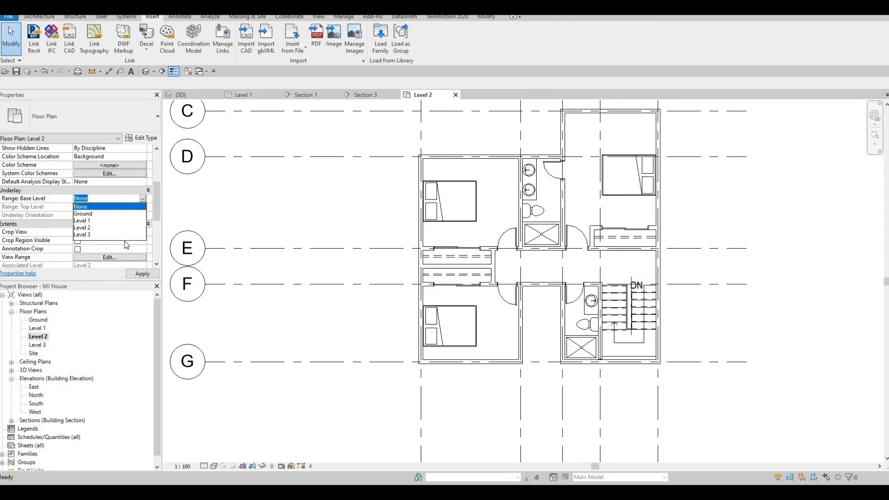
click(146, 275)
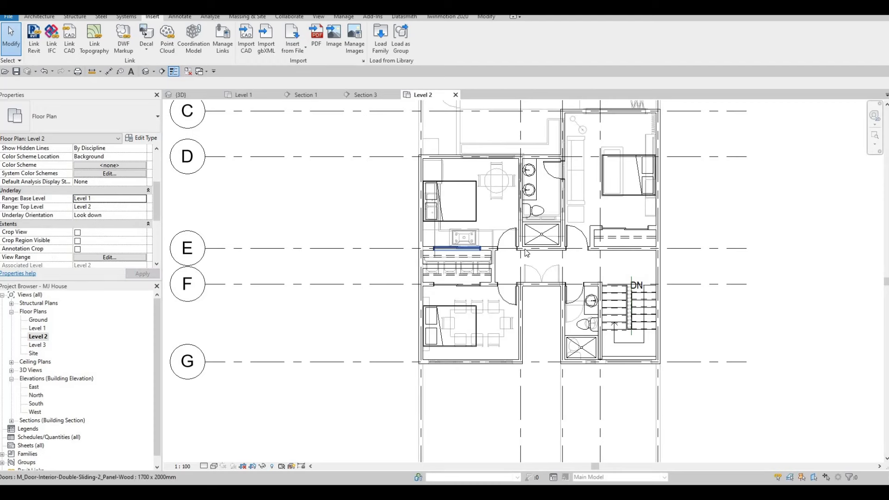
- Create similar from the underlay's M_Table-Night Stand and place night stands on both sides of the upper-right bed
middle_drag(577, 220, 565, 236)
key(Escape)
click(559, 239)
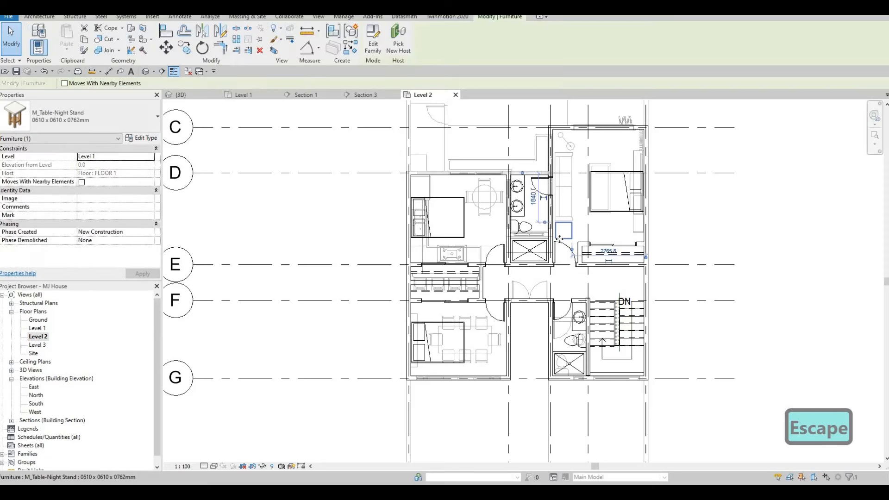
key(c)
key(s)
scroll(634, 211, up, 4)
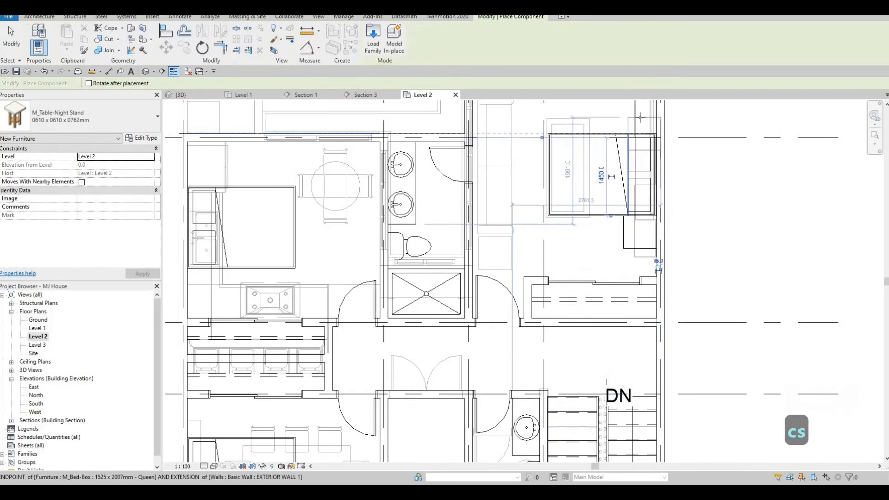
key(Escape)
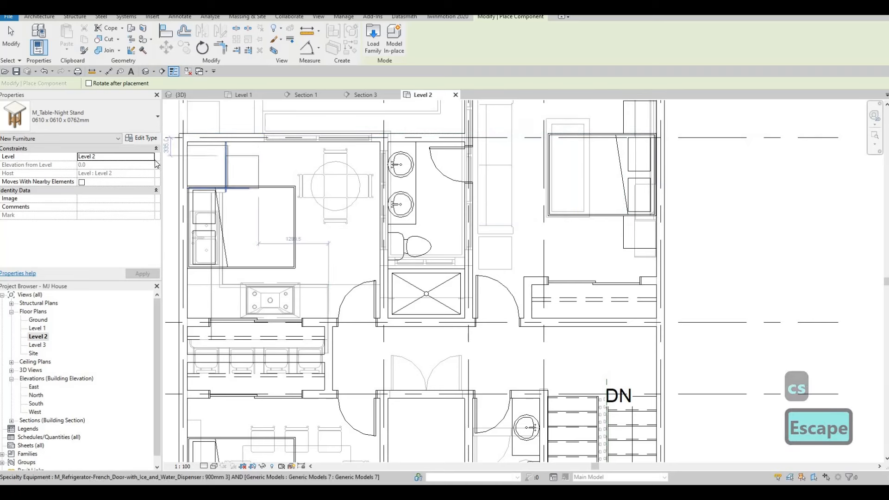
click(113, 157)
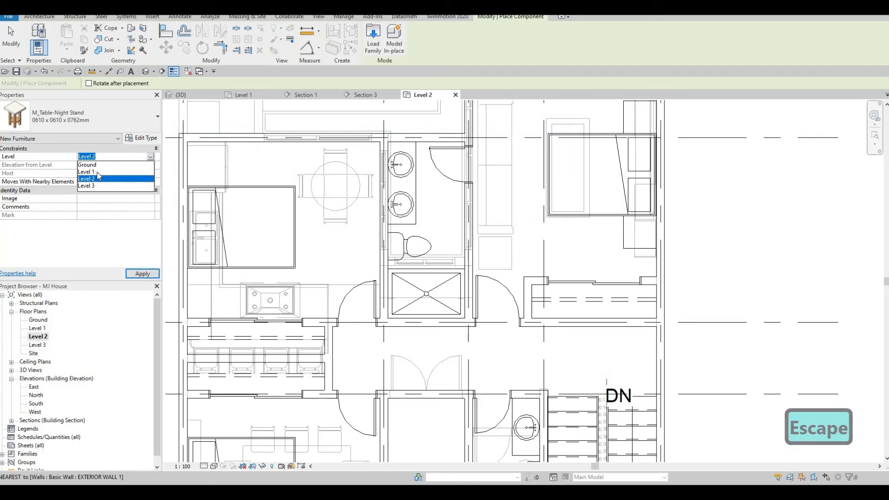
key(Escape)
key(Escape)
key(Escape)
key(Escape)
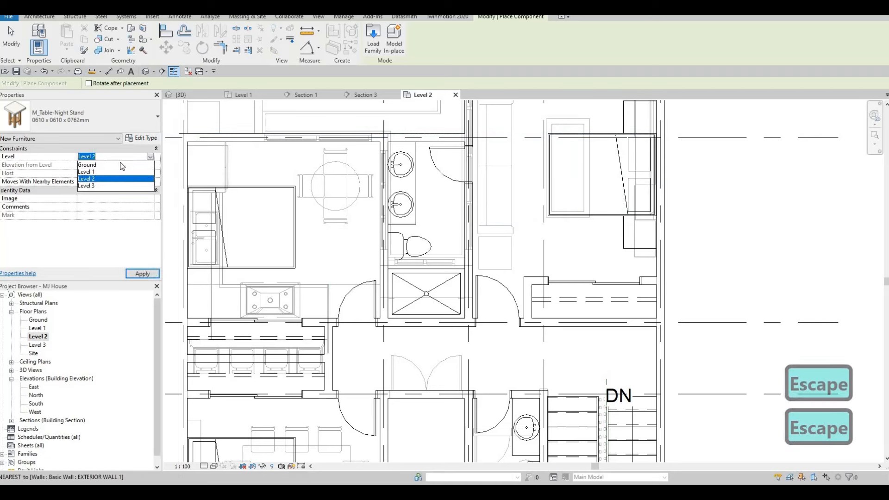
key(Escape)
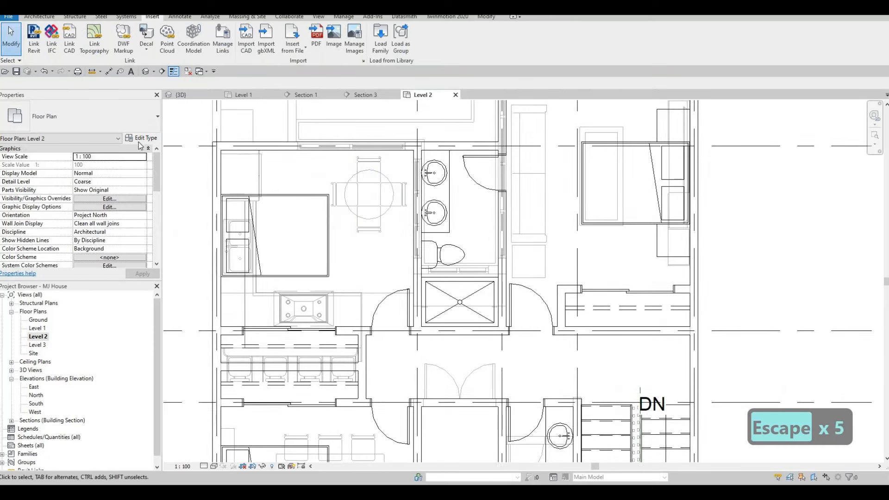
- Set the underlay base level of the Level 2 floor plan to None
scroll(114, 204, down, 5)
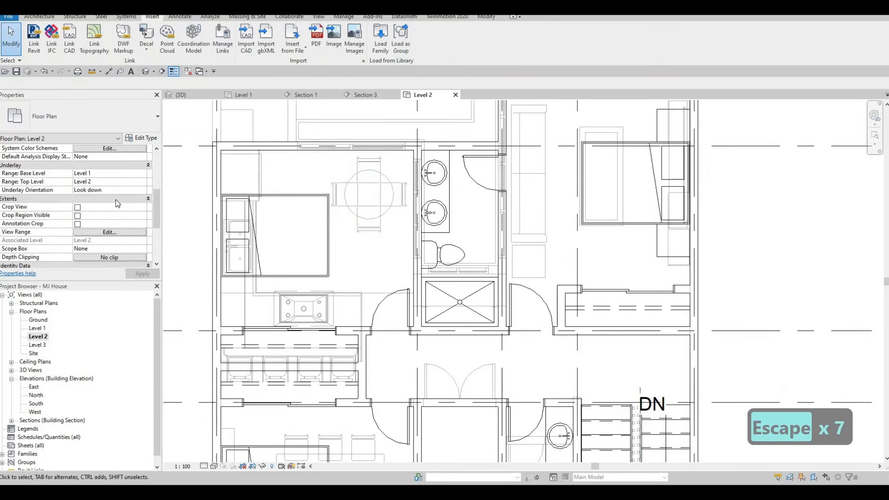
click(142, 173)
click(88, 179)
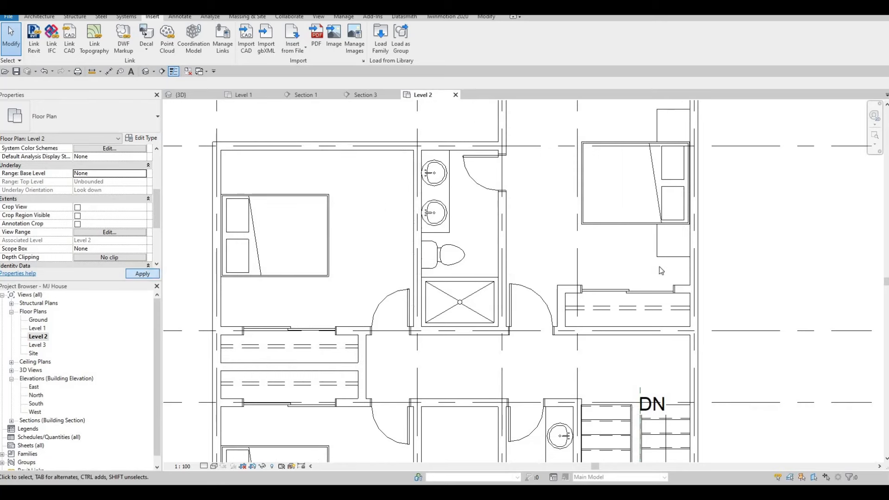
key(Escape)
key(Escape)
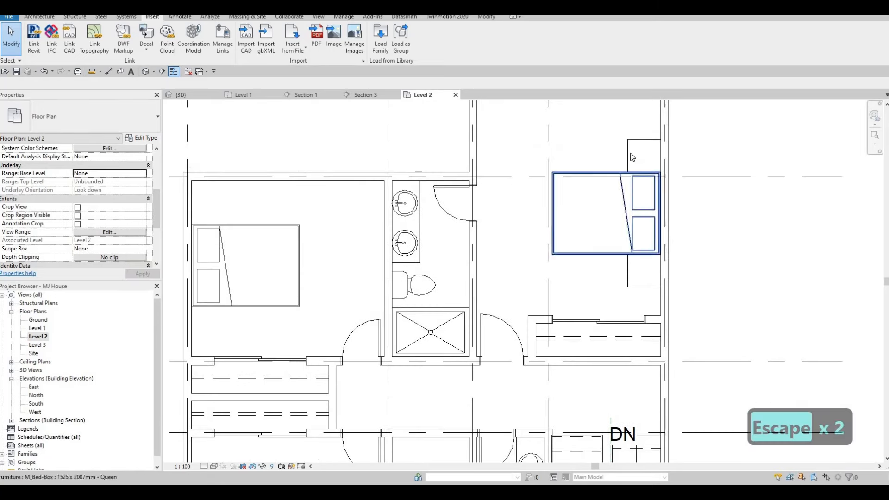
- Create similar from a night stand by the upper-right bed and place one on each side of the upper-left bed's head
click(632, 154)
key(c)
key(s)
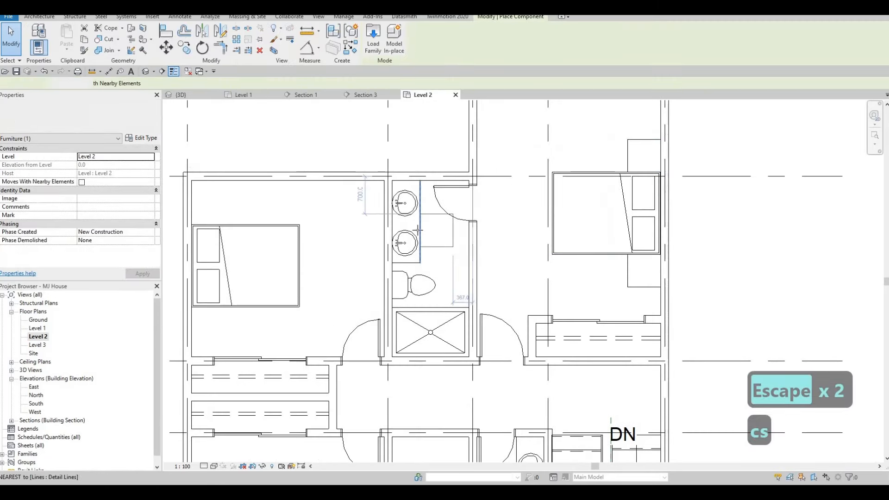
middle_drag(208, 207, 387, 227)
scroll(386, 227, up, 1)
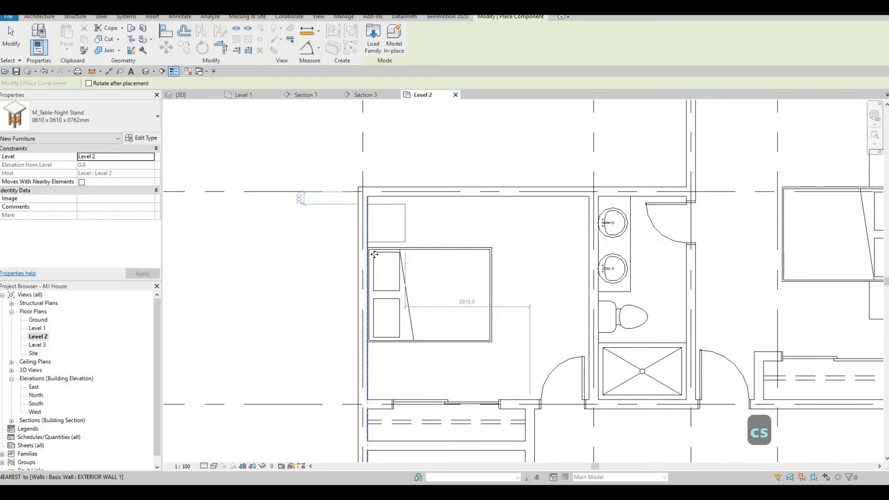
click(387, 228)
click(398, 358)
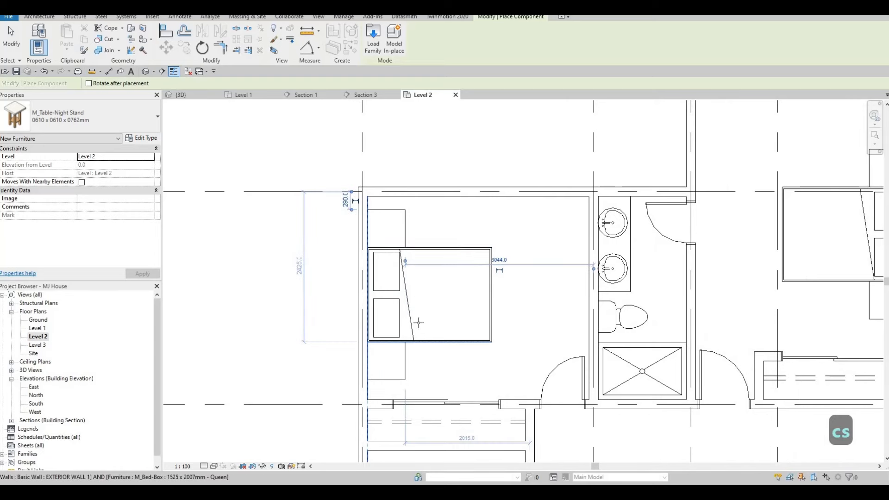
- Place an M_Table-Night Stand against the exterior wall on each side of the lower-left bed's head
scroll(414, 292, down, 1)
middle_drag(415, 308, 432, 164)
scroll(413, 324, up, 2)
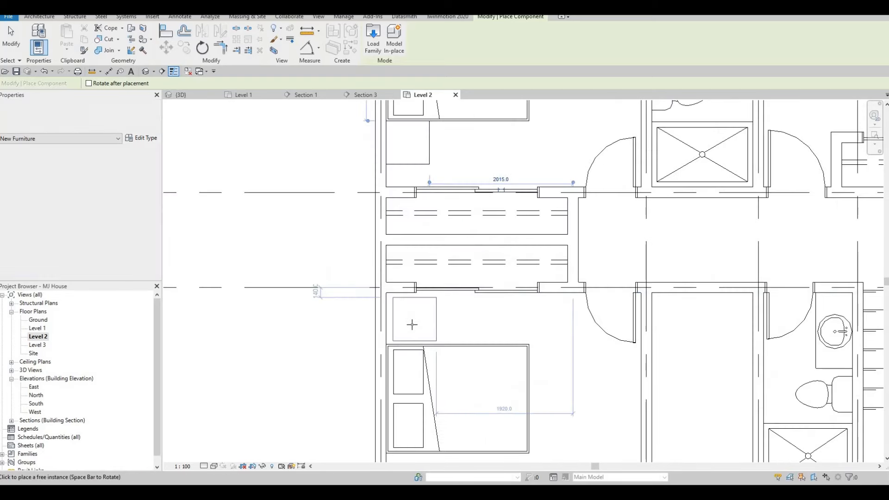
click(407, 324)
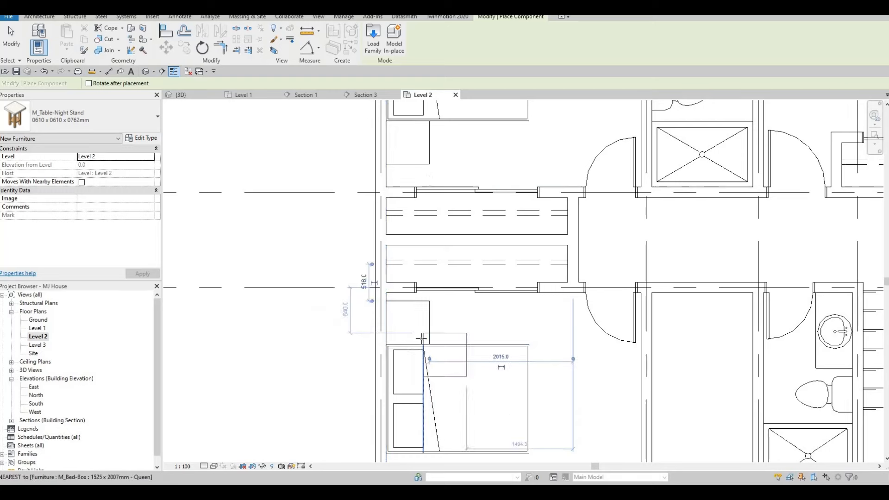
scroll(417, 412, down, 1)
middle_drag(416, 421, 416, 298)
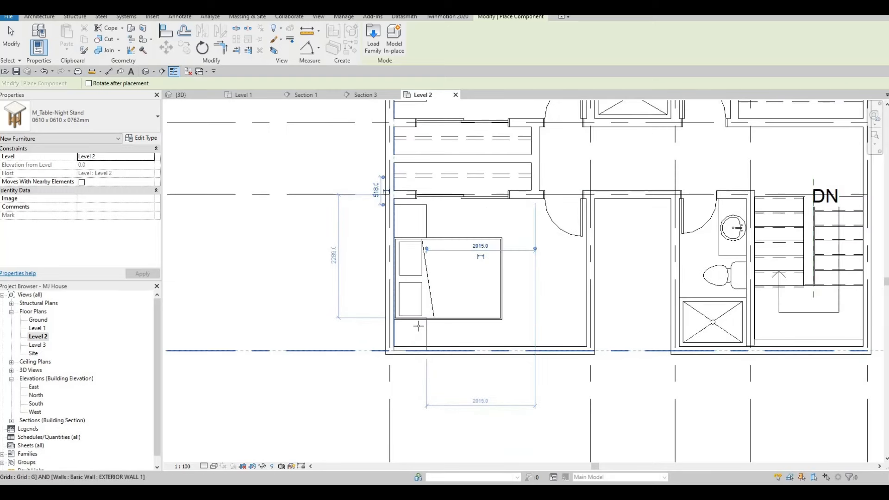
scroll(417, 324, up, 1)
key(Escape)
key(Escape)
key(Escape)
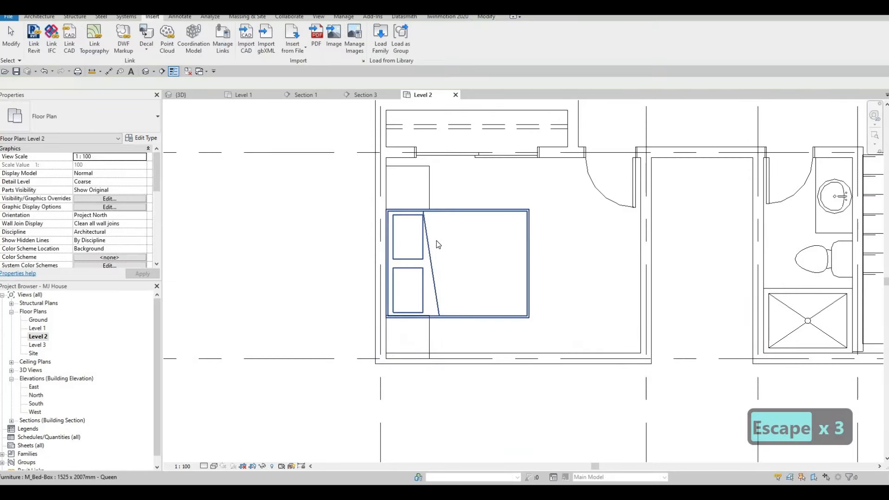
- Nudge the lower-left bed together with its upper night stand up toward the closet wall
click(440, 218)
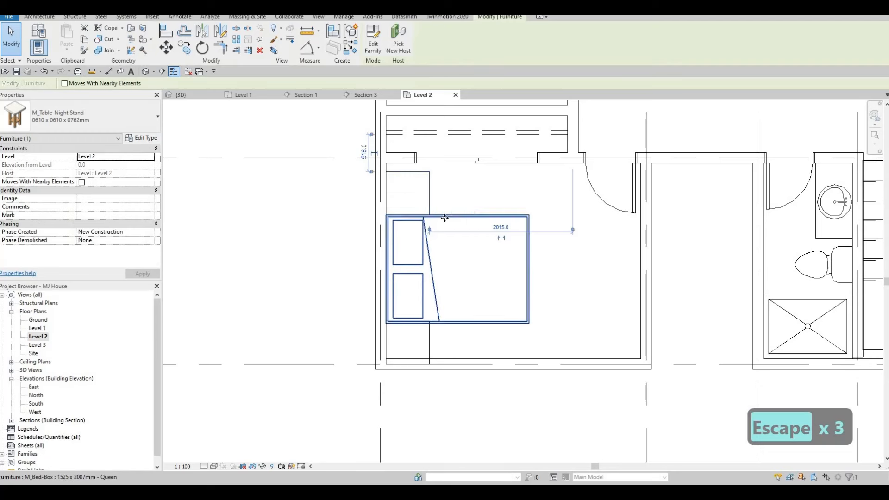
ctrl+click(444, 218)
key(Up)
key(Up)
key(Up)
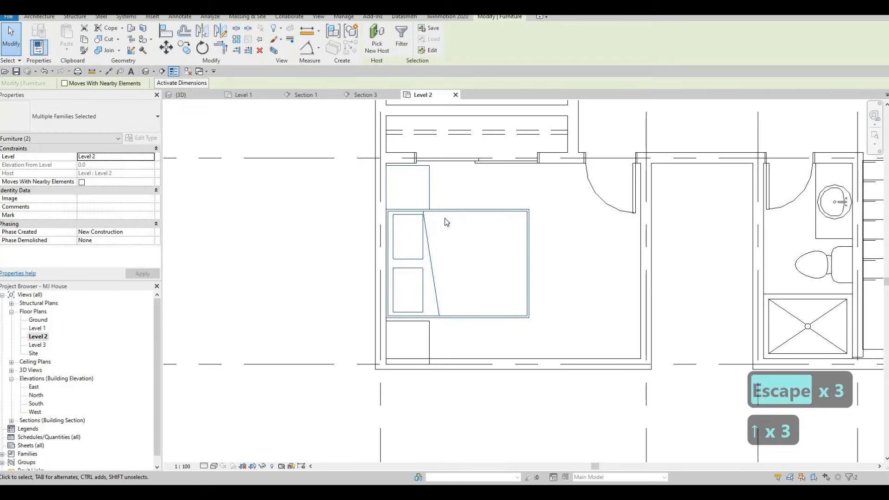
key(Up)
key(Up)
key(Escape)
- Align the top edge of the lower night stand with the bottom edge of the lower-left bed
key(a)
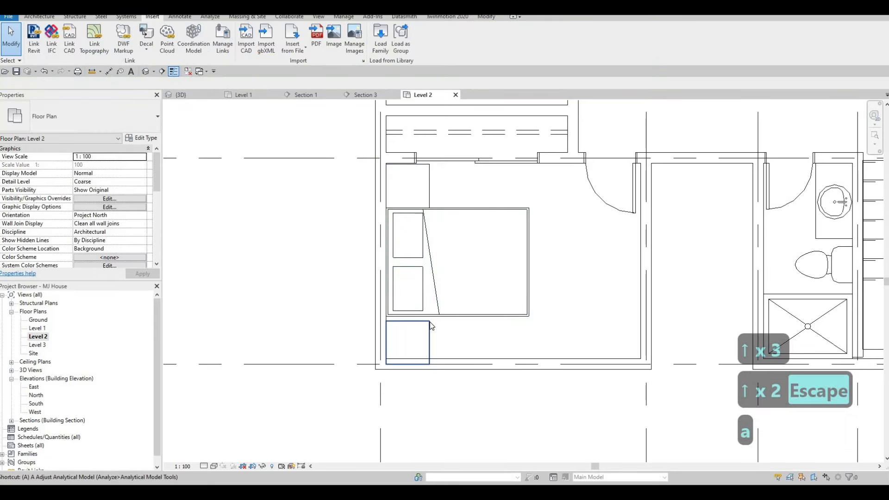
key(l)
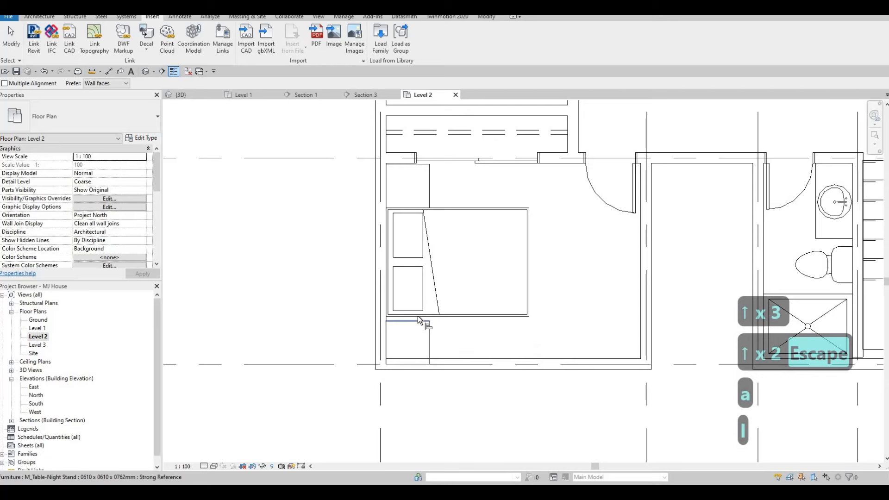
click(413, 321)
click(456, 317)
key(Escape)
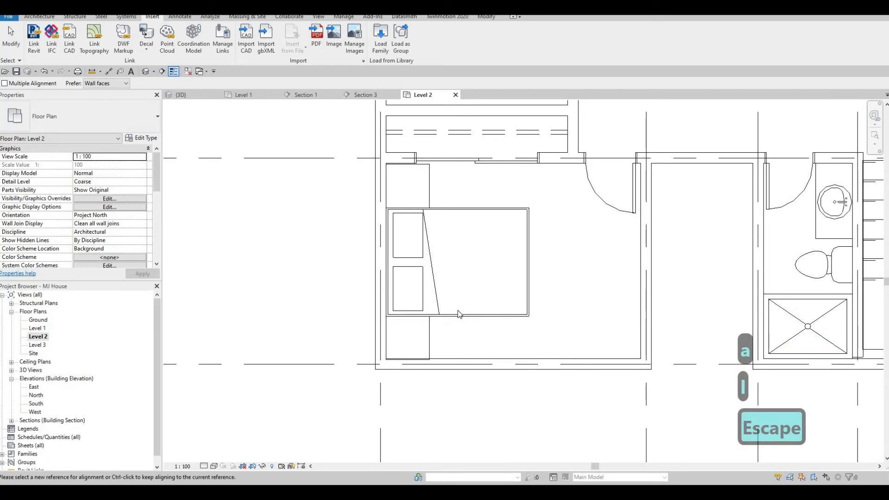
scroll(430, 263, down, 2)
key(Escape)
- Nudge the lower-left bed and both of its night stands up one increment as a group
click(422, 328)
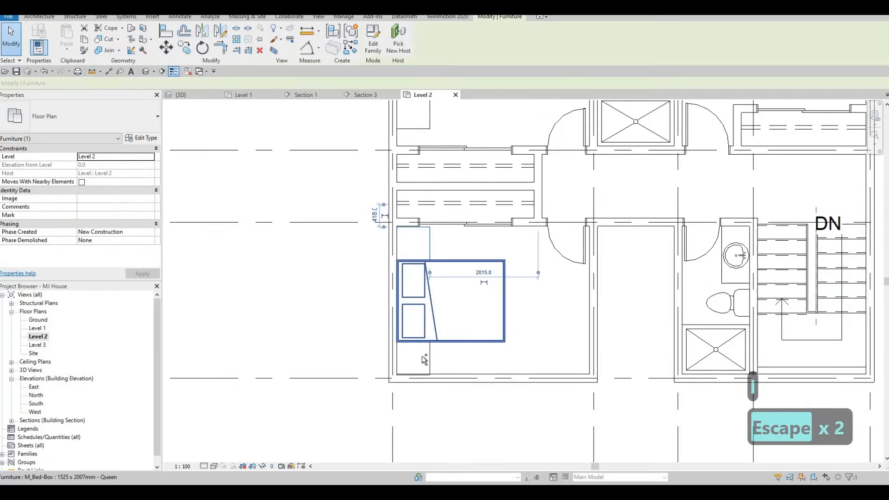
ctrl+click(433, 357)
ctrl+click(432, 356)
scroll(428, 355, up, 2)
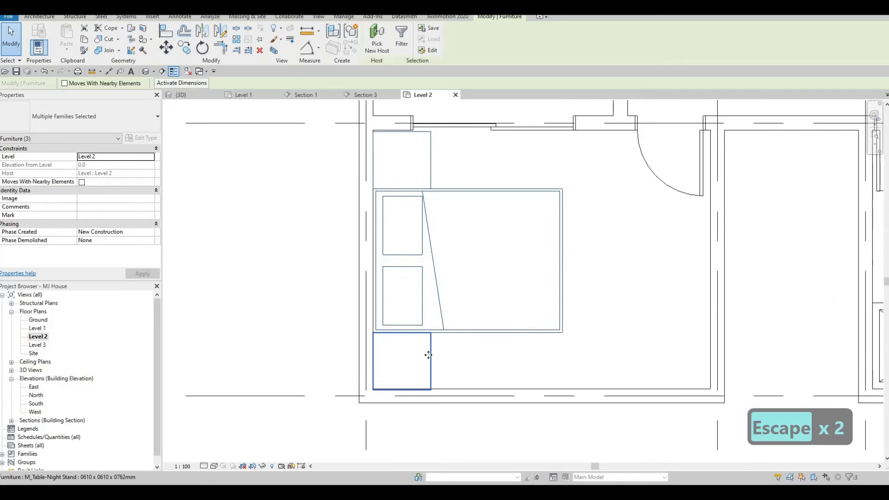
key(Up)
key(Escape)
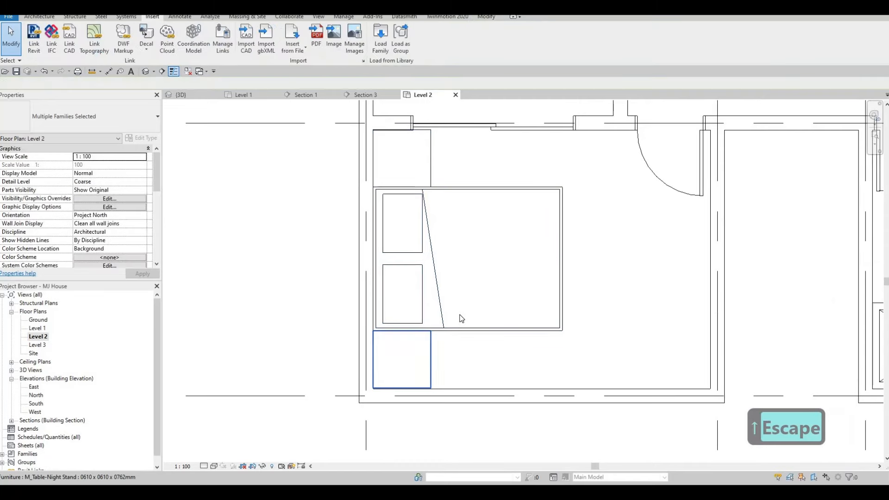
- Load the M_Table Lamp - Hemispheric family from the metric library's Lighting > Architectural > Internal folder
scroll(534, 296, down, 3)
scroll(518, 261, down, 4)
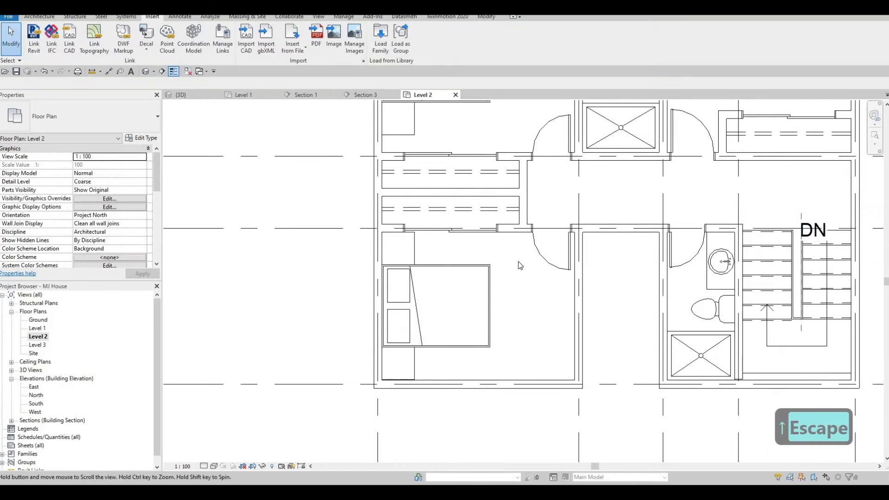
key(Escape)
click(380, 37)
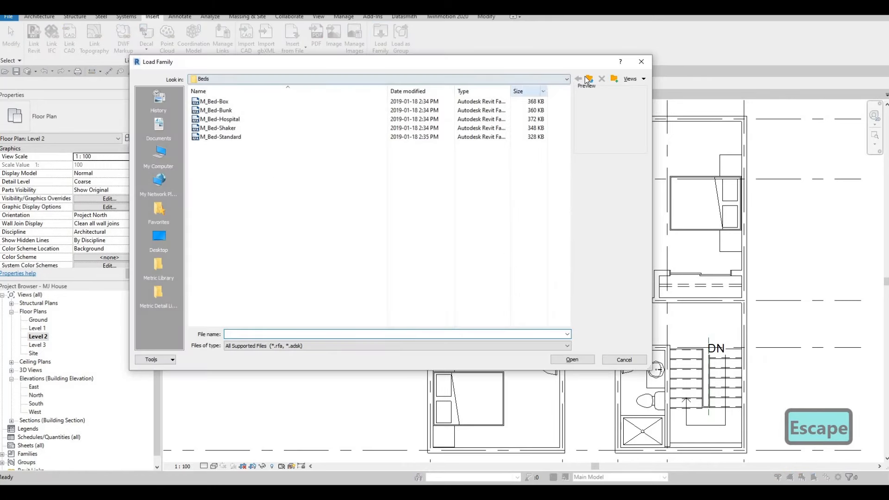
click(588, 79)
click(588, 80)
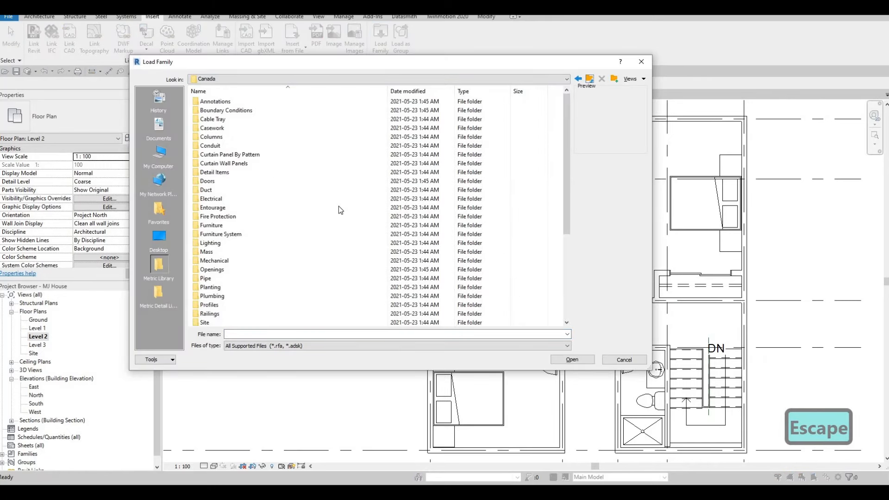
double_click(254, 241)
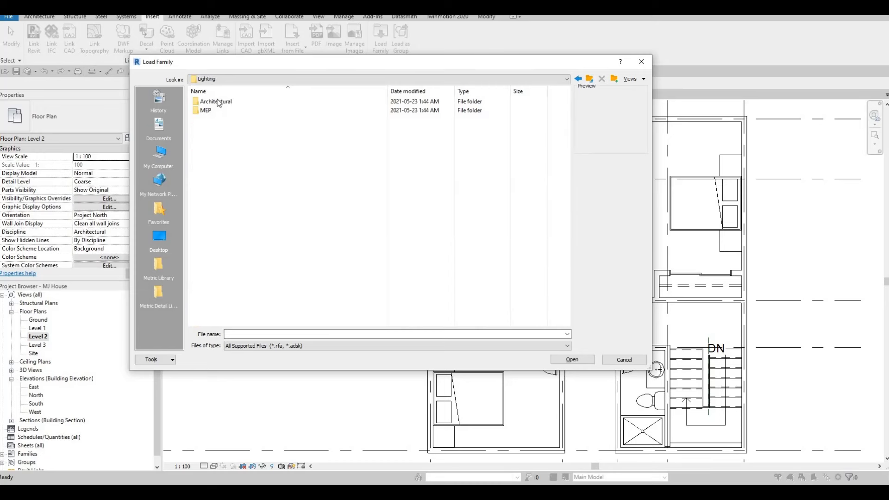
double_click(216, 102)
double_click(216, 111)
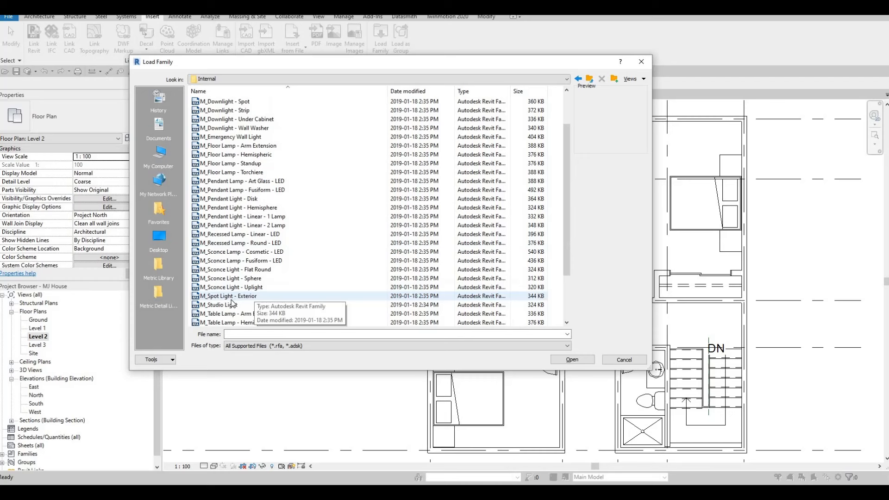
scroll(232, 299, down, 3)
click(231, 278)
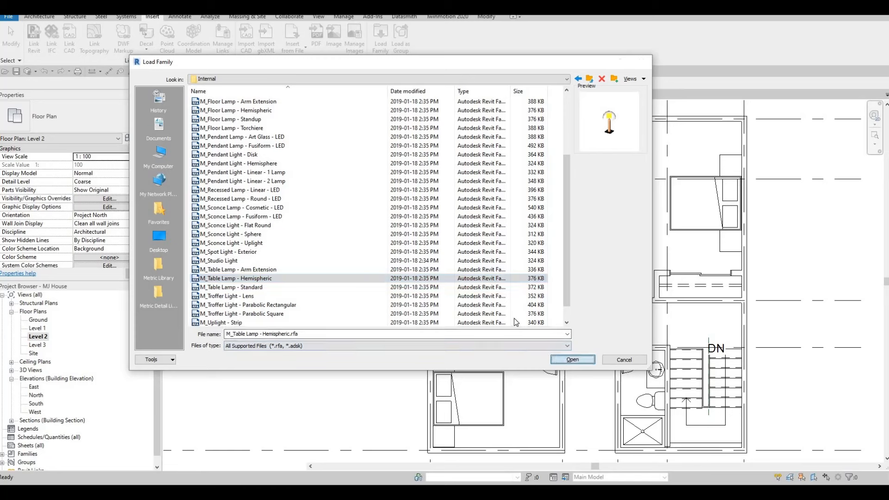
key(Return)
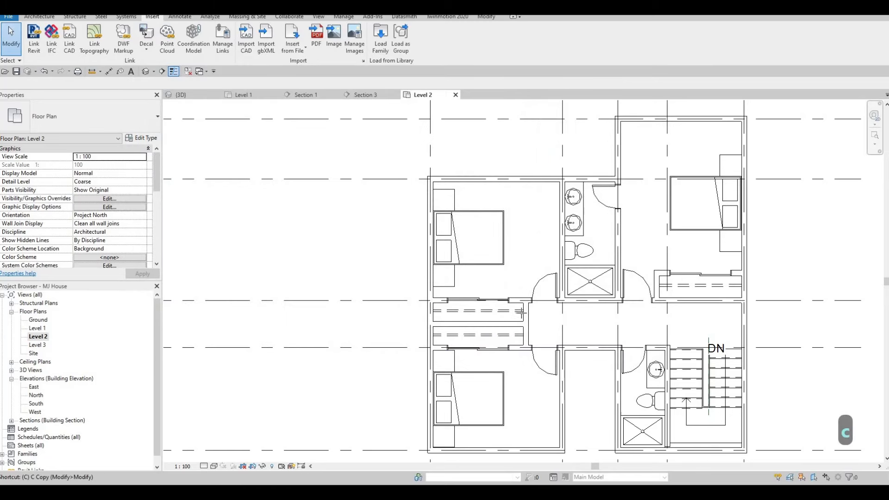
- Place an M_Table Lamp - Hemispheric, 60W - 120V, at the centre of the upper night stand by the upper-right bed
key(m)
middle_drag(718, 169, 591, 208)
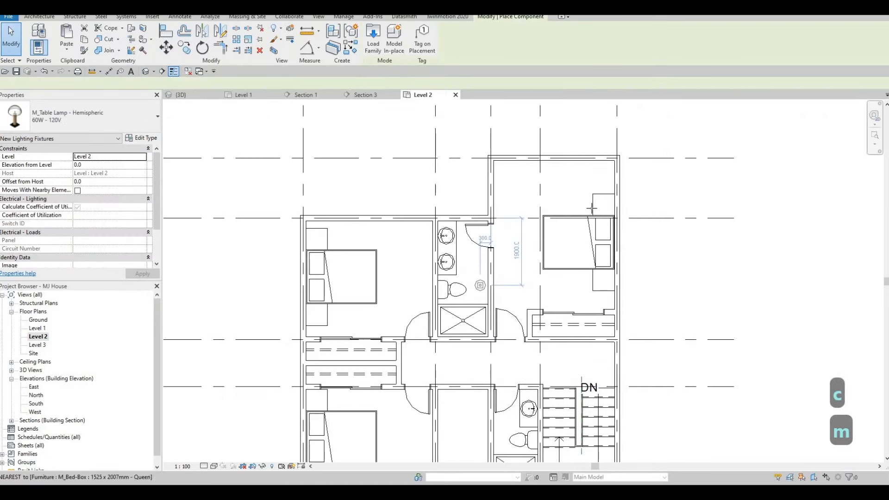
scroll(591, 209, up, 4)
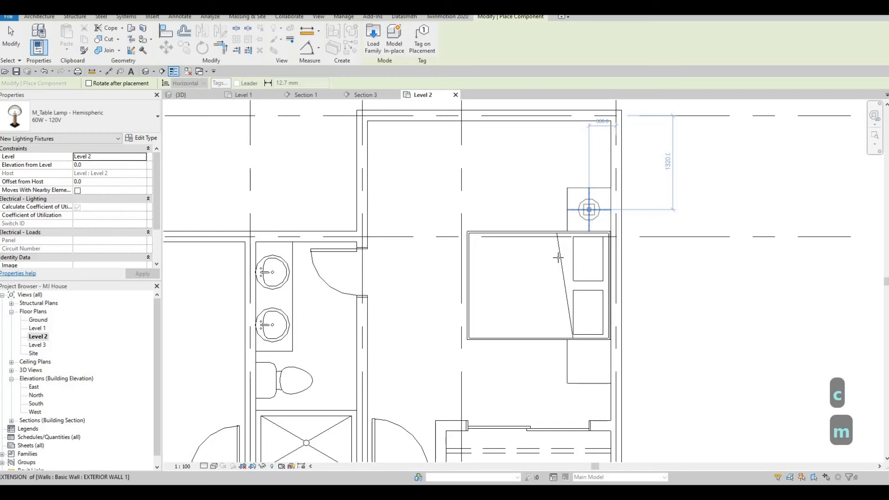
key(Escape)
key(Escape)
key(Escape)
- Create a section through the upper-right bed and its night stands, facing the exterior wall, and open its view
scroll(436, 376, down, 2)
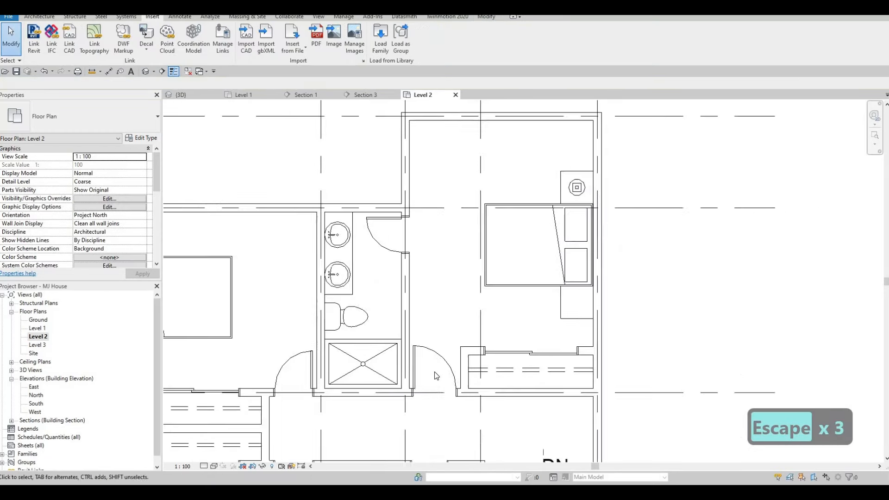
scroll(436, 376, down, 1)
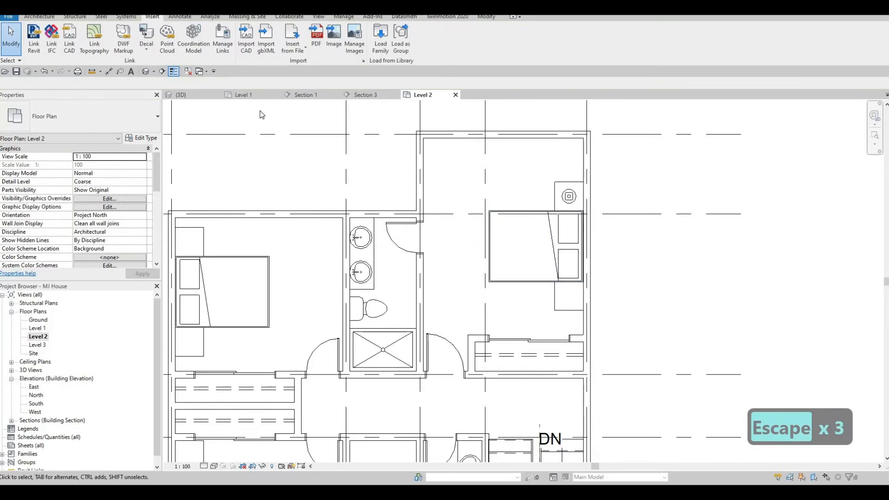
click(540, 162)
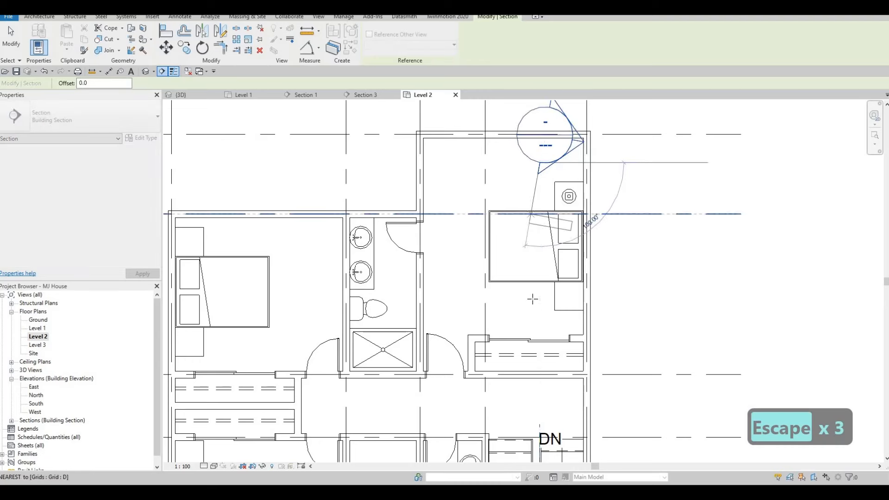
click(540, 305)
key(Escape)
key(Escape)
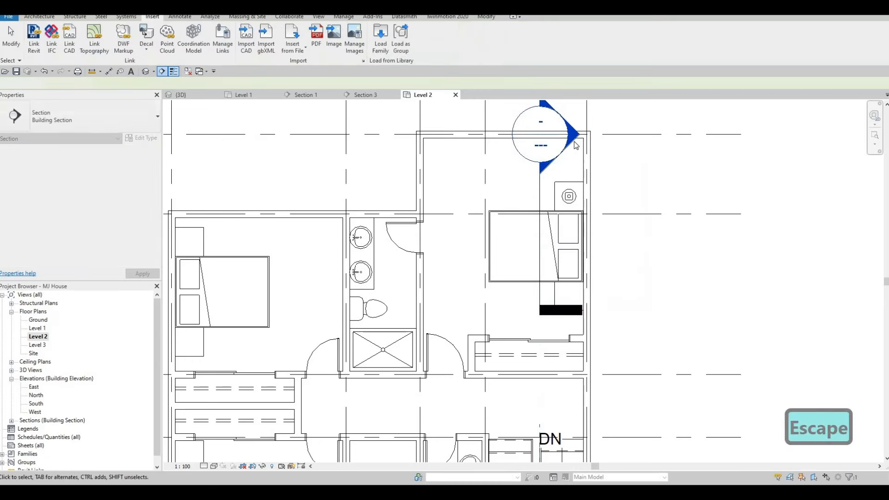
double_click(544, 135)
scroll(509, 315, up, 3)
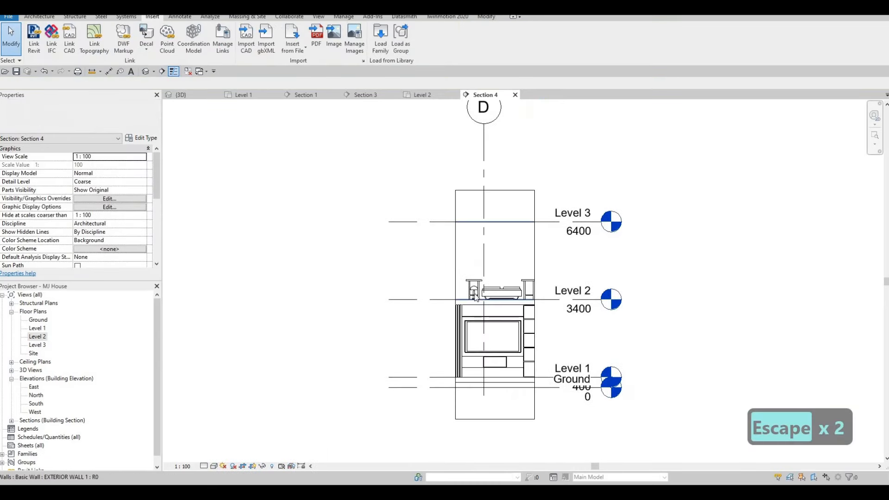
- Align the base of the table lamp with the top surface of the night stand in the section
key(a)
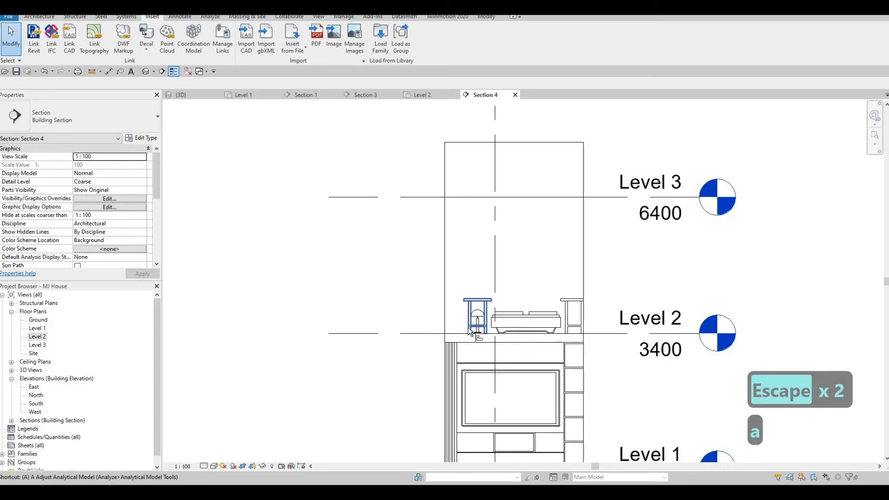
scroll(478, 299, up, 4)
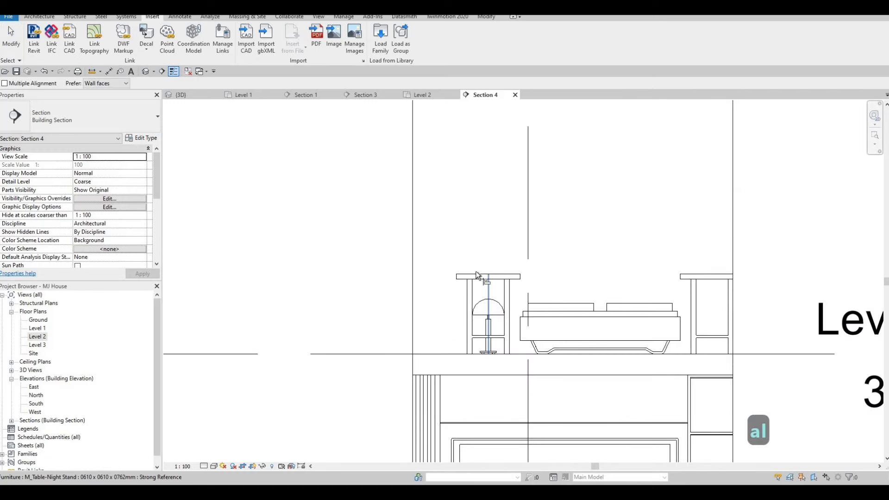
click(477, 275)
scroll(507, 381, up, 6)
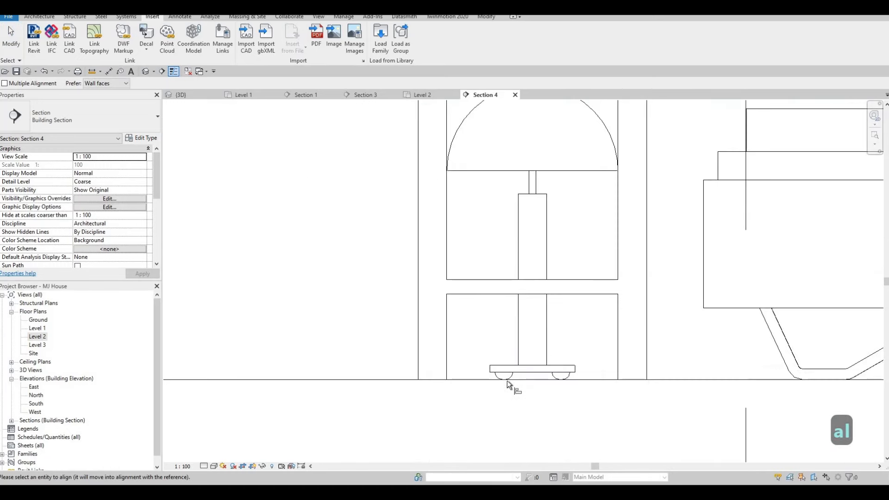
key(Tab)
key(Tab)
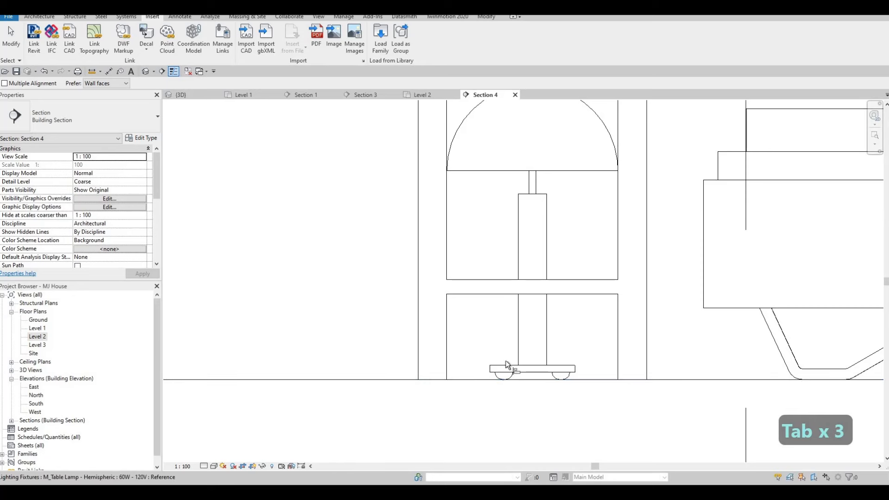
click(506, 377)
scroll(496, 329, down, 3)
scroll(496, 329, down, 2)
key(Escape)
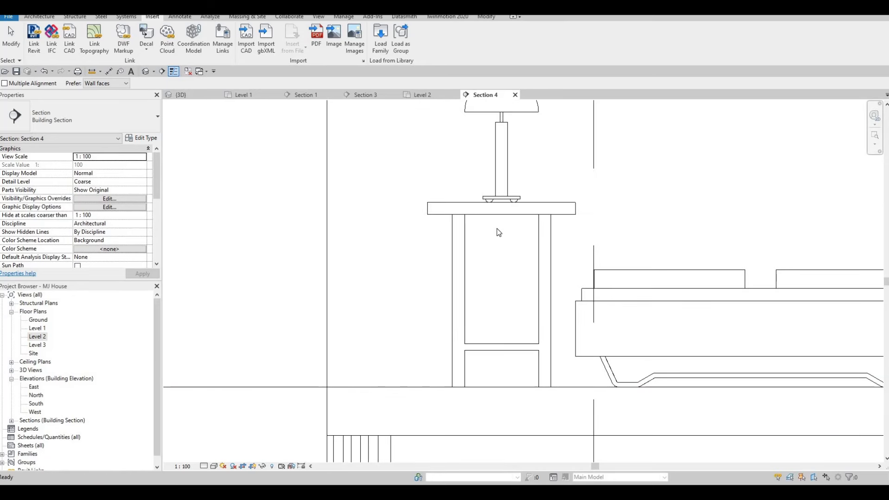
key(a)
key(l)
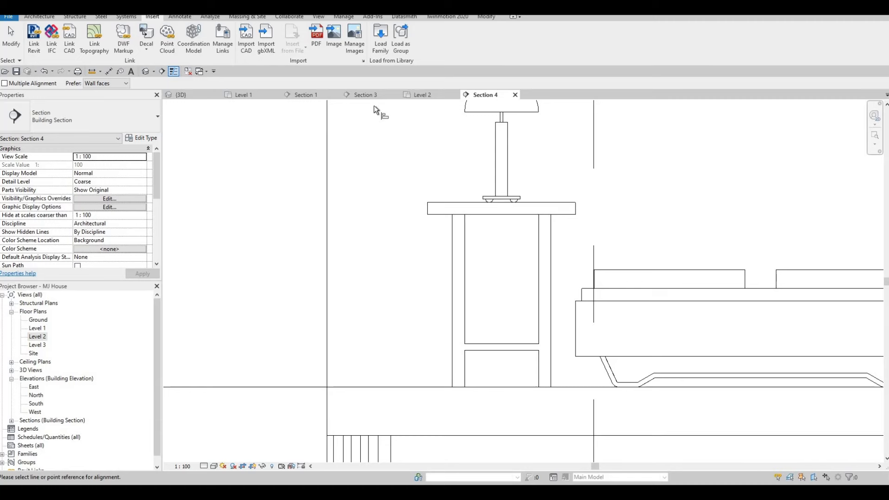
key(Escape)
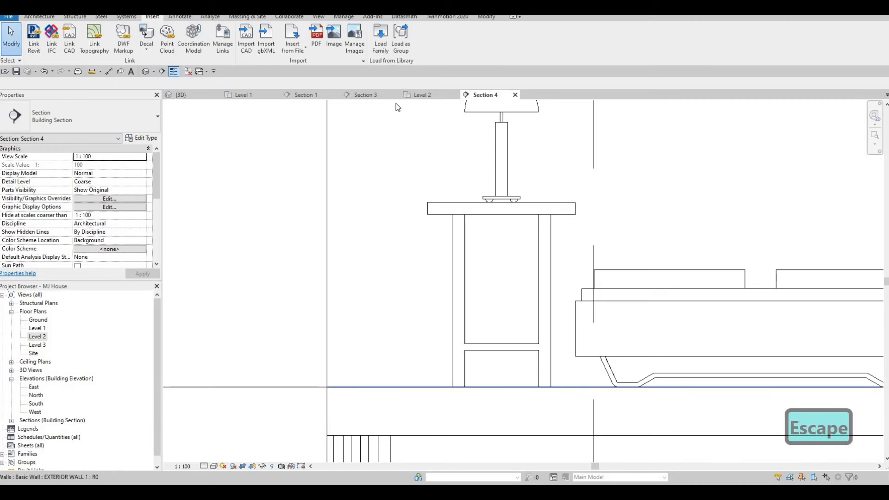
- In the Level 2 plan, place a similar table lamp at the centre of the lower night stand by the upper-right bed
click(422, 95)
key(Escape)
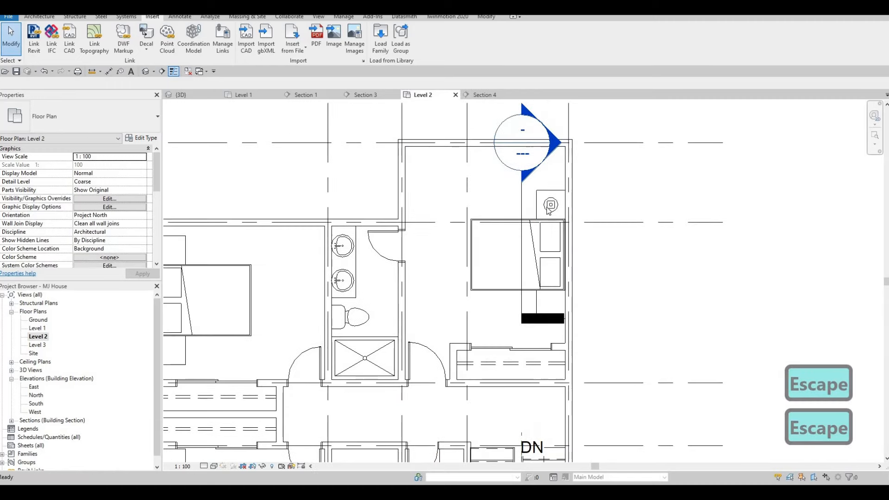
click(544, 214)
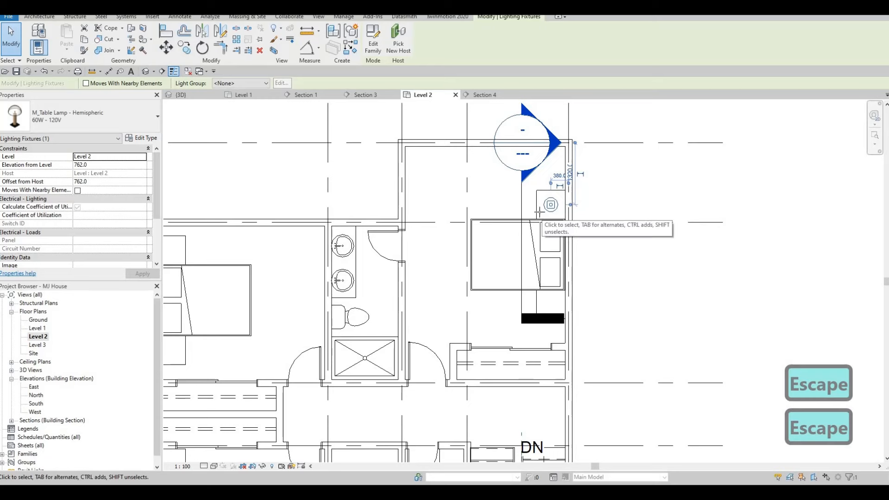
key(c)
key(s)
scroll(552, 298, up, 3)
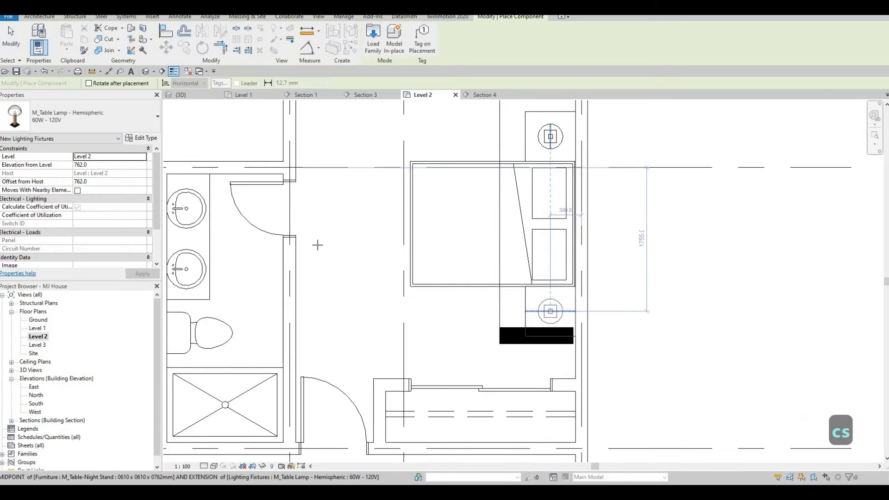
middle_drag(323, 264, 411, 250)
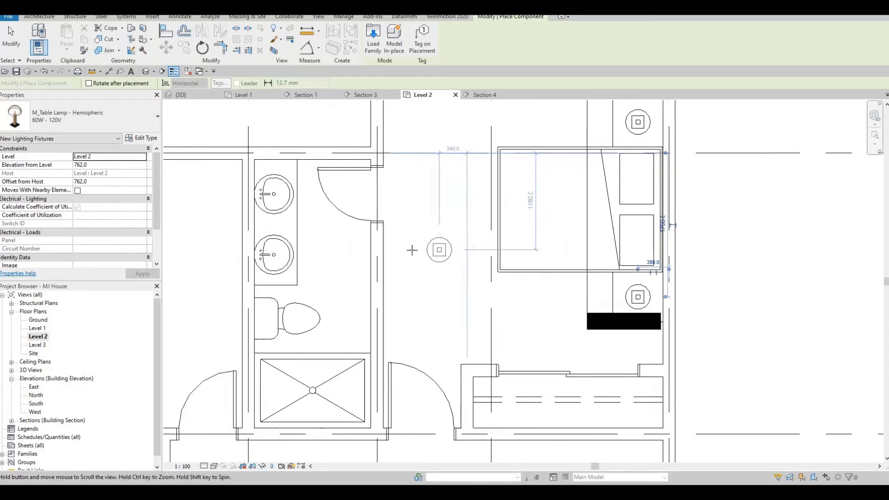
- Place a table lamp at the centre of each of the two night stands by the upper-left bed
scroll(411, 250, down, 5)
scroll(404, 213, up, 5)
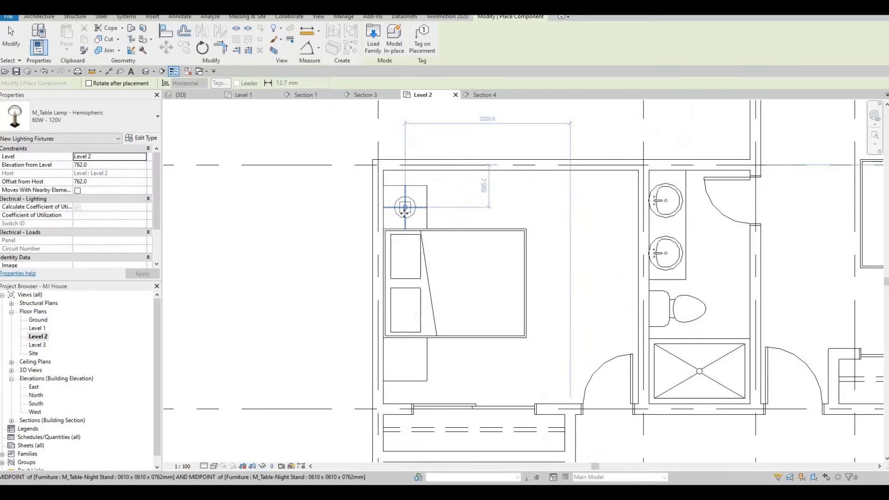
click(405, 207)
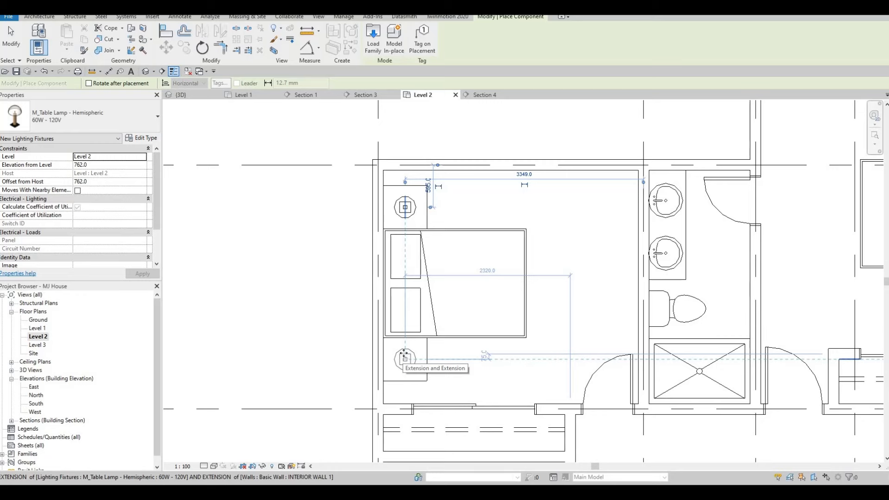
click(405, 353)
- Place a table lamp at the centre of each of the two night stands by the lower-left bed and end placement
scroll(405, 351, down, 5)
middle_drag(398, 431, 444, 327)
scroll(454, 350, up, 4)
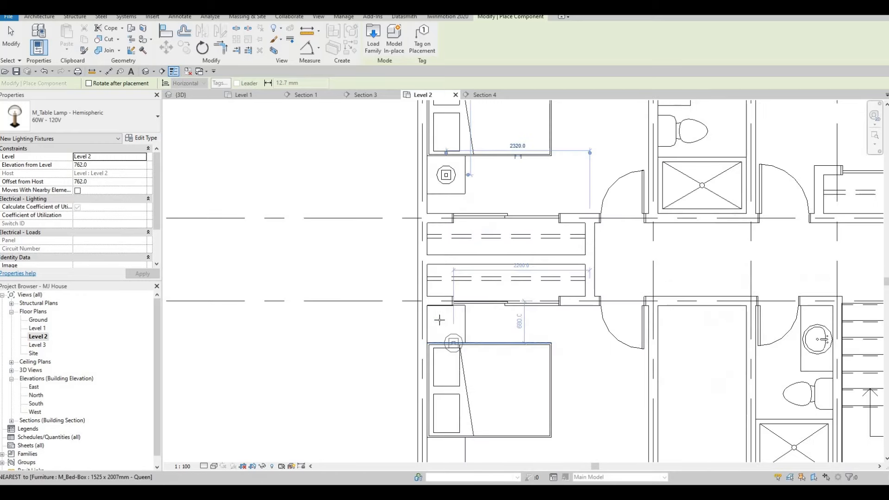
scroll(453, 343, up, 2)
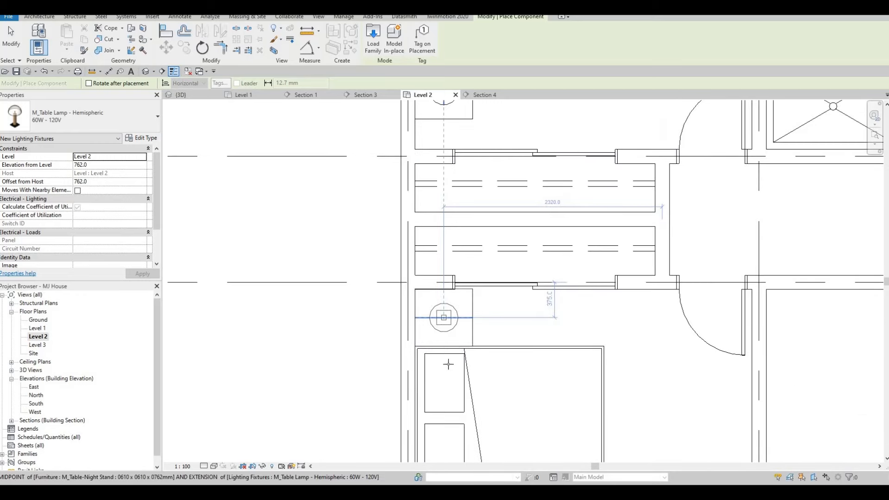
click(444, 319)
scroll(444, 319, down, 3)
middle_drag(445, 428, 451, 339)
scroll(451, 342, up, 3)
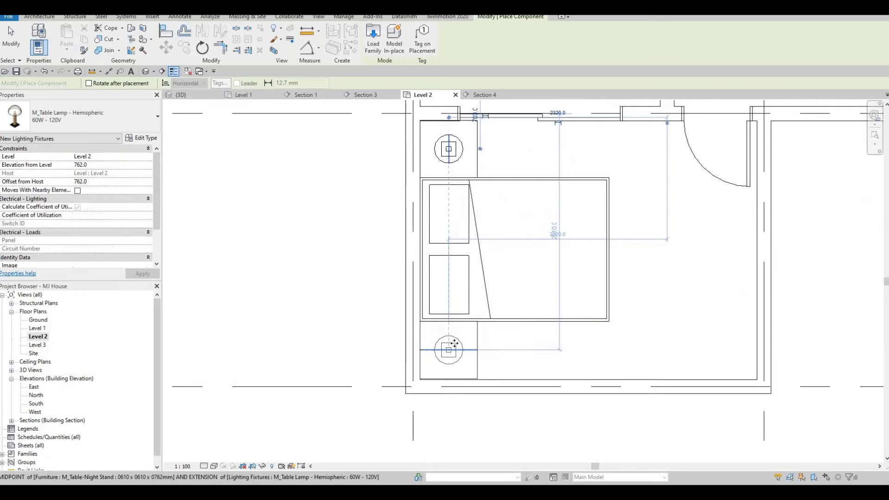
click(458, 343)
scroll(459, 342, down, 5)
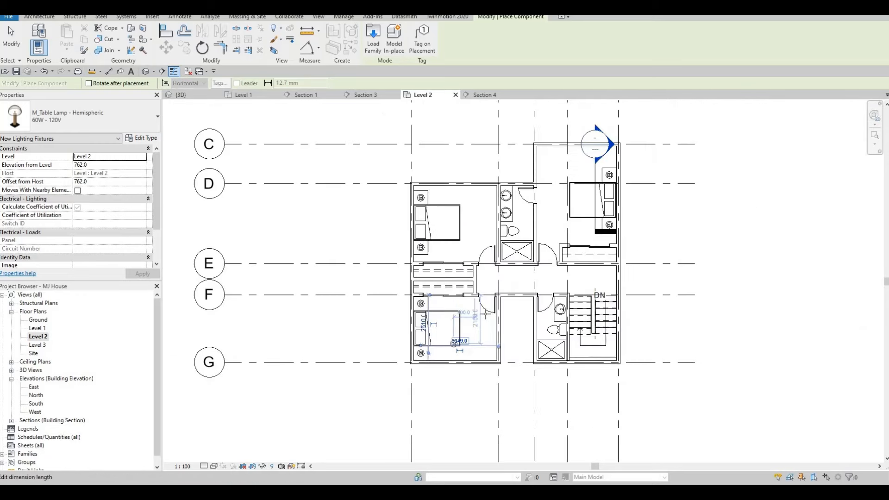
key(Escape)
key(Escape)
key(Escape)
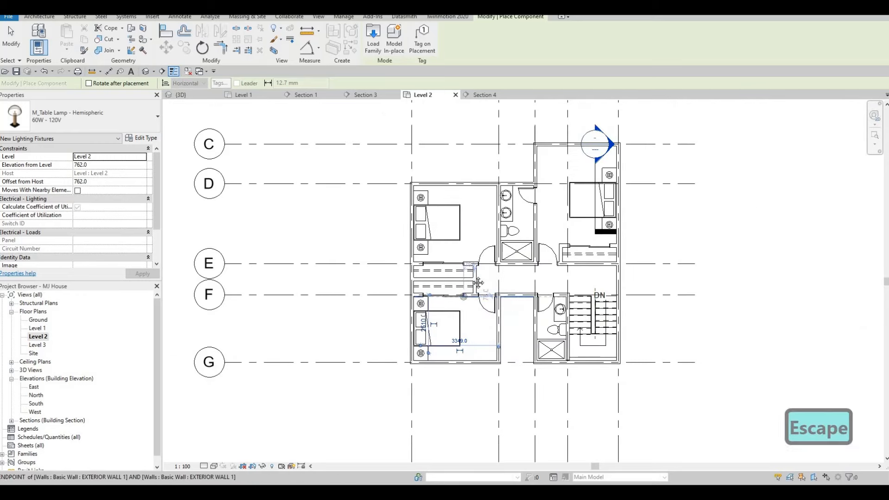
- Check the elevation of the table lamp on the upper night stand by the upper-left bed
scroll(550, 147, up, 4)
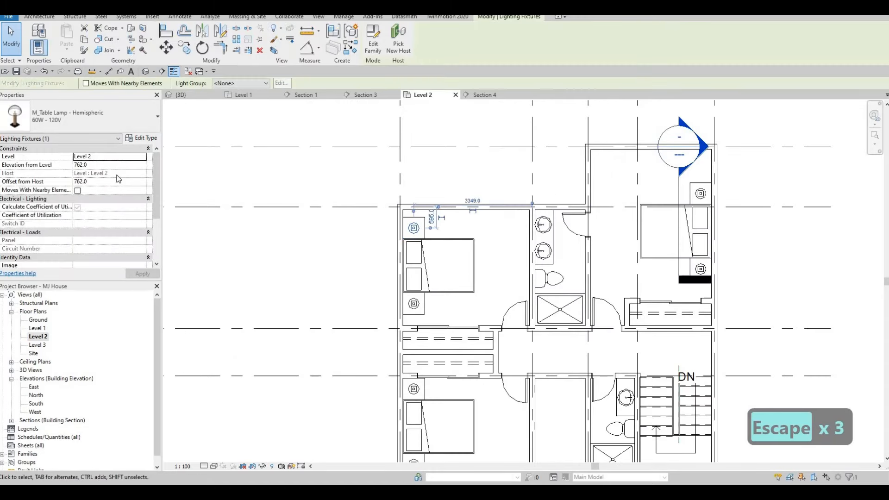
key(Escape)
middle_drag(586, 236, 505, 216)
scroll(505, 216, down, 1)
mouse_move(493, 283)
middle_down()
mouse_move(522, 256)
mouse_move(490, 290)
middle_up()
scroll(522, 256, down, 1)
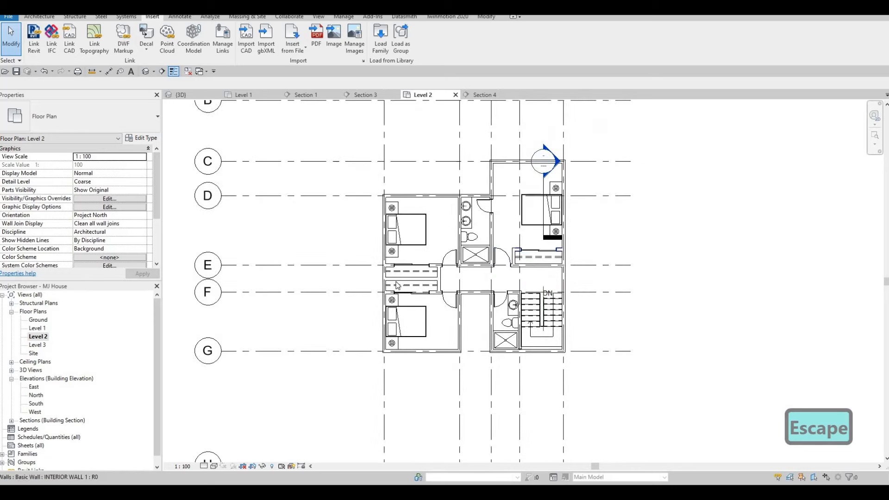
- In the 3D view, stretch the front curtain wall by the stairs upward into the Level 2 exterior wall, to a top offset of about 2167.5
key(F1)
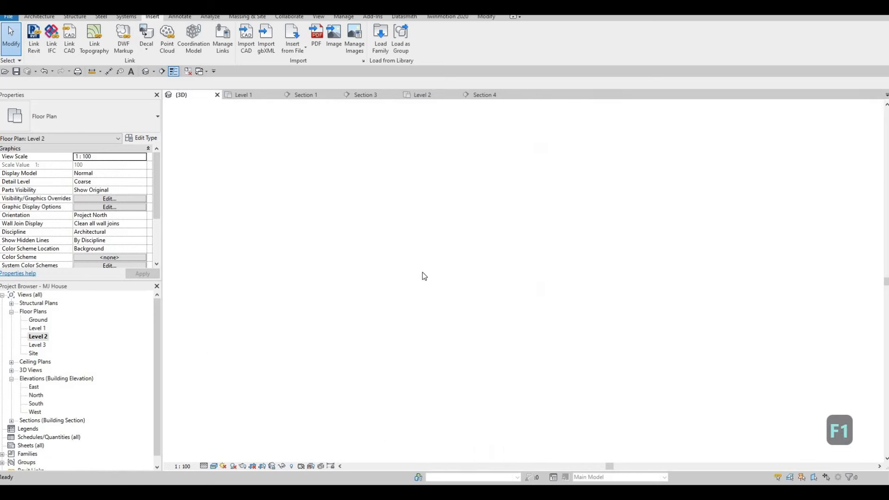
scroll(504, 293, up, 3)
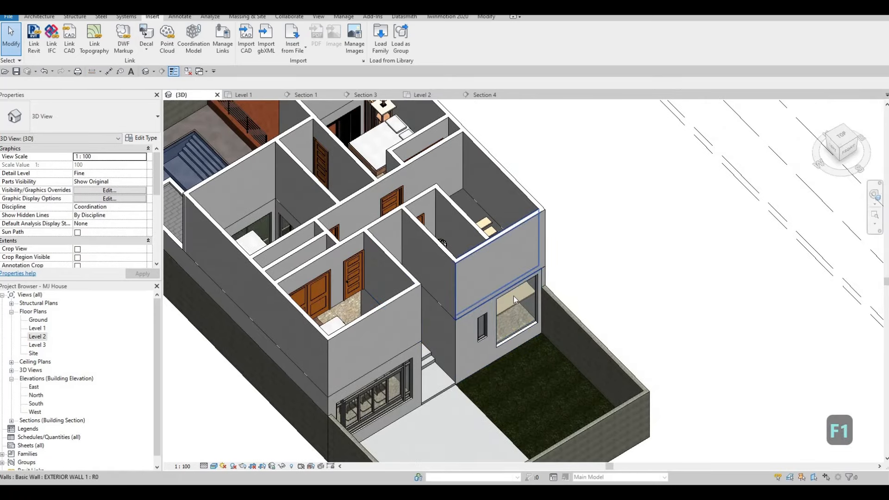
click(513, 291)
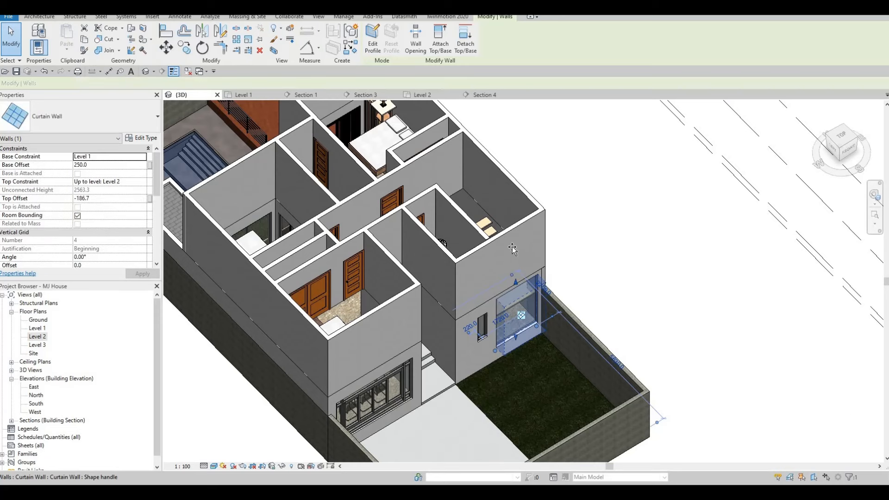
drag(513, 242, 499, 285)
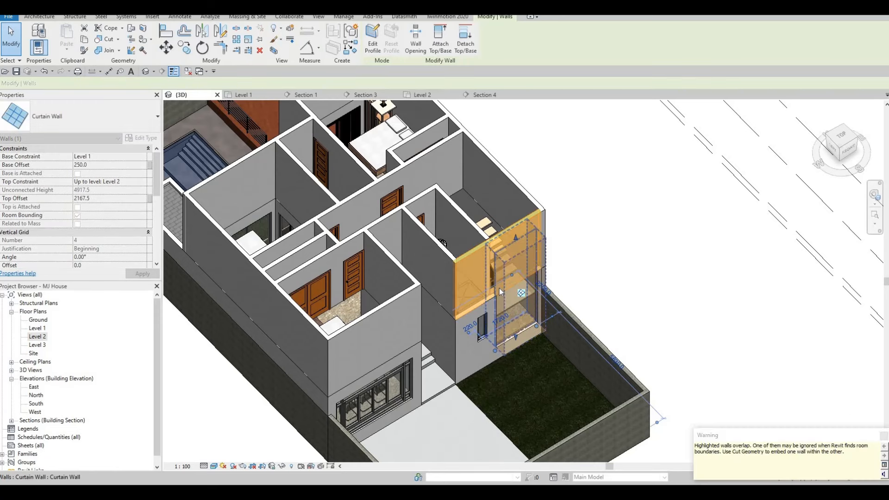
key(Escape)
key(Escape)
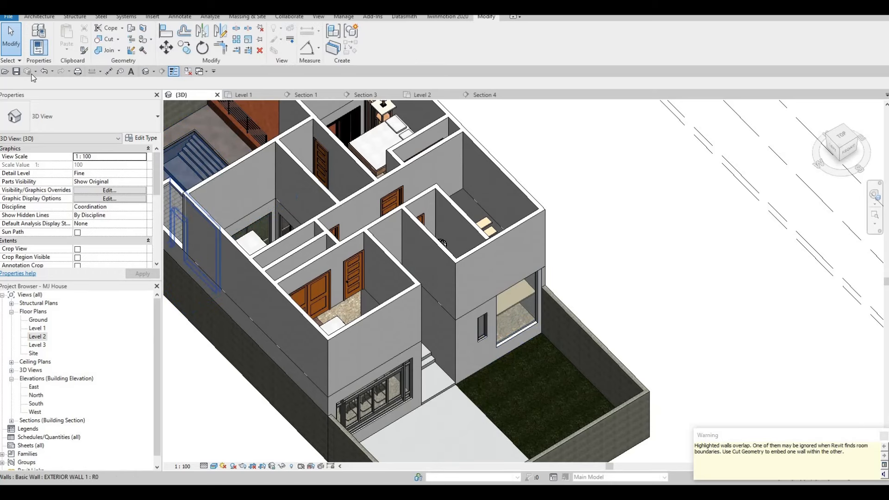
- Cut the Level 2 exterior wall with the stretched front curtain wall using Cut Geometry
click(109, 41)
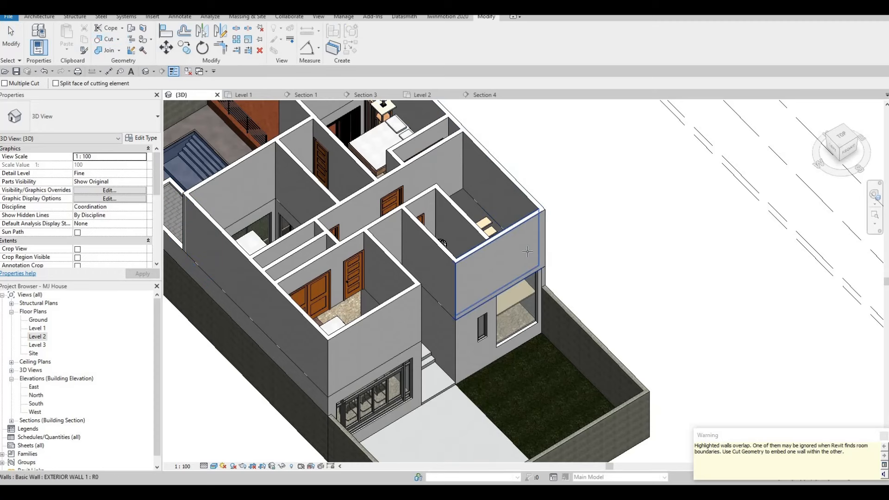
click(532, 260)
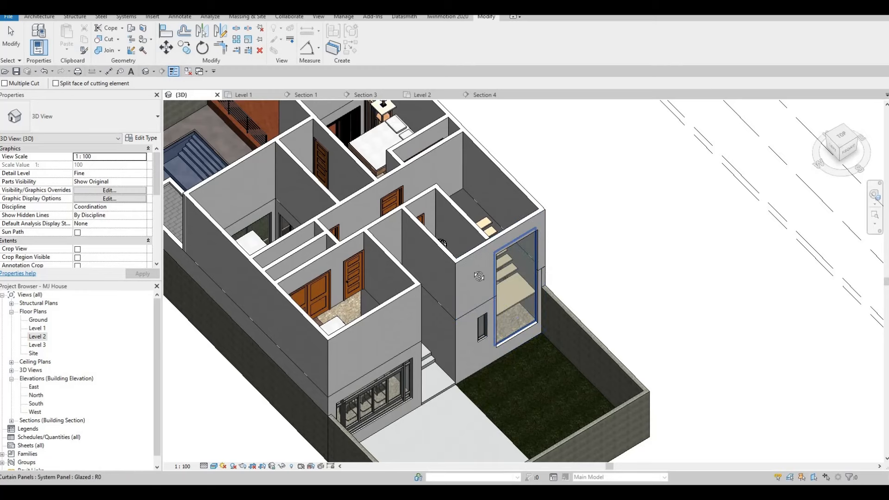
key(Escape)
shift+middle_drag(504, 278, 166, 379)
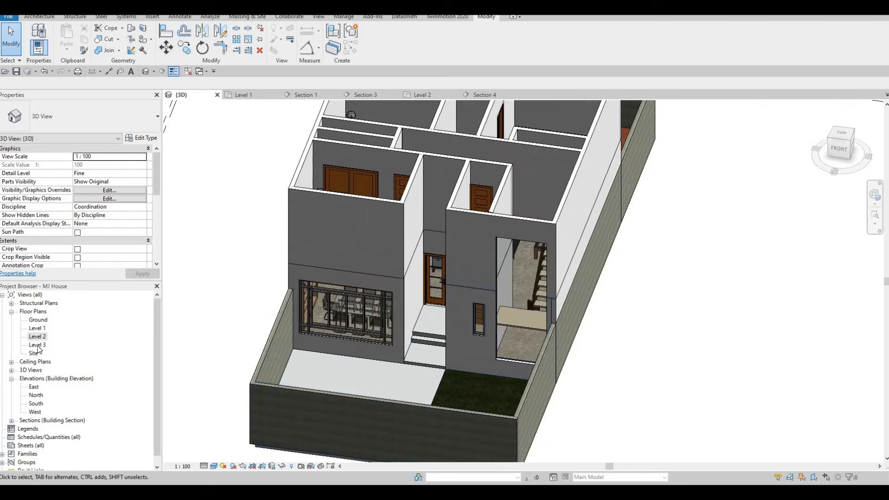
- In the Level 2 plan, delete the section through the upper-right bed together with its view
double_click(38, 337)
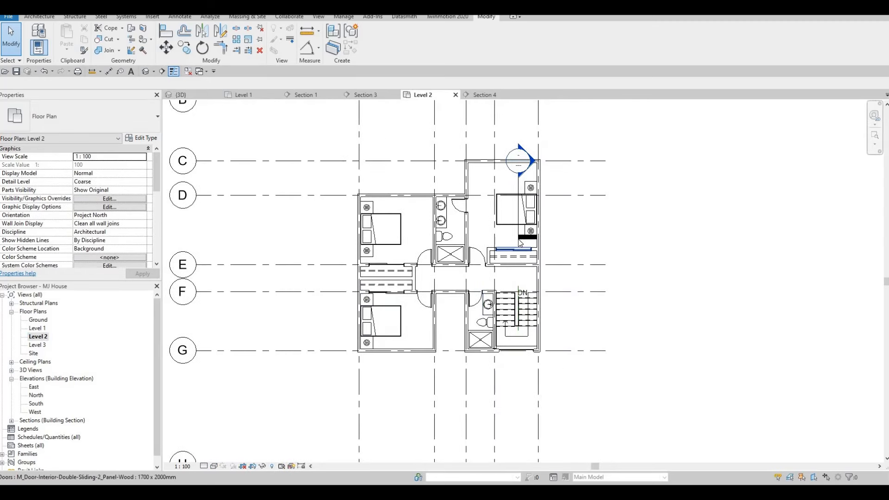
middle_drag(513, 205, 505, 248)
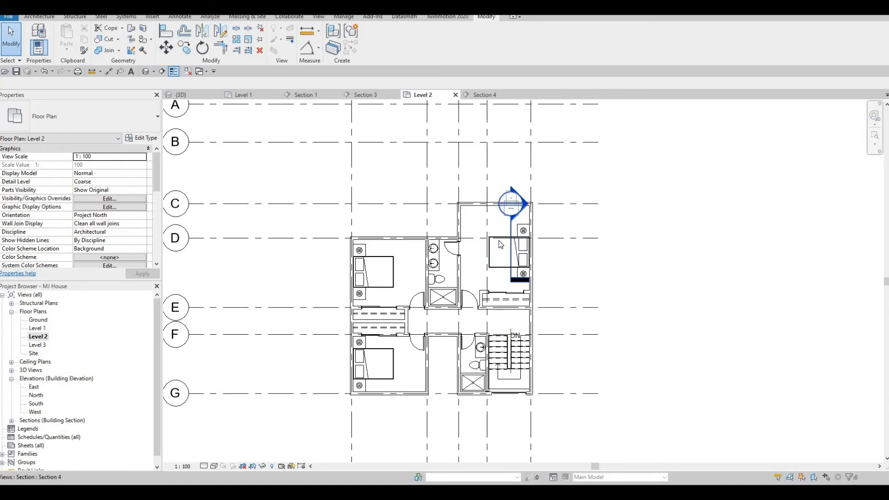
click(509, 242)
key(Delete)
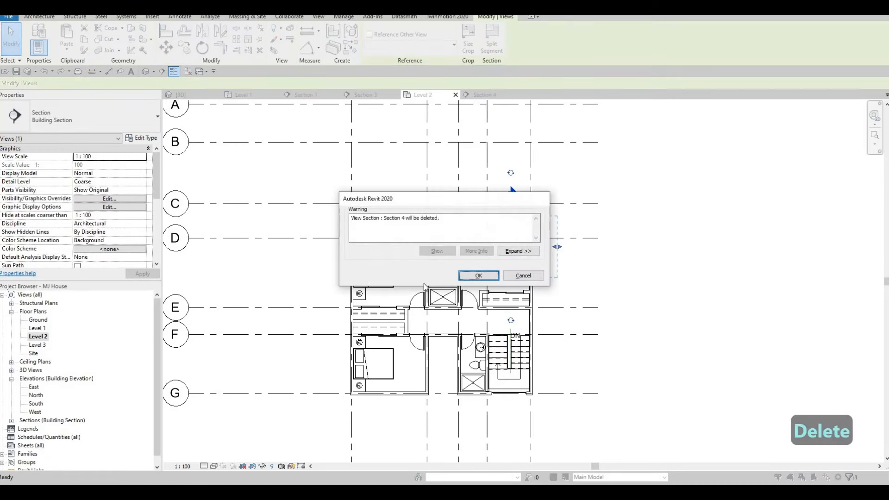
click(478, 275)
- Reveal the hidden elements and unhide the three section lines on Level 2, leaving the reveal mode
click(272, 466)
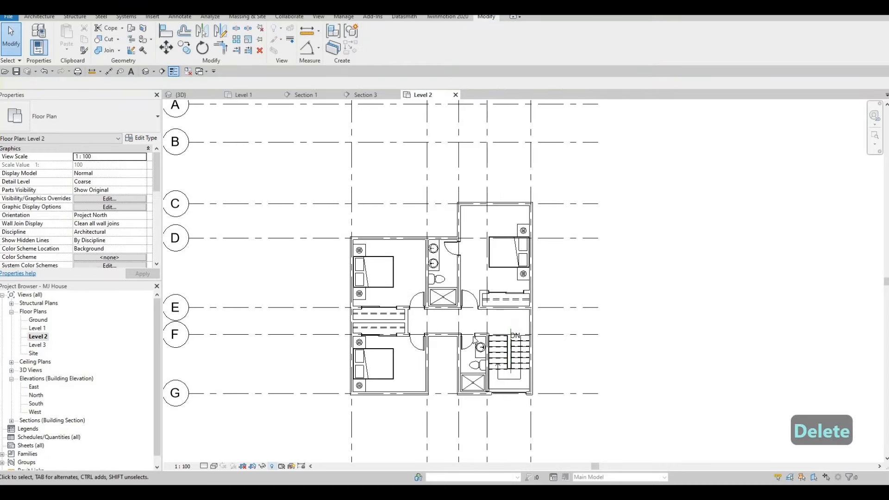
click(421, 307)
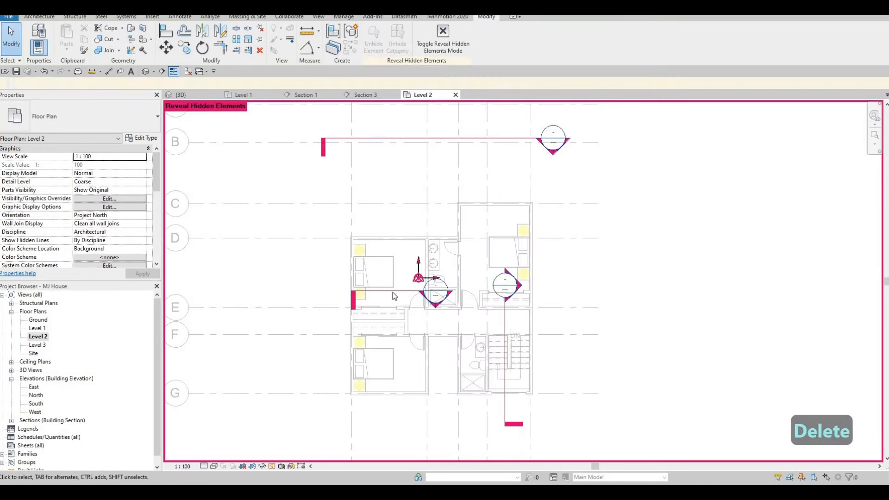
ctrl+click(504, 318)
ctrl+click(495, 138)
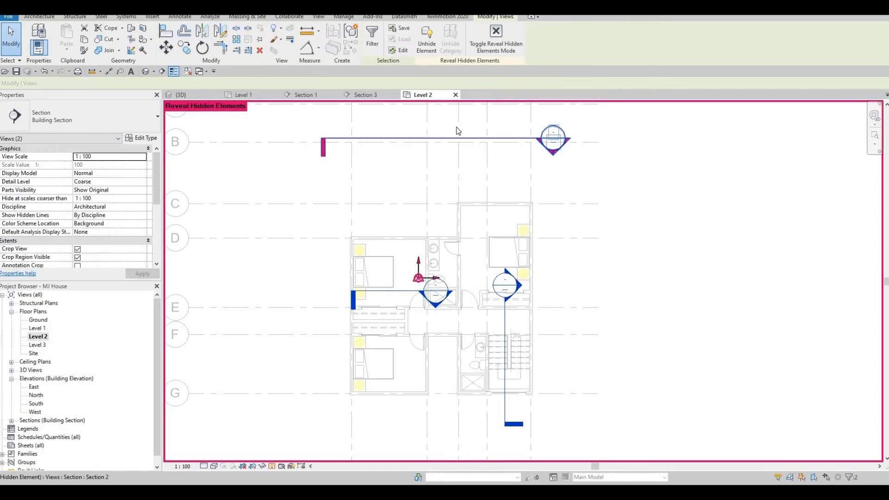
click(427, 37)
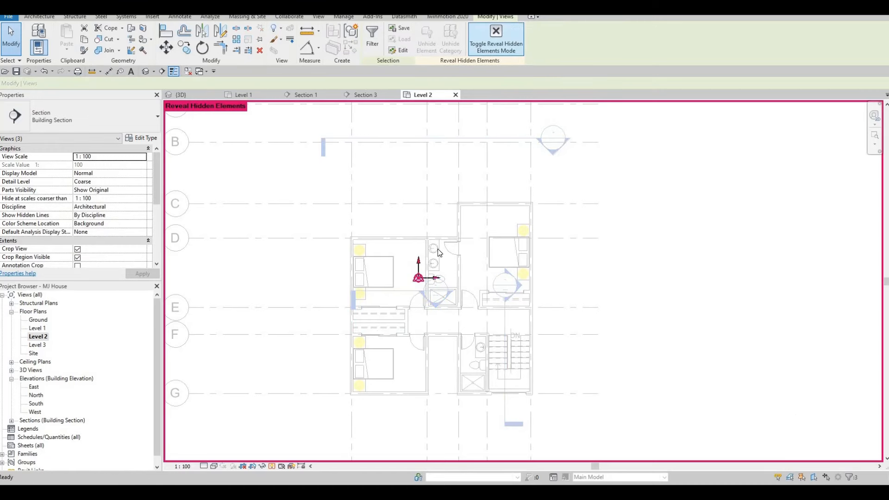
click(496, 37)
key(Escape)
key(Escape)
- Delete the three remaining sections with their views: along grid B, through the stairs, and across the upper-left bedroom
click(400, 292)
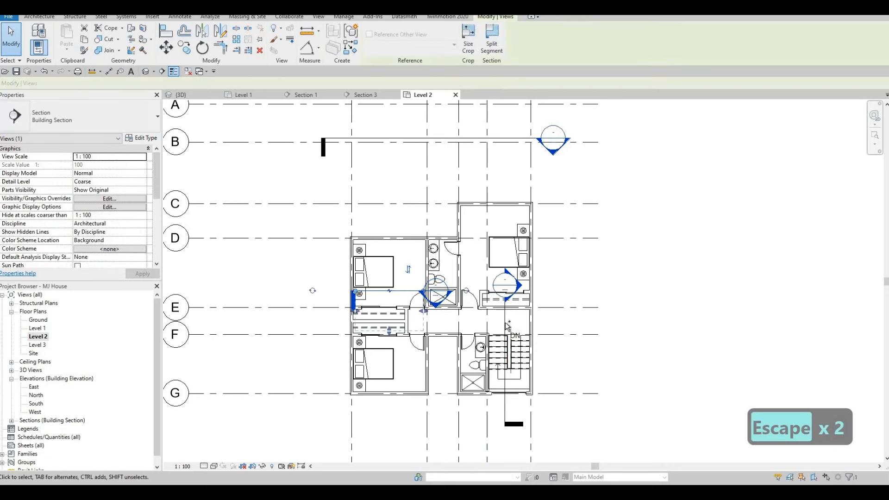
ctrl+click(477, 139)
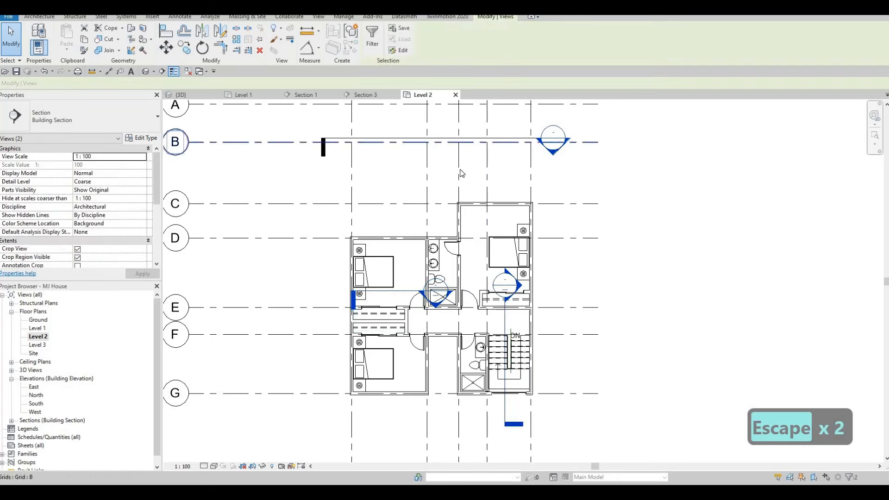
click(457, 138)
key(Delete)
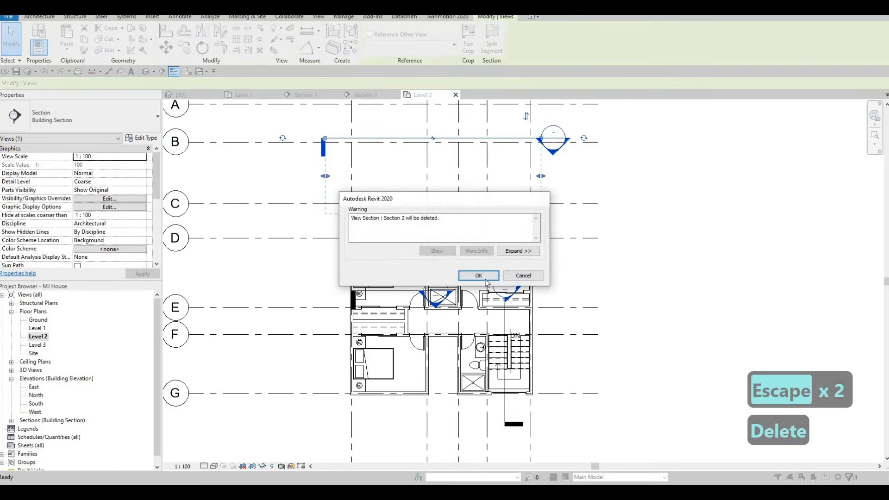
click(478, 275)
click(505, 324)
key(Delete)
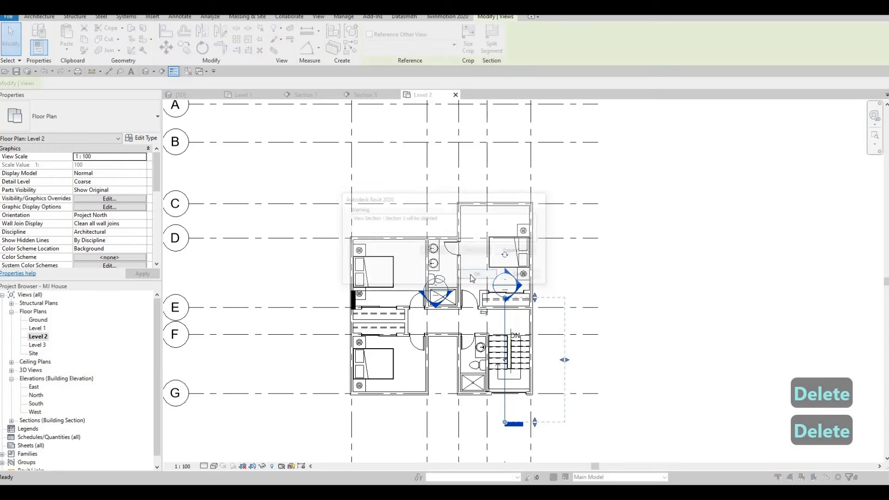
click(478, 276)
click(401, 290)
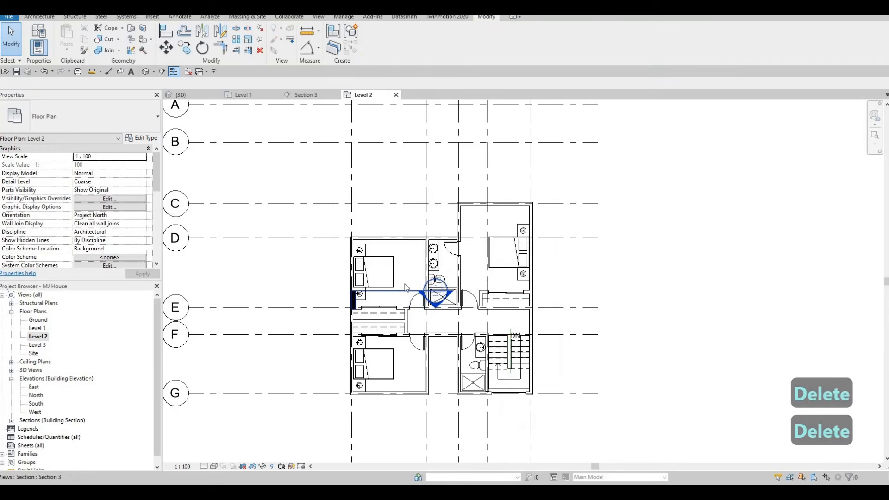
key(Delete)
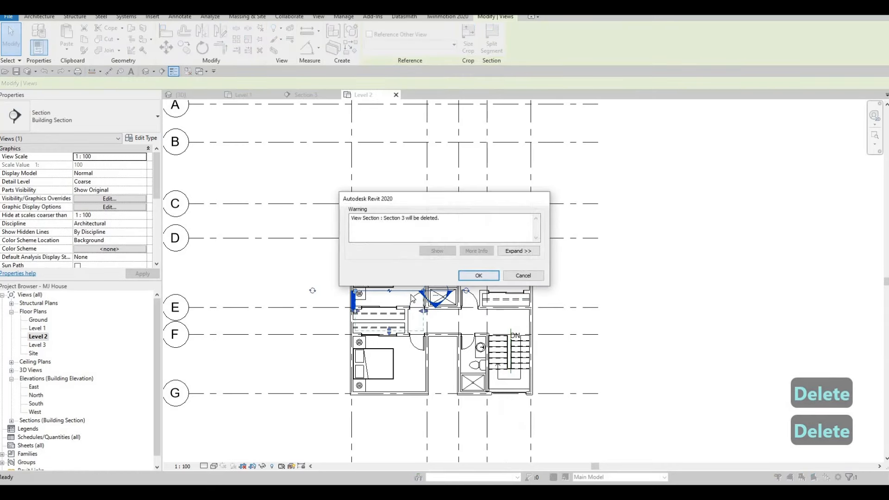
click(478, 275)
middle_drag(404, 282, 440, 269)
key(Escape)
key(Escape)
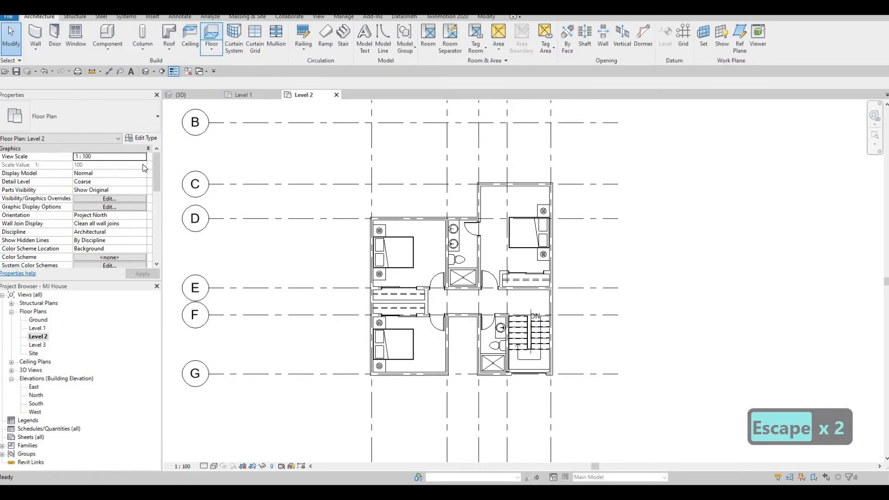
- Start a floor on Level 2 and duplicate the FLOOR 7 type as FLOOR 8
click(212, 35)
click(141, 138)
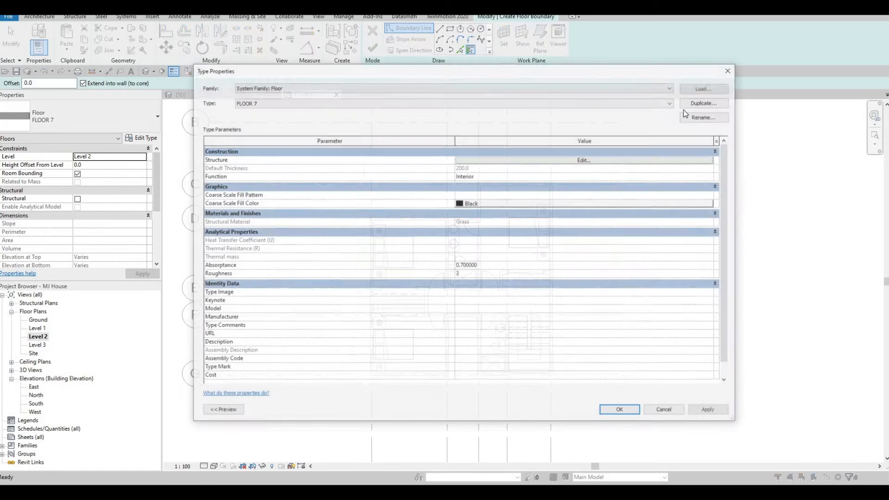
click(703, 101)
click(465, 265)
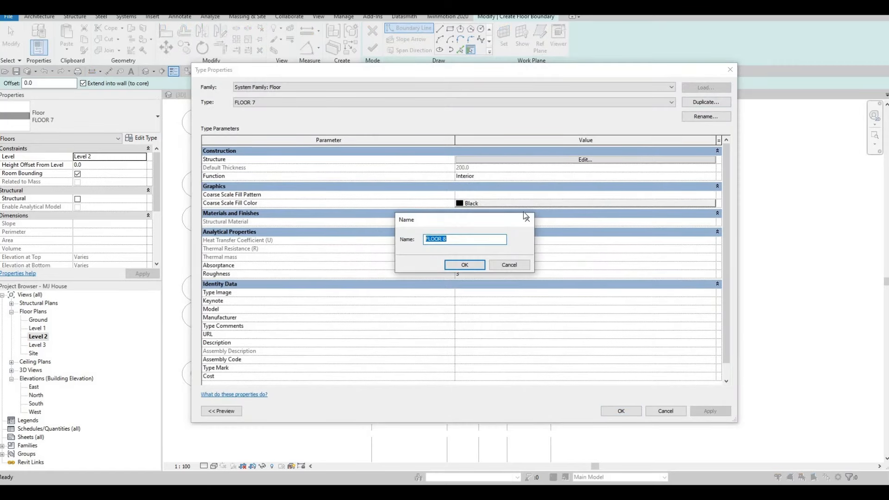
- Set the material of the FLOOR 8 structure layer to Gypsum Wall Board and accept the type changes
click(458, 160)
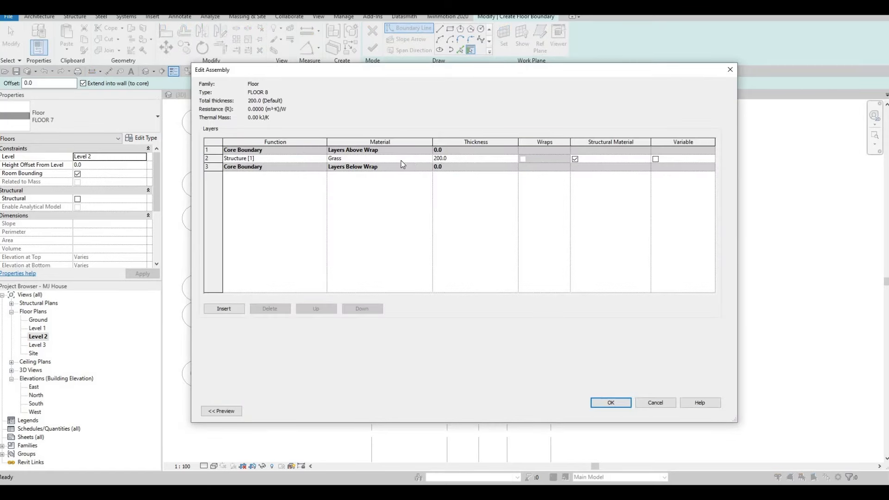
click(431, 160)
click(431, 160)
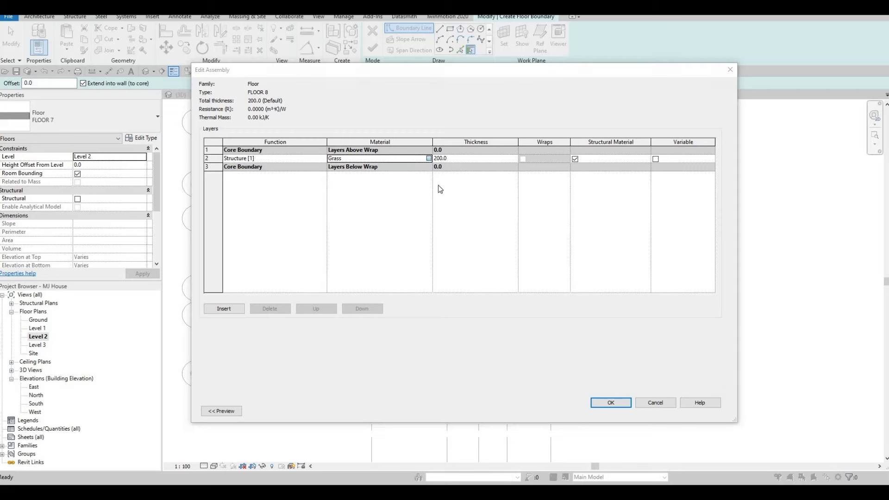
scroll(348, 232, down, 4)
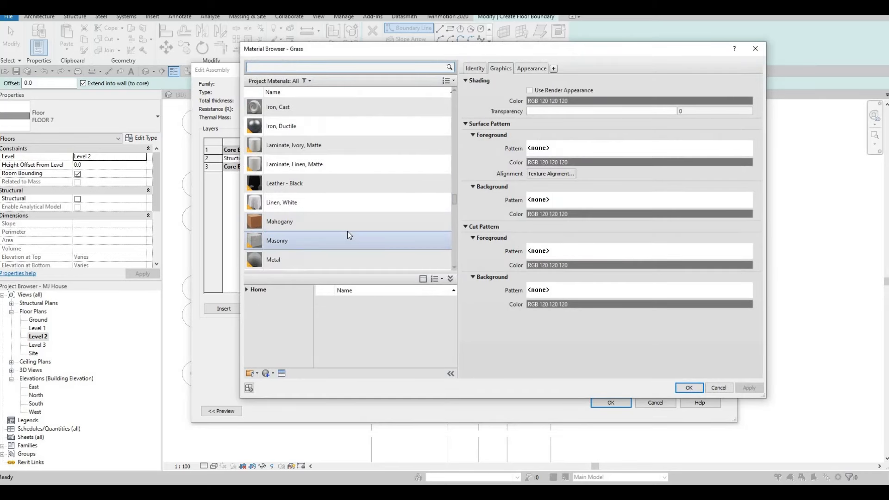
scroll(347, 231, down, 6)
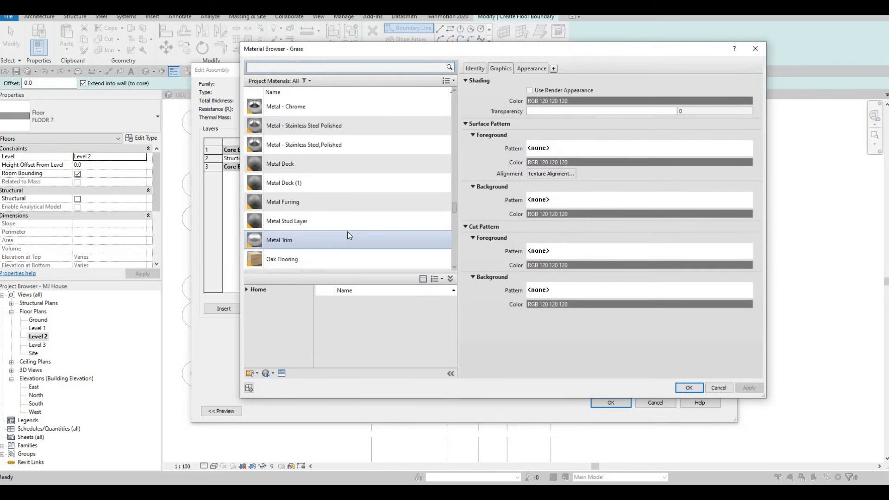
scroll(344, 232, down, 6)
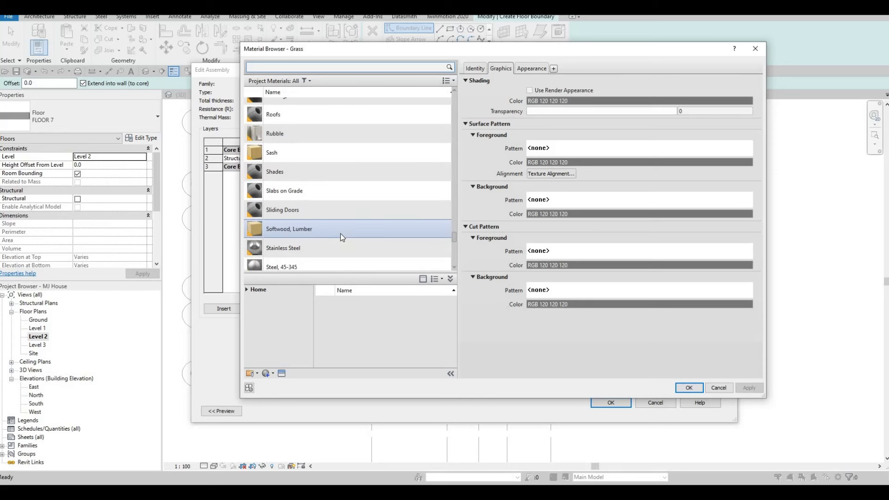
scroll(341, 235, down, 5)
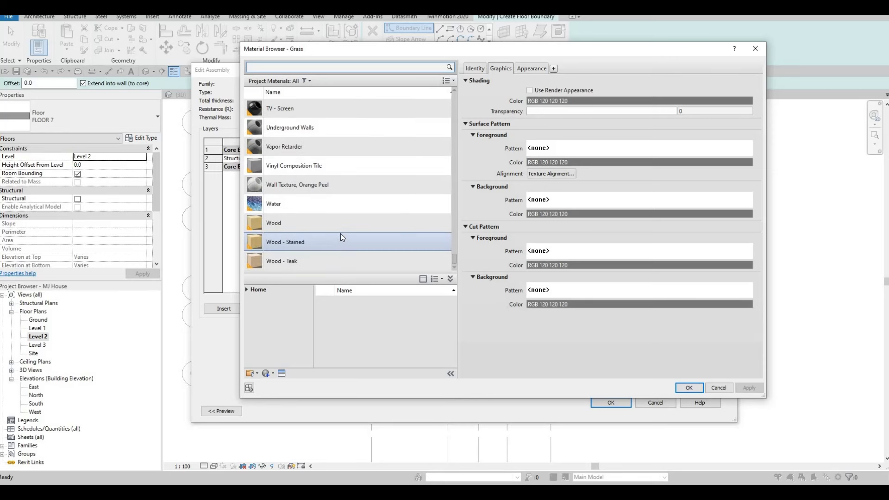
scroll(341, 235, up, 2)
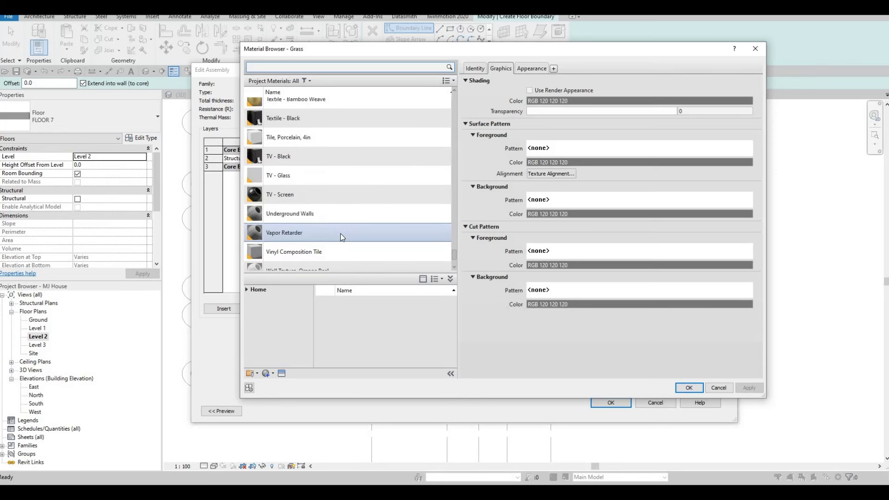
scroll(340, 235, up, 12)
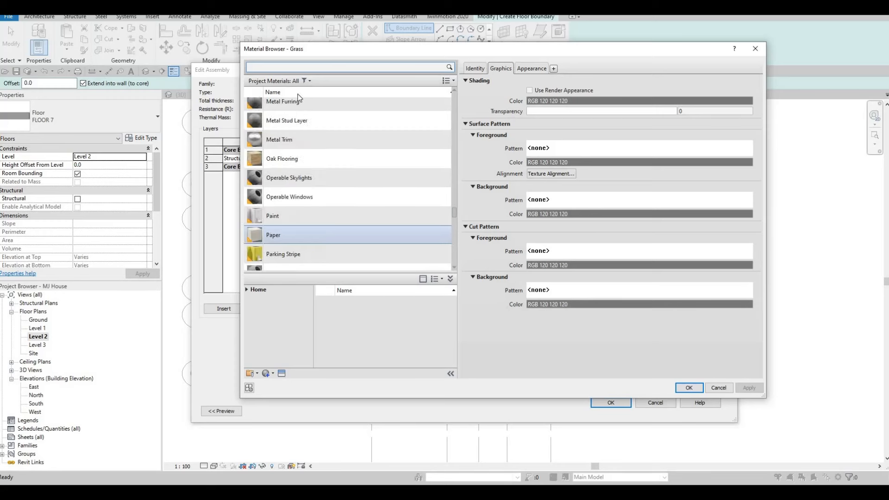
scroll(299, 97, up, 8)
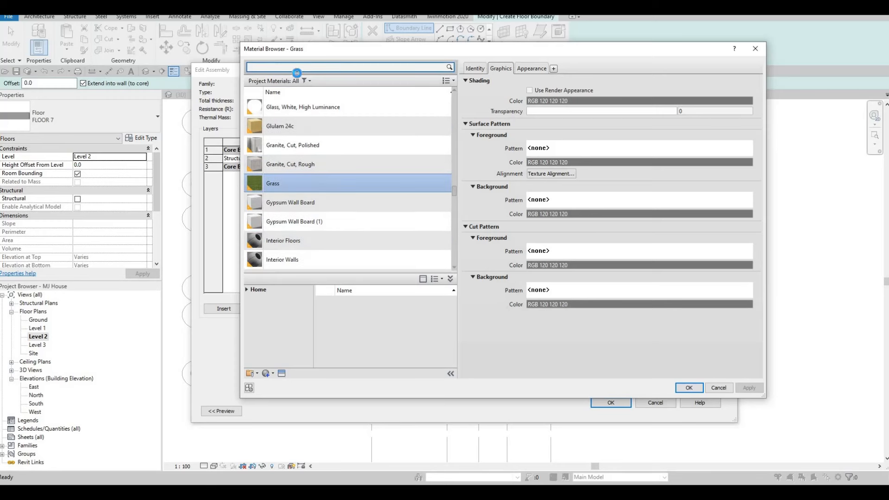
text(y)
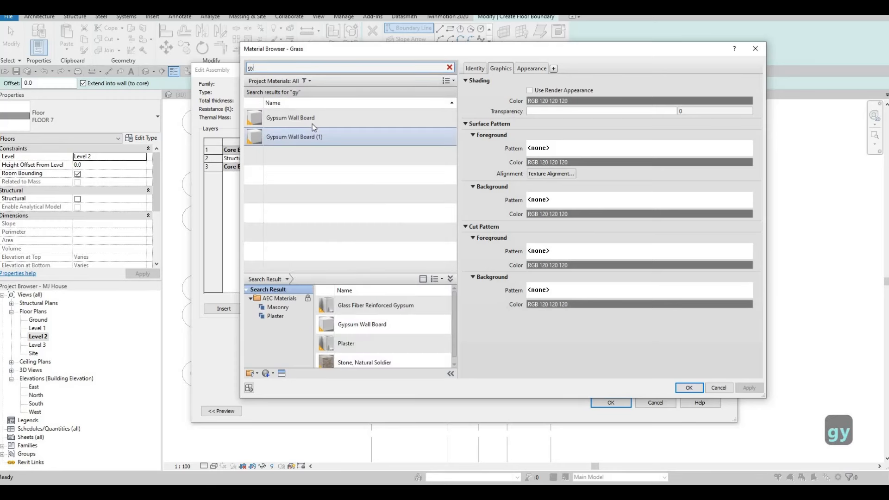
click(312, 121)
click(689, 388)
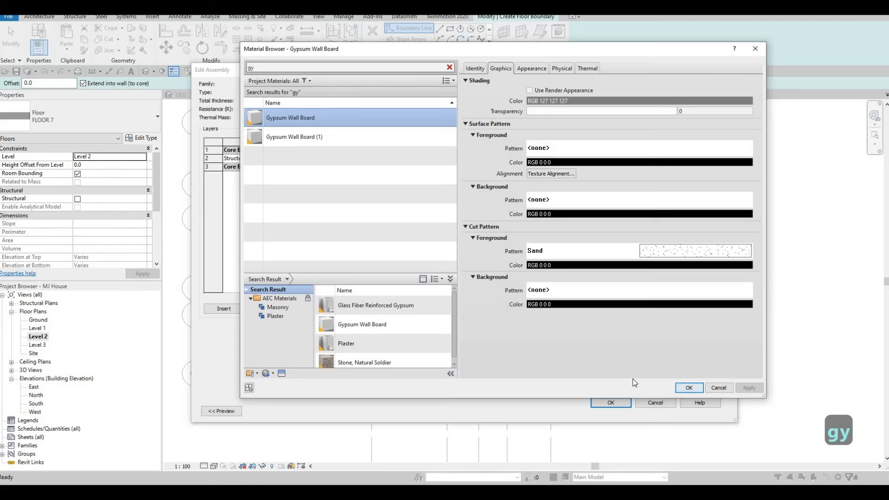
click(610, 403)
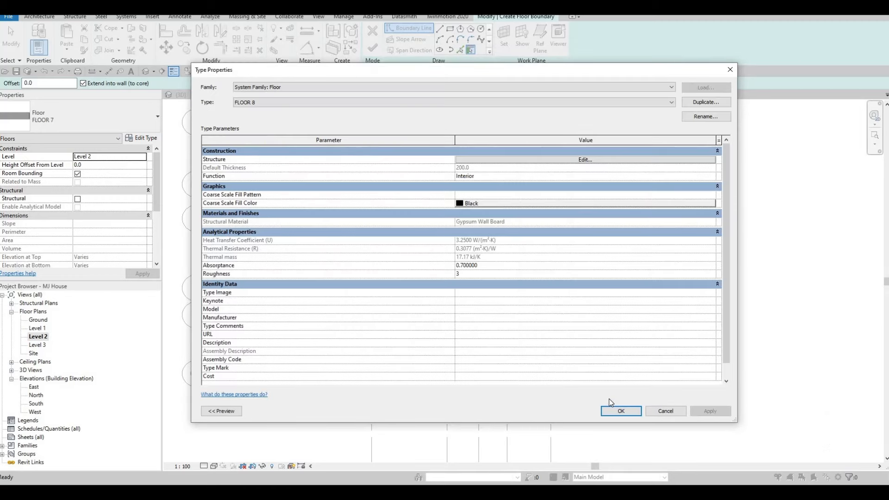
click(617, 412)
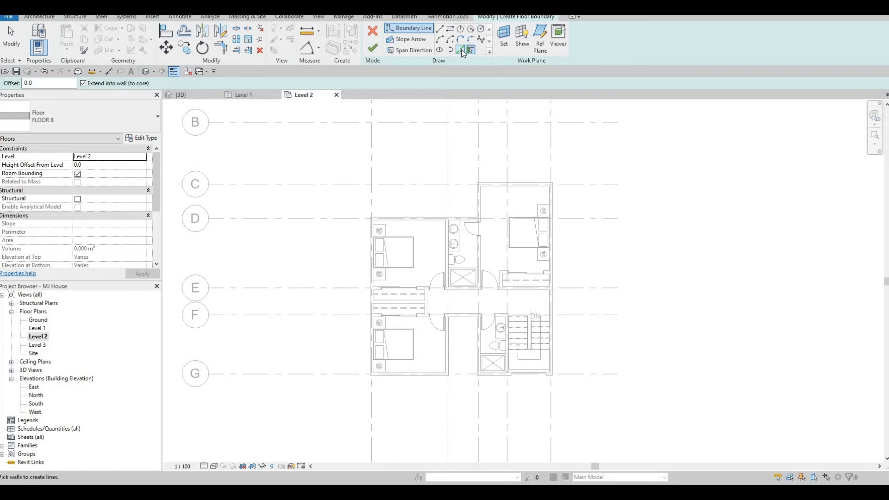
- Pick floor boundary lines along the inner faces of the outer walls around the two left bedrooms and the hall wall at grid F
click(461, 50)
scroll(419, 217, up, 2)
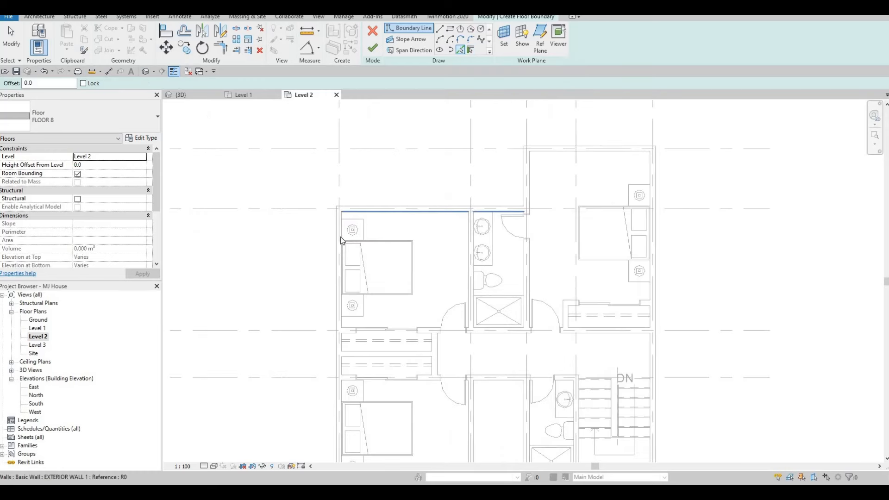
click(340, 238)
scroll(345, 353, up, 3)
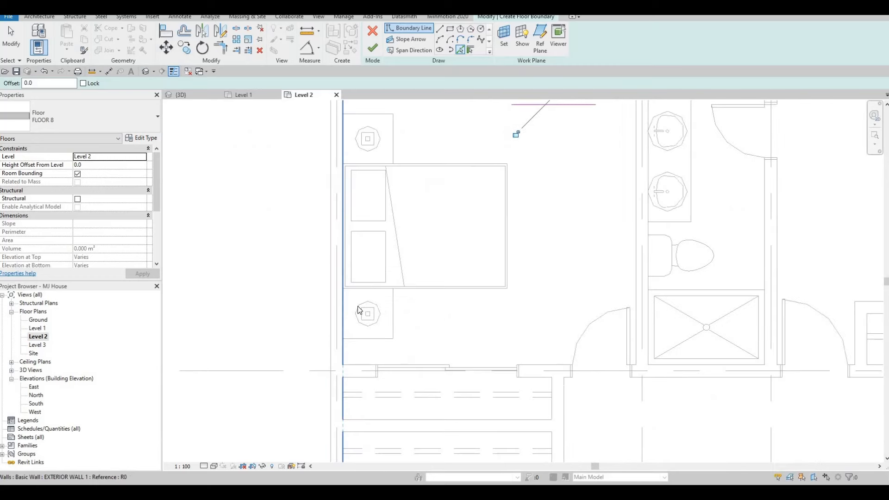
scroll(370, 315, down, 5)
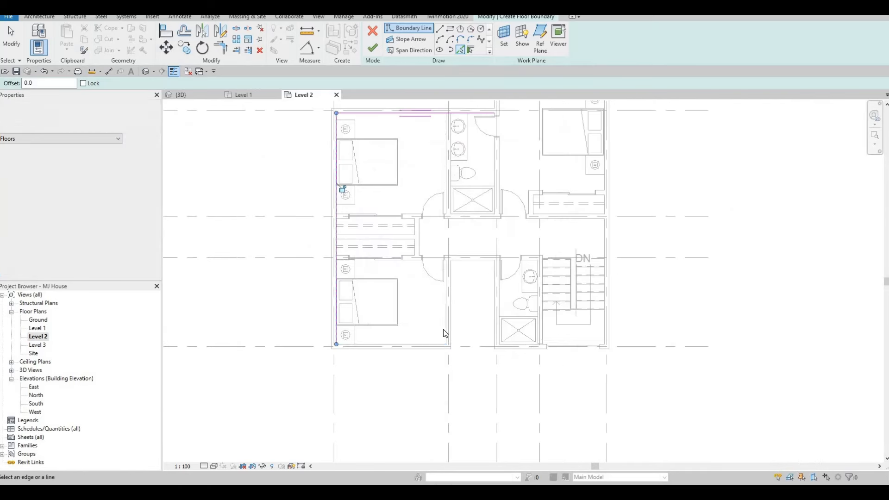
click(445, 320)
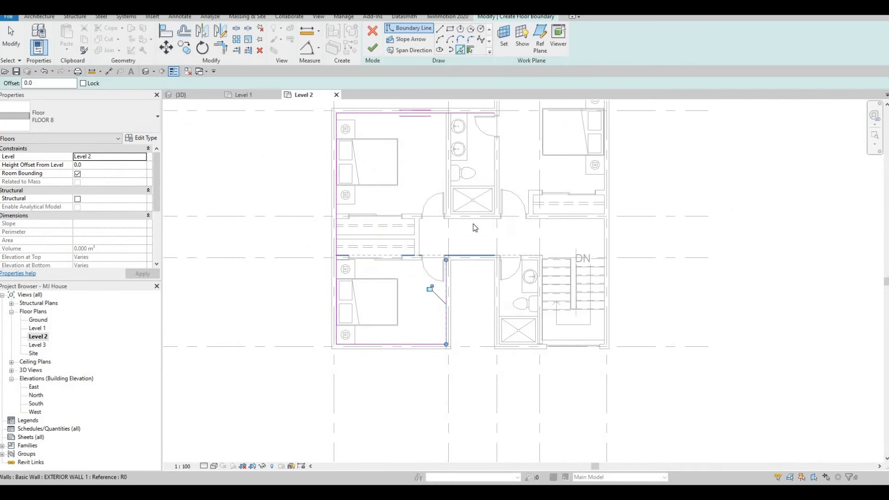
click(472, 255)
middle_drag(480, 204, 460, 287)
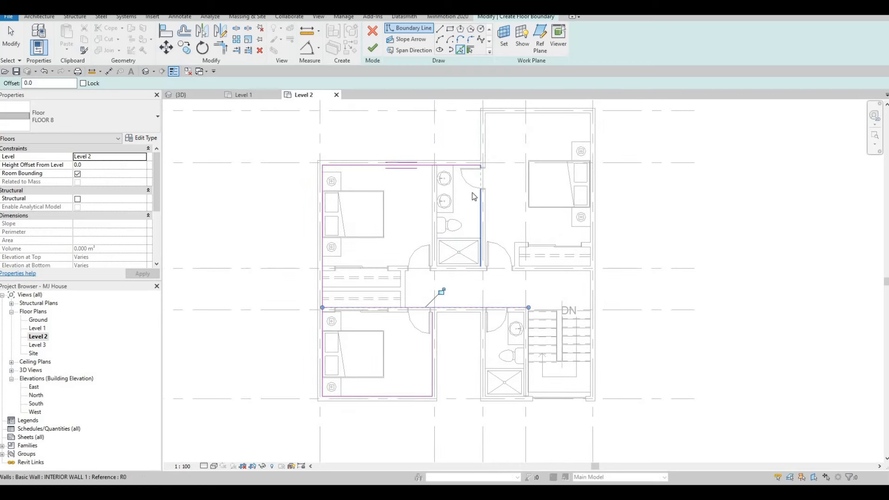
middle_drag(474, 196, 452, 252)
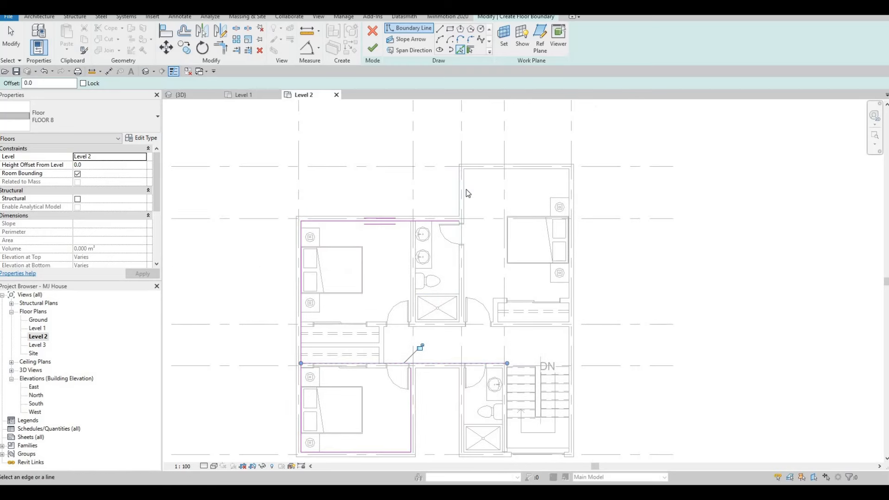
- Pick floor boundary lines along the upper-right bedroom's outer walls down to the stairs and along the lower bathroom's walls
click(568, 182)
middle_drag(541, 370, 538, 281)
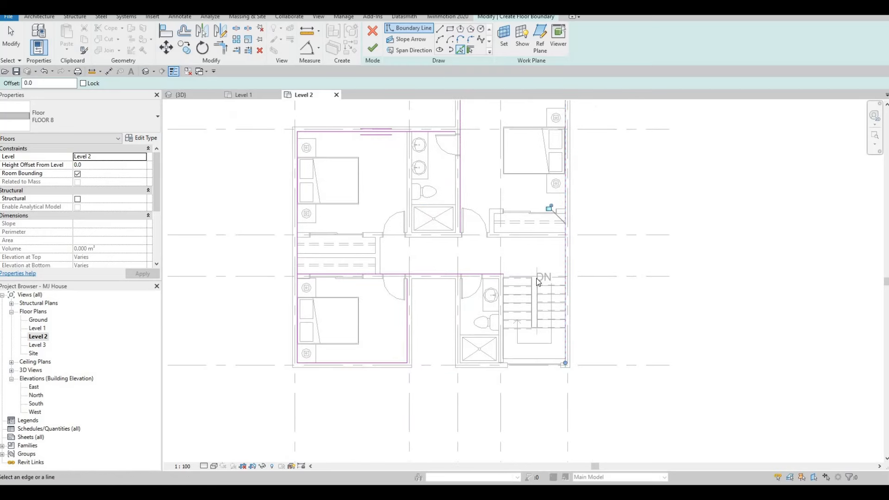
scroll(531, 285, up, 5)
scroll(439, 292, down, 1)
middle_drag(390, 244, 416, 239)
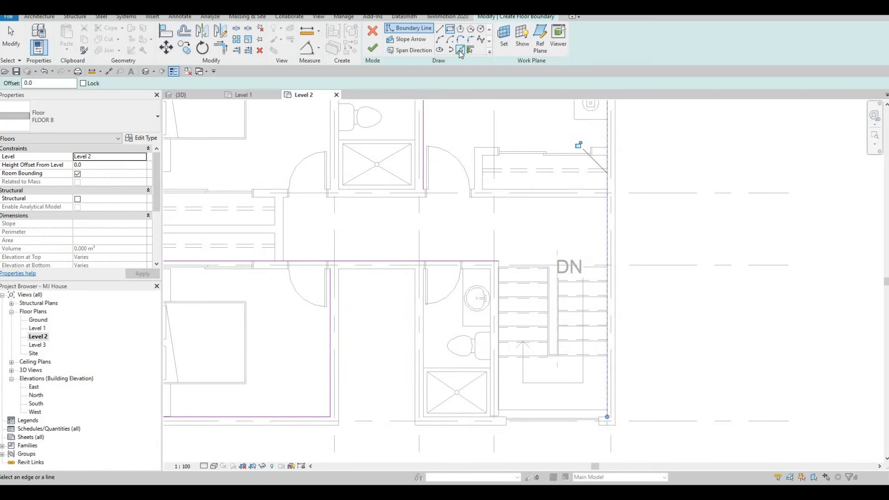
click(423, 316)
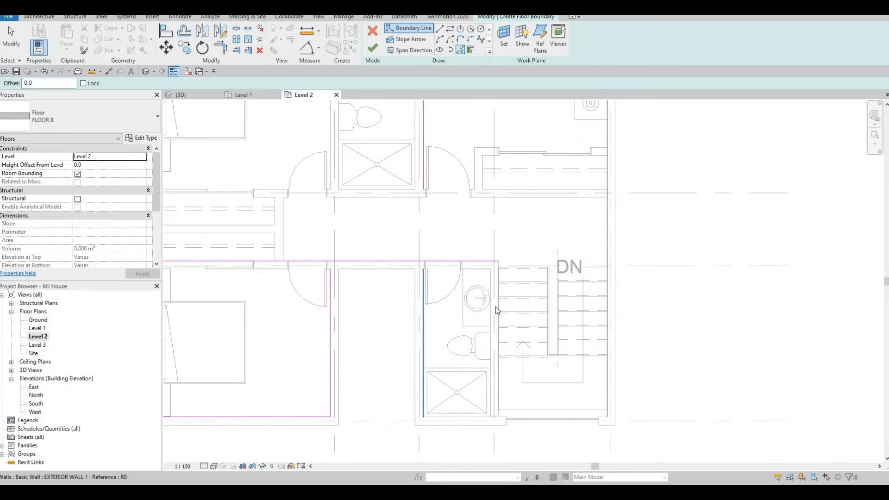
scroll(494, 309, up, 1)
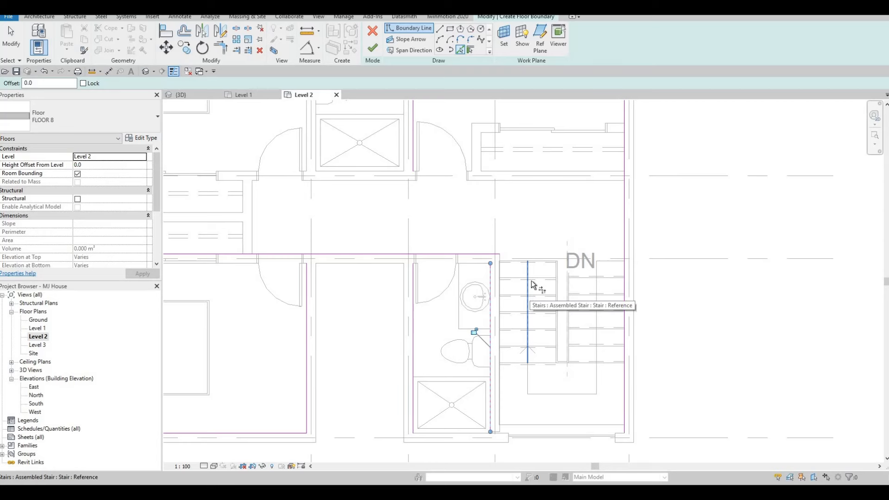
- Trim the grid F boundary line into corners with the right exterior wall line and the bathroom line beside the stairs
key(t)
key(r)
scroll(492, 293, down, 1)
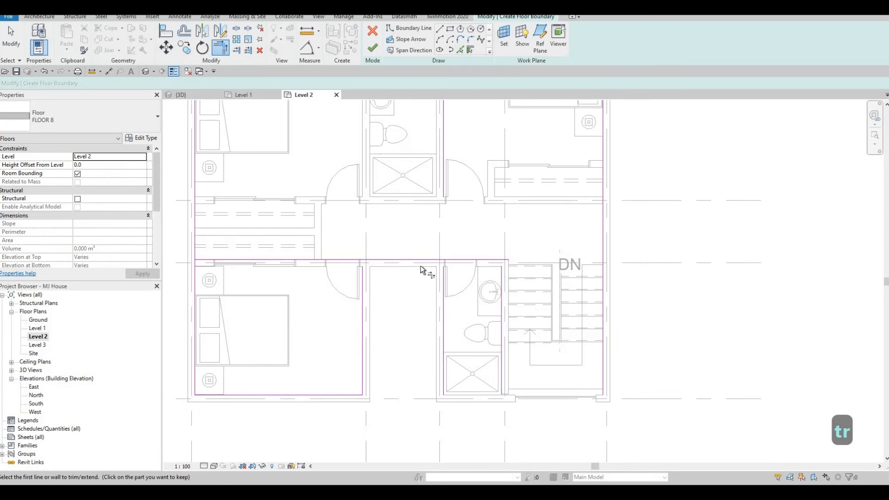
middle_drag(199, 270, 261, 254)
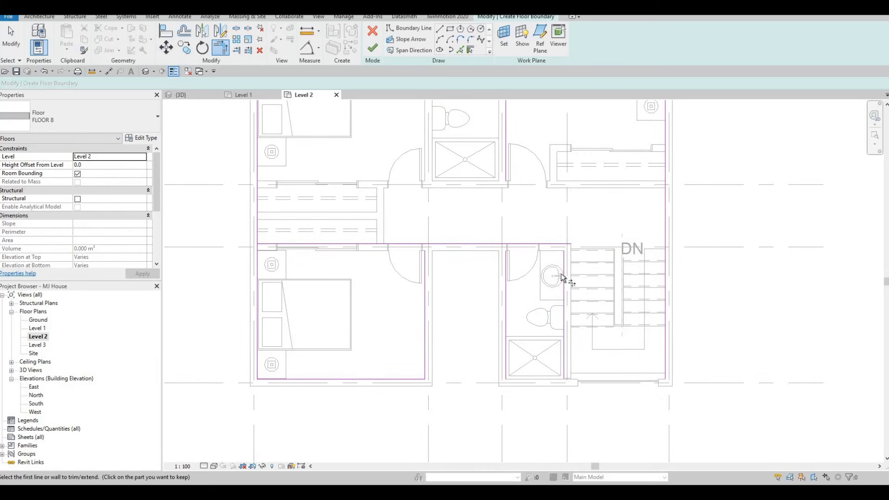
click(663, 210)
click(566, 244)
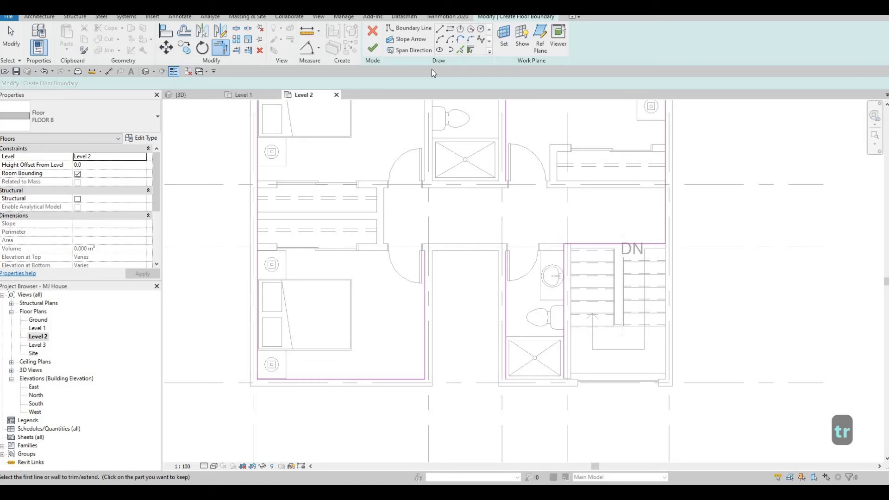
- Pick the hall wall at grid F again and trim its boundary line to the lower bathroom and lower-left bedroom side lines
click(461, 50)
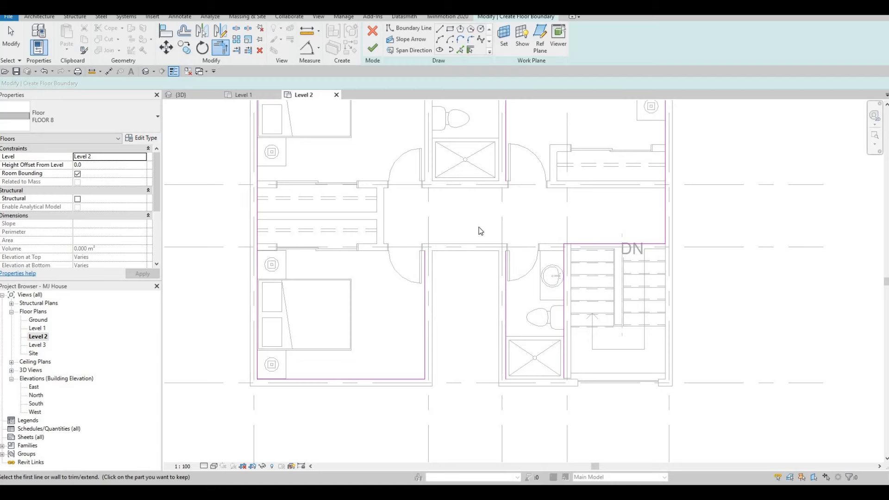
click(471, 270)
key(Escape)
key(Escape)
key(Escape)
key(t)
key(r)
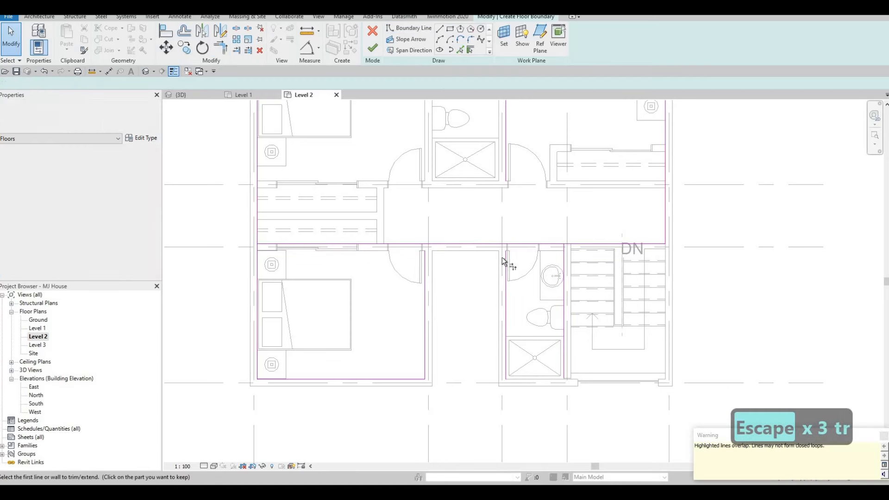
click(490, 245)
click(476, 244)
click(425, 274)
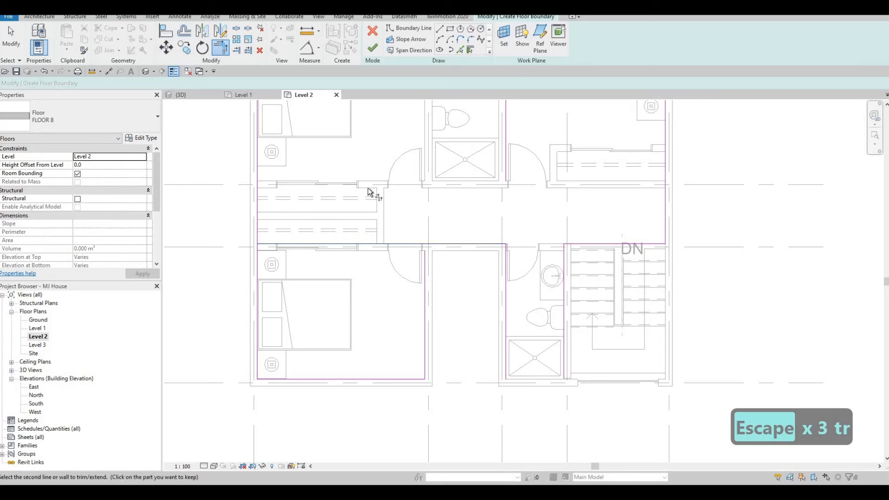
- Trim the upper-left bedroom's top boundary line into a corner with the upper-right bedroom's left boundary line
scroll(379, 236, down, 1)
middle_drag(380, 236, 396, 328)
click(471, 148)
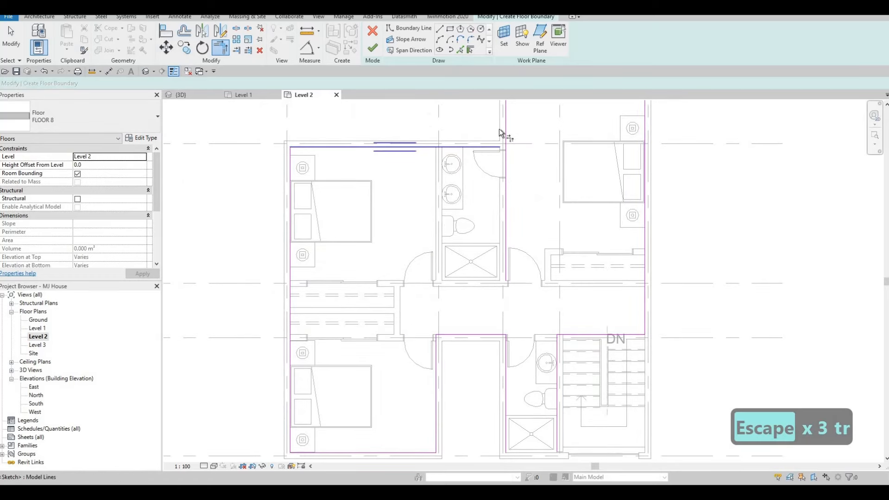
click(507, 126)
- Draw boundary lines from the hall boundary down beside the bathroom wall and across the head of the stairs to the exterior wall
scroll(544, 319, down, 1)
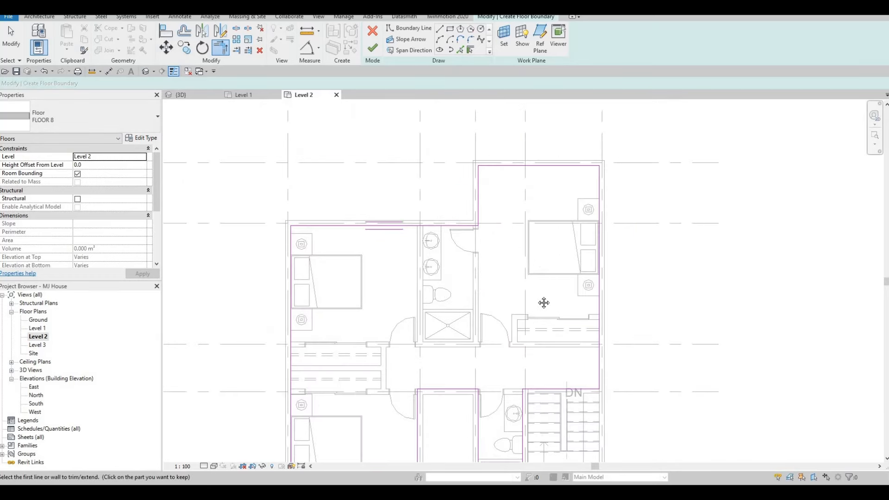
scroll(538, 312, up, 5)
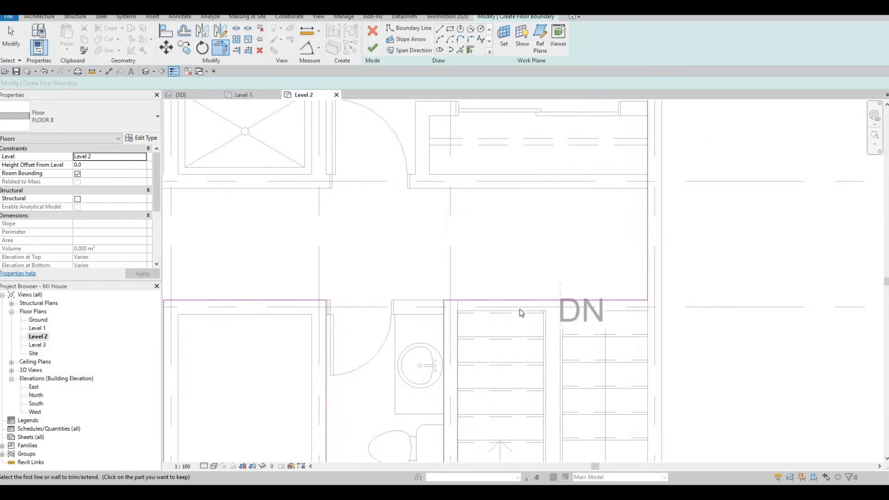
key(Escape)
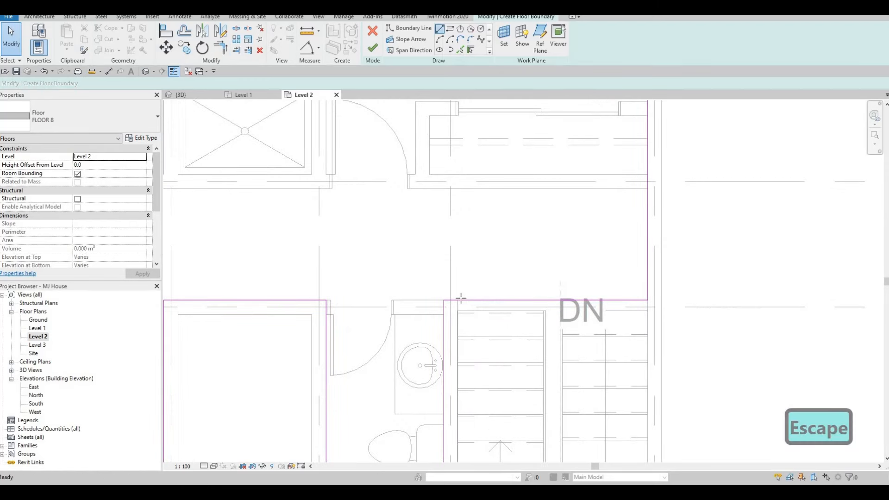
click(458, 307)
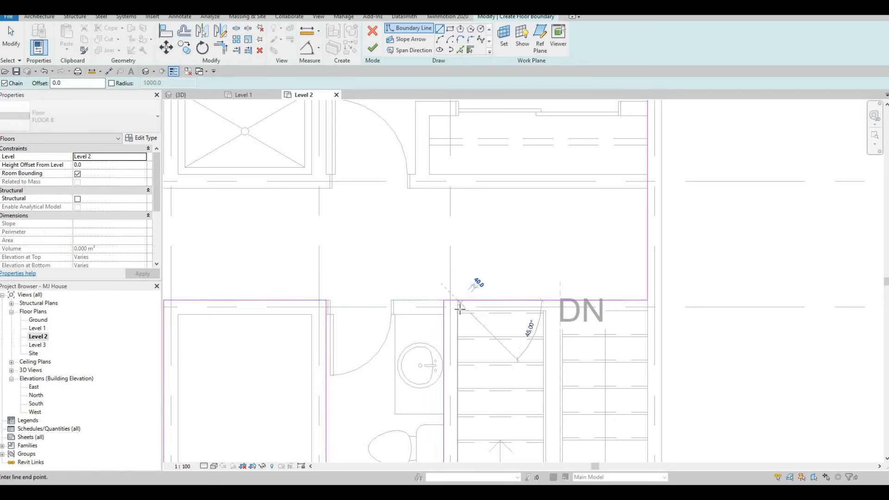
click(650, 310)
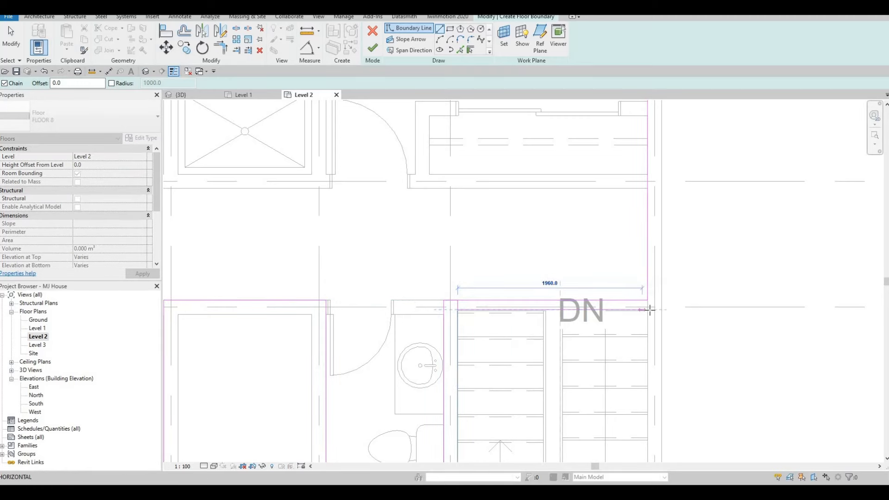
key(Escape)
key(Escape)
key(Escape)
scroll(453, 324, up, 3)
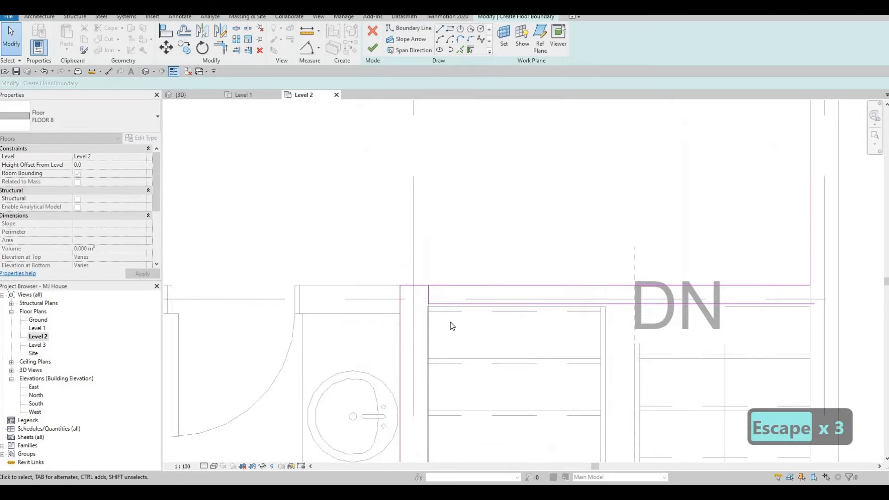
- Align the new horizontal boundary line with the top edge of the stair run
key(a)
key(l)
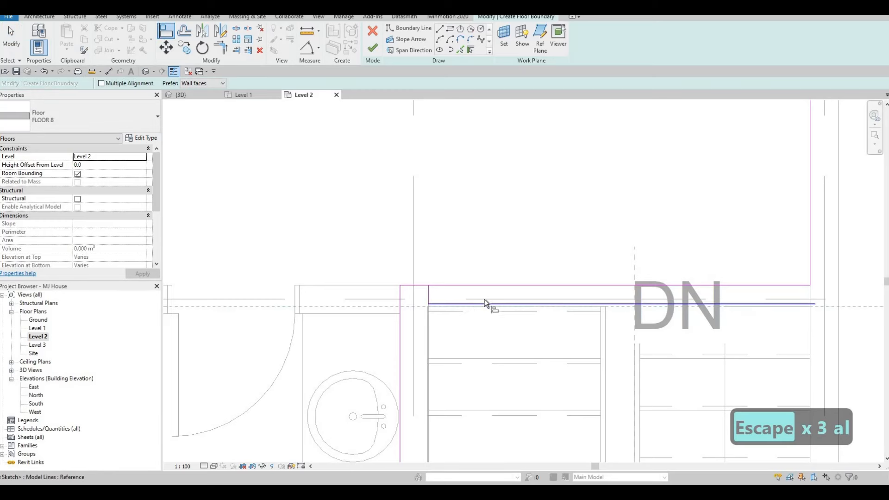
key(Escape)
key(Escape)
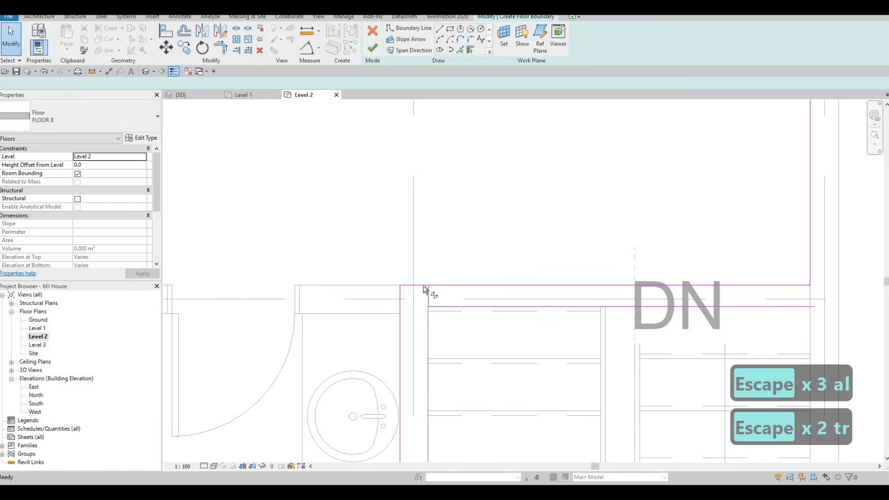
- Trim the stair-head boundary lines into corners with the hall line beside the bathroom and the exterior wall line
click(424, 286)
click(428, 291)
click(758, 307)
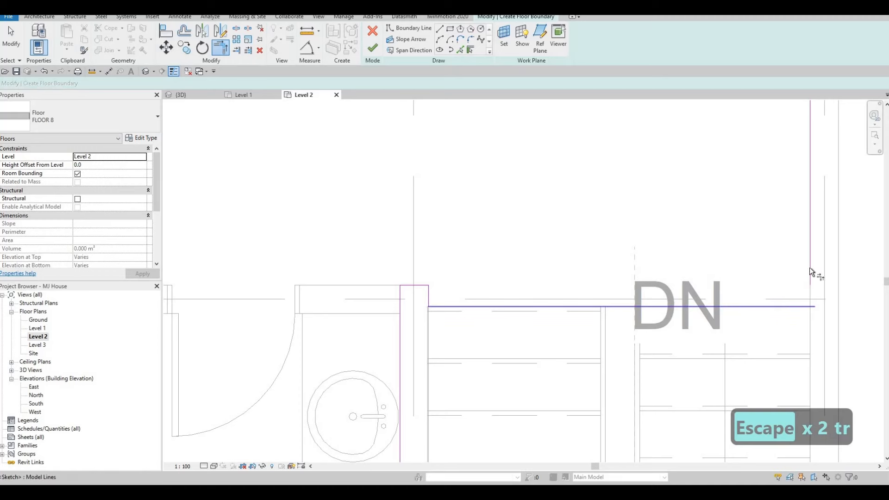
click(810, 268)
scroll(611, 277, down, 3)
middle_drag(601, 260, 550, 272)
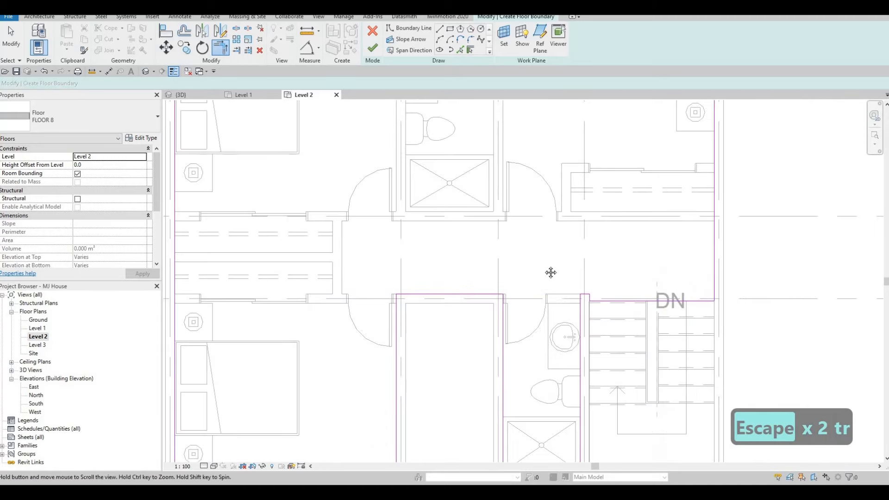
scroll(467, 300, down, 1)
key(Escape)
- Try to finish the floor boundary sketch and return to editing it
middle_drag(468, 300, 567, 254)
middle_drag(373, 109, 338, 96)
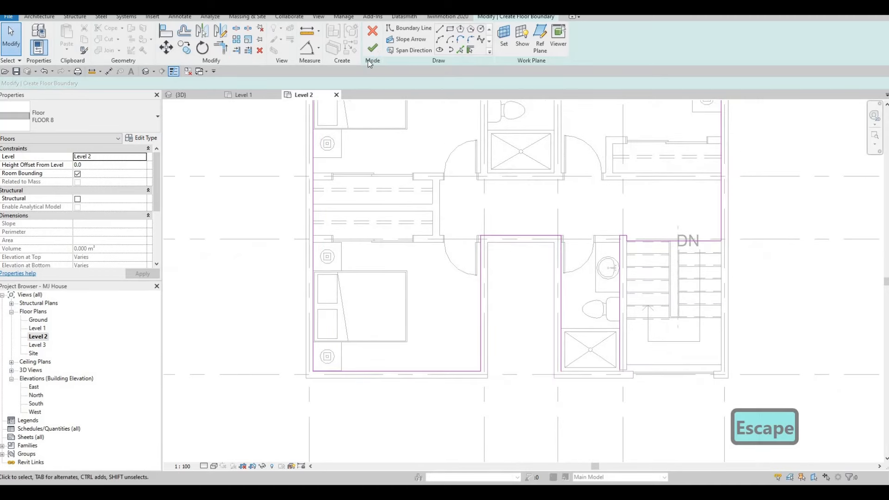
click(373, 47)
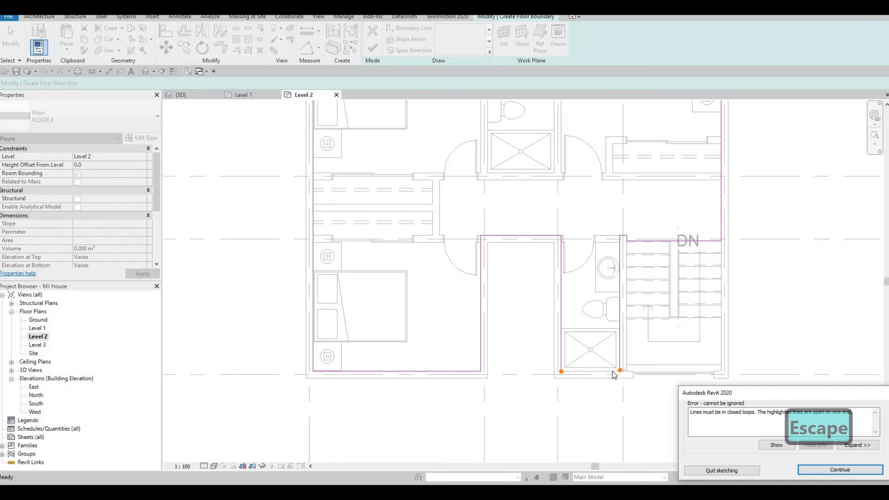
key(Escape)
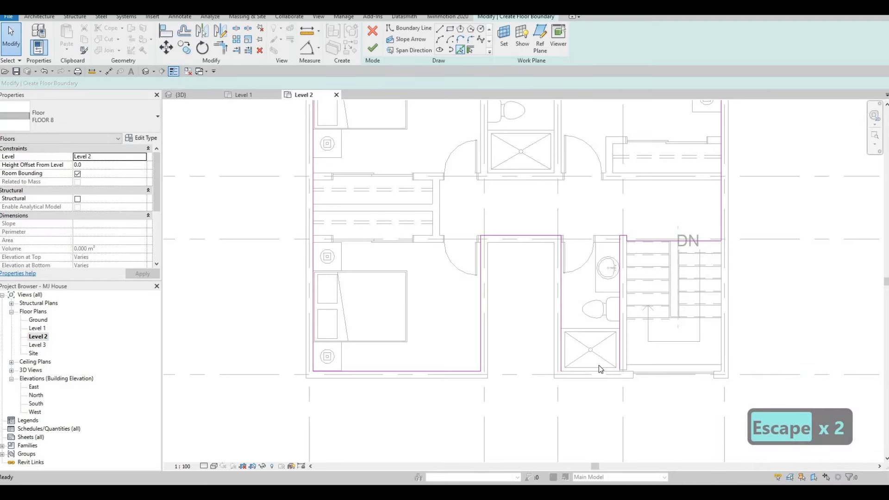
- Add a boundary line along the lower bathroom's bottom exterior wall and try to finish the sketch
scroll(601, 374, up, 2)
scroll(494, 248, down, 3)
key(Escape)
key(Escape)
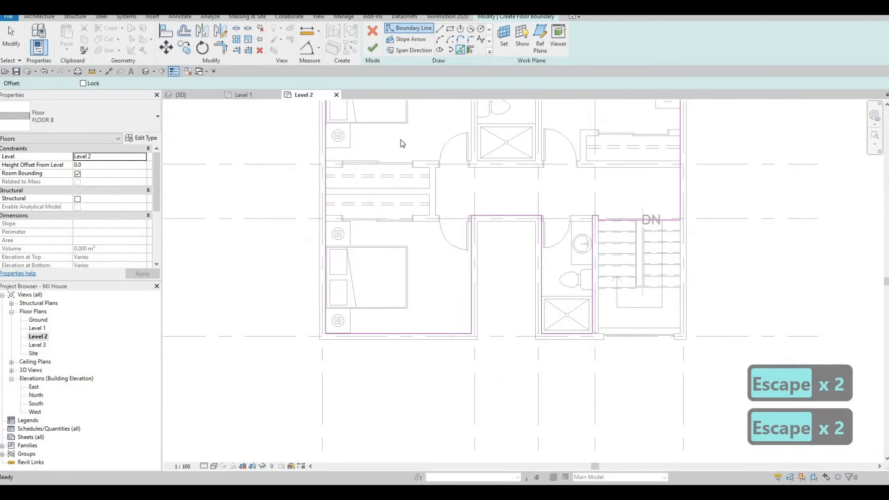
click(370, 50)
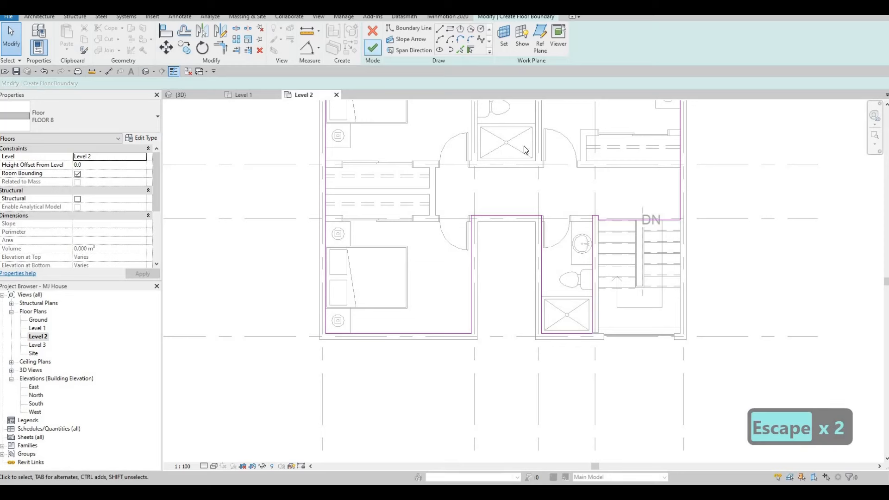
key(Escape)
key(Escape)
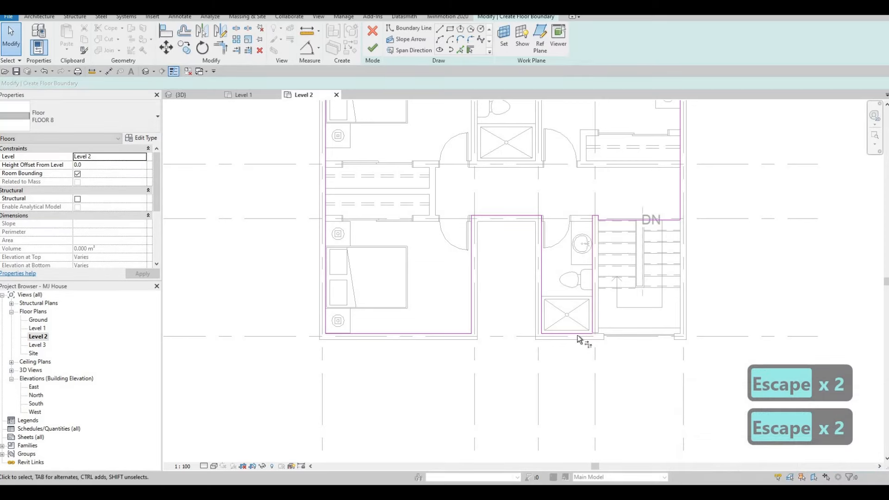
- Trim the lower bathroom's boundary lines into corners and finish the FLOOR 8 floor
key(t)
key(r)
click(585, 332)
click(533, 240)
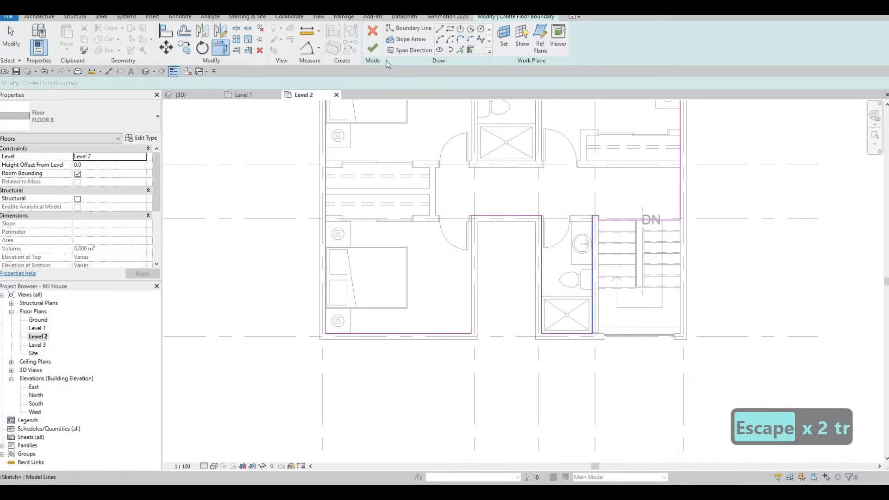
click(372, 48)
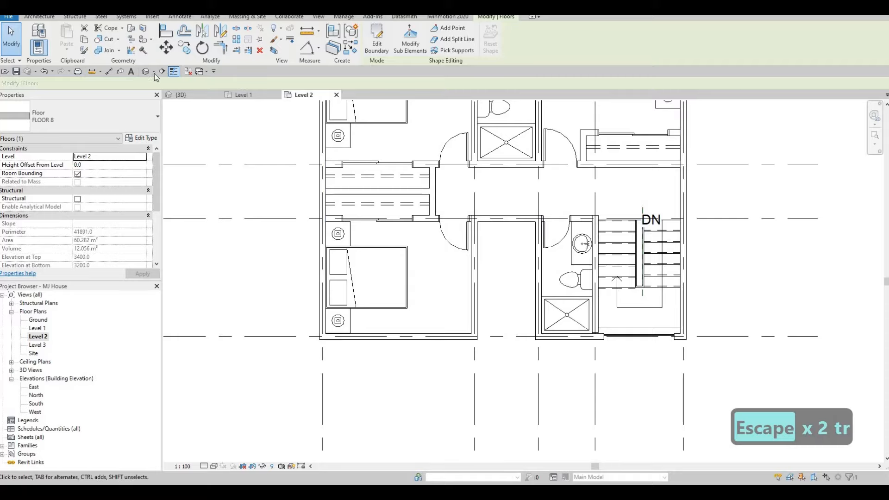
- In the 3D view, paint the top face of the Level 2 floor with the Plywood, Sheathing material
click(180, 95)
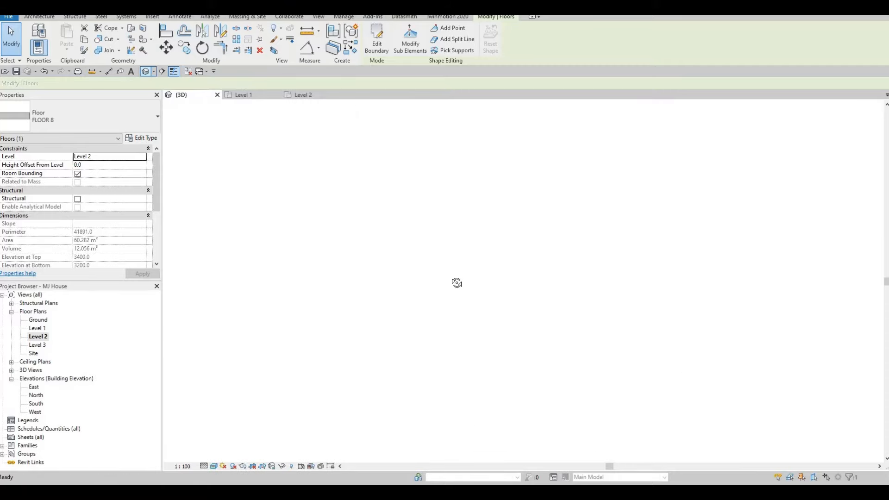
shift+middle_drag(456, 283, 538, 268)
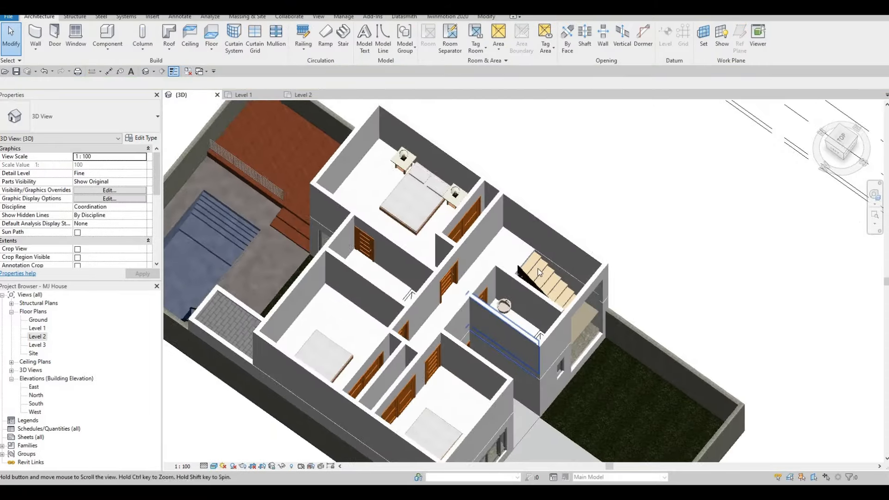
scroll(532, 271, up, 3)
shift+middle_drag(480, 232, 426, 217)
scroll(472, 224, down, 3)
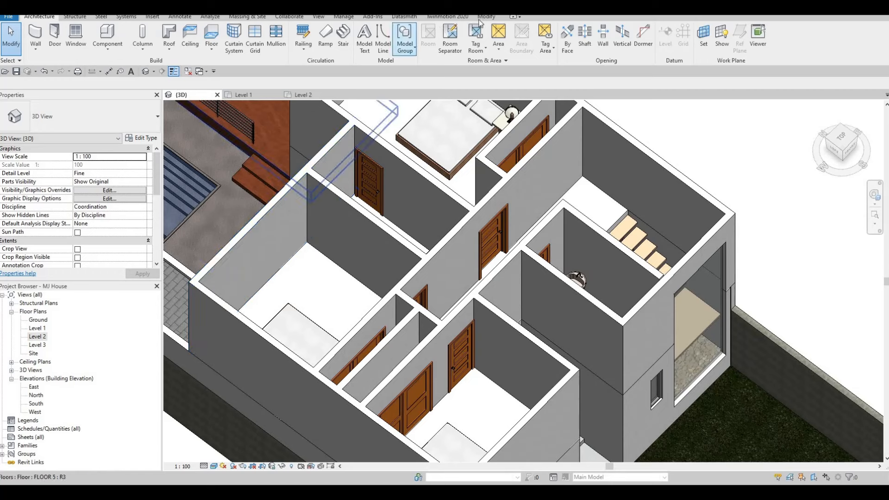
click(484, 17)
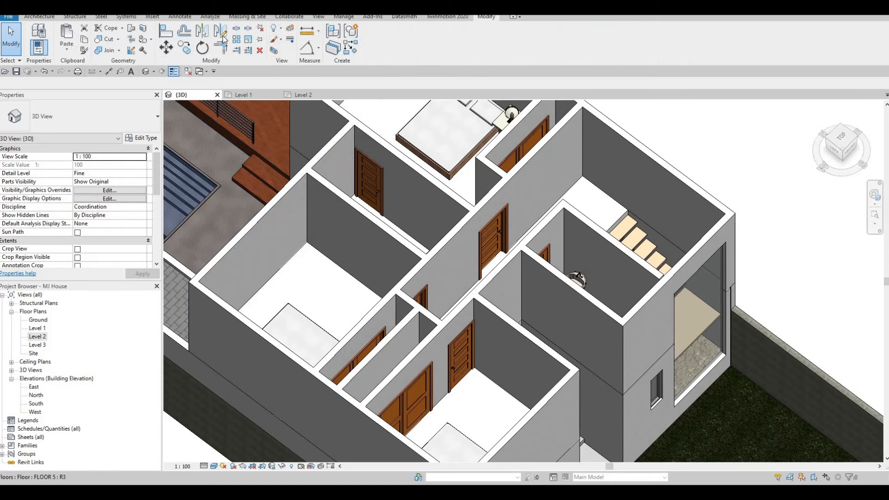
click(143, 41)
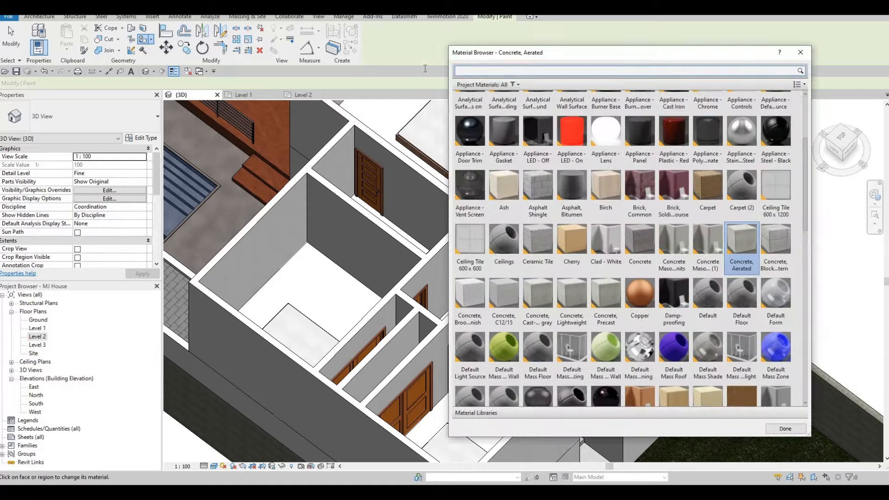
scroll(449, 220, down, 10)
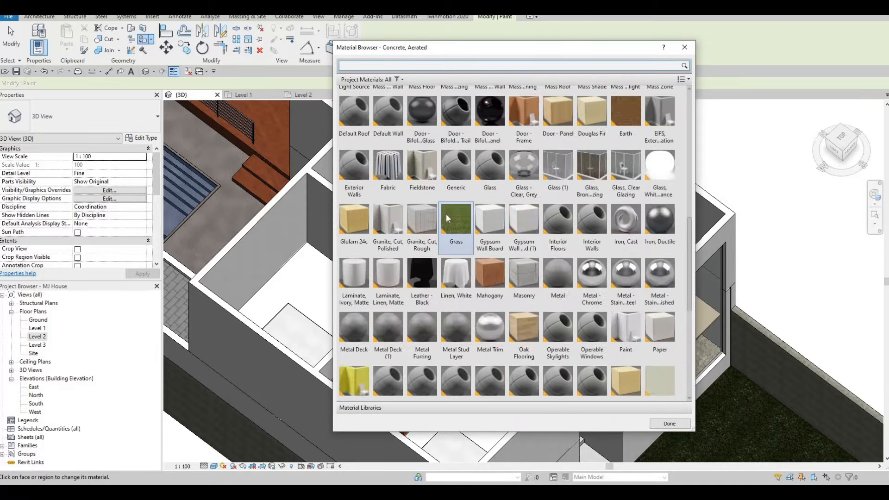
scroll(448, 219, down, 5)
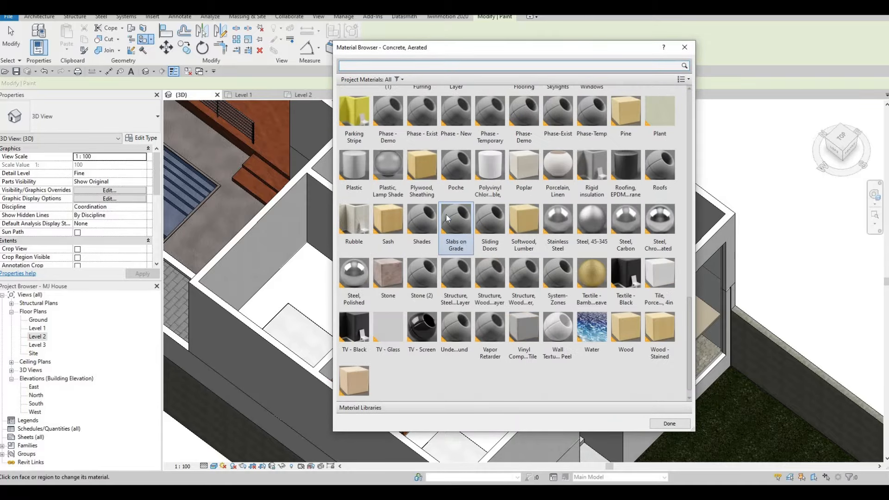
click(417, 157)
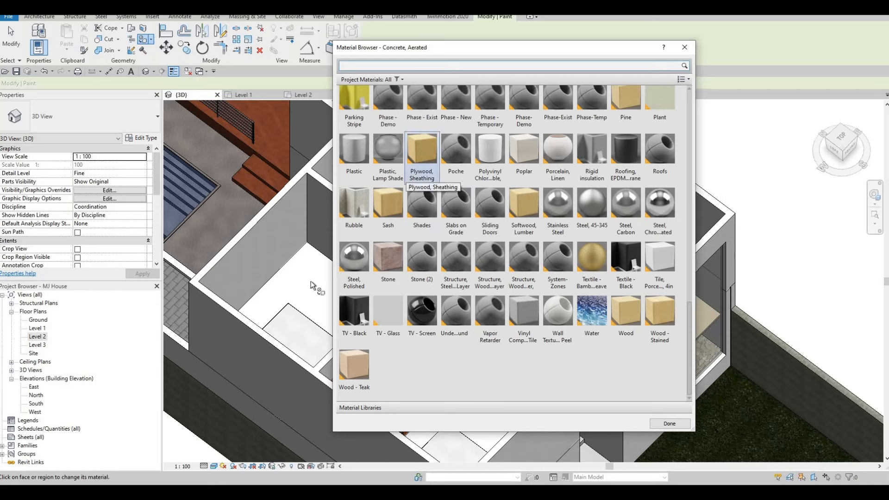
click(310, 280)
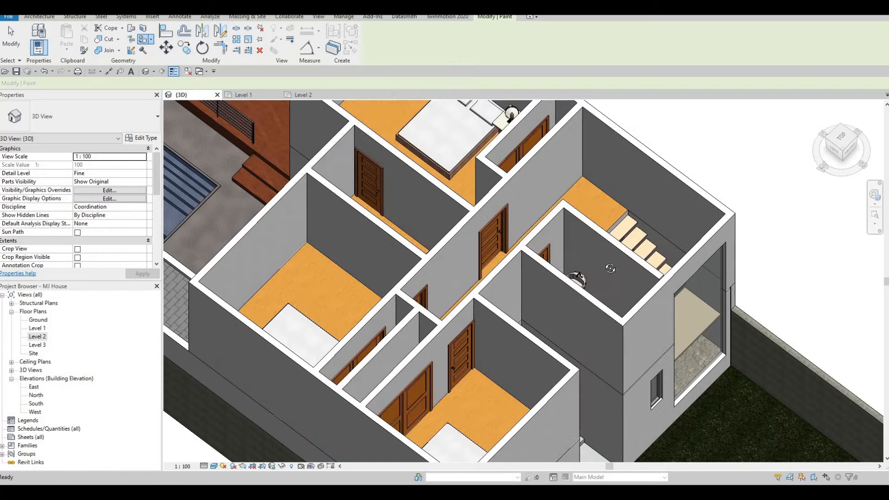
- Attach the top of the exterior wall protruding through the upper bathroom's floor to the underside of the Level 2 floor
key(Escape)
scroll(606, 266, up, 3)
shift+middle_drag(598, 259, 539, 258)
scroll(546, 251, down, 1)
shift+middle_drag(546, 296, 383, 309)
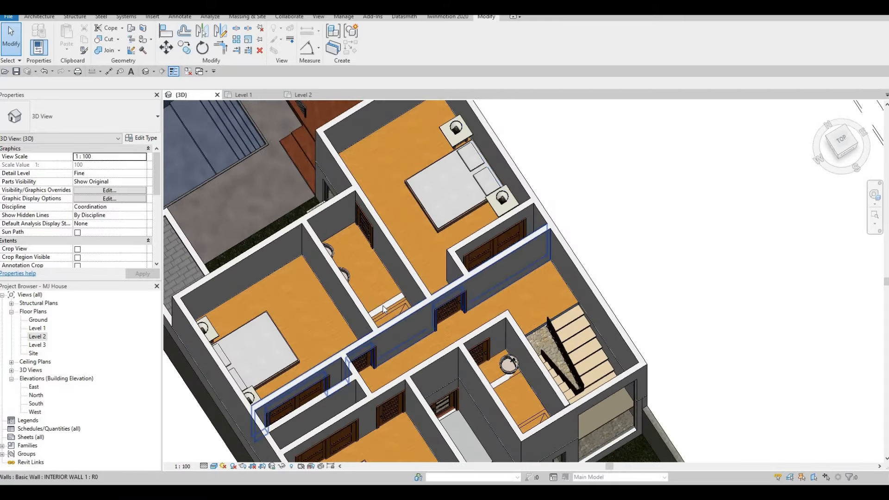
click(416, 326)
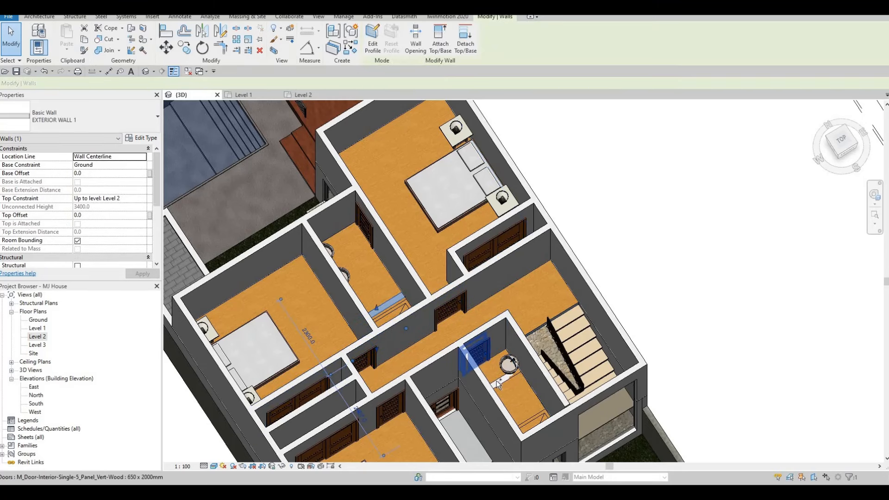
click(437, 49)
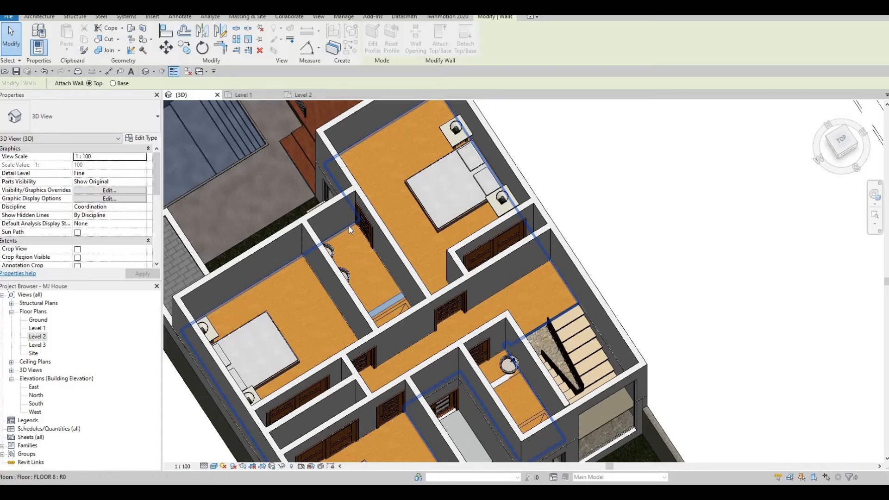
click(381, 230)
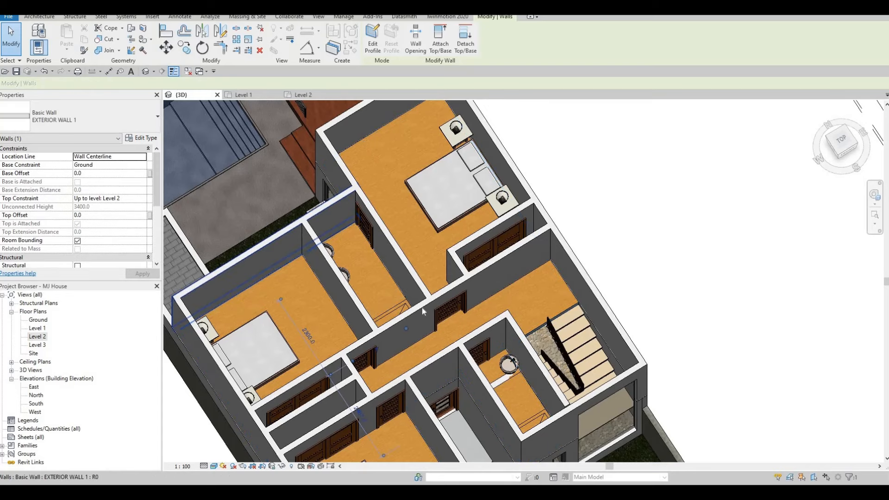
- Attach the top of the interior wall protruding through the lower bathroom's floor to the Level 2 floor
key(Escape)
click(503, 381)
click(440, 54)
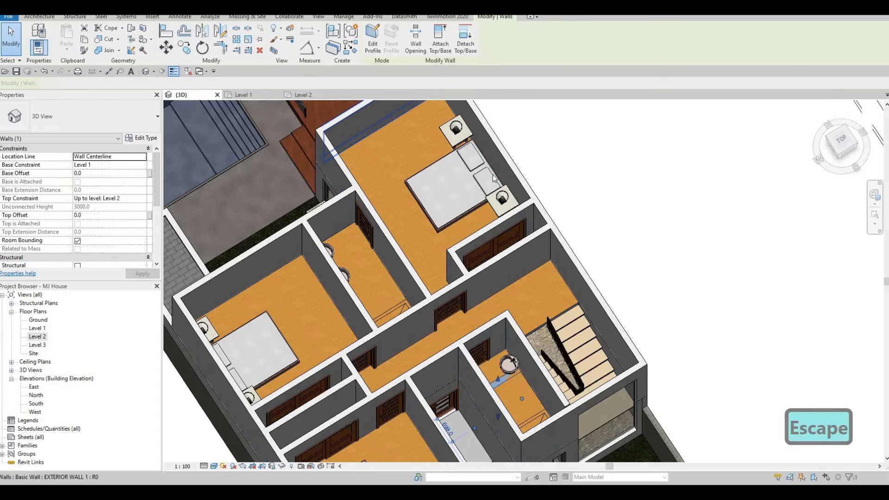
key(Escape)
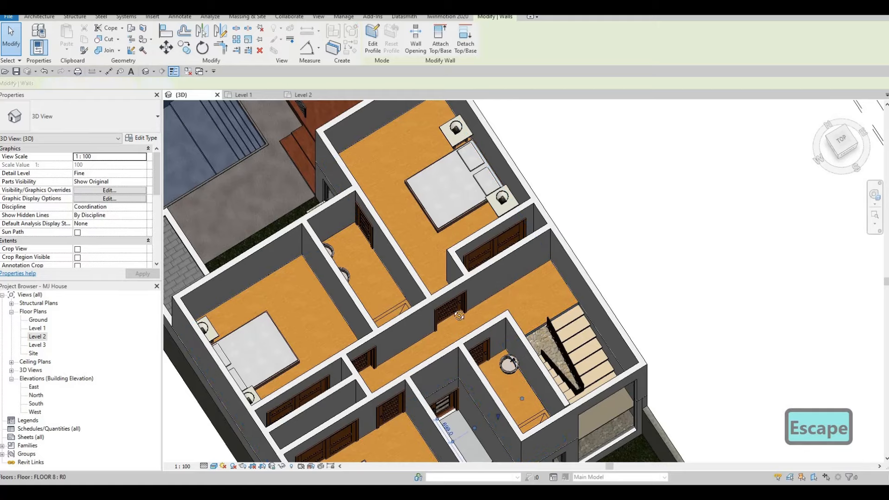
click(459, 315)
shift+middle_drag(459, 316, 75, 336)
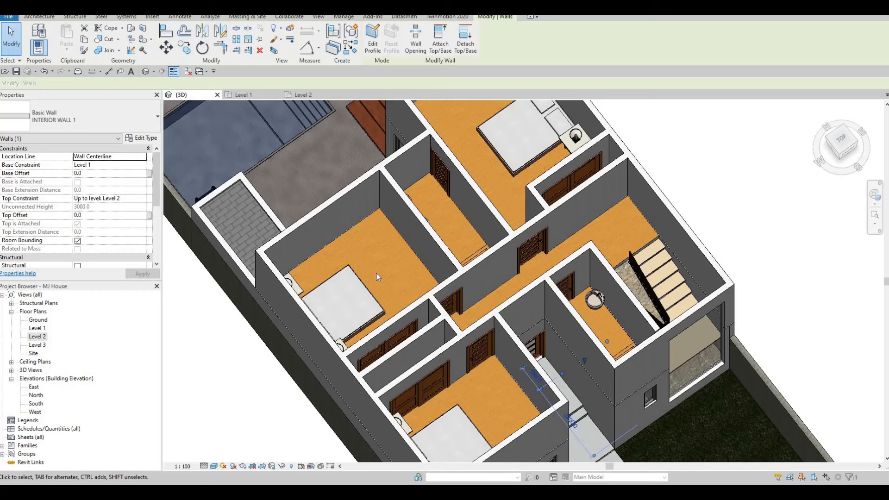
scroll(345, 210, down, 2)
shift+middle_drag(392, 273, 393, 180)
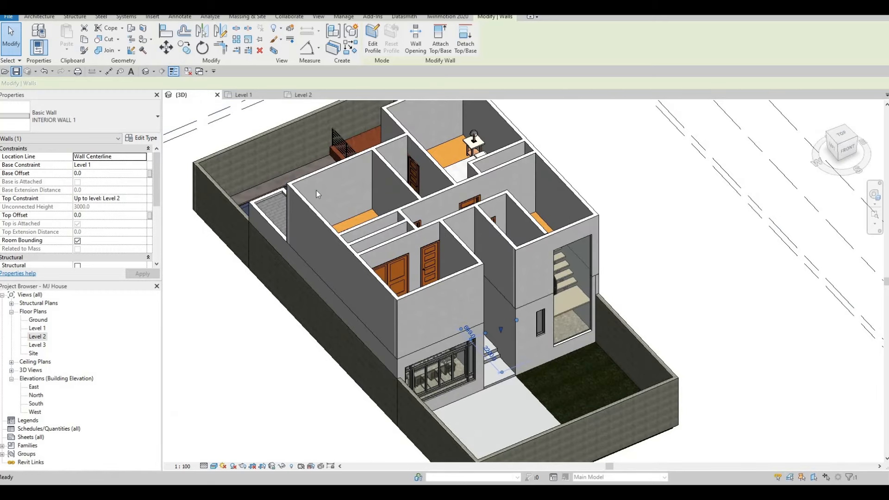
key(Escape)
scroll(348, 315, up, 2)
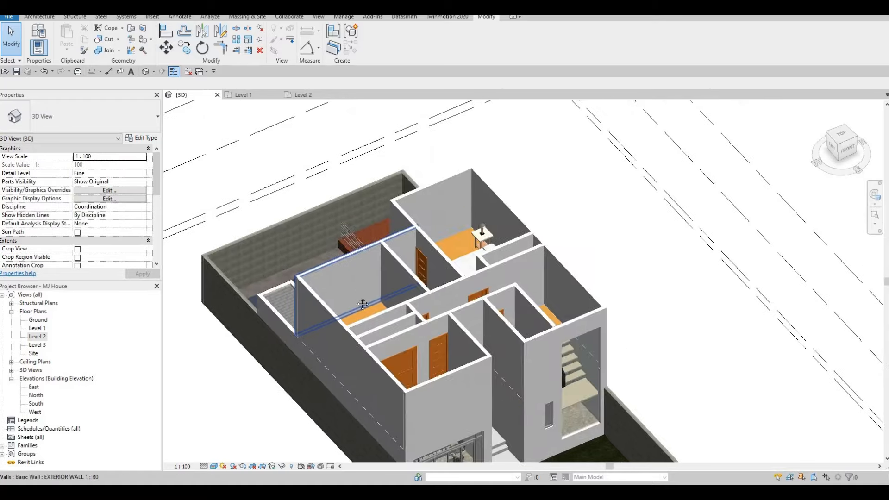